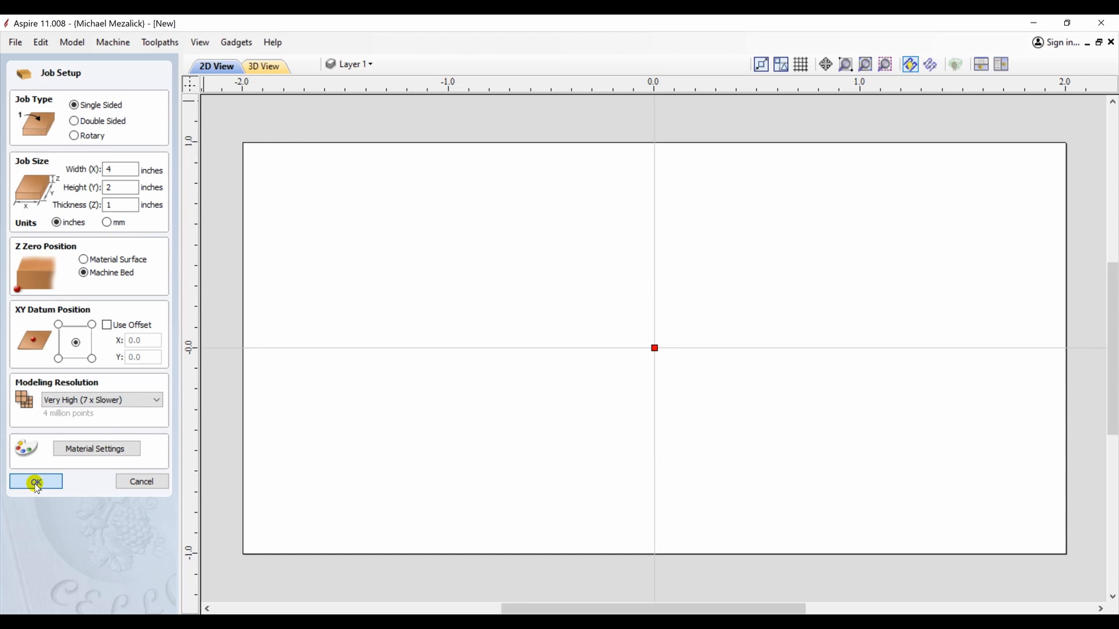
Step: Accept the 4 × 2 × 1 inch single-sided job setup and draw a 0.75 inch diameter circle centred at X 0, Y 0.3437
click(37, 482)
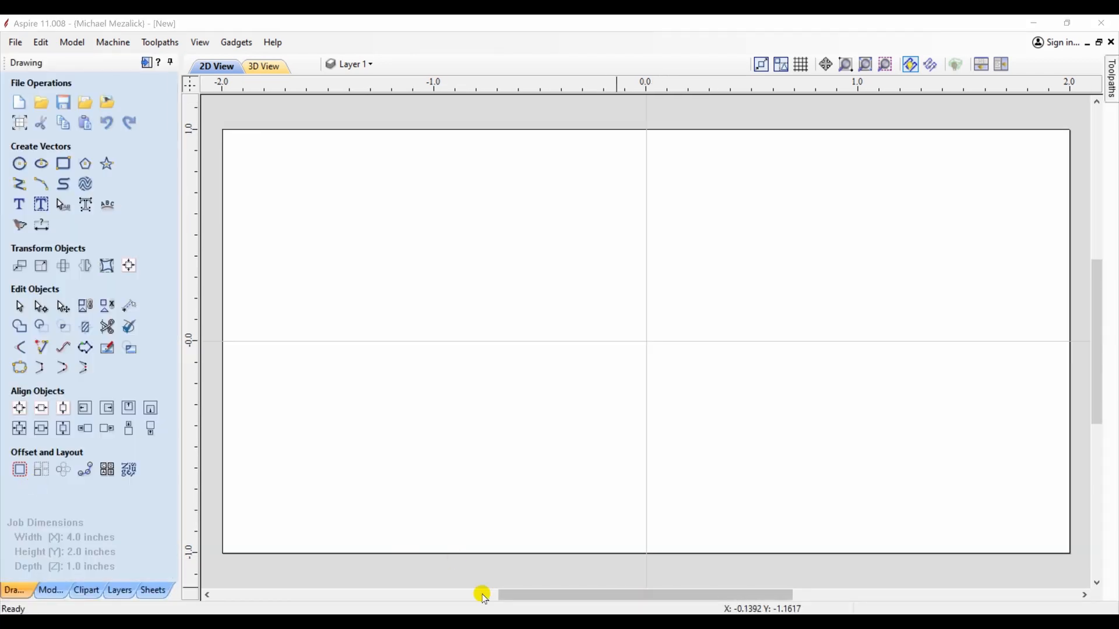
click(19, 164)
drag(77, 195, 5, 192)
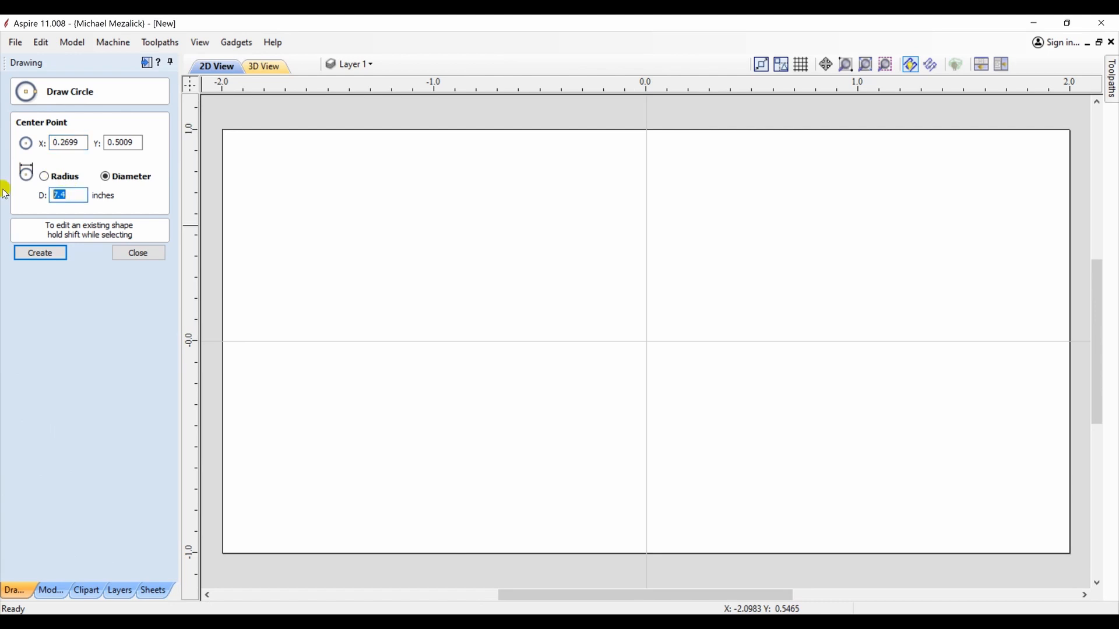
text(.75)
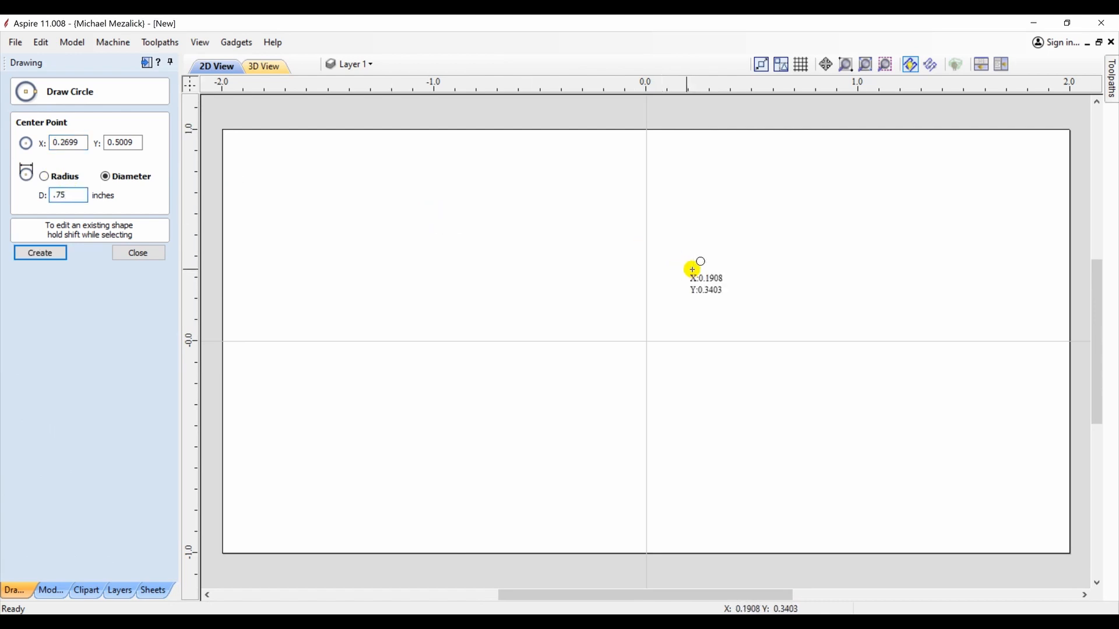
click(649, 269)
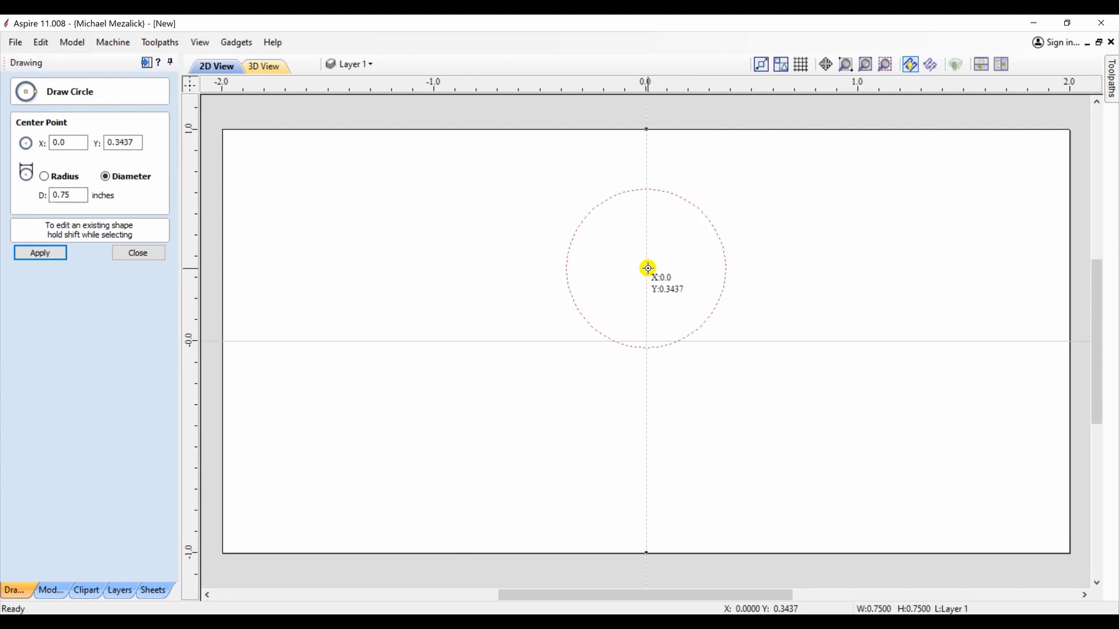
click(139, 253)
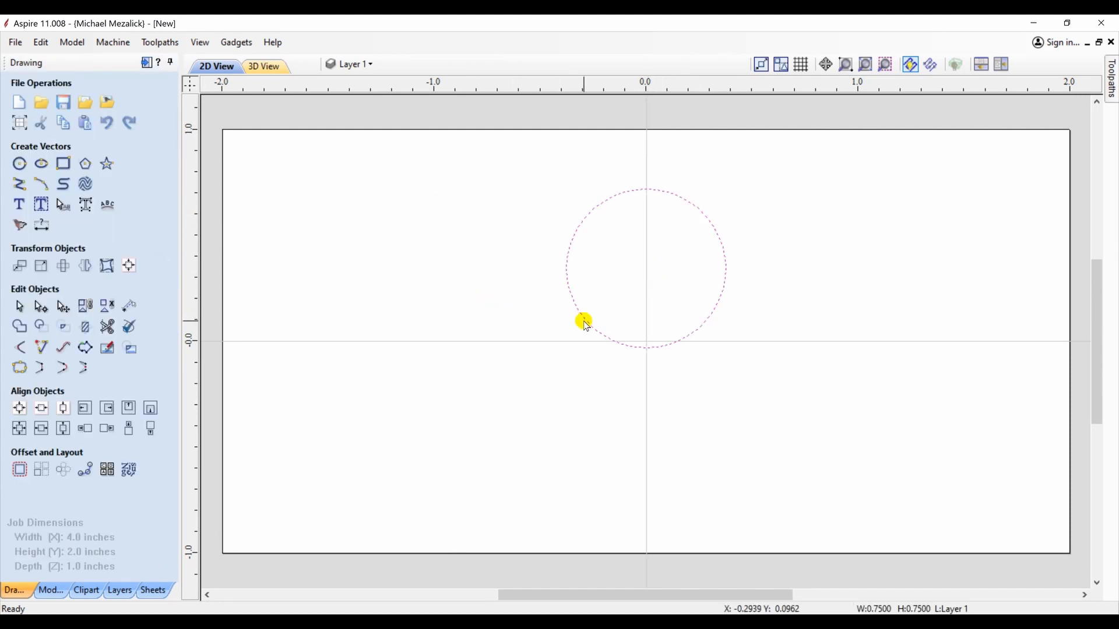
Step: Nudge the circle up slightly until its lower edge rests on the horizontal centreline
key(Up)
key(Up)
key(Up)
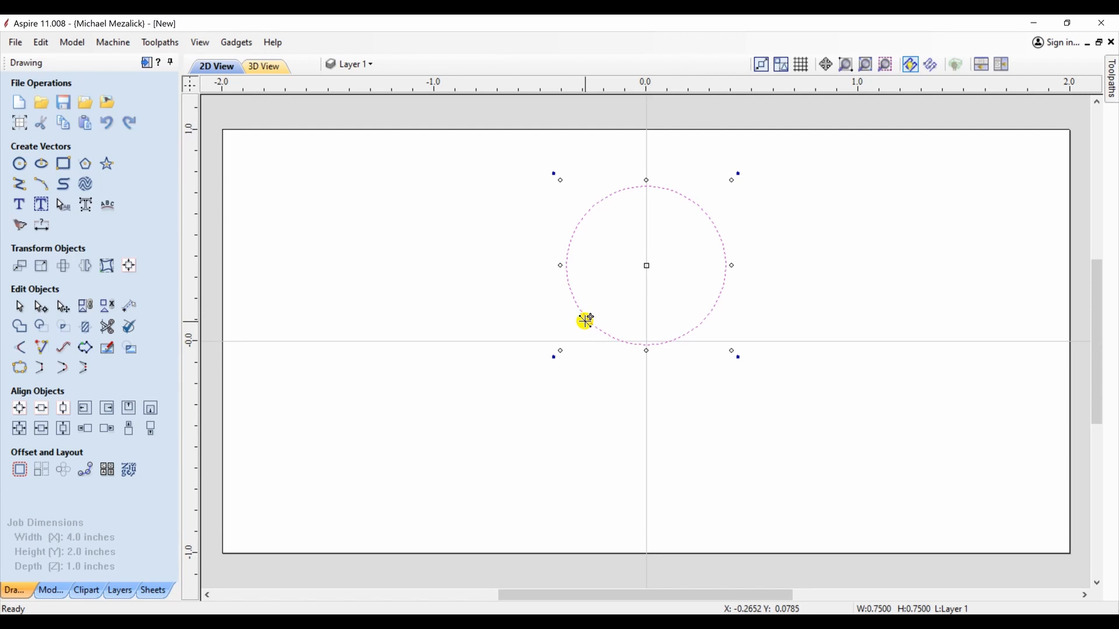
key(Down)
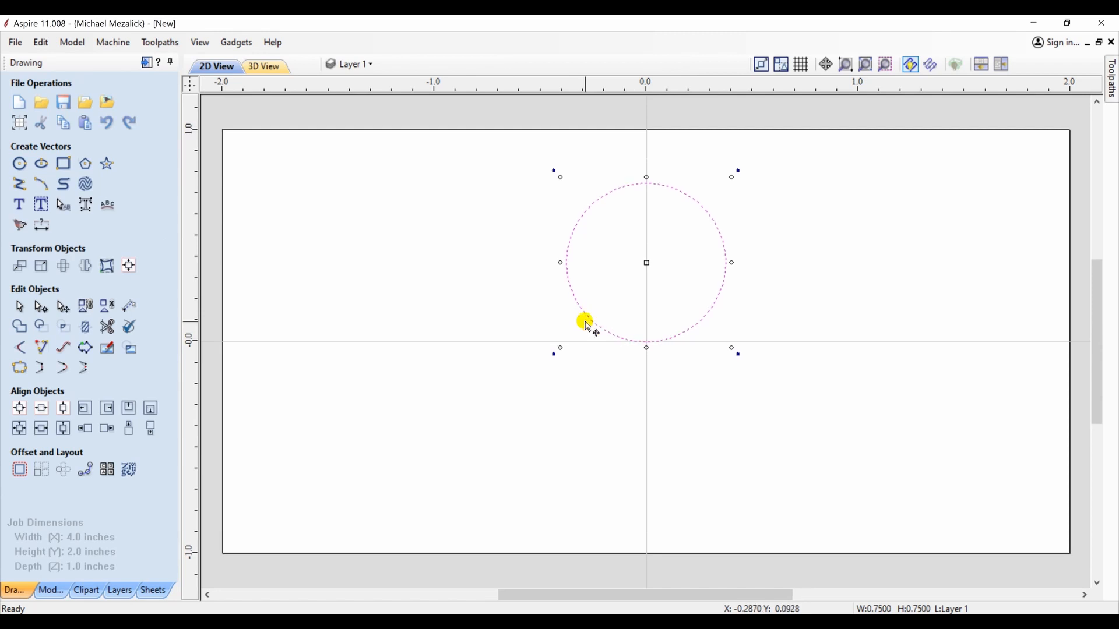
Step: Create a mirrored copy of the circle directly below the original
click(87, 266)
click(26, 349)
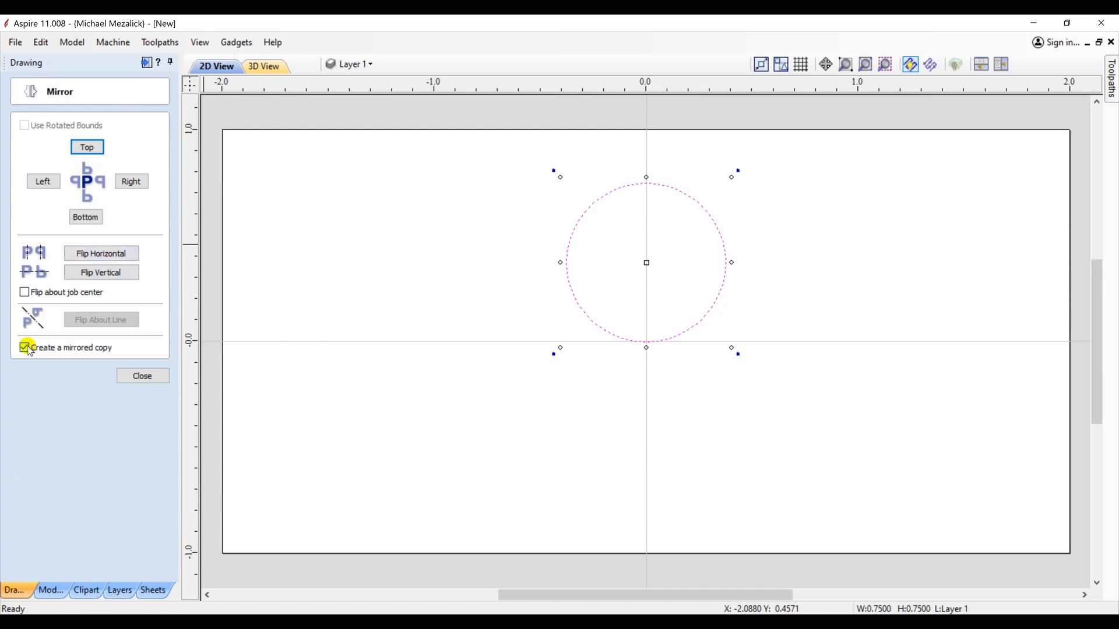
click(87, 219)
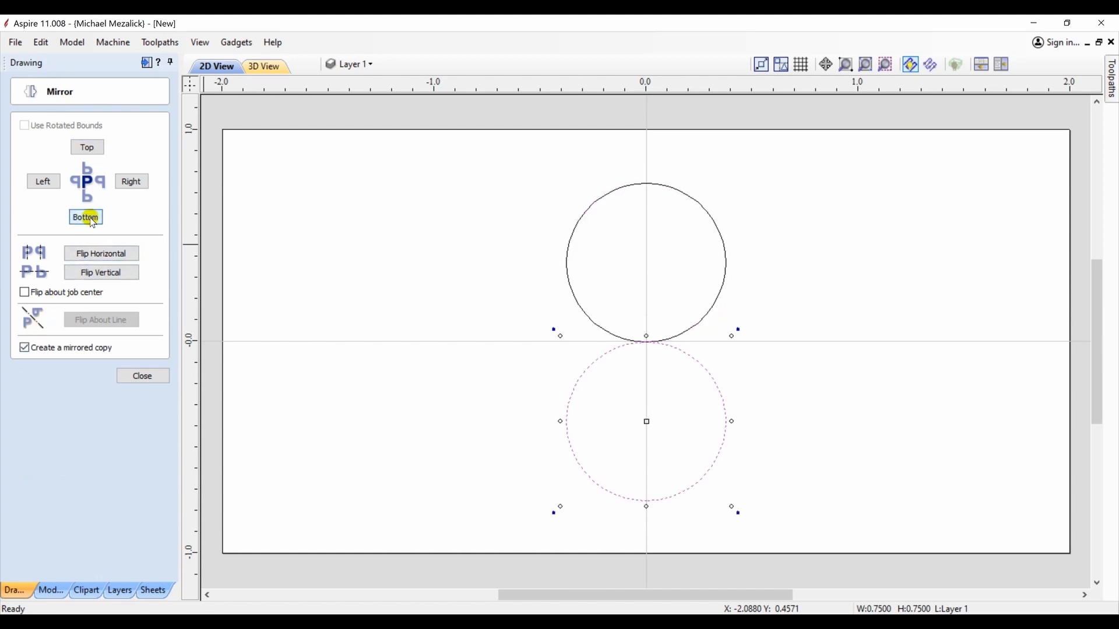
click(144, 378)
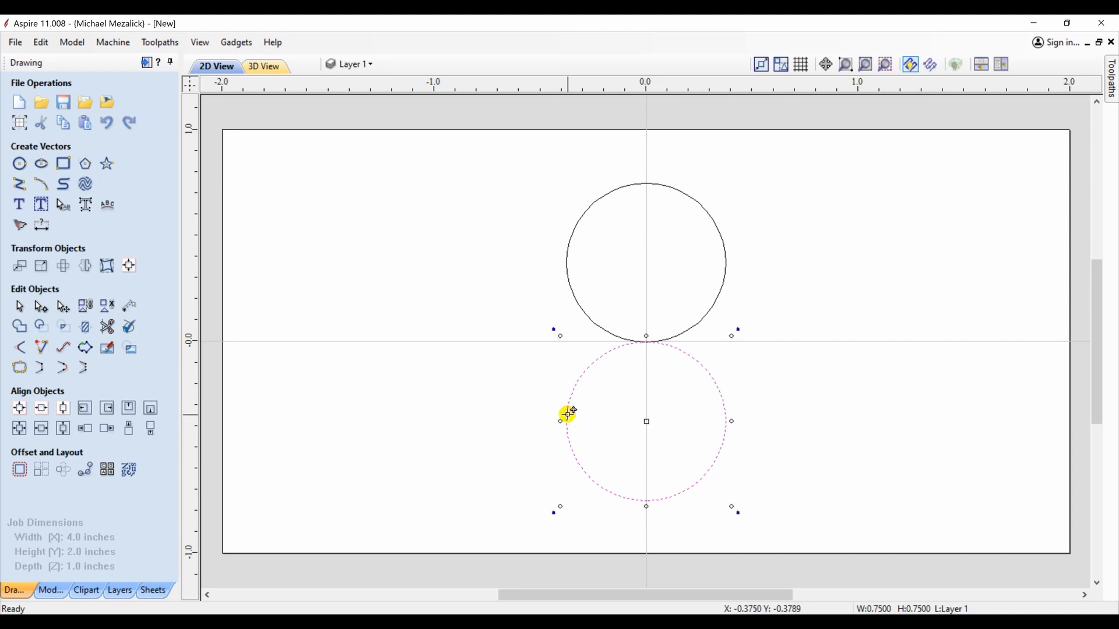
Step: Nudge the lower circle left and up until it nests against the upper circle, with its right edge on the vertical centreline
key(Left)
key(Left)
key(Left)
key(Left)
key(Left)
key(Left)
key(Left)
key(Left)
key(Left)
key(Left)
key(Left)
key(Left)
key(Left)
key(Left)
key(Left)
key(Left)
key(Left)
key(Left)
key(Left)
key(Left)
key(Up)
key(Up)
key(Up)
key(Up)
key(Up)
key(Left)
key(Left)
key(Left)
key(Down)
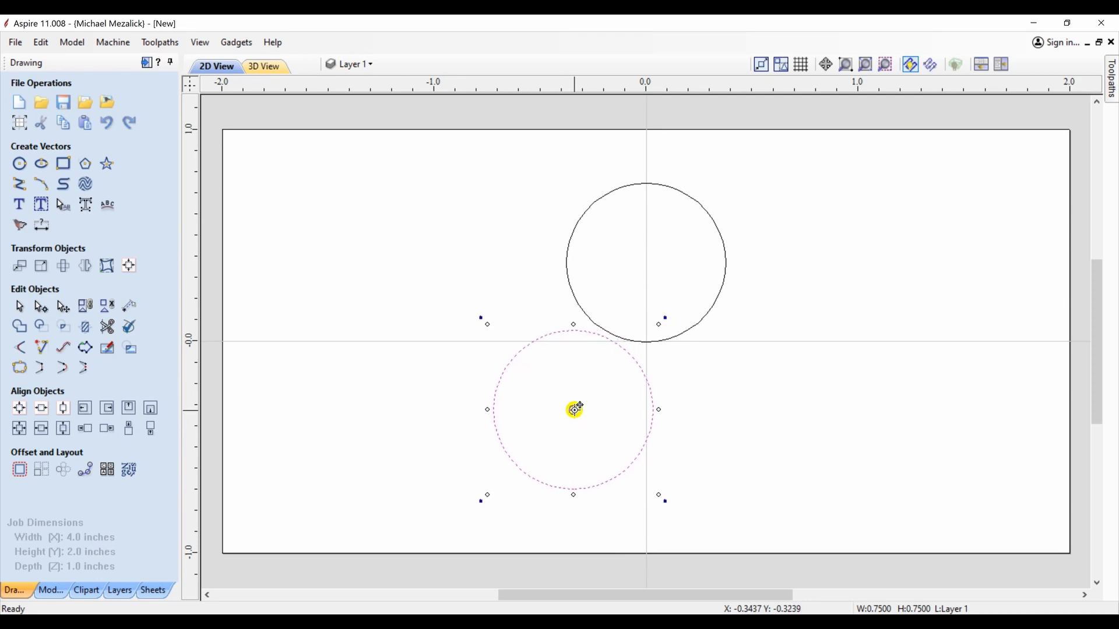
key(Left)
key(Left)
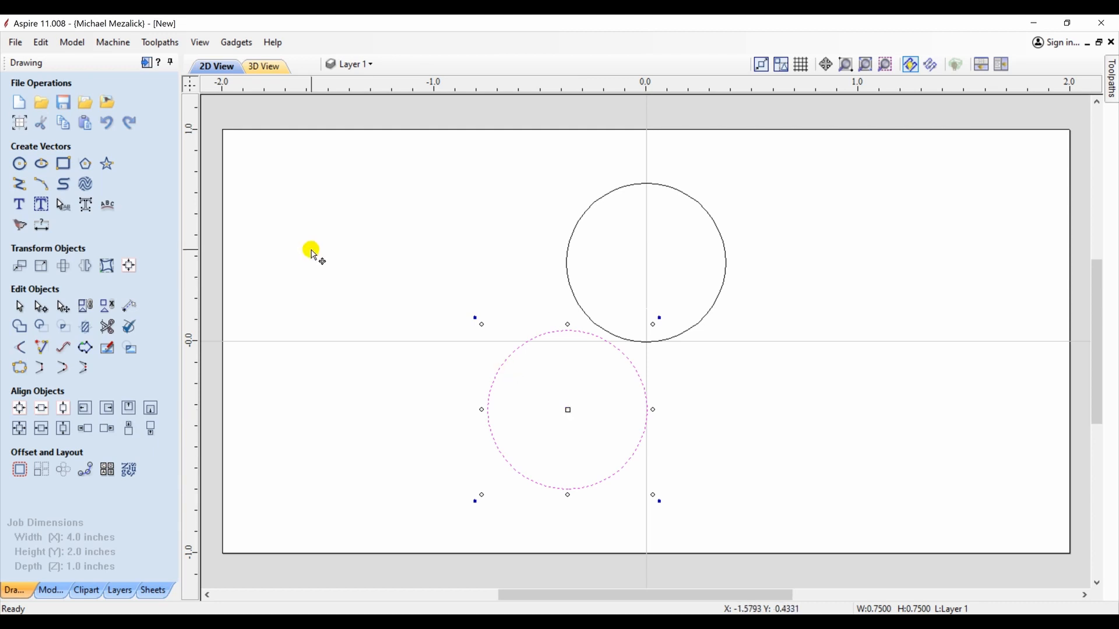
Step: Mirror copies of the lower circle, one to its left and two to its right, to form a row of four touching circles
click(86, 267)
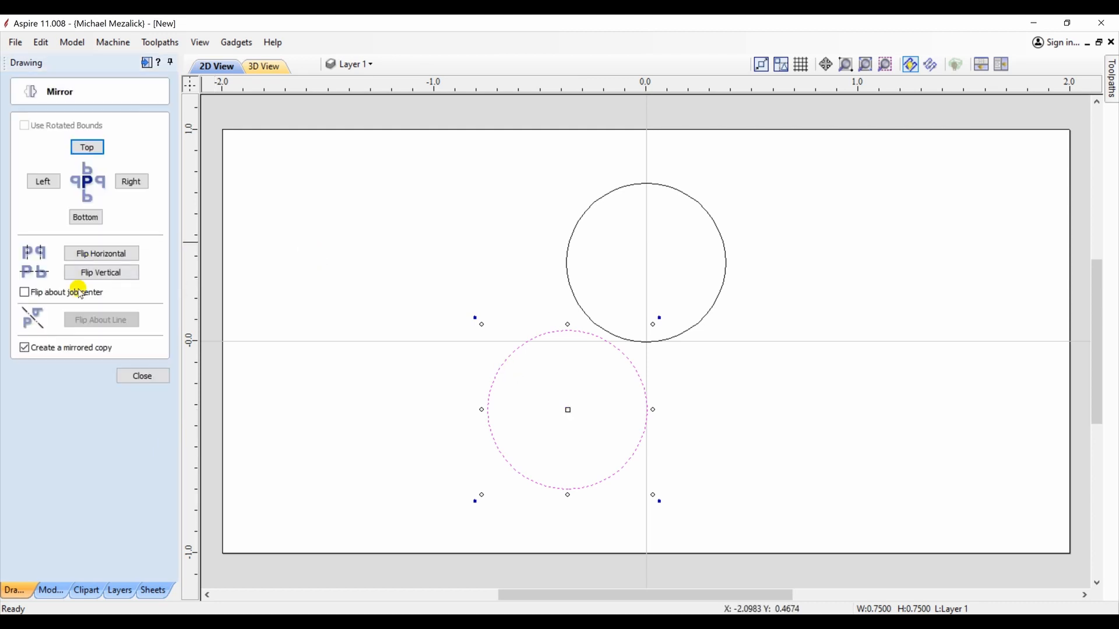
click(42, 181)
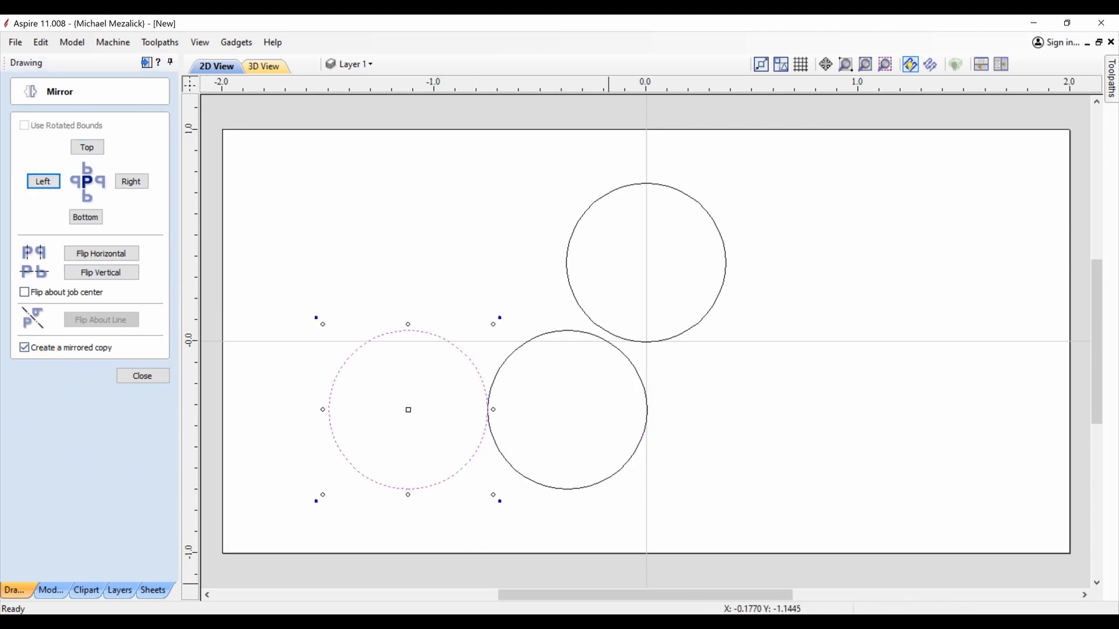
click(542, 485)
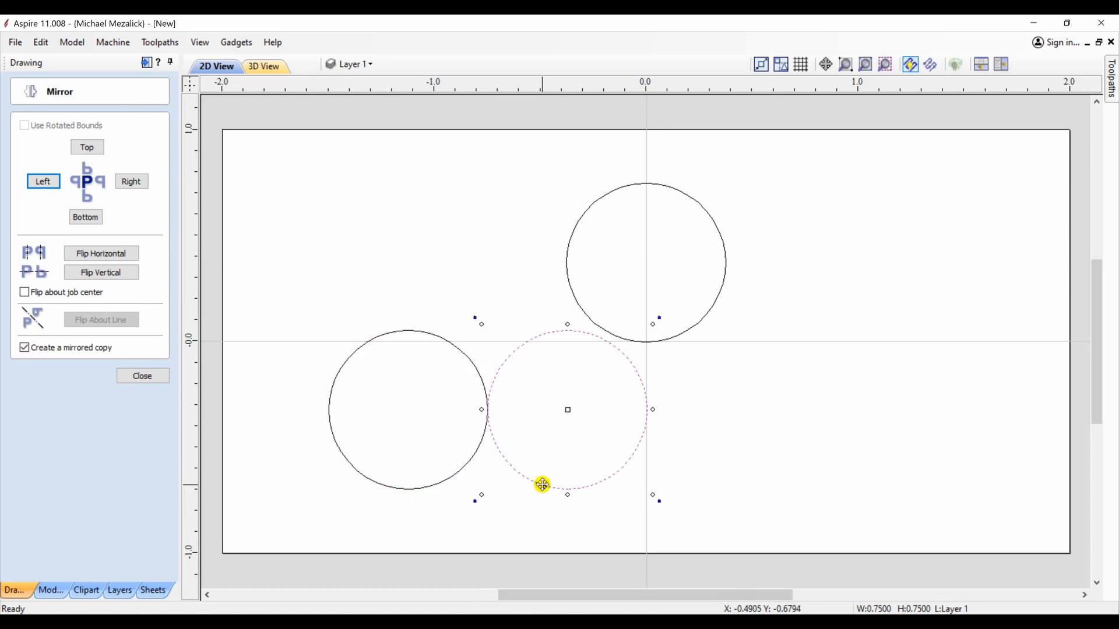
click(131, 183)
click(131, 183)
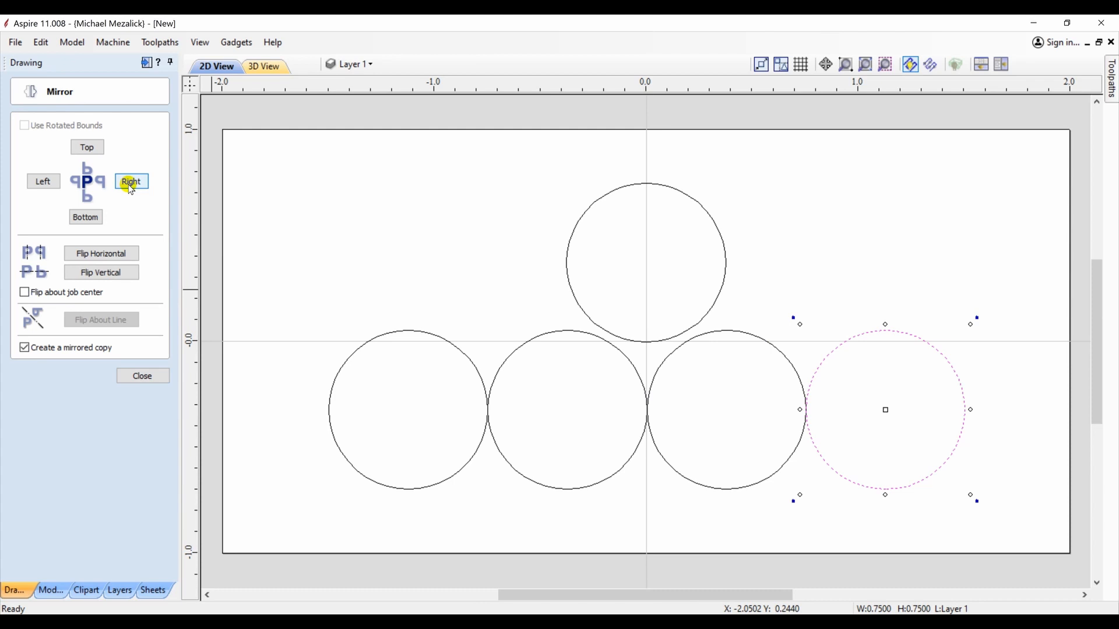
click(142, 376)
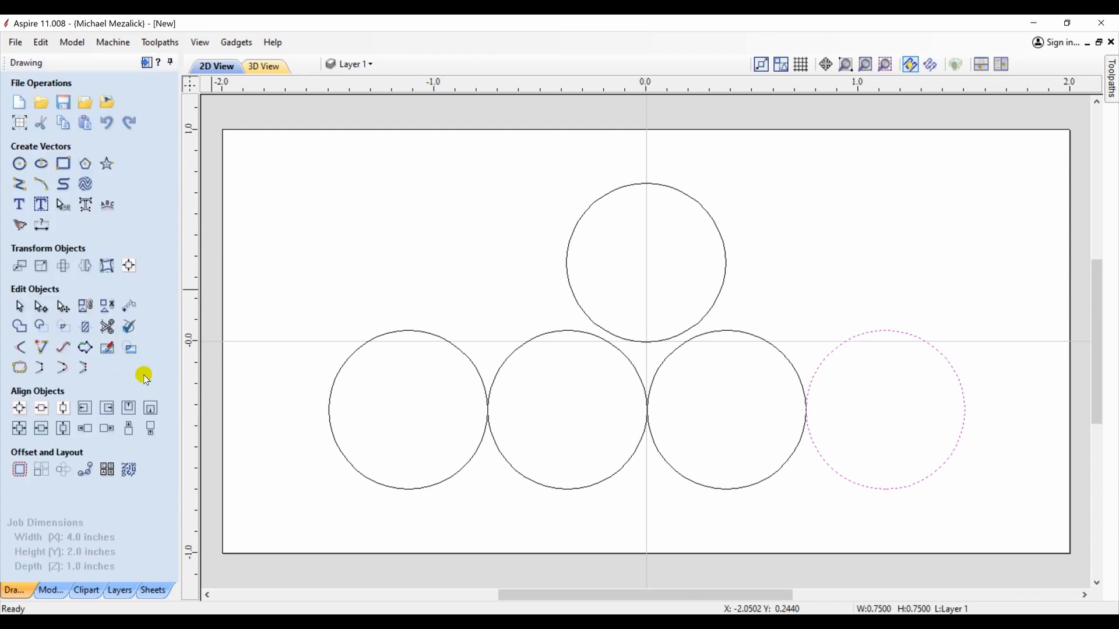
Step: Draw a three-point arc over the two left circles from about X -1.31, Y 0 to X -0.19, Y 0, radius about 1.24 inches
click(41, 184)
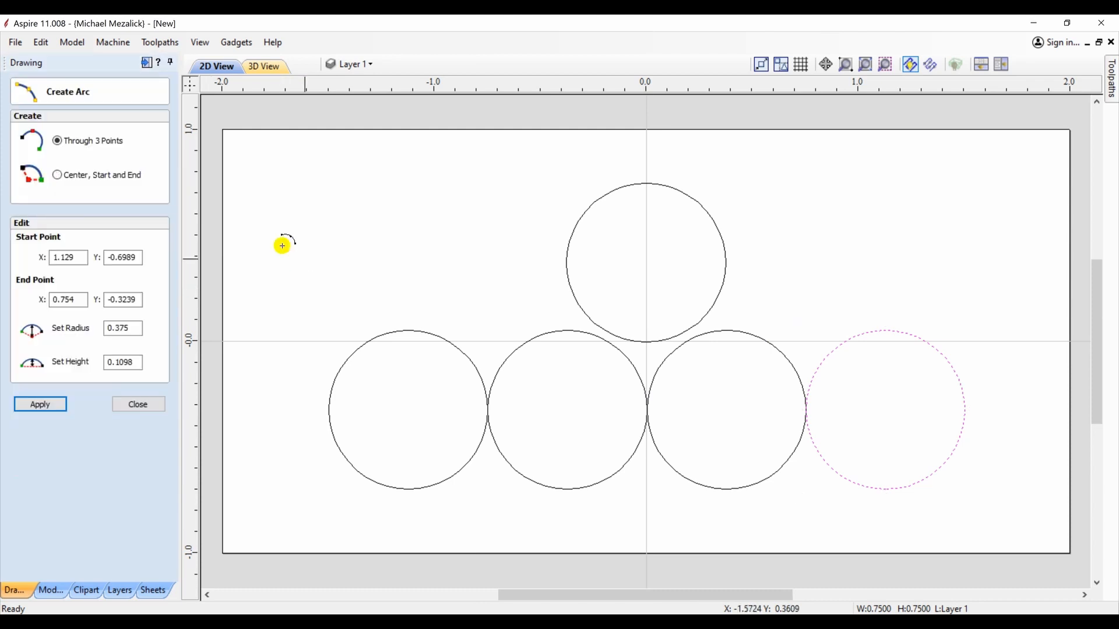
click(364, 340)
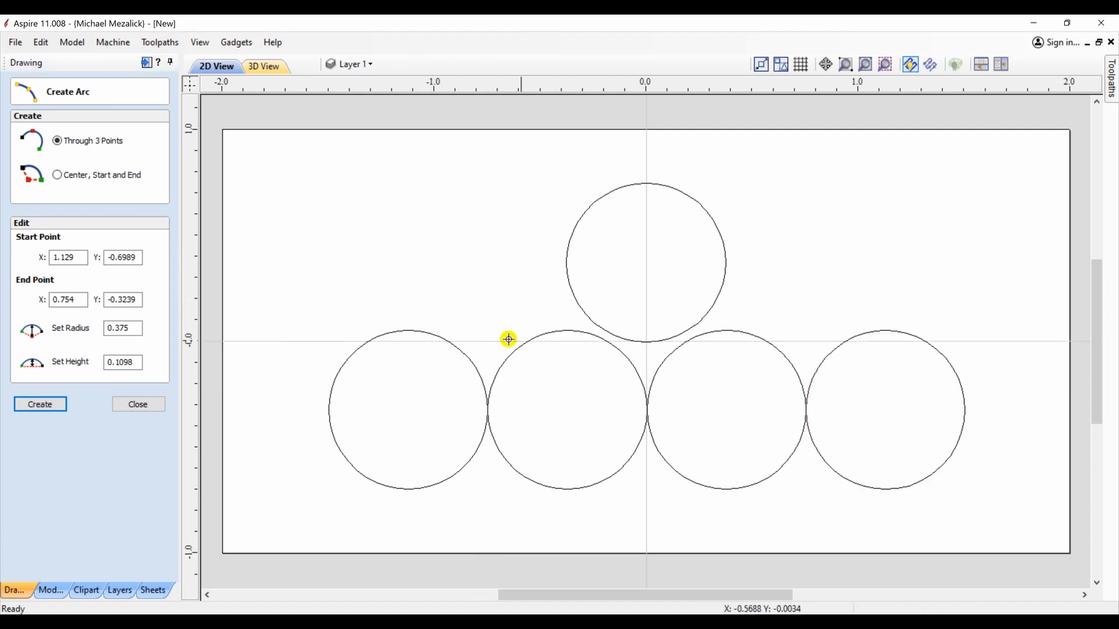
click(606, 334)
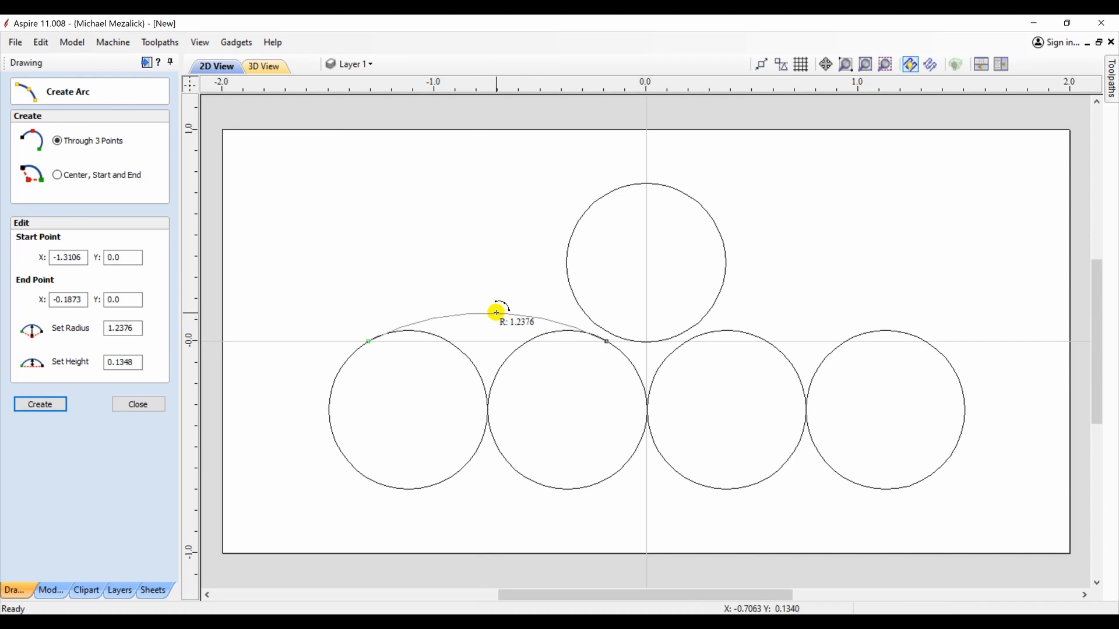
click(497, 313)
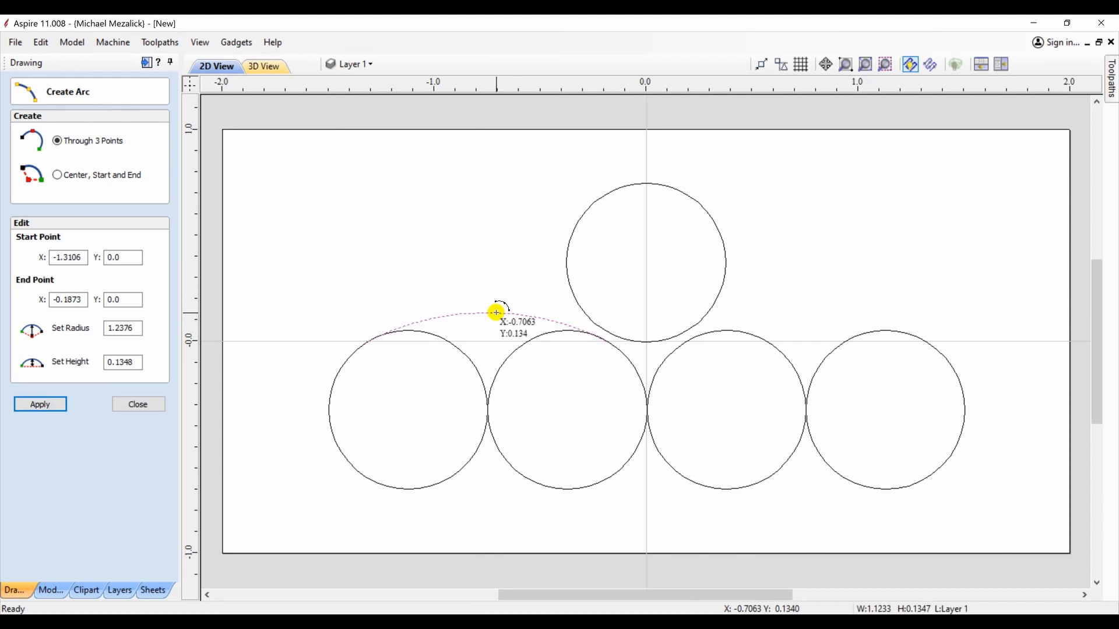
click(132, 405)
Step: Node-edit the arc and raise its right endpoint to about Y 0.03, clear of the circle beneath it
click(485, 314)
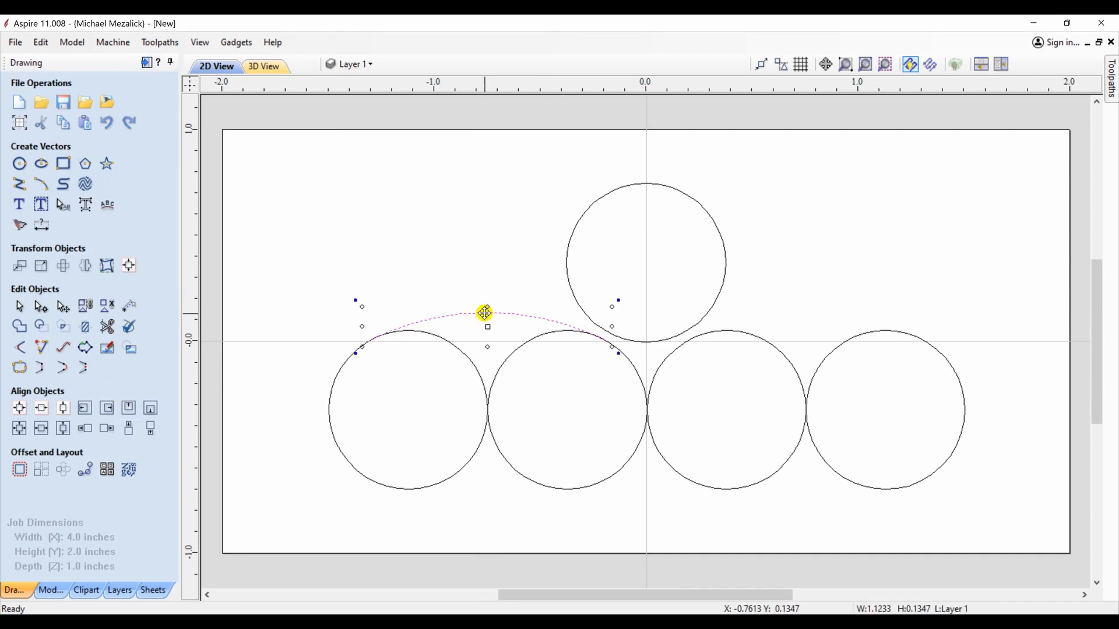
double_click(485, 313)
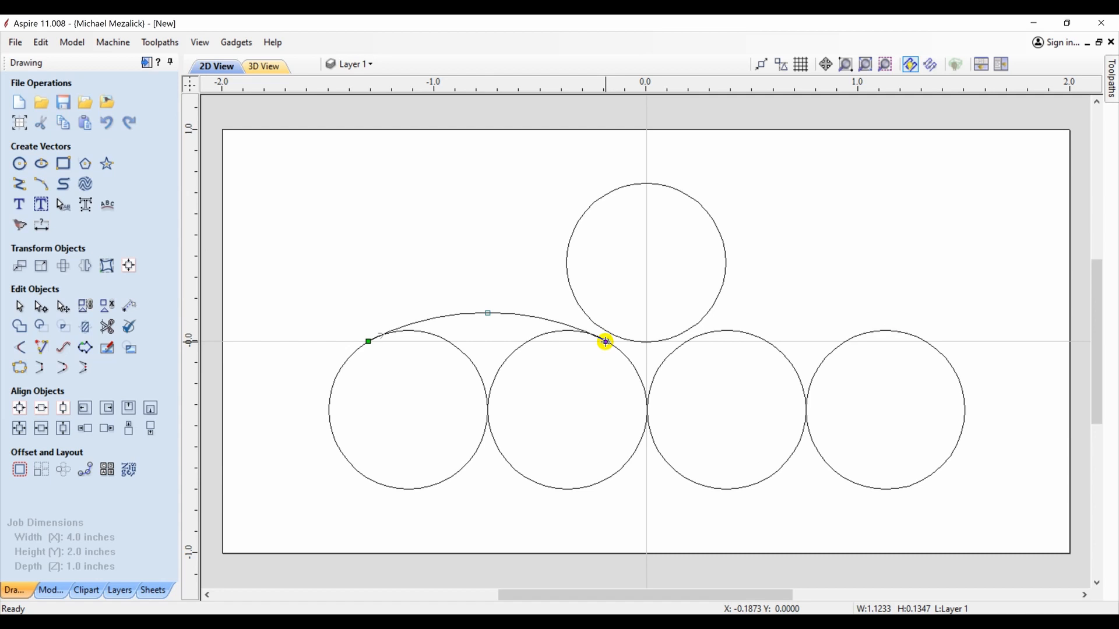
drag(606, 342, 607, 337)
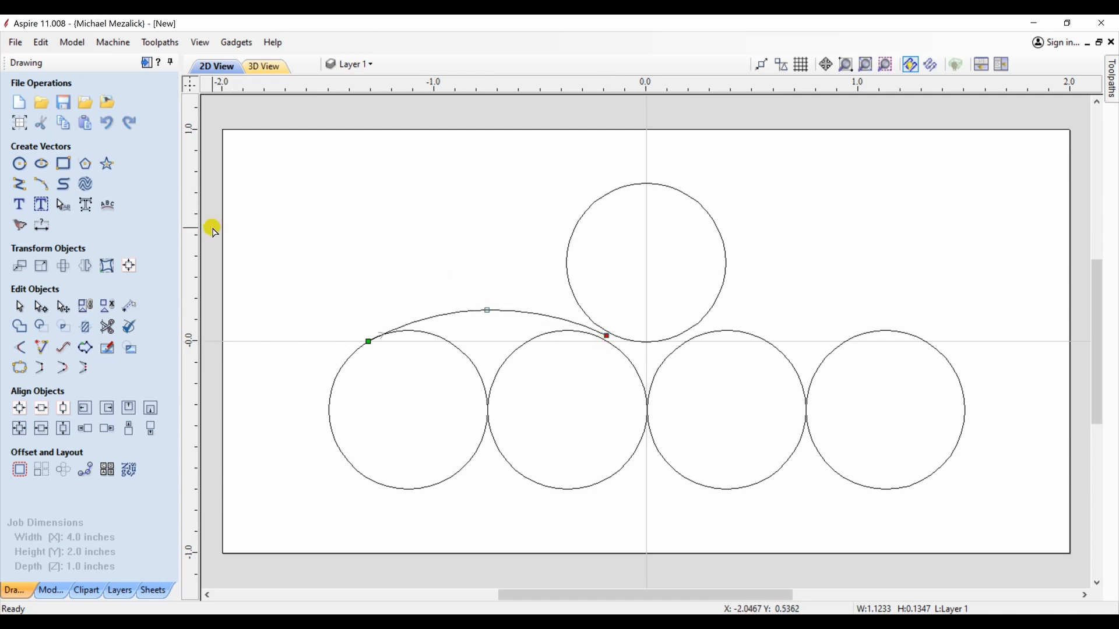
Step: Draw a small upturned three-point arc from the long arc's left end to about X -1.51, Y 0.055, radius about 0.19 inches
click(42, 186)
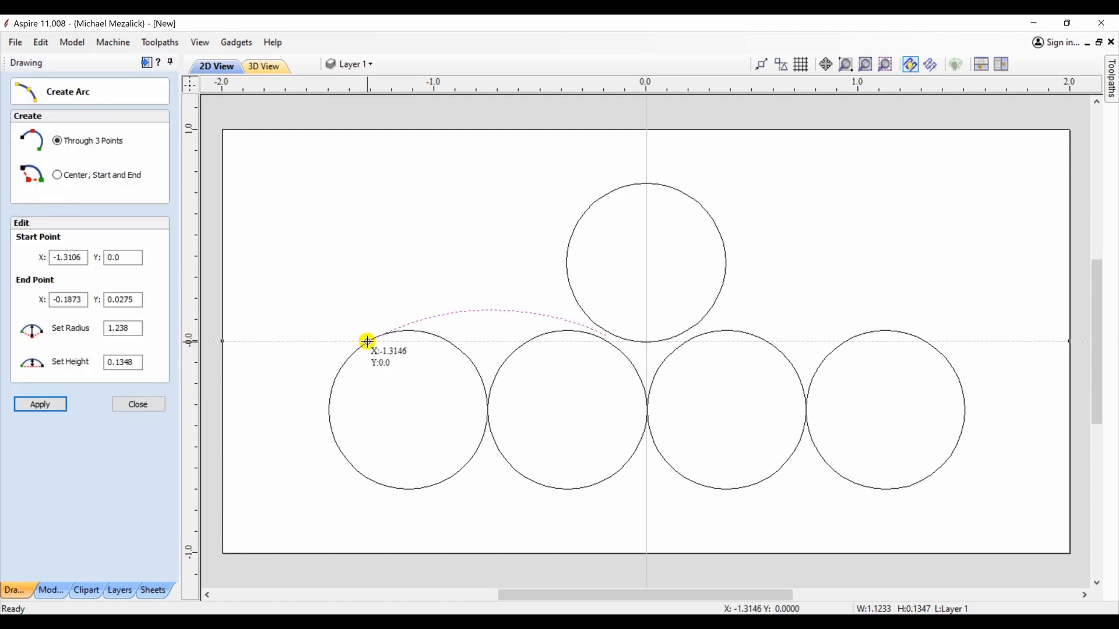
click(367, 342)
click(326, 329)
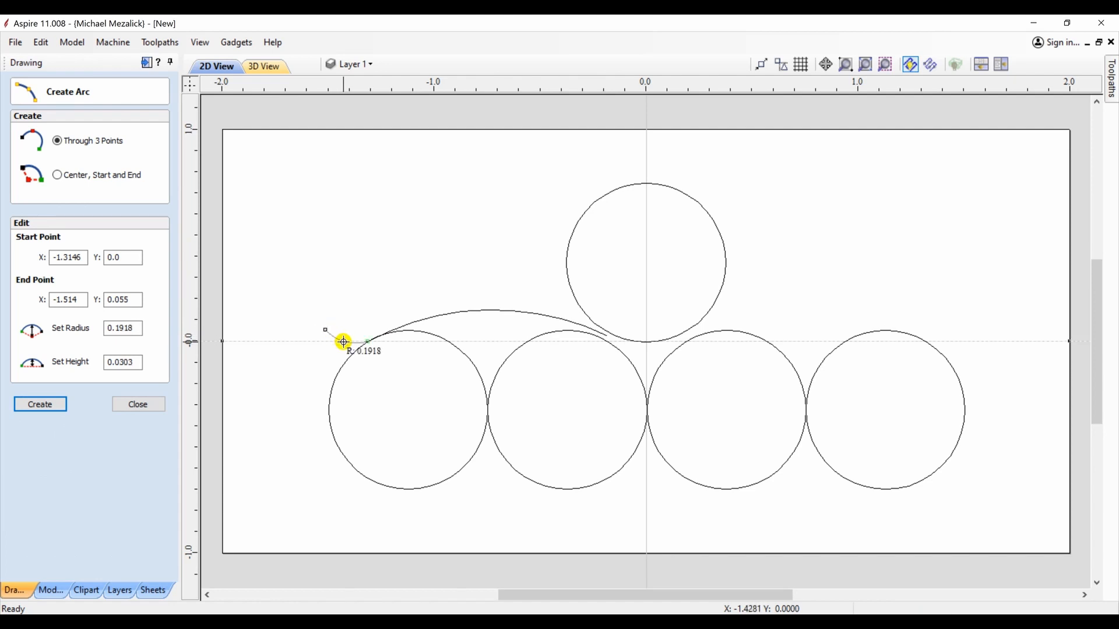
click(344, 341)
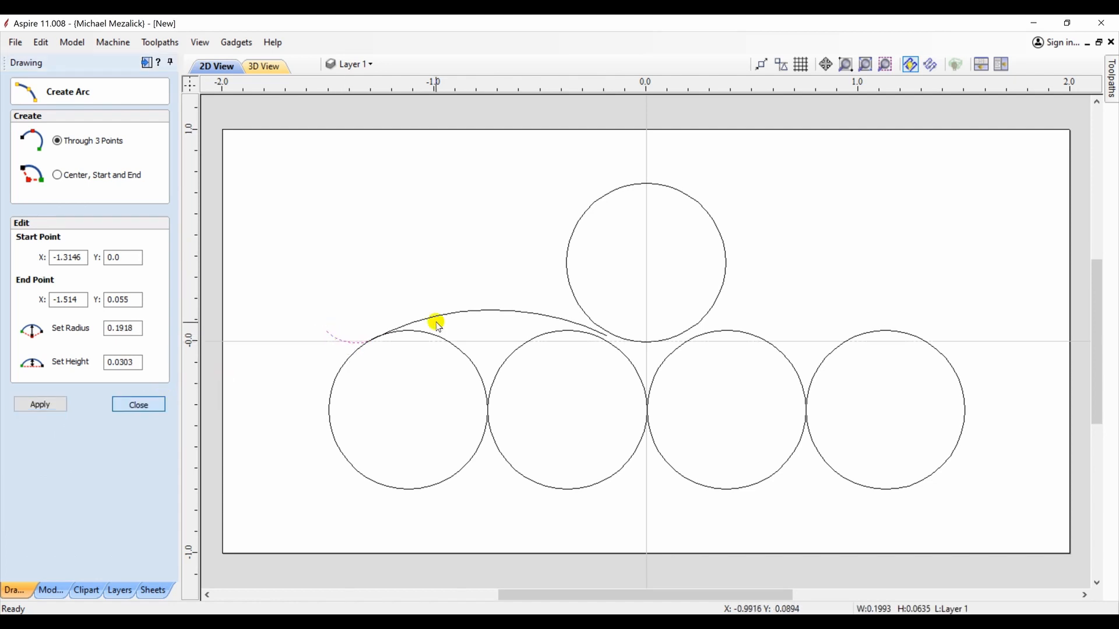
key(Escape)
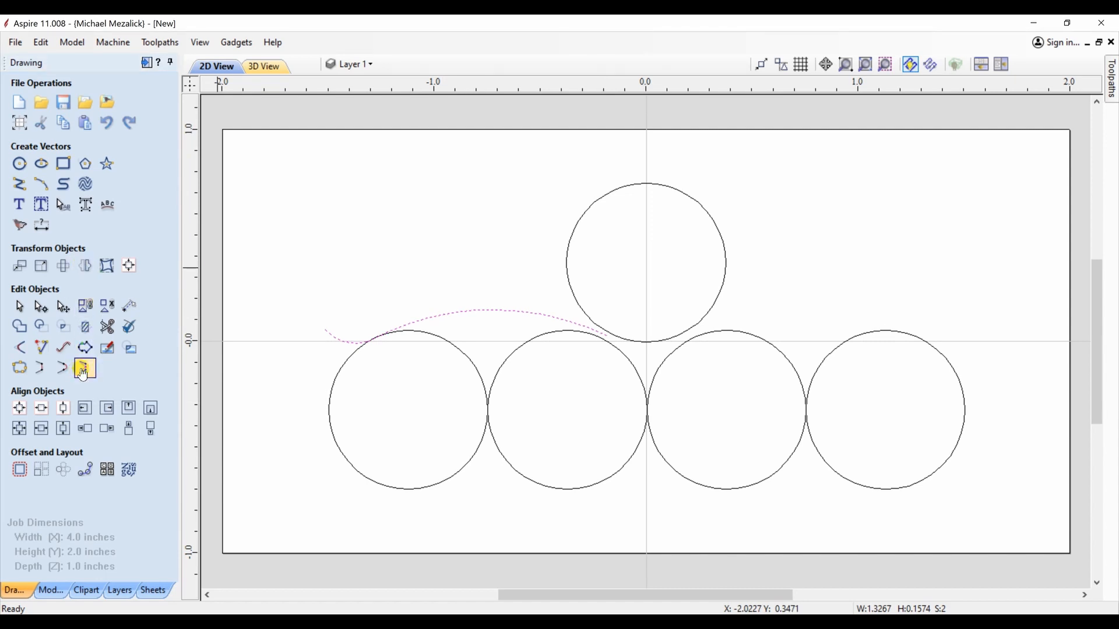
Step: Join the two left arcs into one vector and create a horizontally mirrored copy about the job centre
click(85, 266)
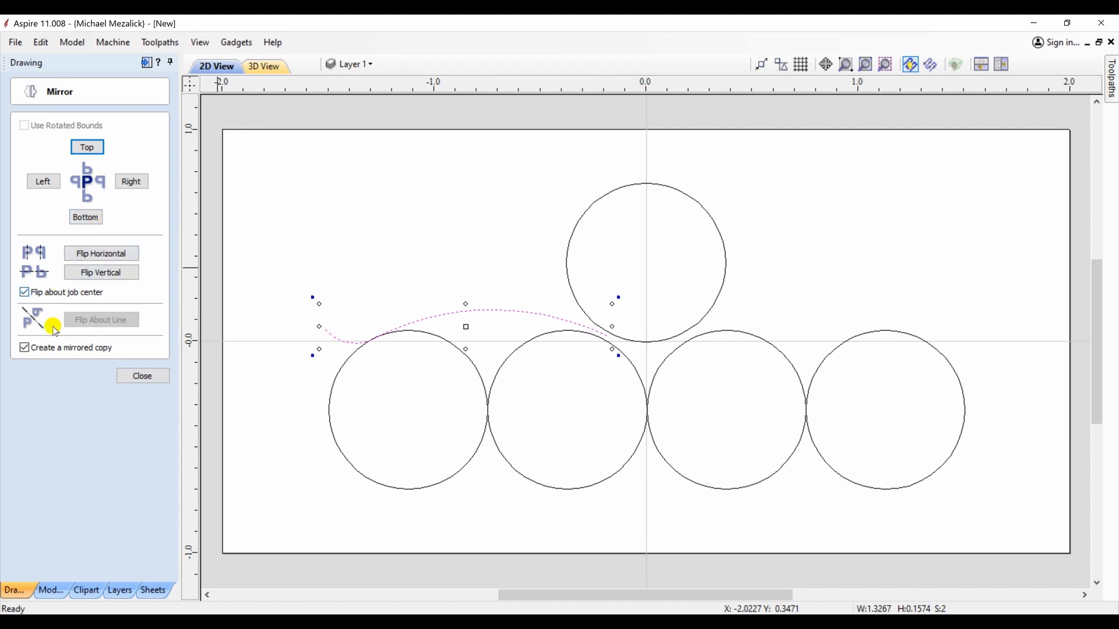
click(101, 254)
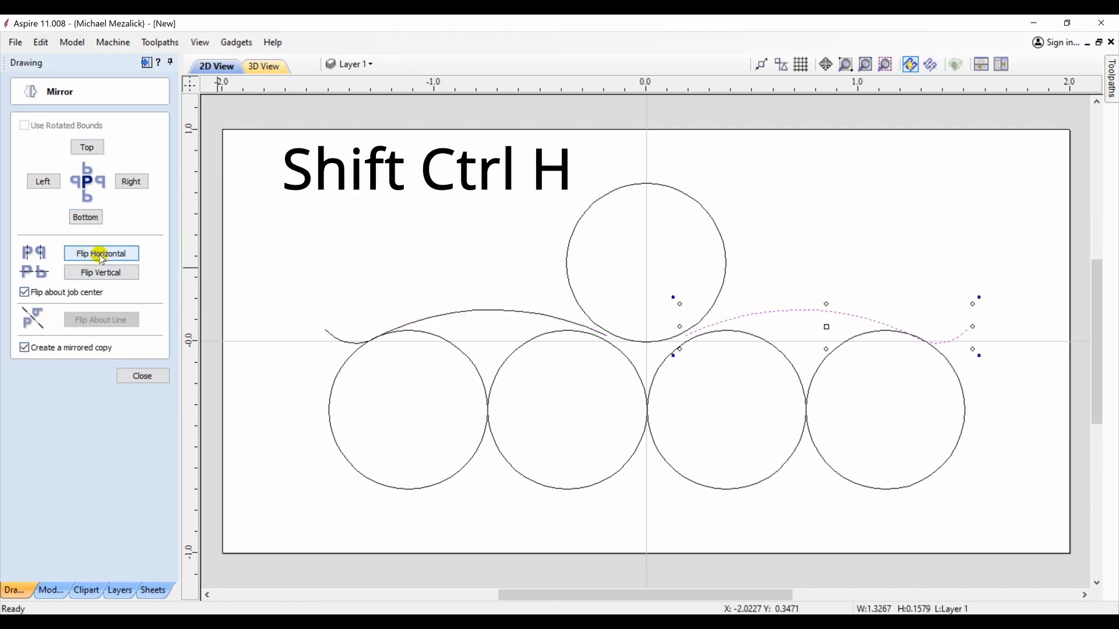
click(143, 376)
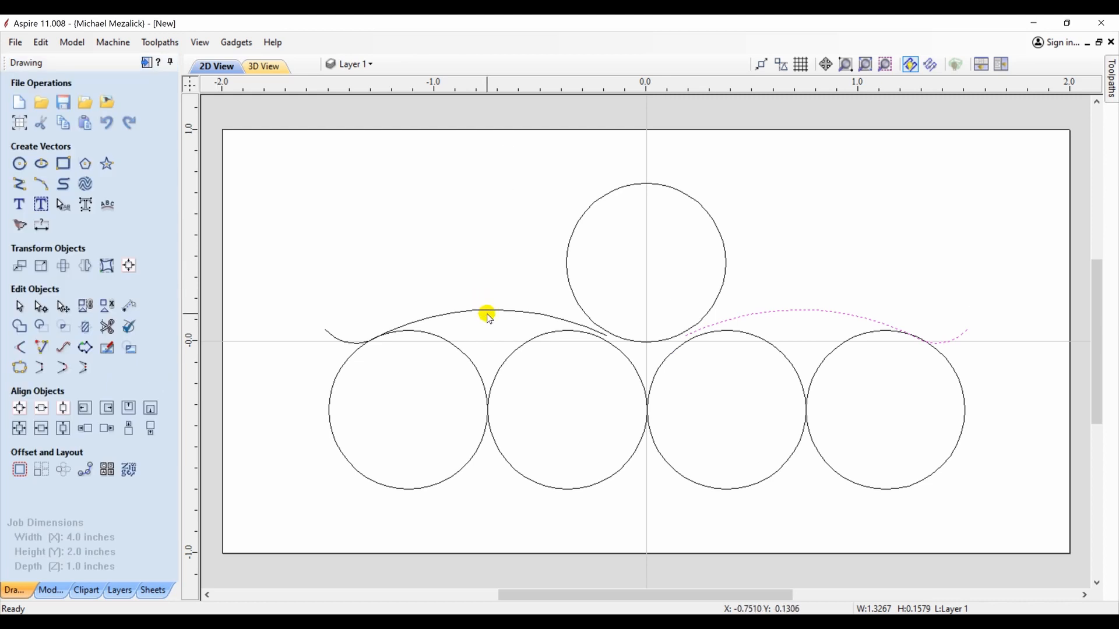
Step: Join the left and right arc profiles across the middle with a smooth curve beneath the upper circle
shift+click(482, 313)
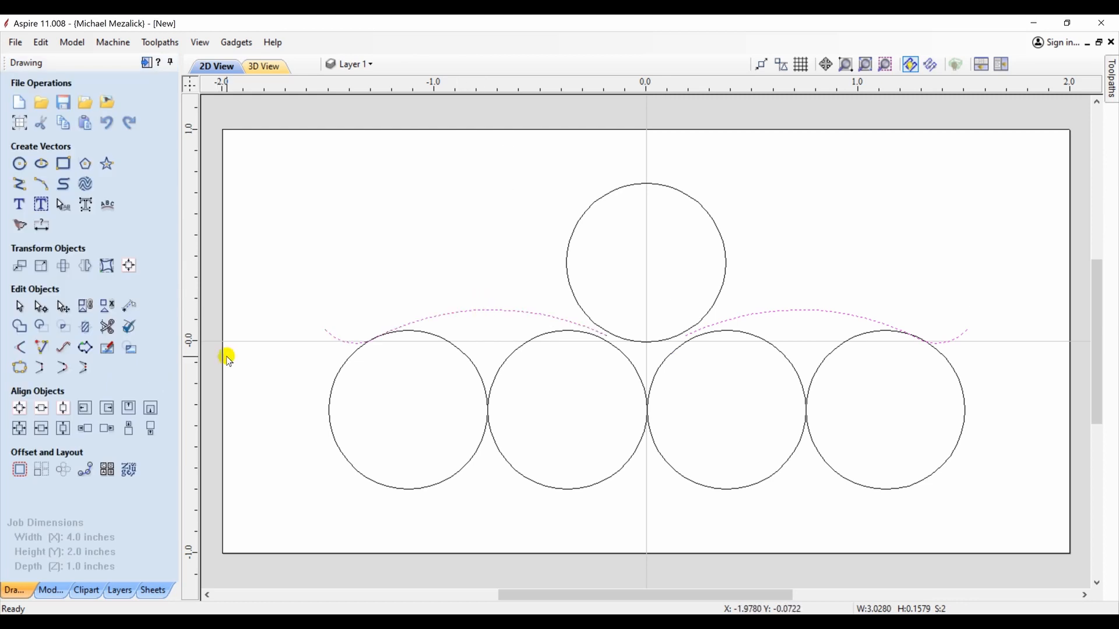
click(63, 370)
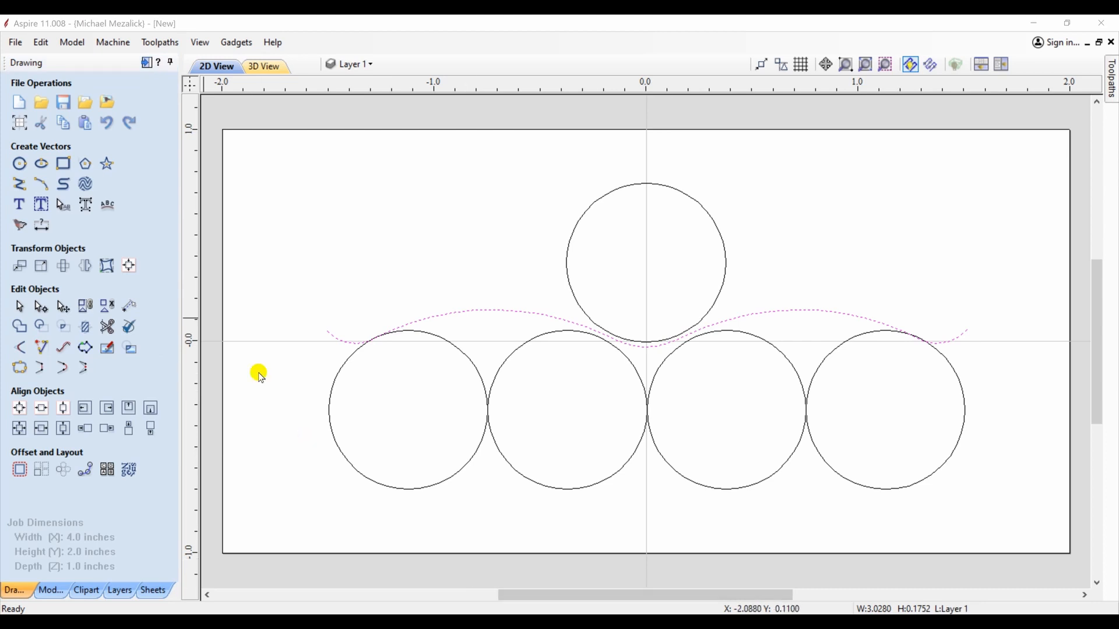
Step: Draw a three-point arc between the profile's two ends, passing just over the upper circle, with a radius of about 1.96 inches
click(40, 185)
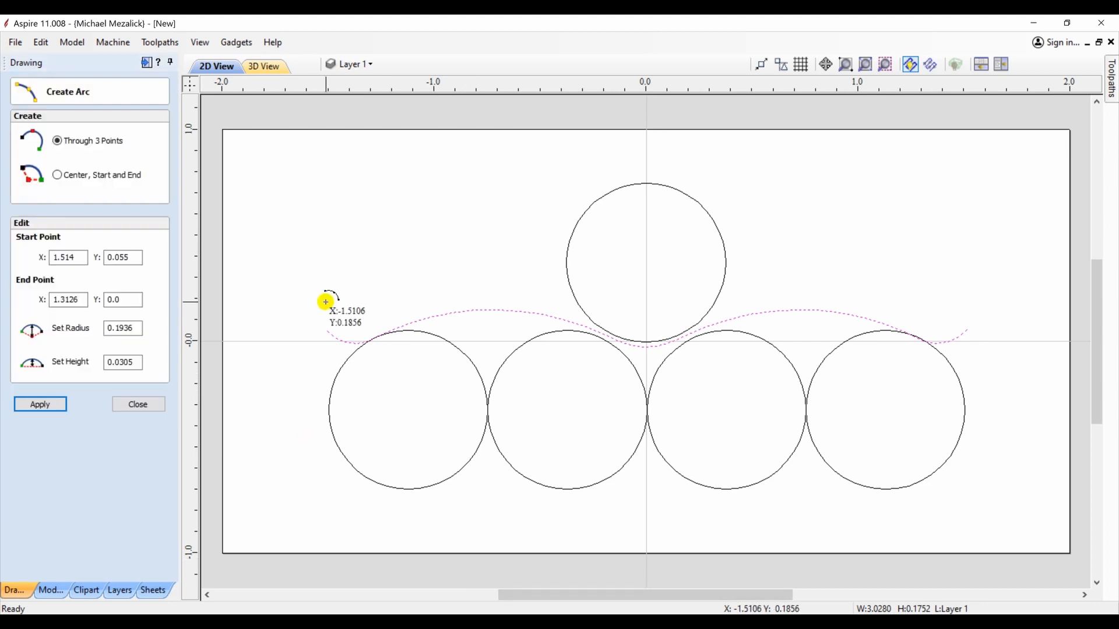
click(329, 327)
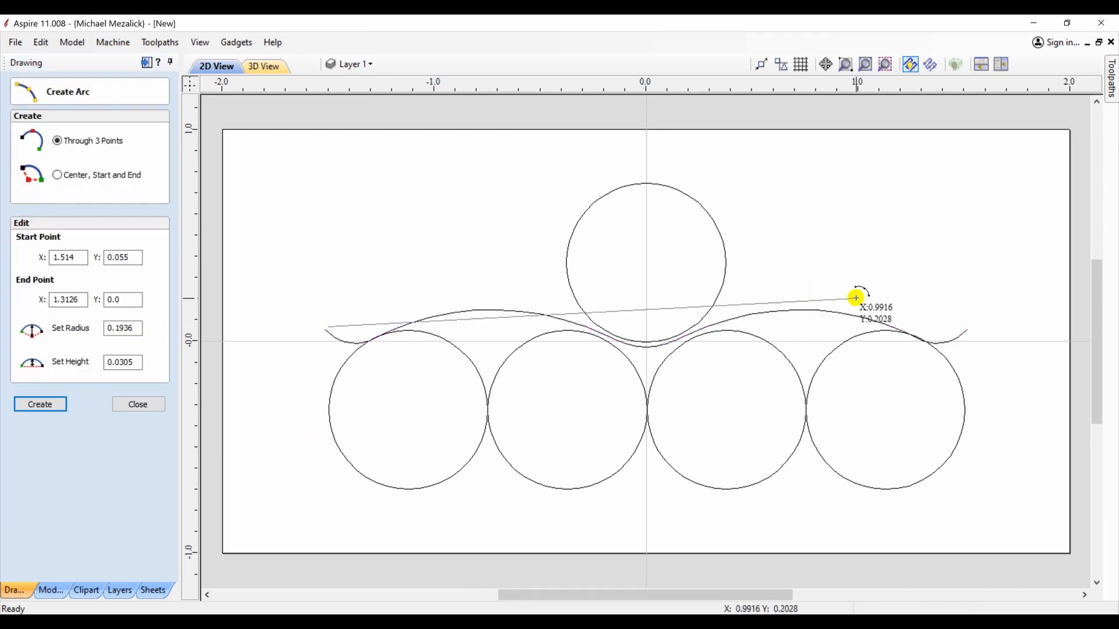
click(965, 331)
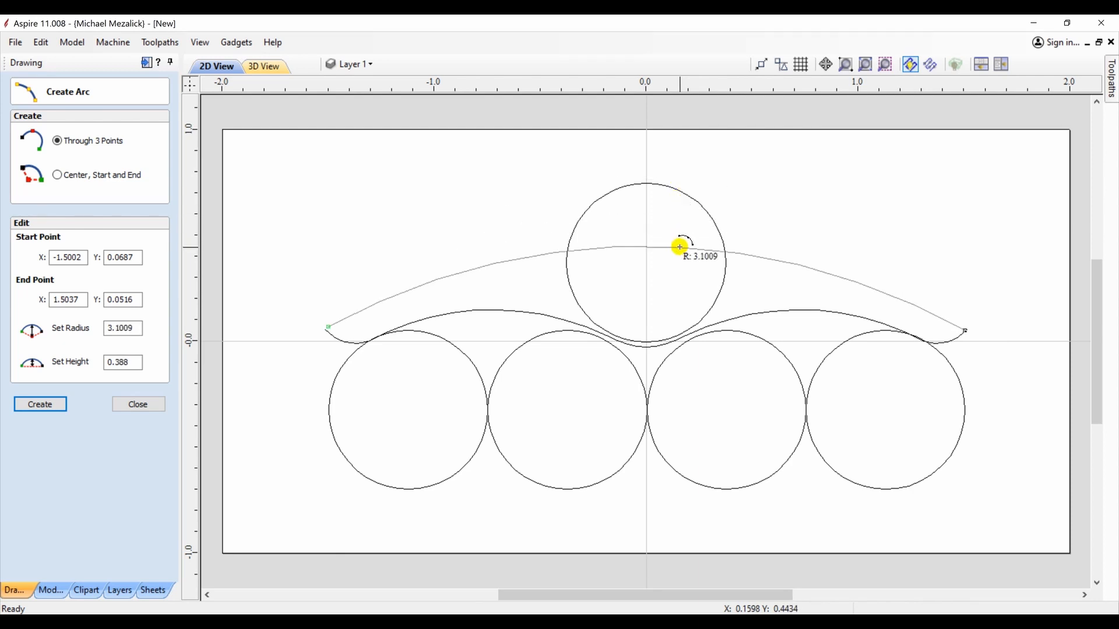
click(677, 181)
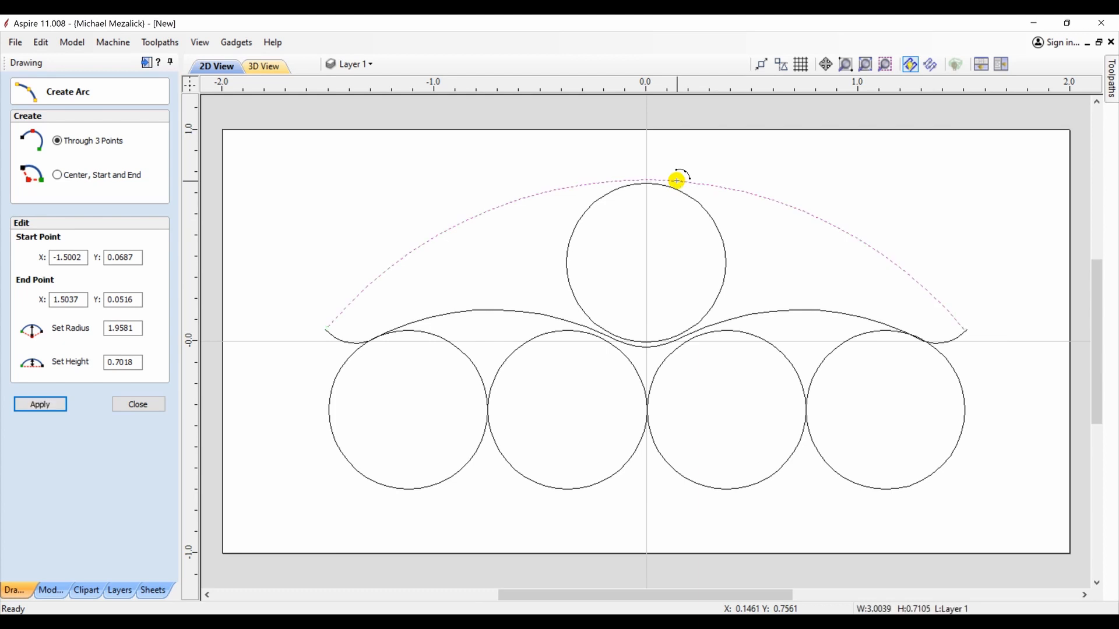
Step: Draw a downward three-point arc between the profile's two ends, bowing below the lower circles, with a radius of about 1.83 inches
click(326, 331)
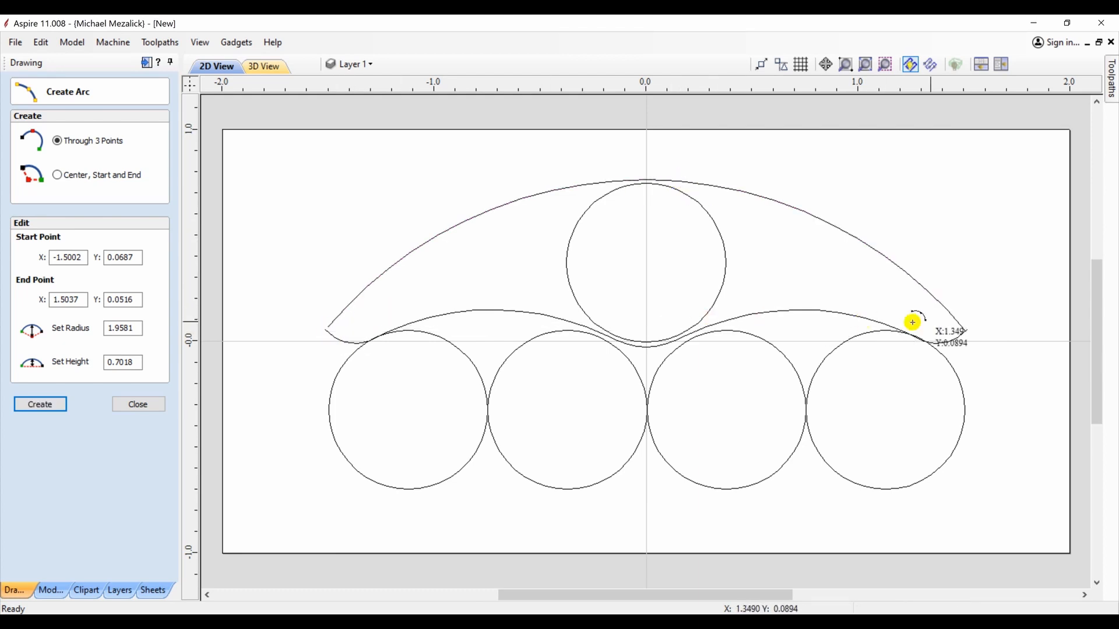
click(966, 331)
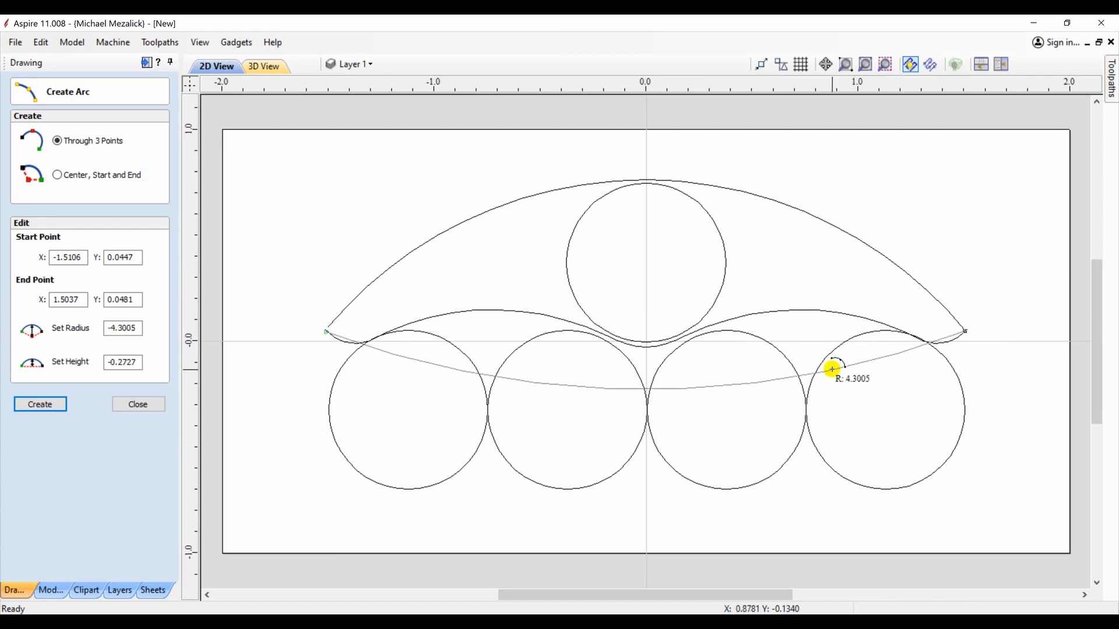
click(809, 464)
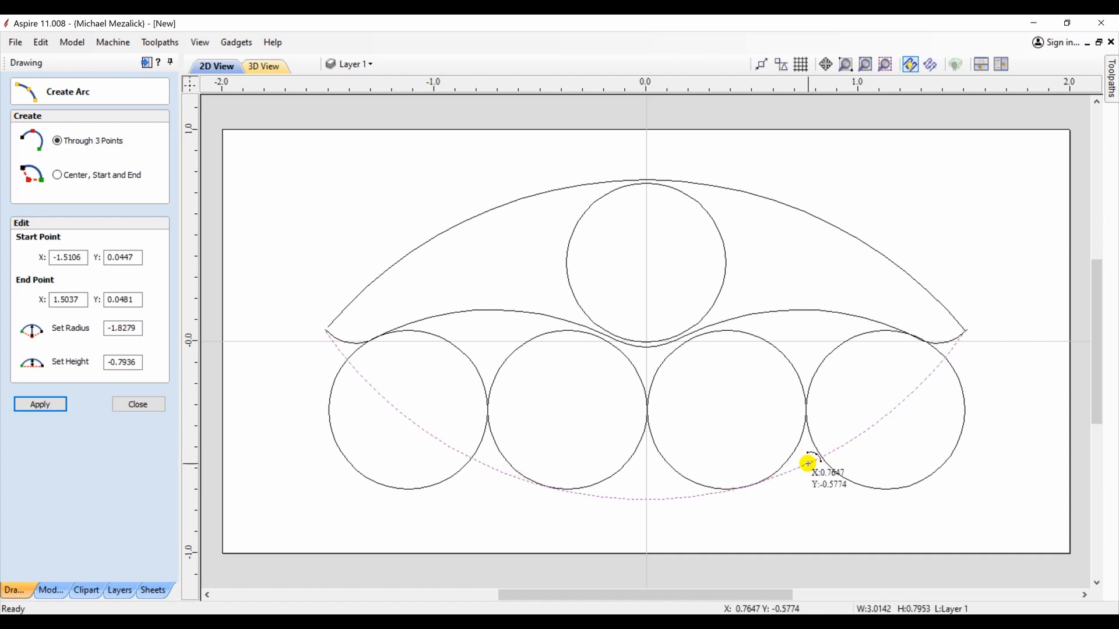
click(137, 404)
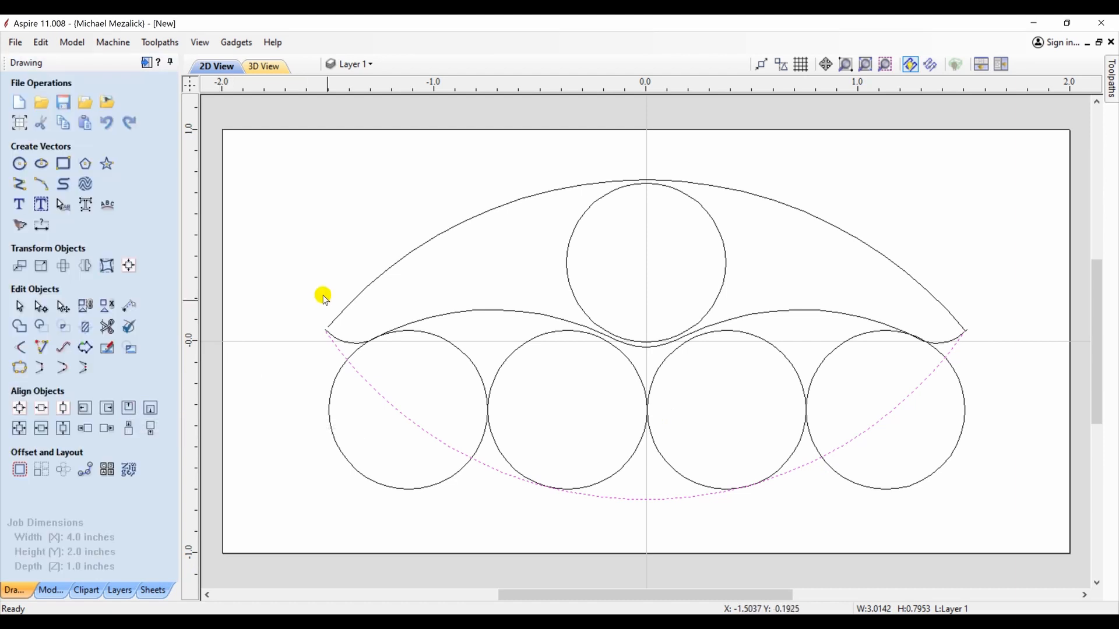
Step: Copy the upper arc, middle profile and lower arc to a new active layer named Lips with a red drawing color
shift+click(444, 317)
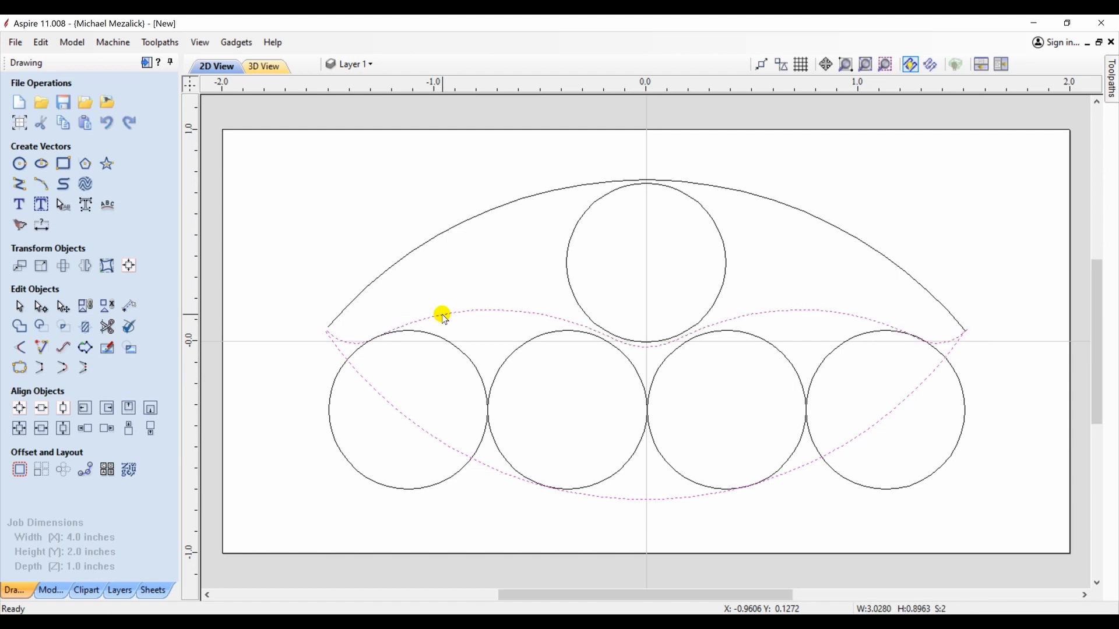
shift+click(399, 266)
right_click(398, 266)
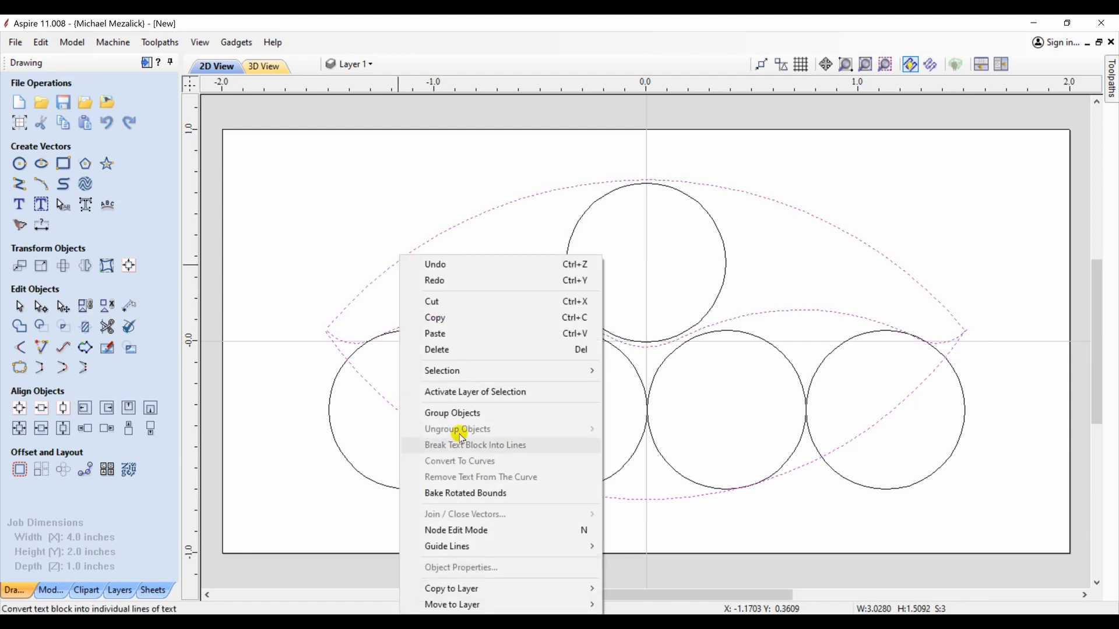
mouse_move(592, 591)
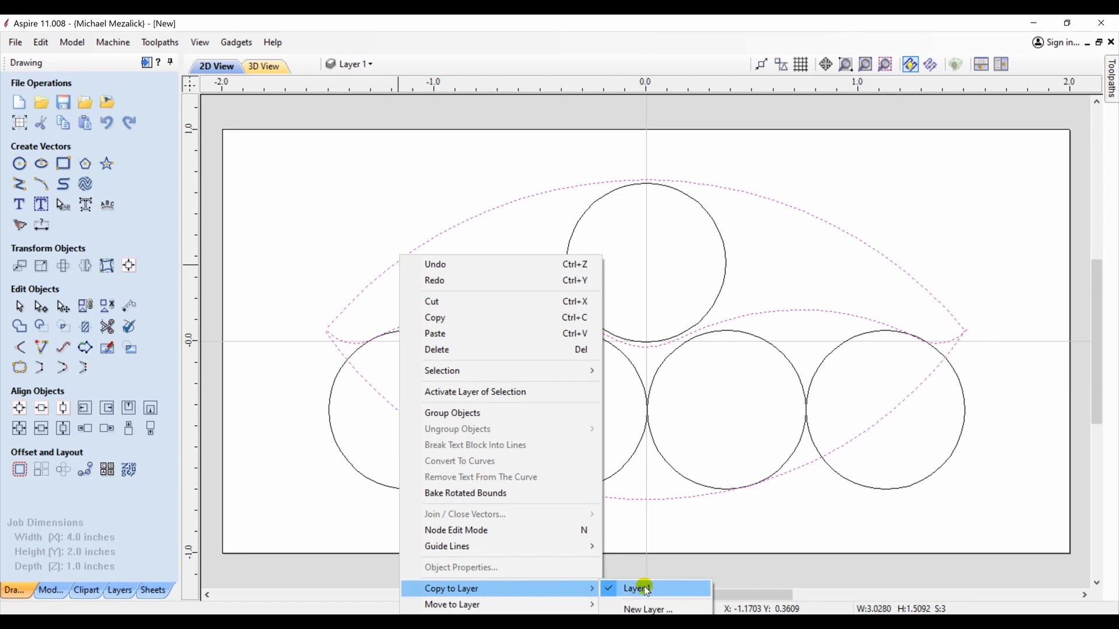
click(649, 609)
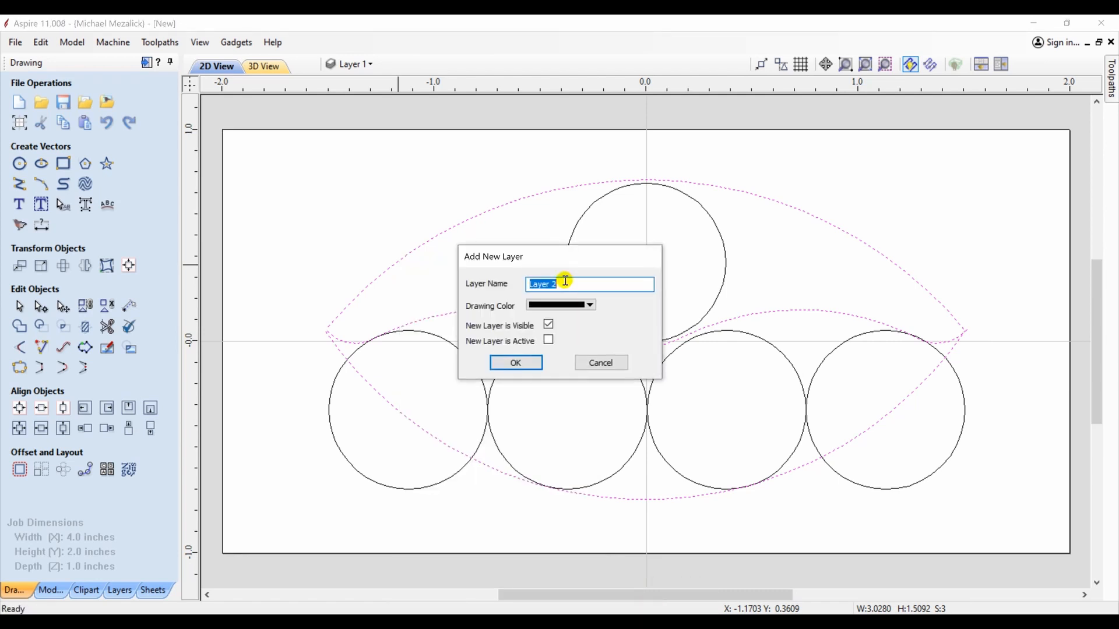
click(592, 305)
click(543, 368)
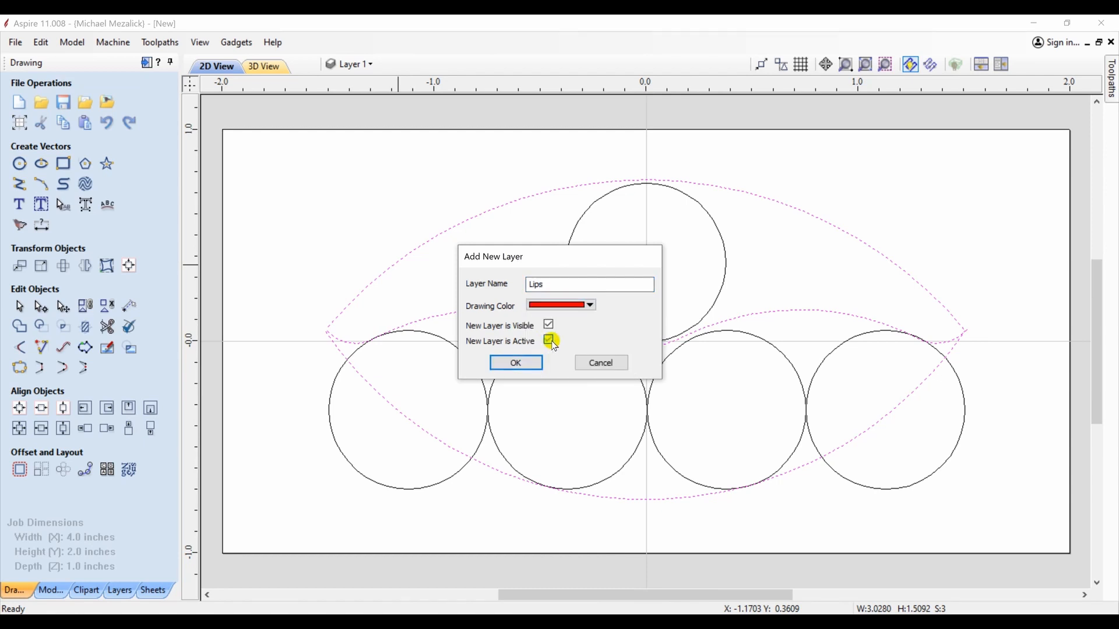
click(514, 363)
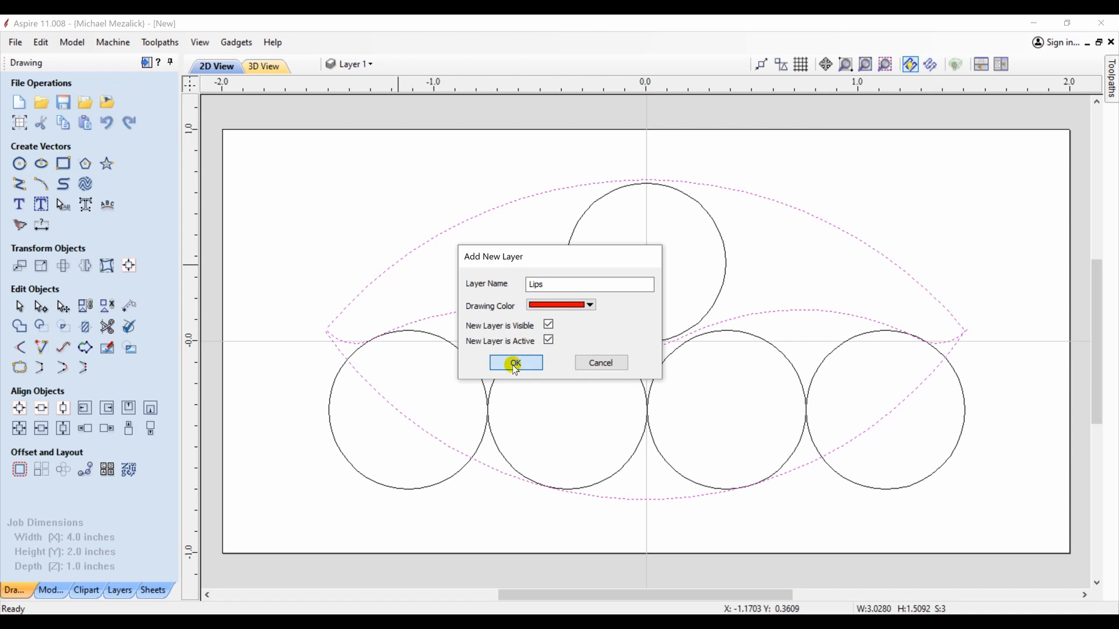
Step: Hide Layer 1 so that only the Lips layer is shown, and clear the vector selection
click(347, 64)
click(350, 88)
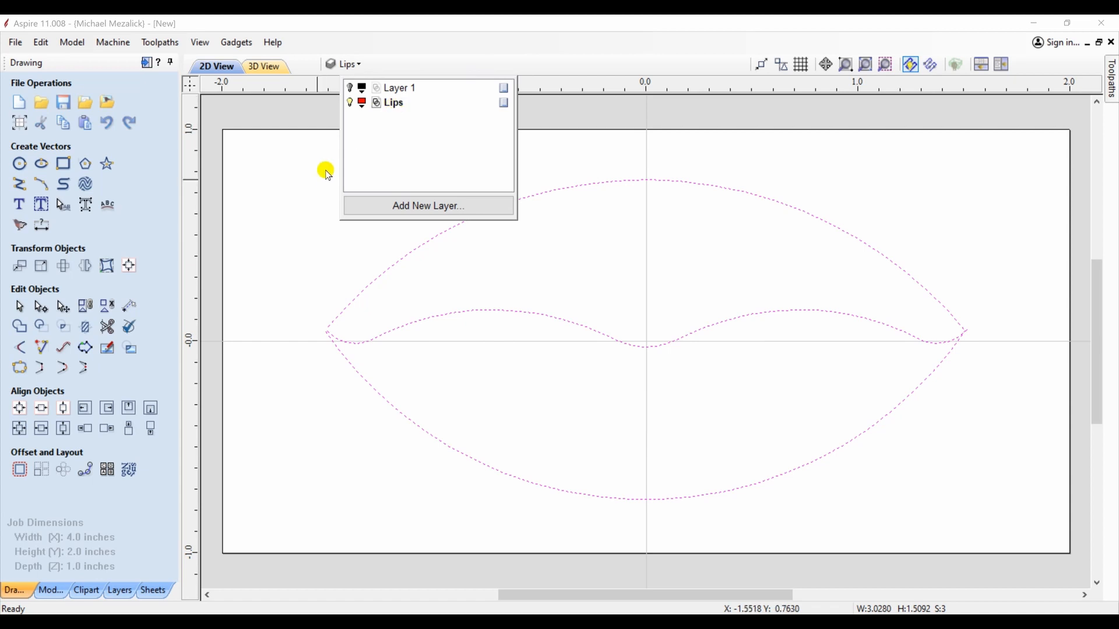
click(297, 204)
click(392, 266)
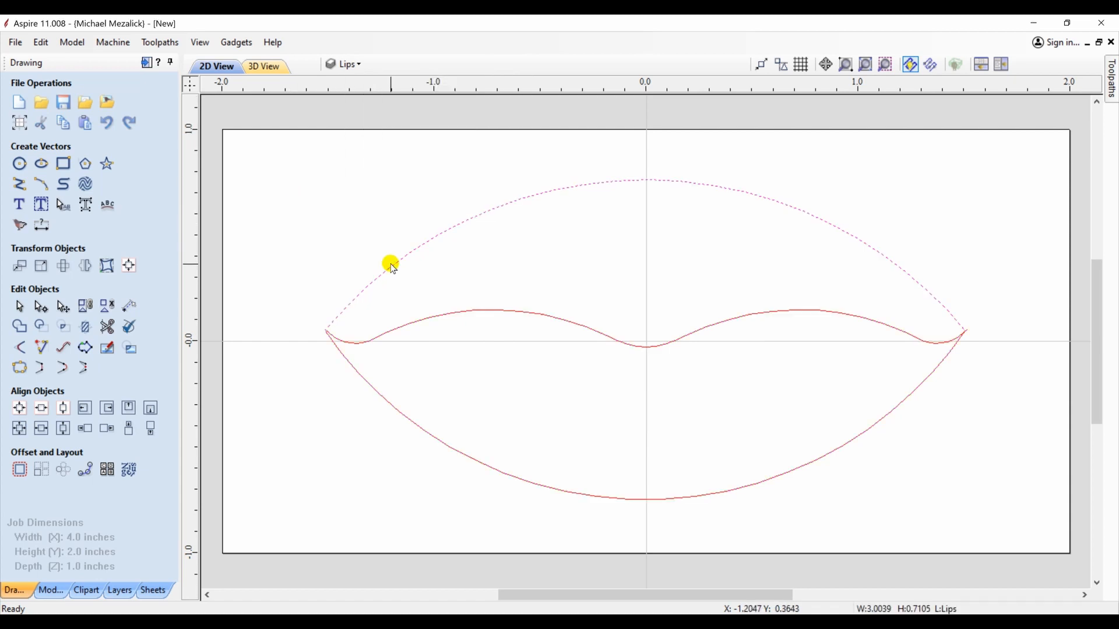
shift+click(432, 320)
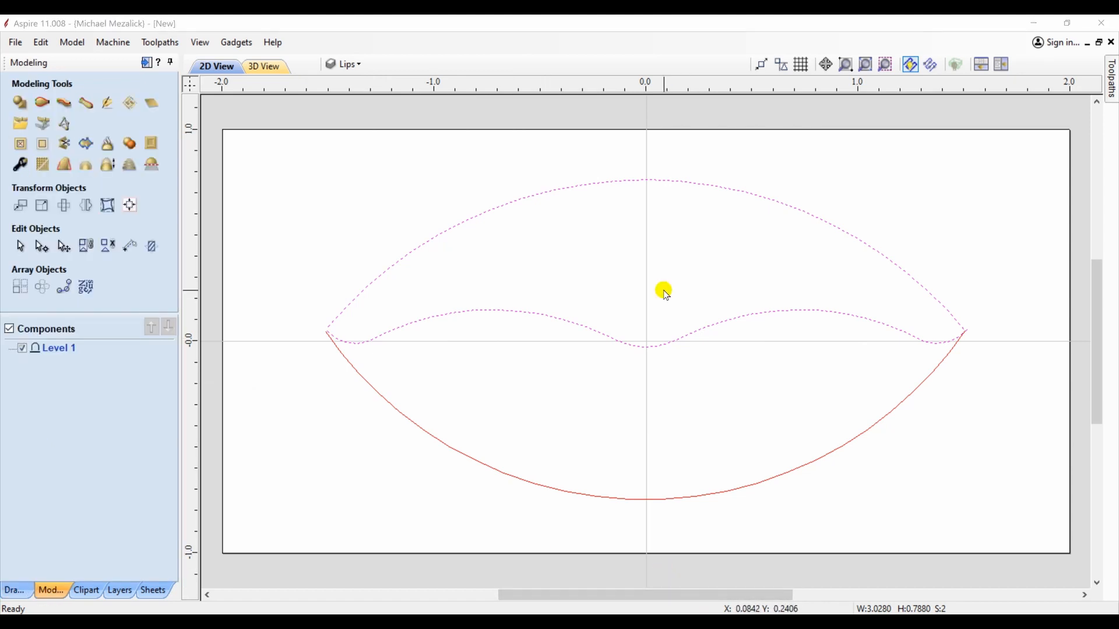
click(479, 456)
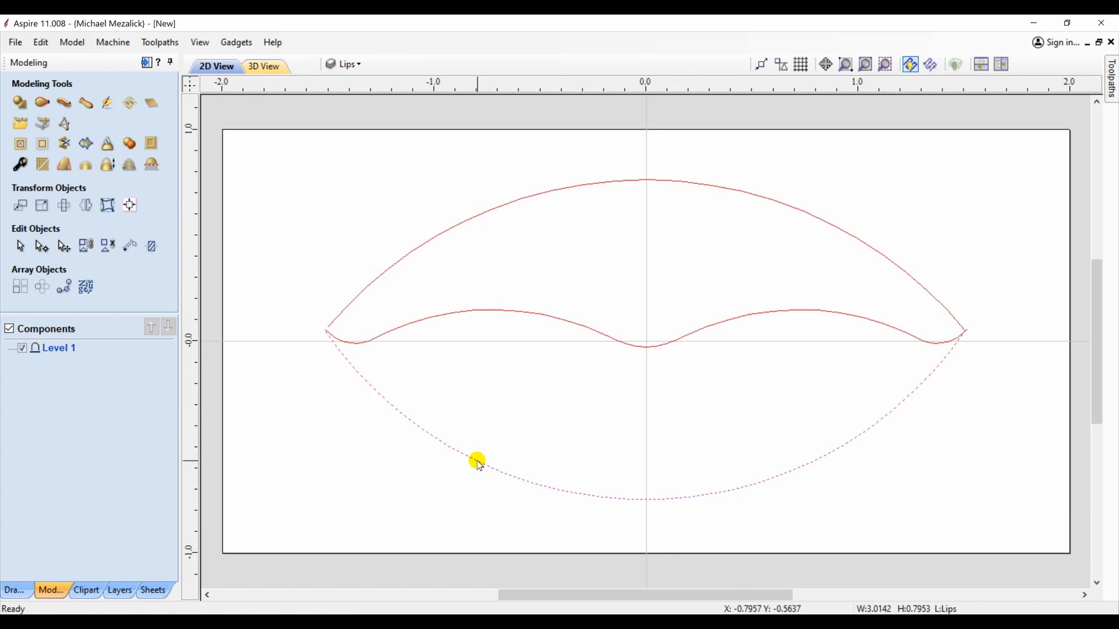
click(509, 315)
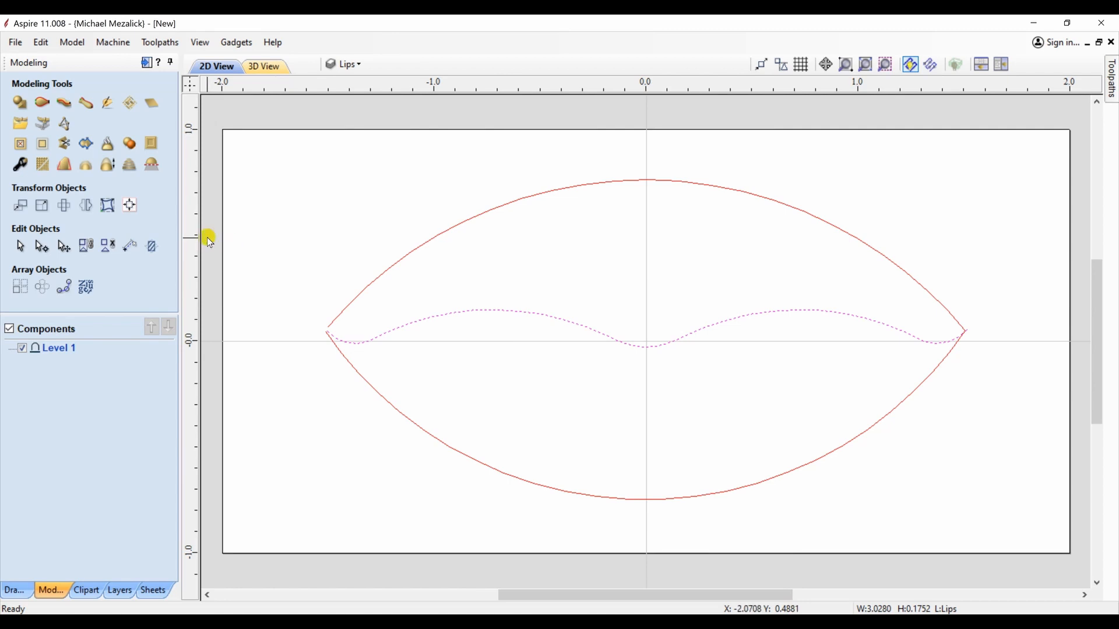
Step: Draw an arc about 0.39 inches wide in the job's upper-left corner, convert it to a Bezier and bulge its right side to about 0.11 inches high
click(14, 591)
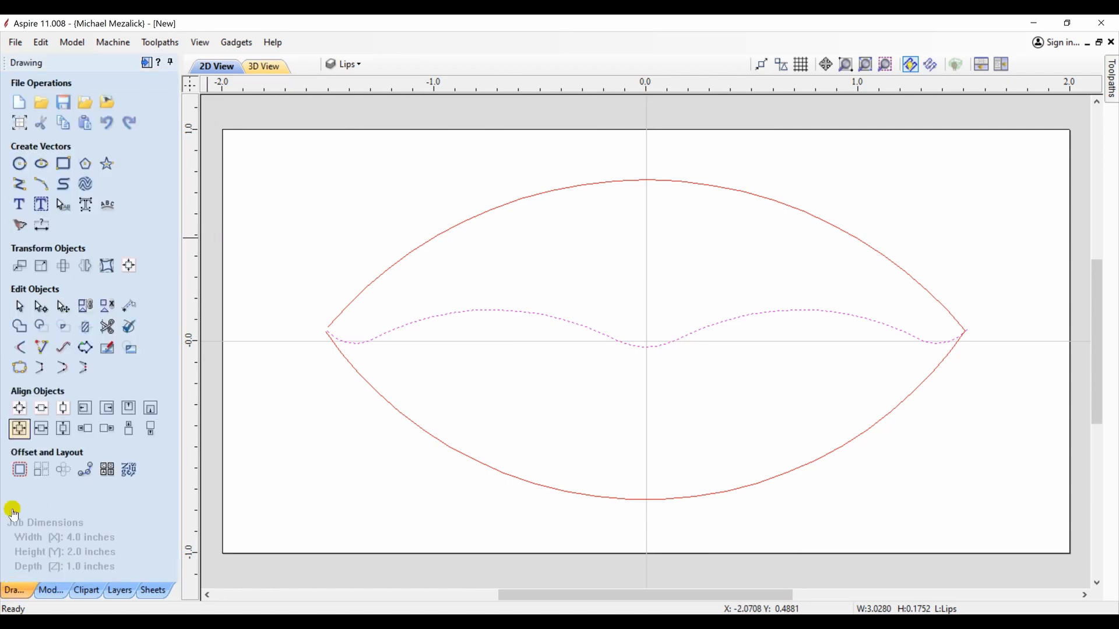
click(42, 185)
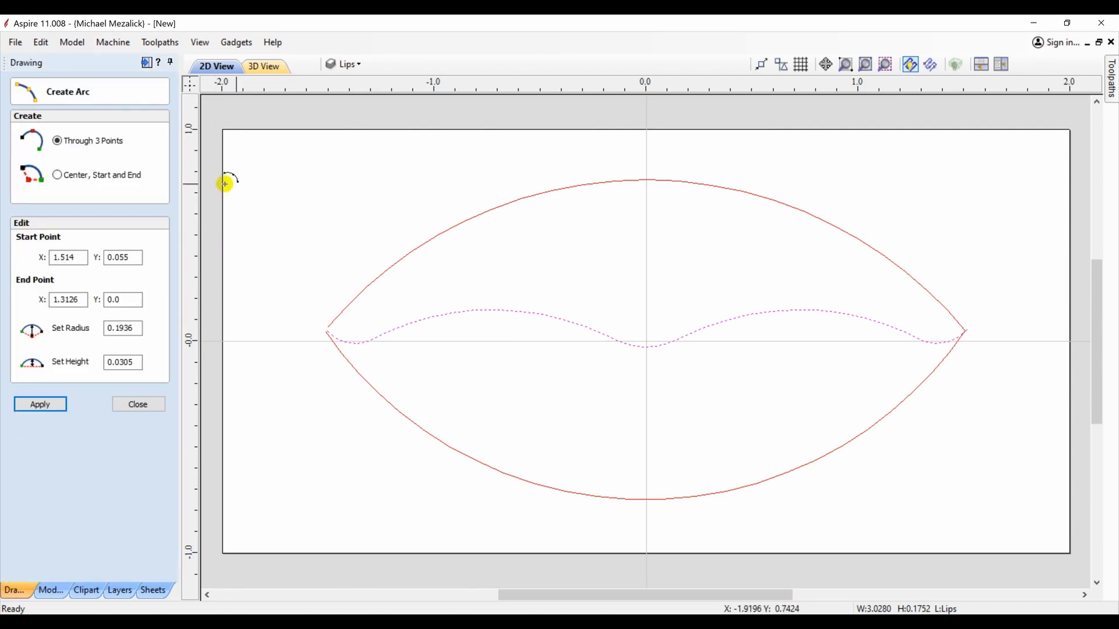
drag(263, 187, 344, 186)
drag(310, 174, 310, 173)
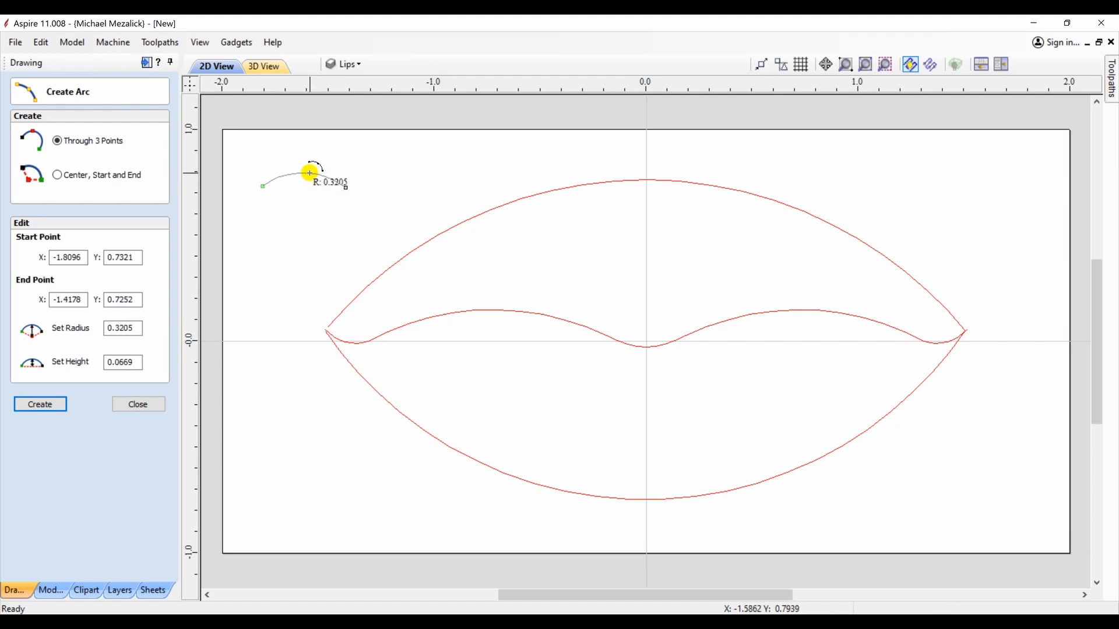
click(310, 173)
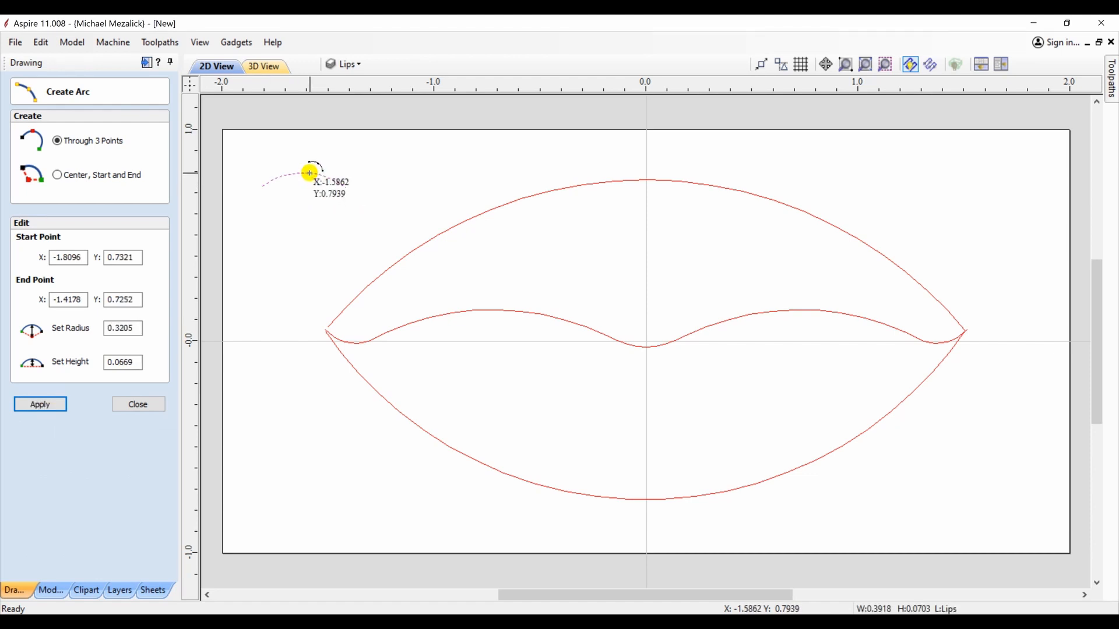
click(143, 403)
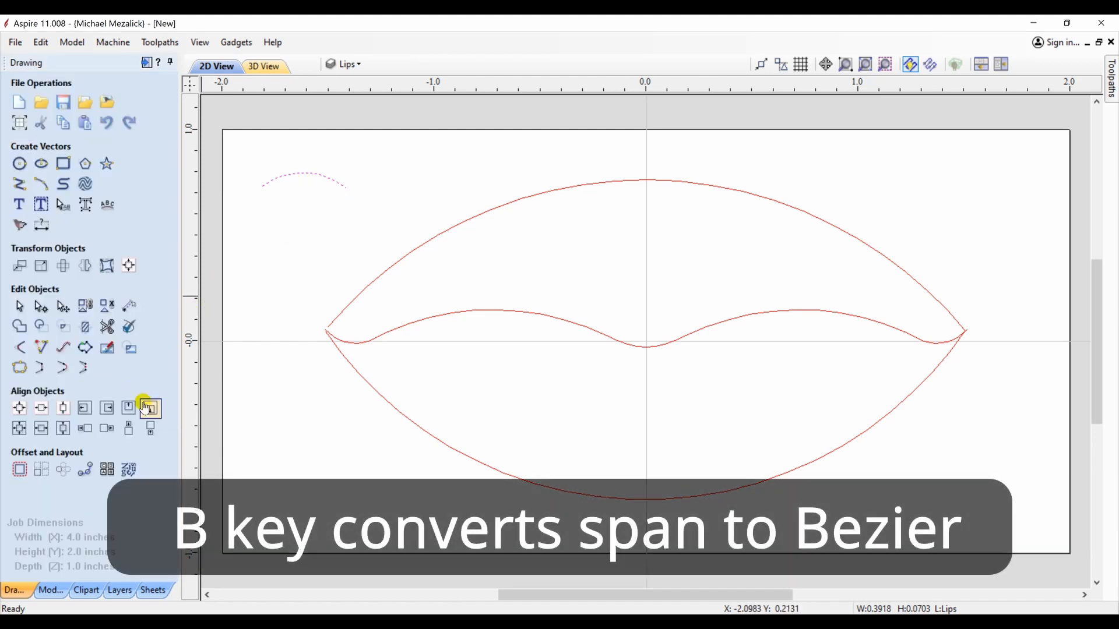
key(n)
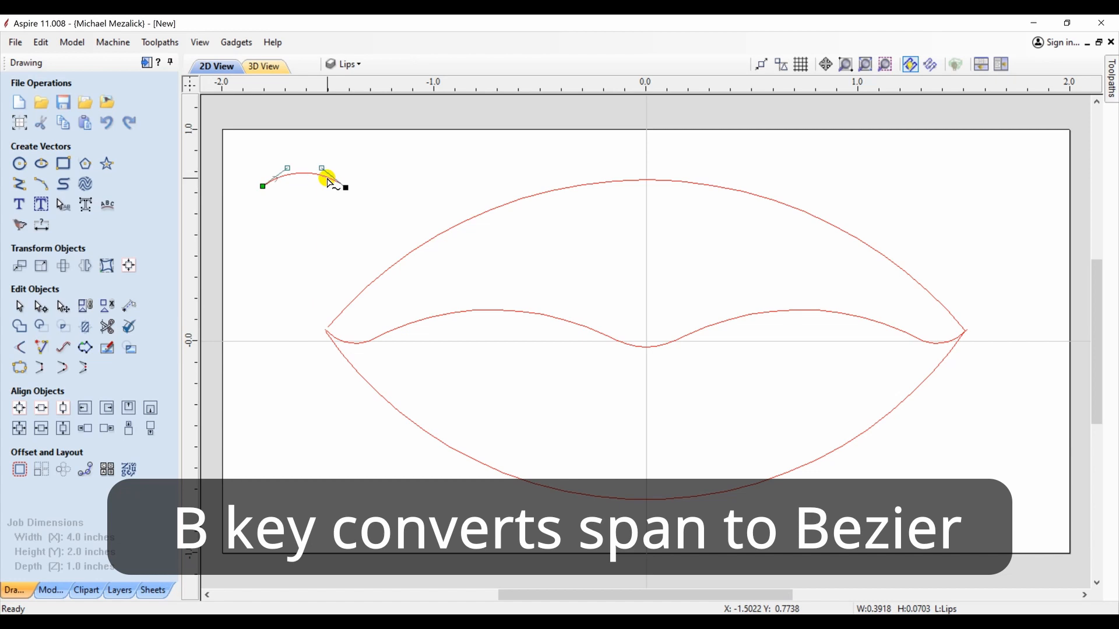
drag(322, 168, 341, 147)
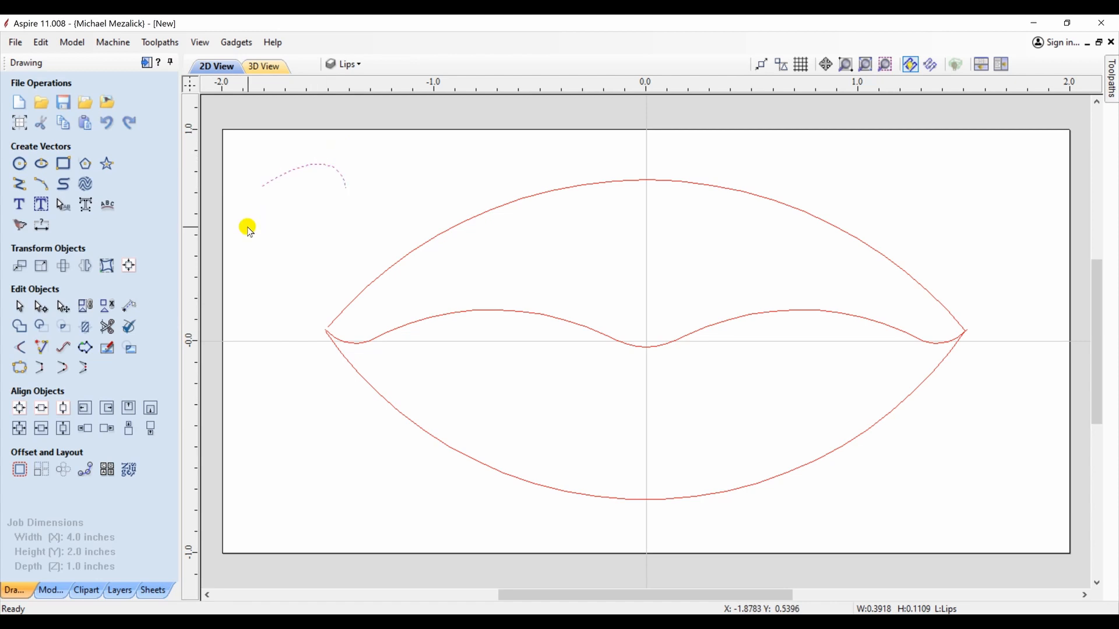
Step: Start a Two Rail Sweep with the upper arc and middle profile as drive rails, and reverse the middle rail to match the upper one
click(424, 250)
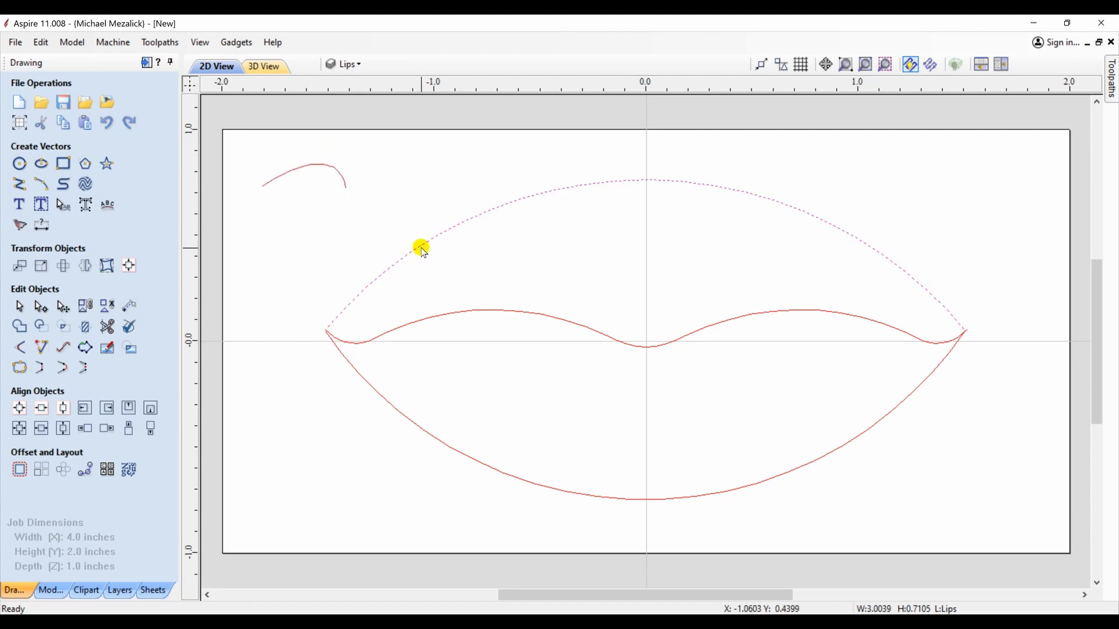
shift+click(431, 319)
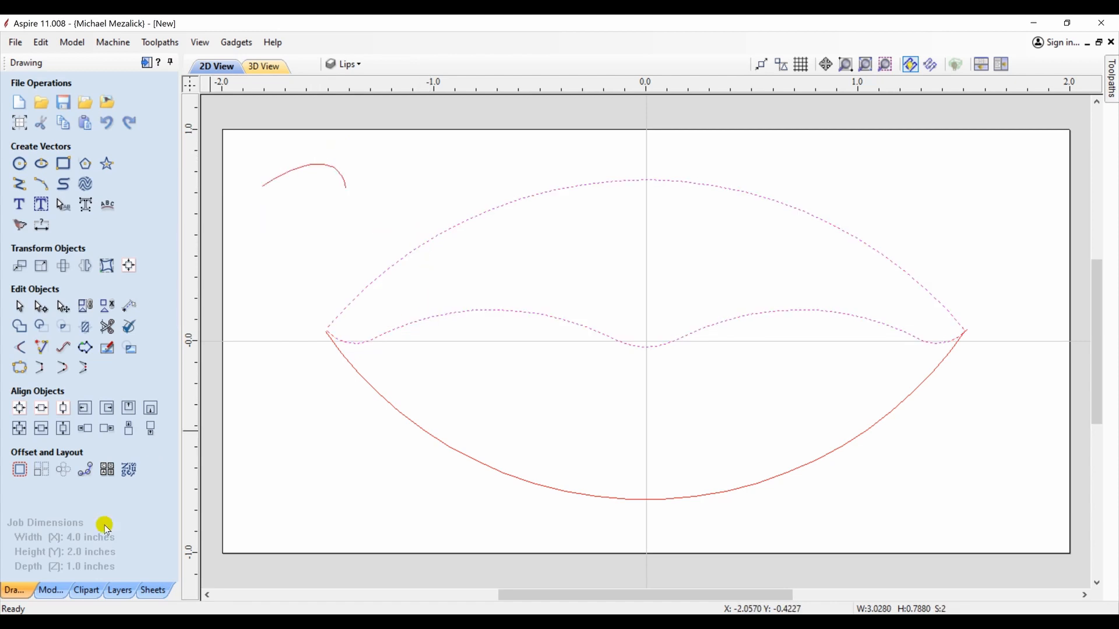
click(51, 592)
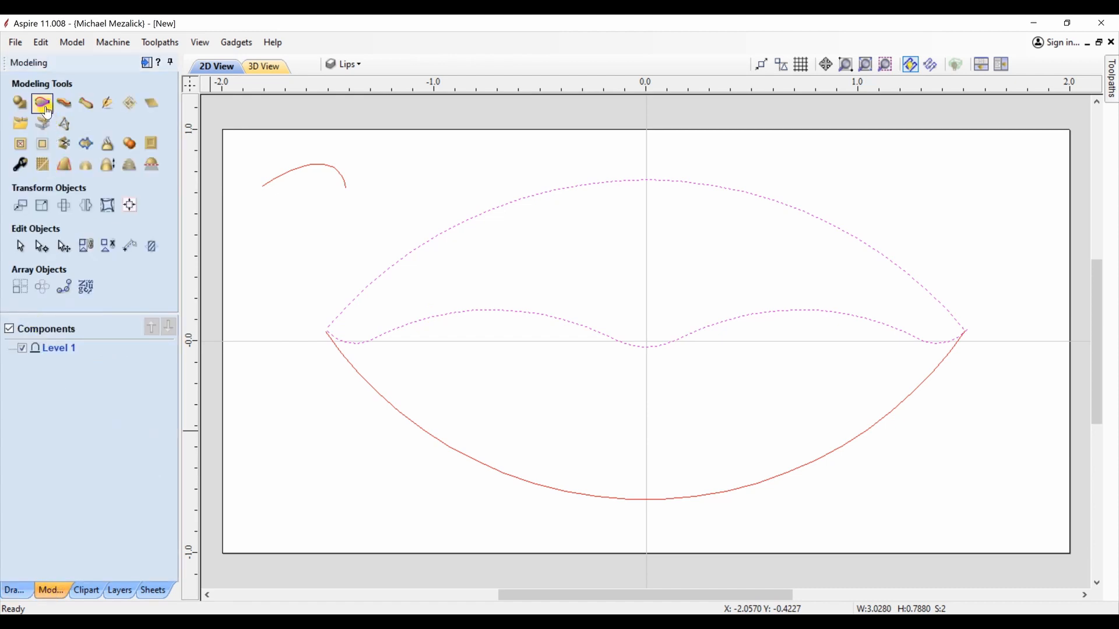
click(49, 127)
click(119, 138)
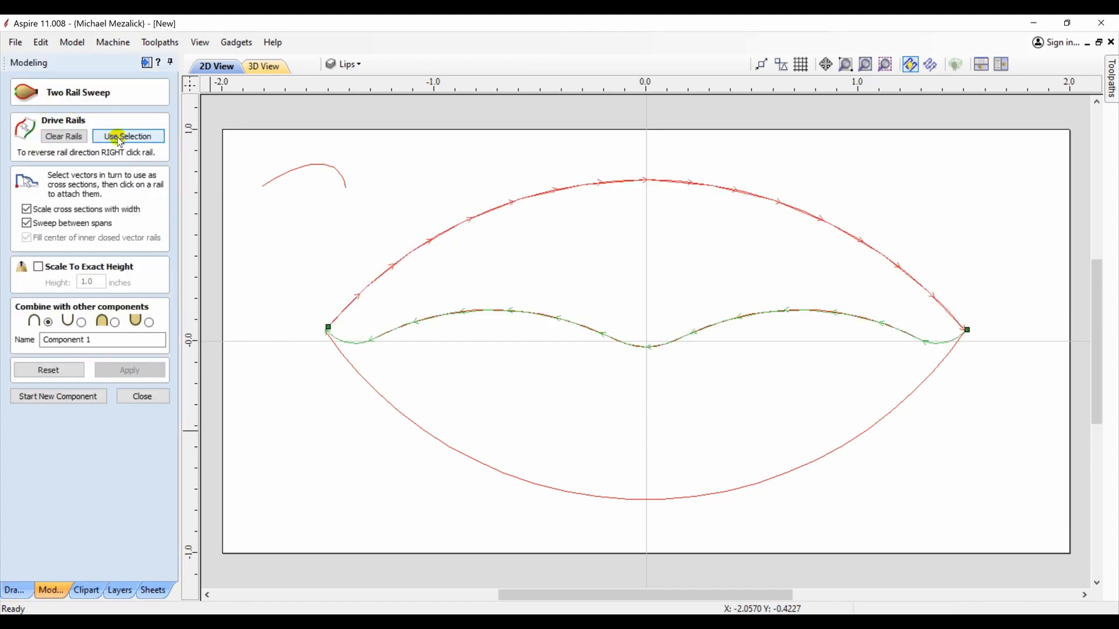
right_click(408, 327)
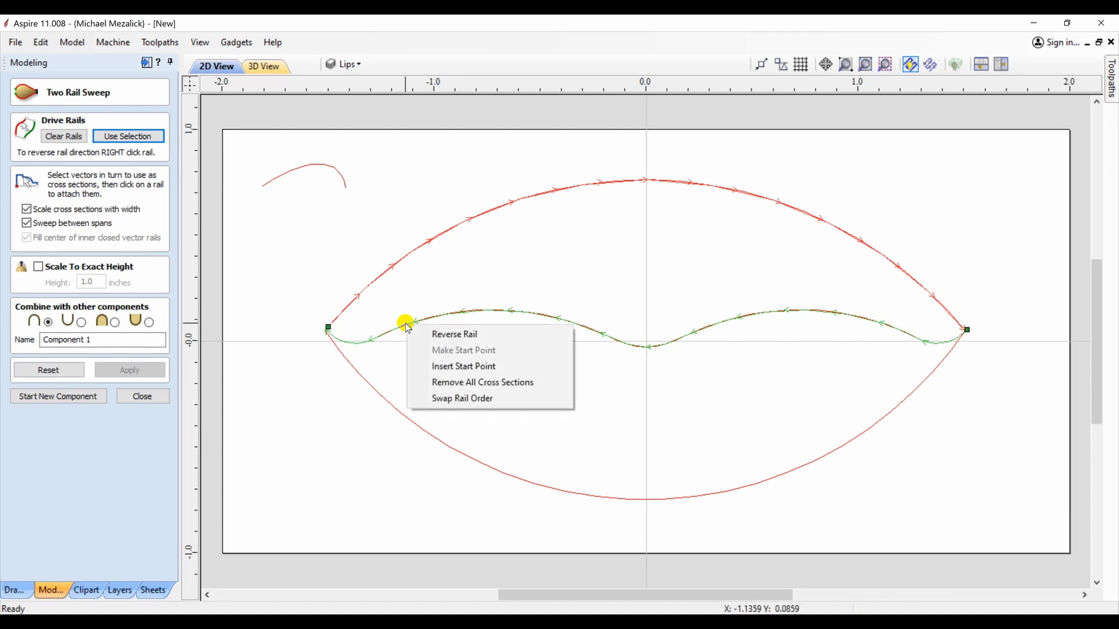
click(443, 335)
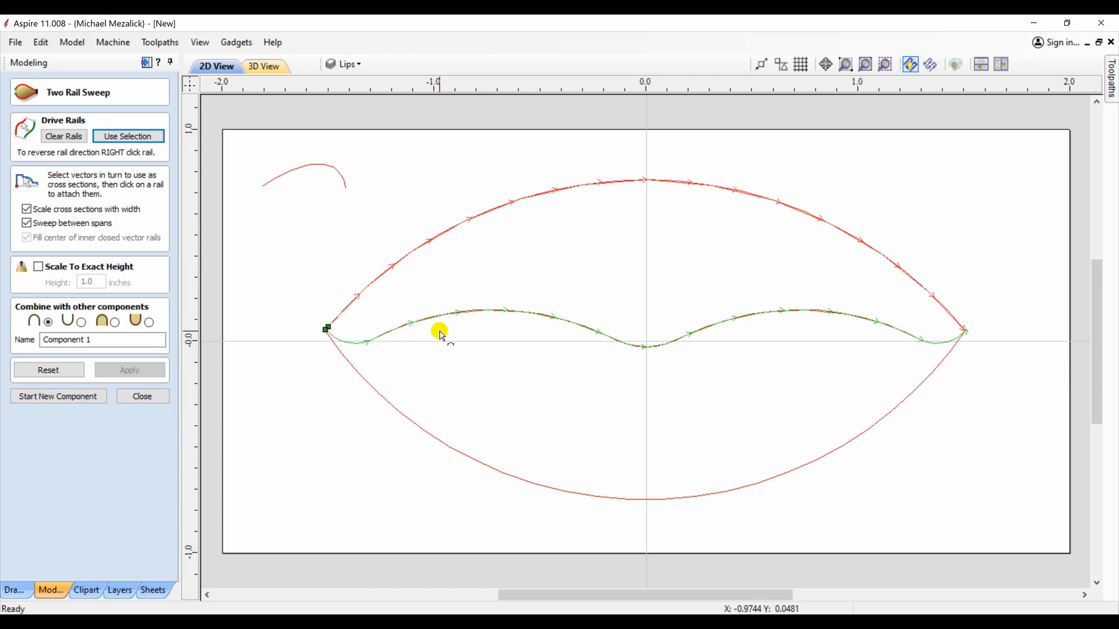
Step: Sweep the small Bezier arc as the cross section along both rails to create the upper lip, using the merge combine mode
click(348, 189)
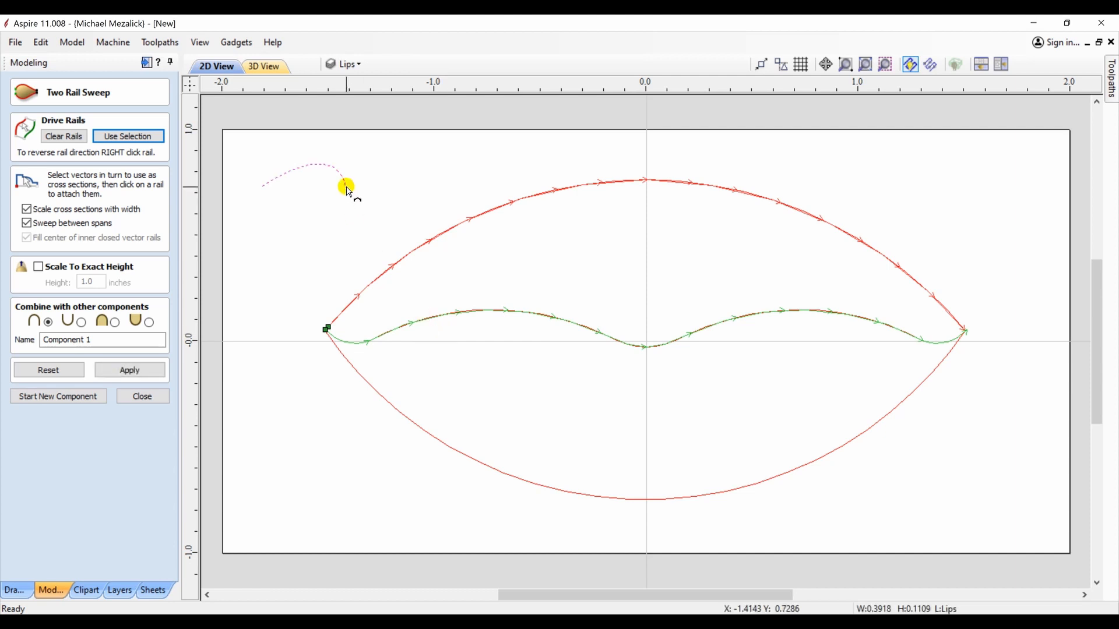
click(115, 323)
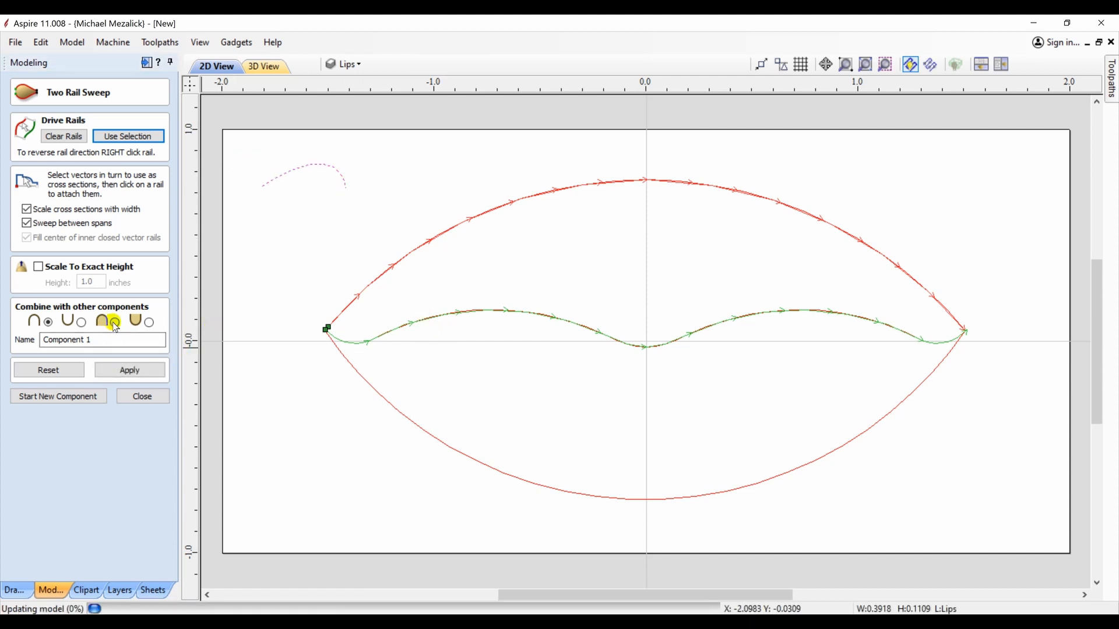
click(121, 376)
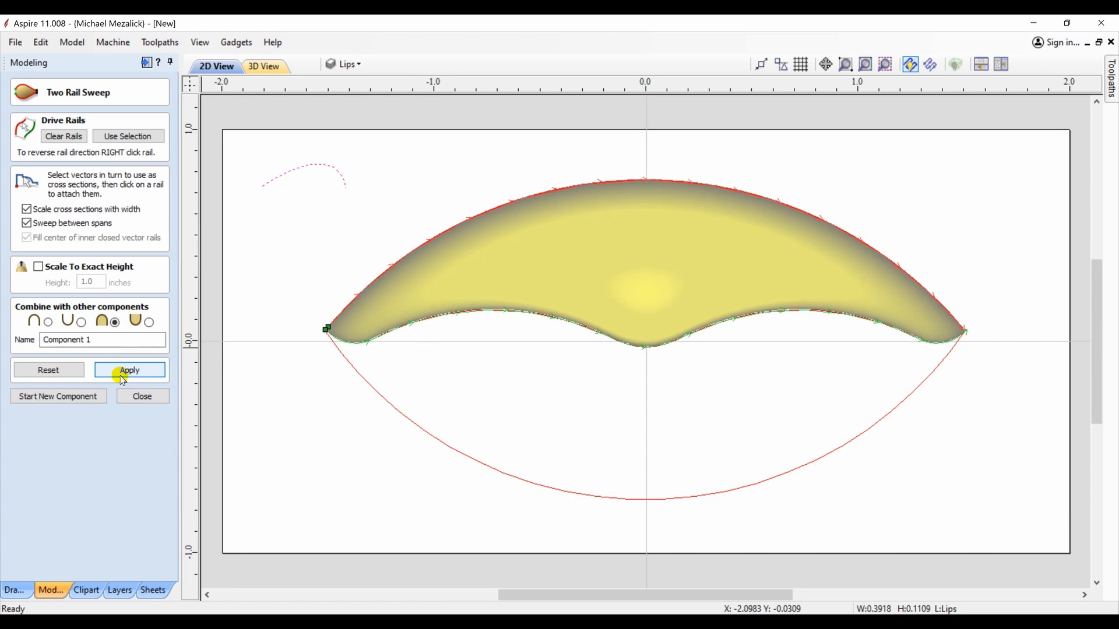
Step: Start a new component and sweep the small Bezier arc between the lower arc and the middle profile to create the lower lip
click(71, 398)
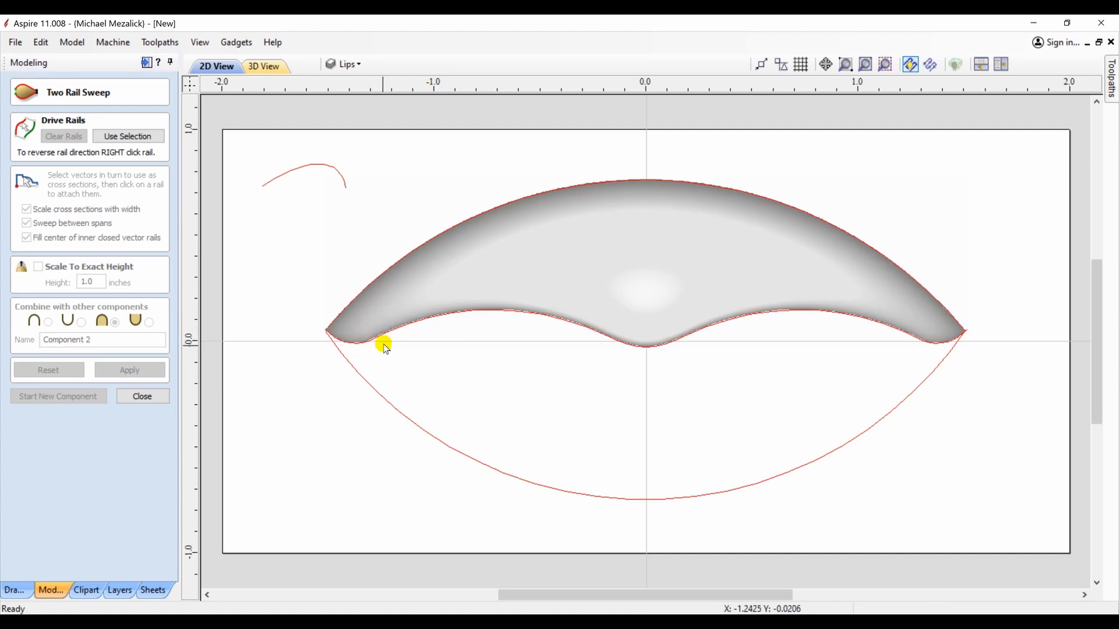
click(368, 382)
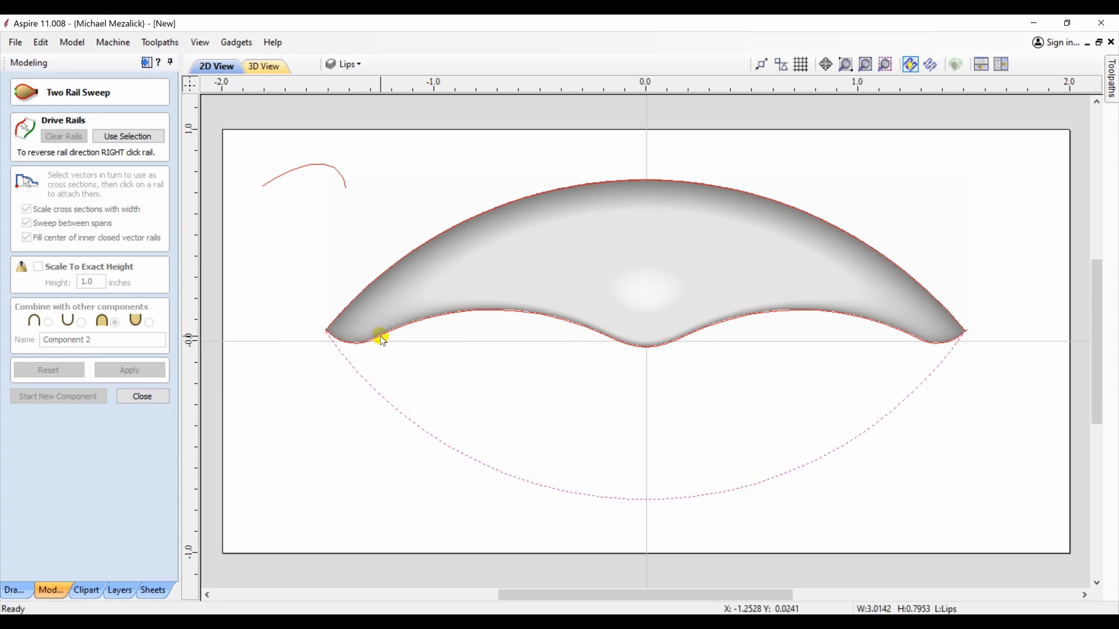
shift+click(380, 336)
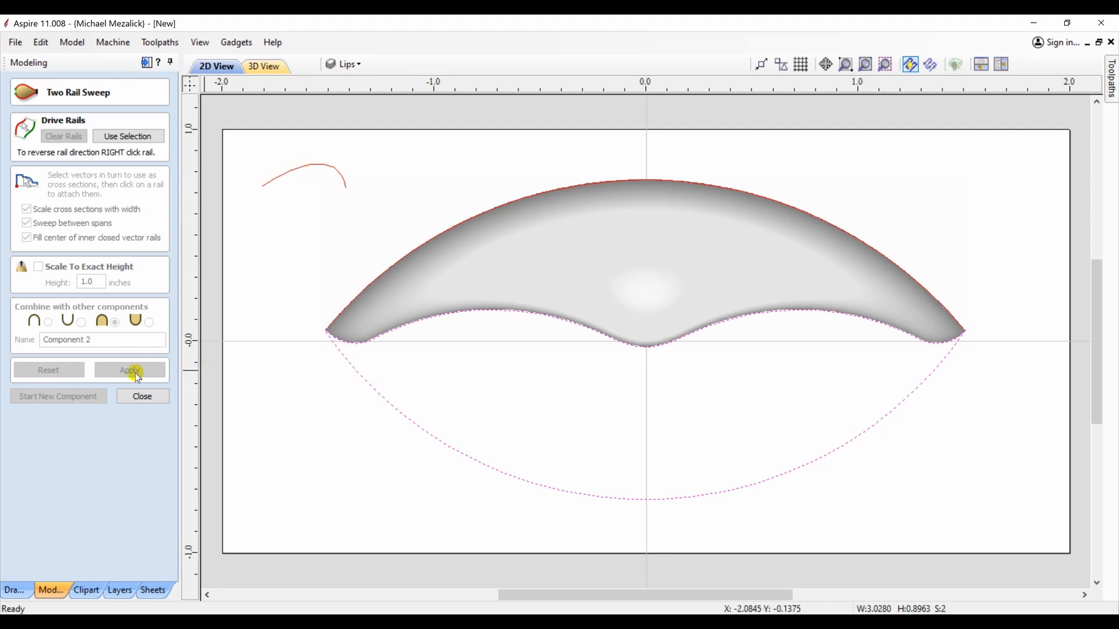
click(144, 138)
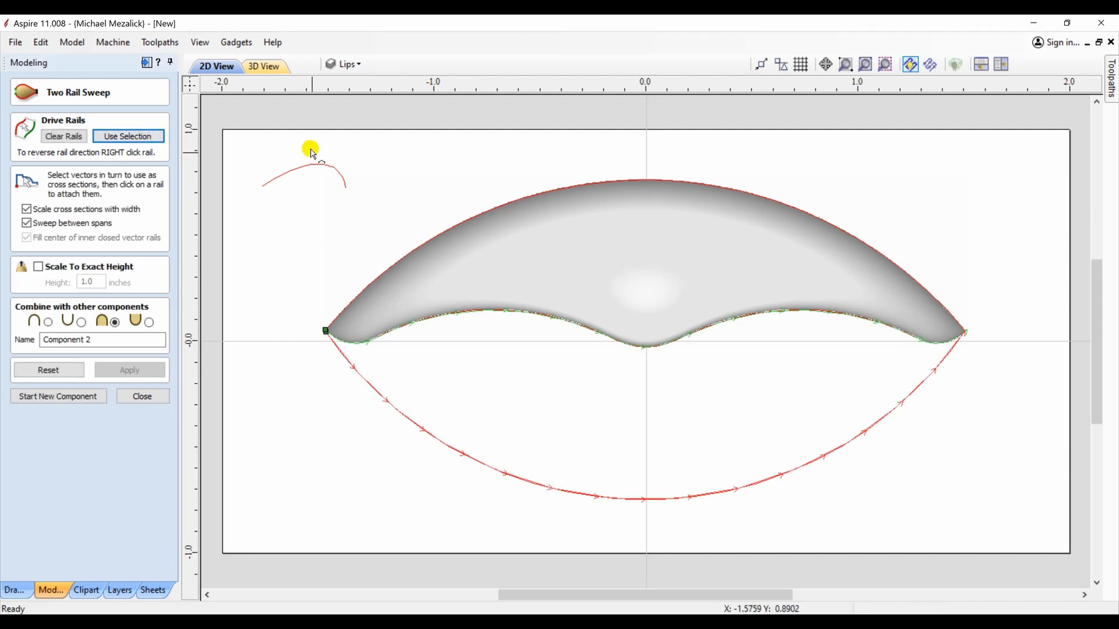
click(314, 168)
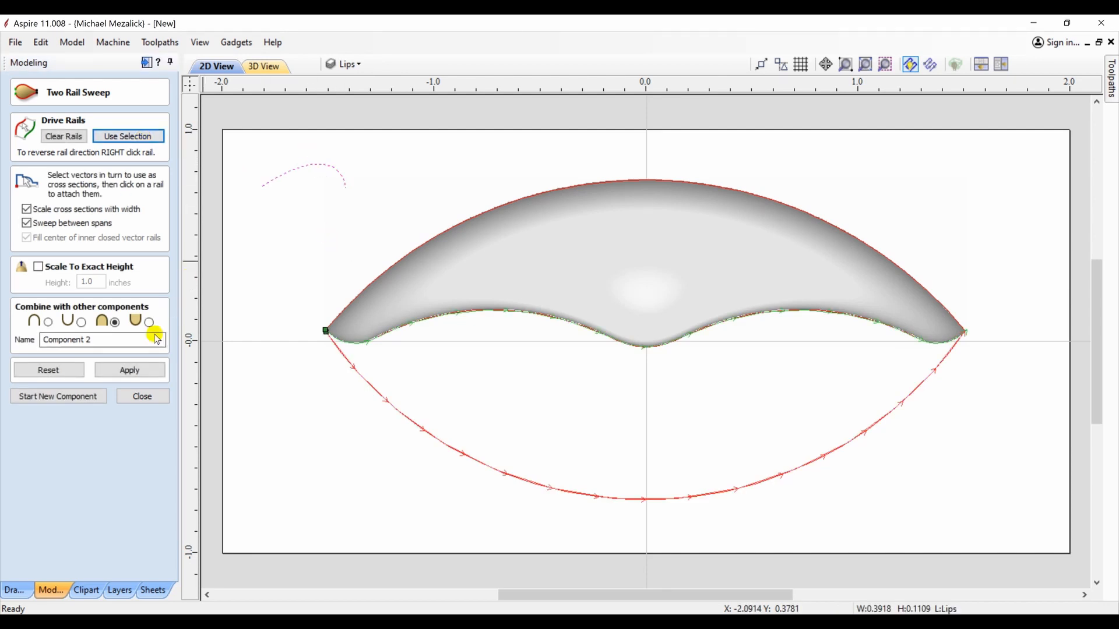
click(132, 371)
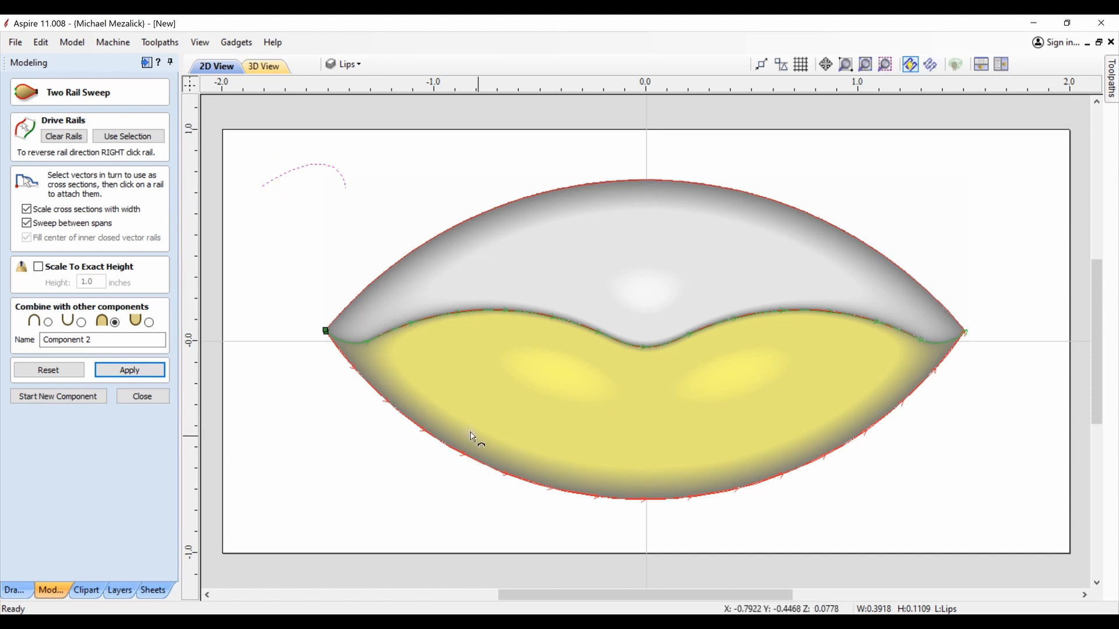
click(143, 398)
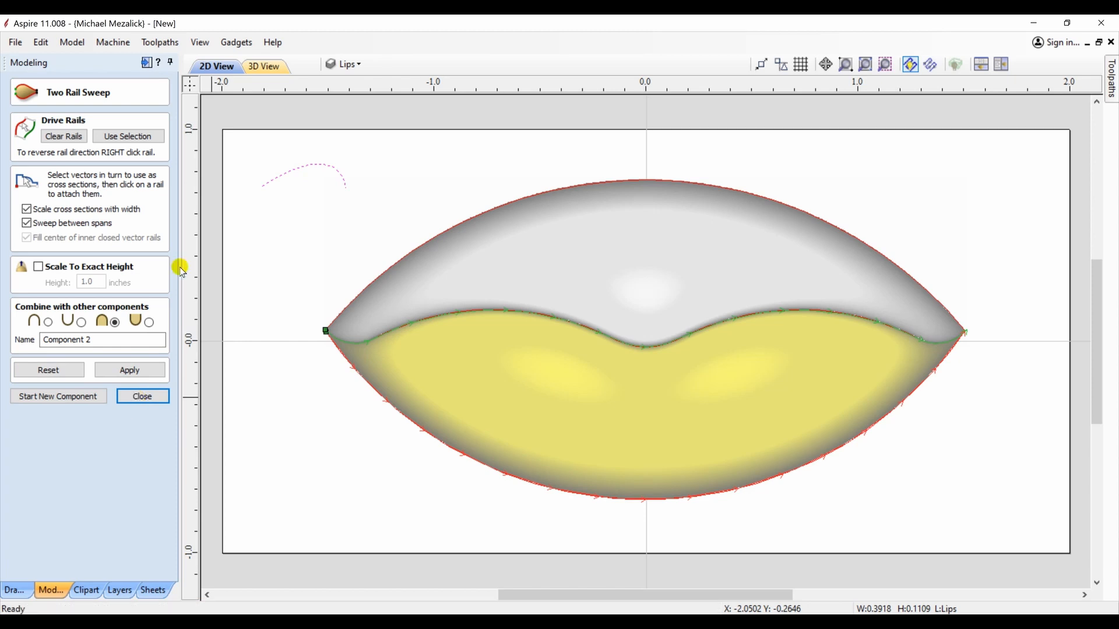
Step: View the lips in 3D and create a new component from the visible model
click(267, 69)
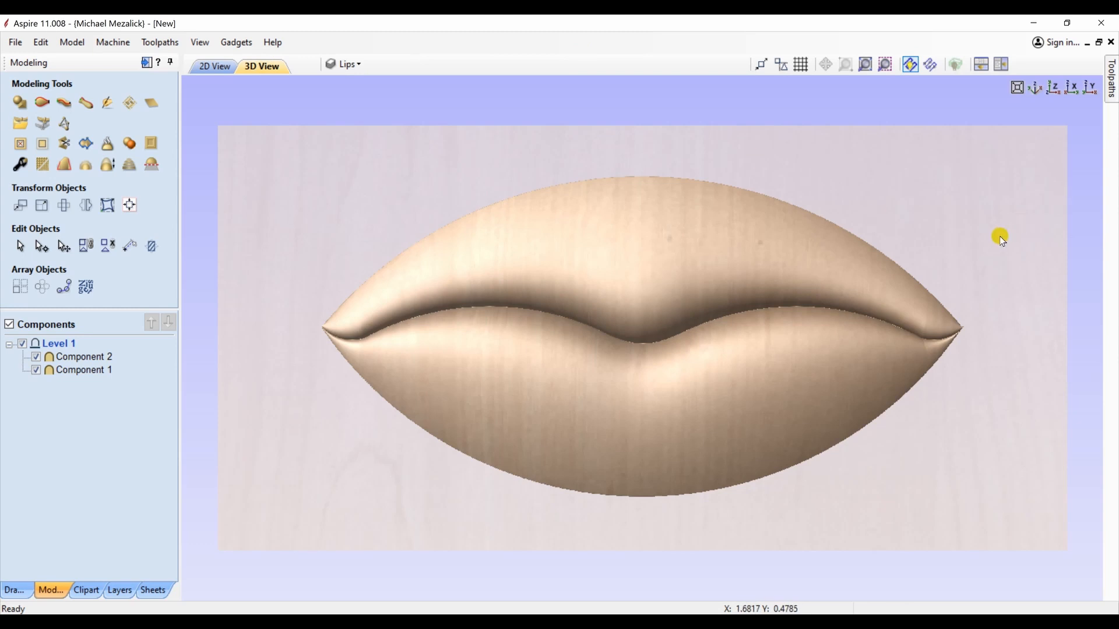
drag(999, 236, 1047, 68)
click(1053, 88)
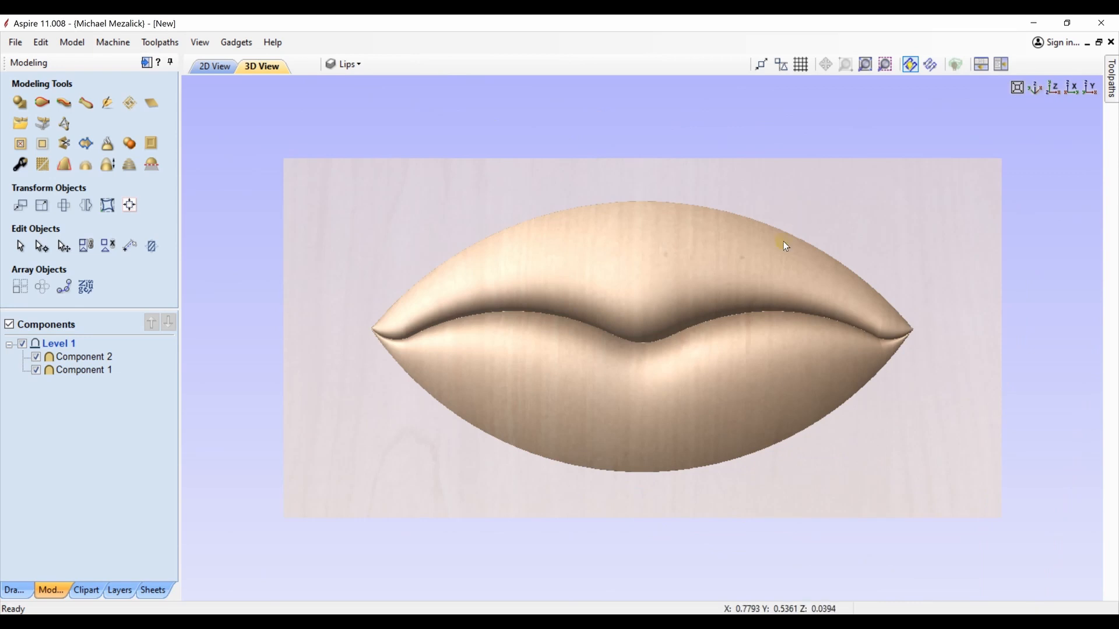
click(216, 168)
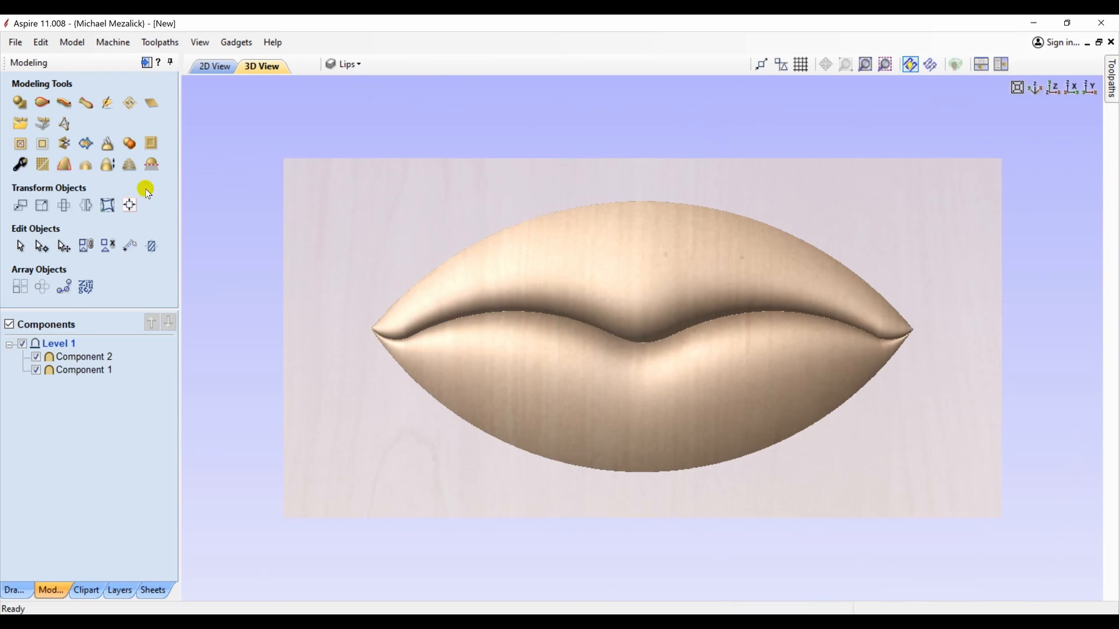
click(131, 143)
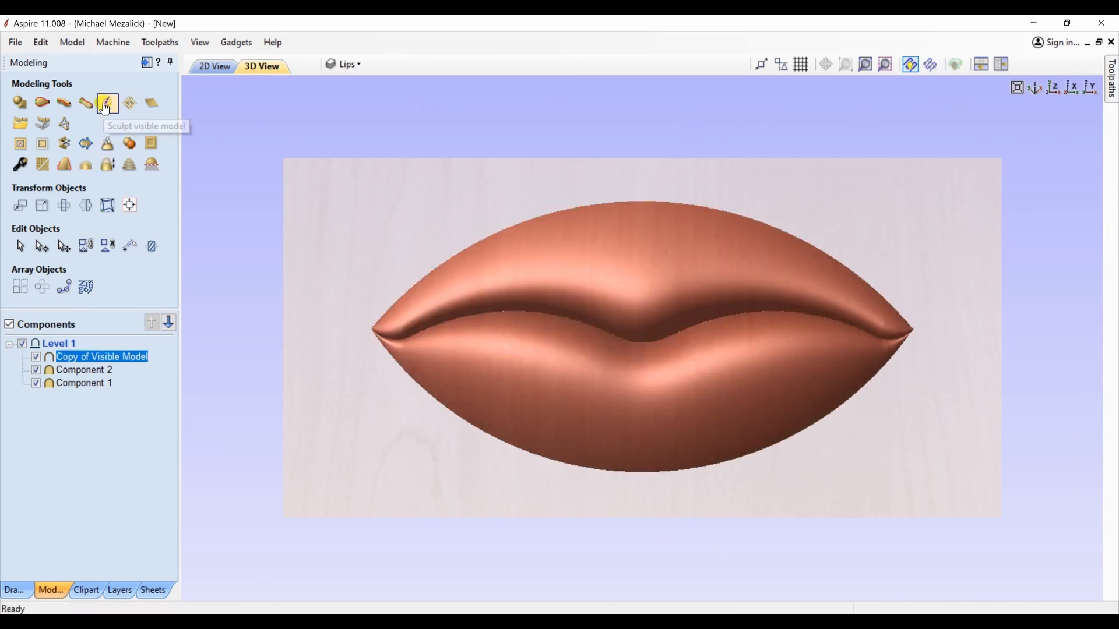
Step: Sculpt the seam between the lips with the Smooth tool, Preserve Transparency off, raising the diameter to 249 and the strength to 98
click(105, 108)
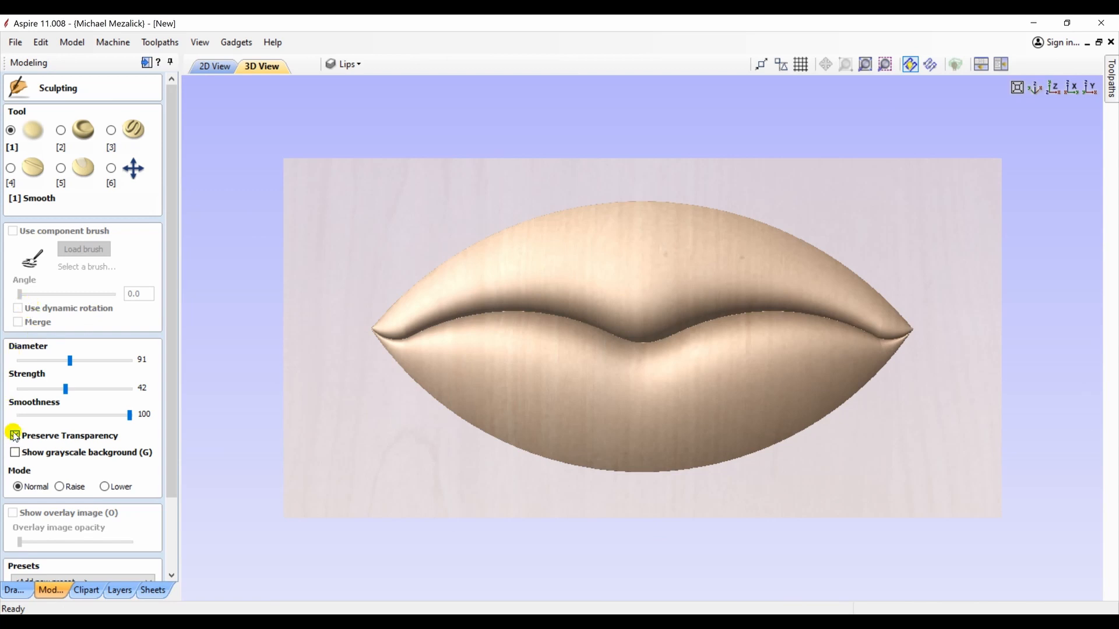
click(92, 364)
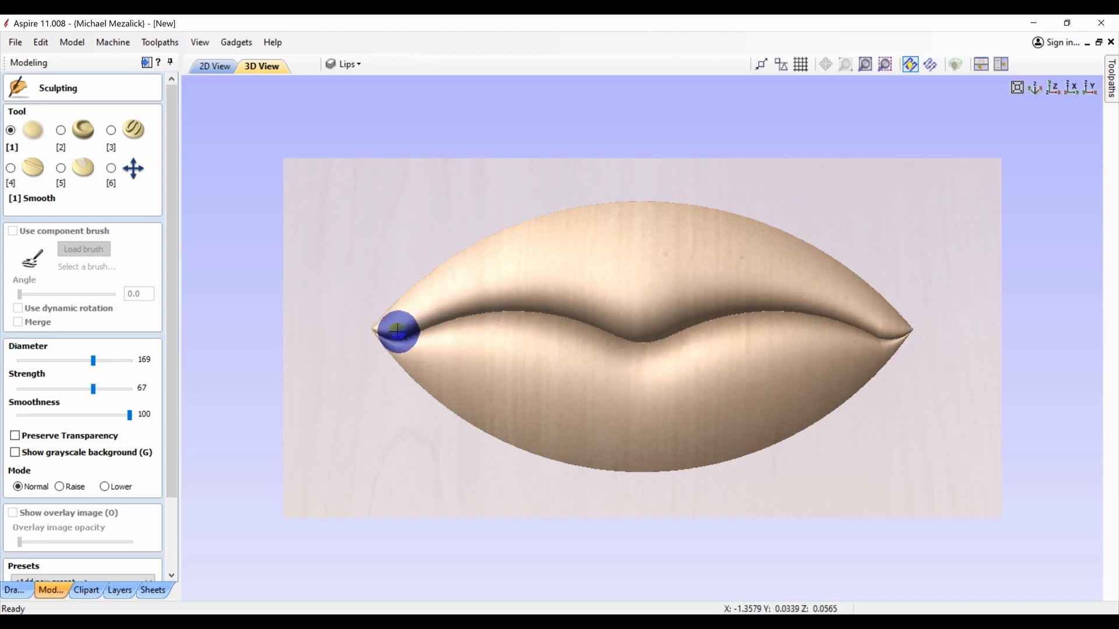
mouse_move(394, 330)
mouse_down()
mouse_move(542, 305)
mouse_move(452, 314)
mouse_move(610, 322)
mouse_move(597, 325)
mouse_move(812, 308)
mouse_move(879, 330)
mouse_move(782, 305)
mouse_move(801, 316)
mouse_move(637, 333)
mouse_move(814, 317)
mouse_move(619, 332)
mouse_move(515, 309)
mouse_move(567, 312)
mouse_move(404, 327)
mouse_move(563, 315)
mouse_move(620, 327)
mouse_move(781, 317)
mouse_move(879, 330)
mouse_move(857, 331)
mouse_up()
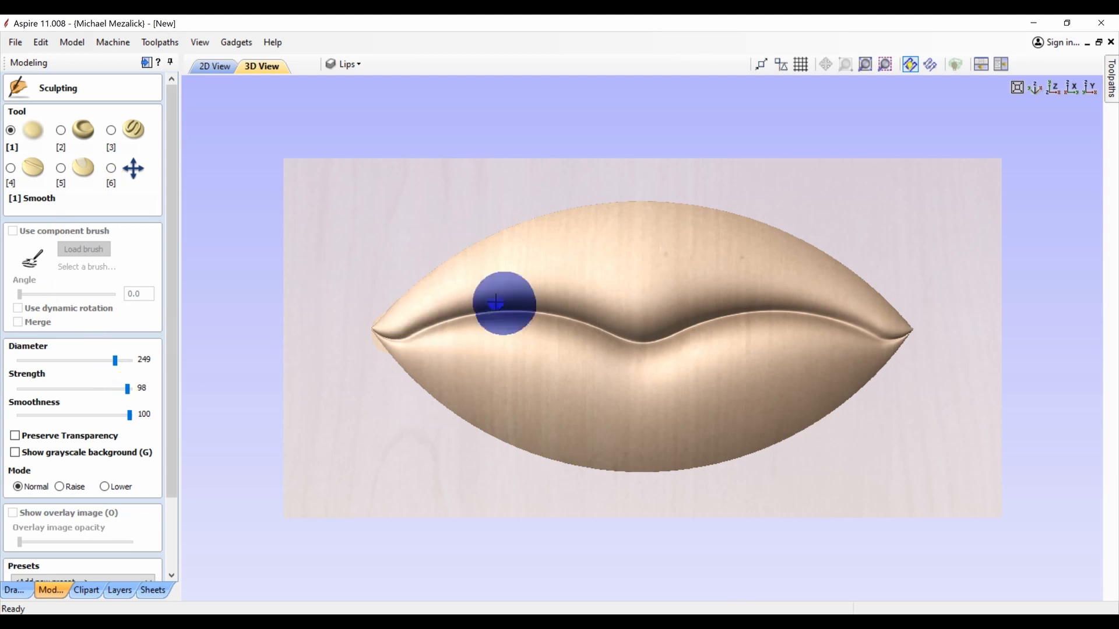
mouse_move(524, 299)
mouse_down()
mouse_move(654, 304)
mouse_move(517, 306)
mouse_move(670, 325)
mouse_move(804, 312)
mouse_move(769, 308)
mouse_up()
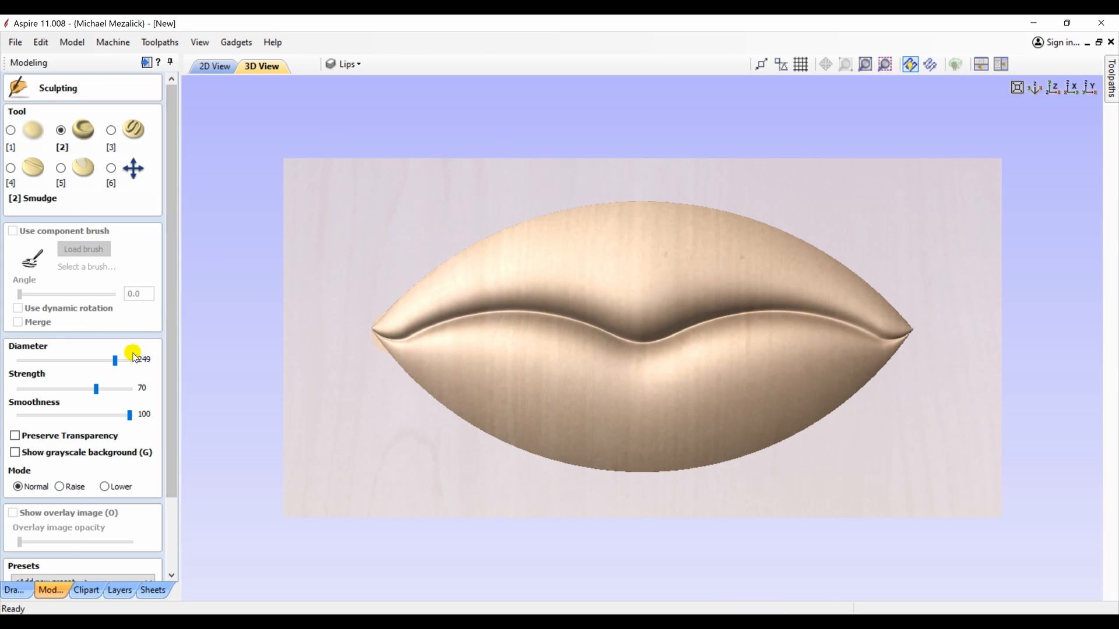
Step: Smudge a dip into the upper lip's top centre with a brush of diameter 293 and strength 63
drag(115, 360, 128, 361)
drag(92, 393, 89, 390)
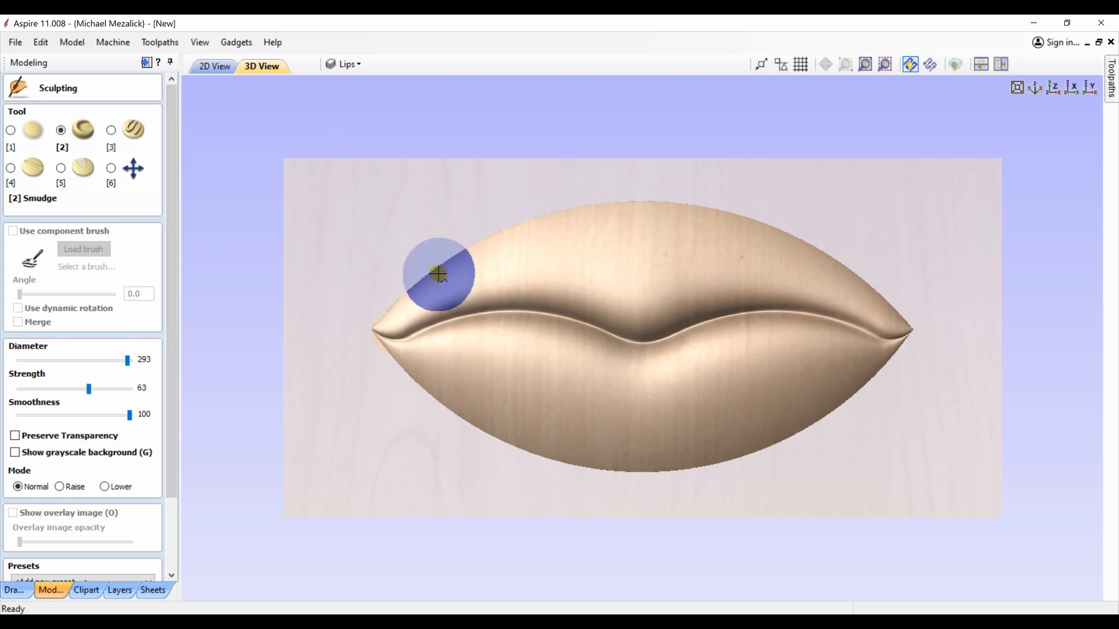
mouse_move(646, 172)
mouse_down()
mouse_move(637, 198)
mouse_move(662, 193)
mouse_move(644, 187)
mouse_up()
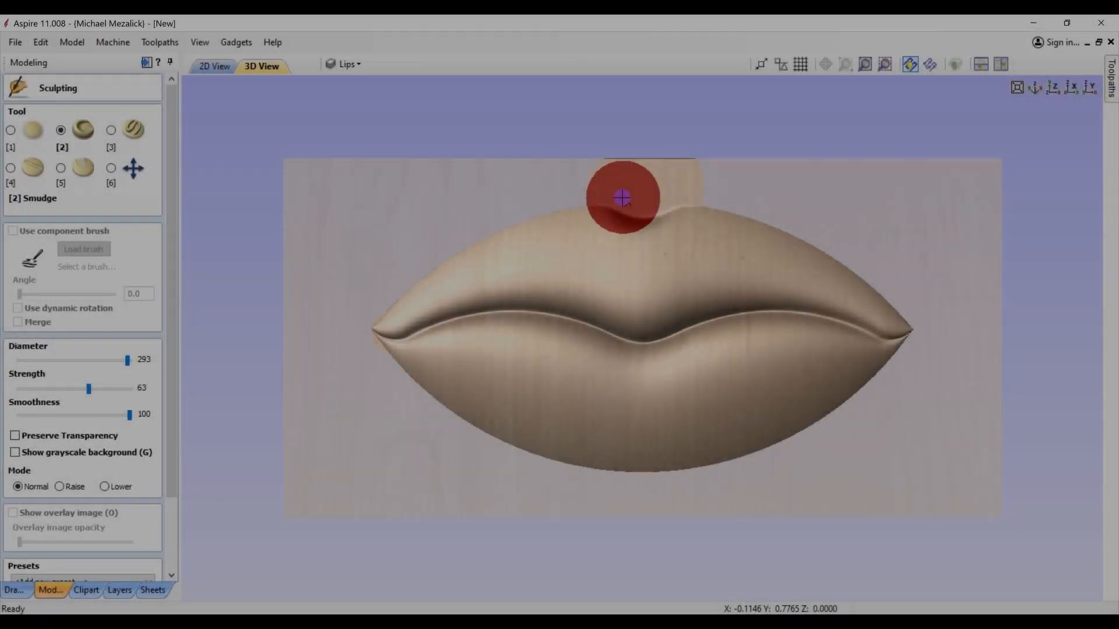
mouse_move(623, 198)
mouse_down()
mouse_move(636, 211)
mouse_move(639, 194)
mouse_move(654, 205)
mouse_move(730, 180)
mouse_move(670, 200)
mouse_move(675, 208)
mouse_up()
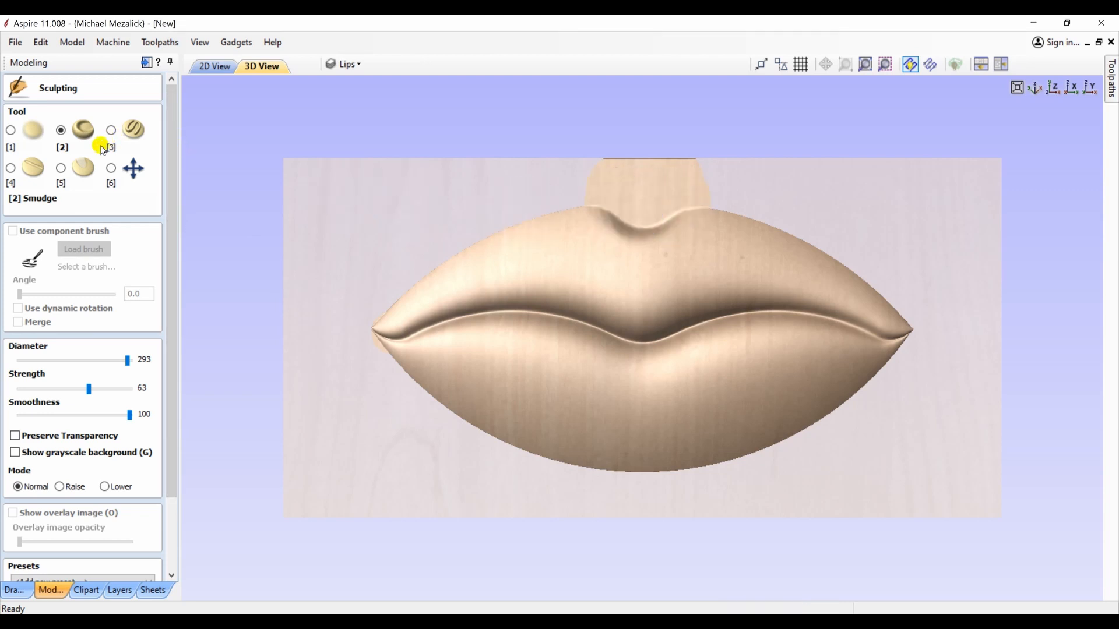
Step: Smooth the dip in the upper lip and both mouth corners at strength 98, and keep the sculpted changes
click(32, 138)
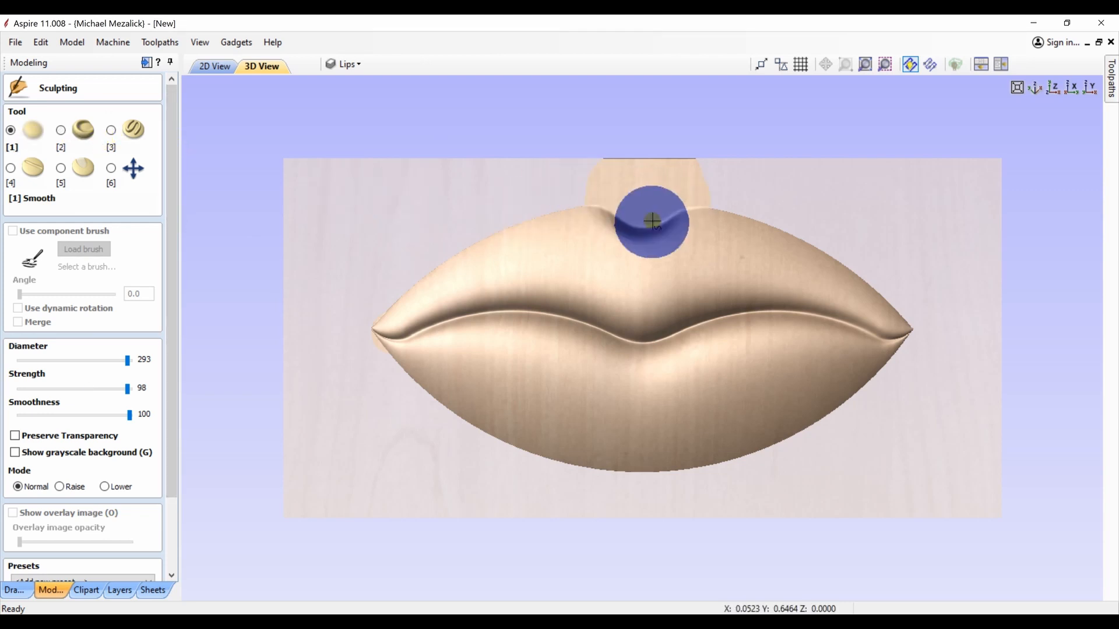
mouse_move(649, 219)
mouse_down()
mouse_move(618, 220)
mouse_move(666, 230)
mouse_move(722, 222)
mouse_move(595, 221)
mouse_up()
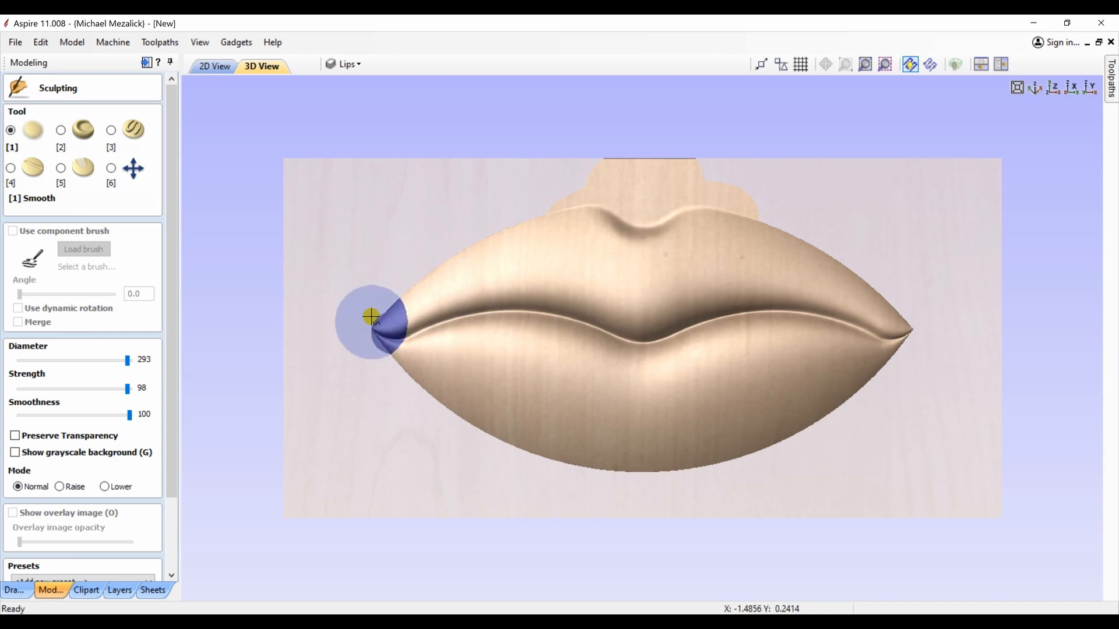
drag(371, 319, 381, 315)
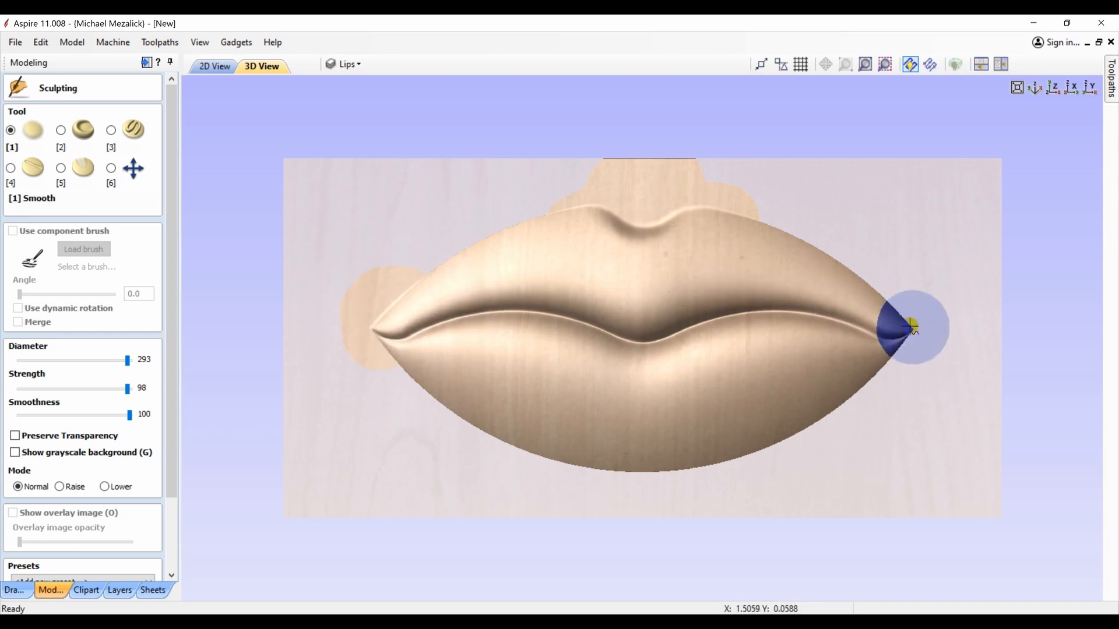
mouse_move(902, 324)
mouse_down()
mouse_move(886, 338)
mouse_move(877, 324)
mouse_up()
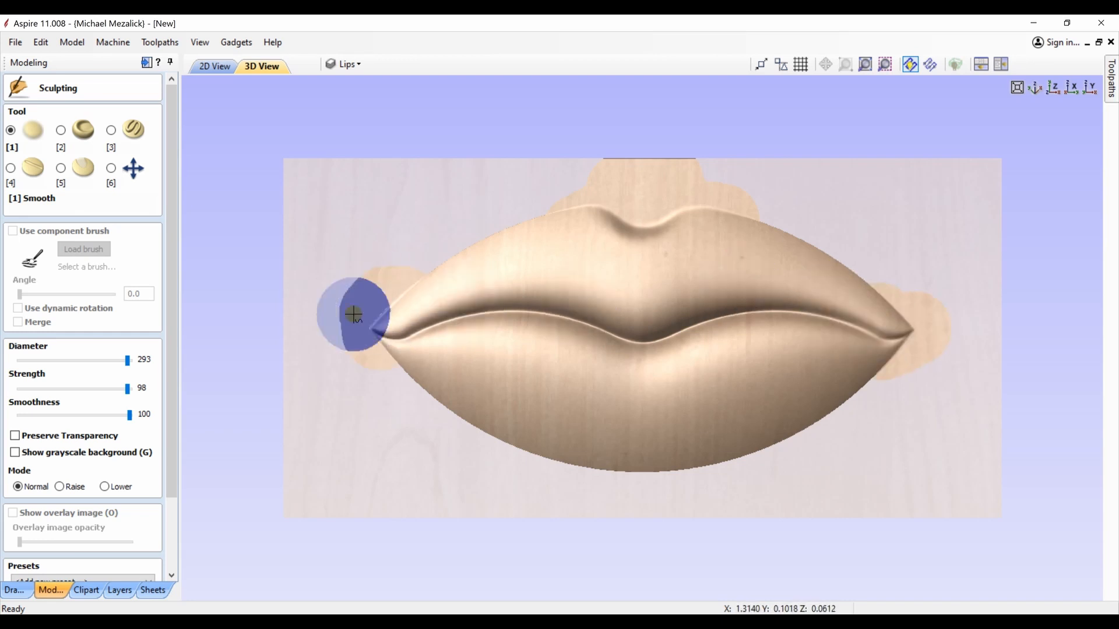
drag(170, 426, 176, 514)
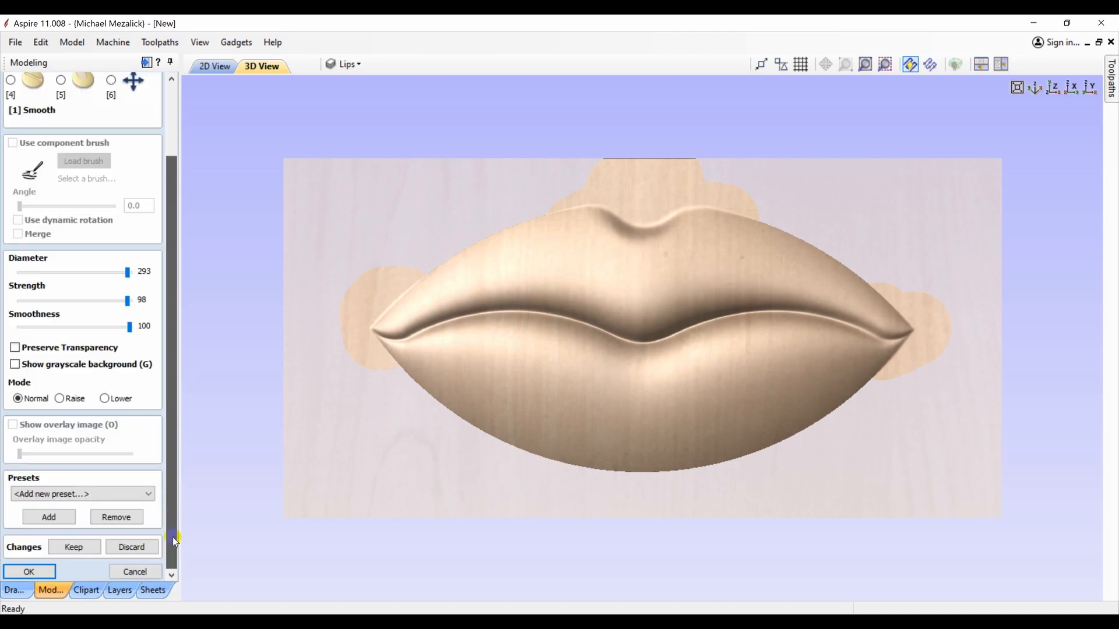
click(124, 549)
click(44, 571)
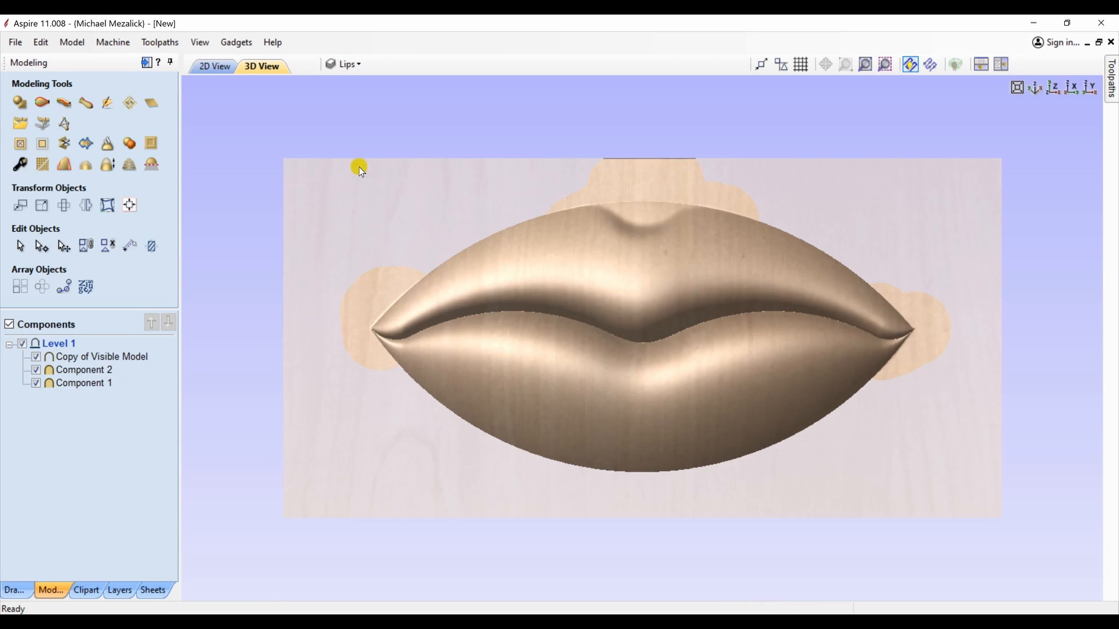
Step: Hide Component 2 and Component 1 so that only the sculpted copy of the visible model is shown
click(214, 65)
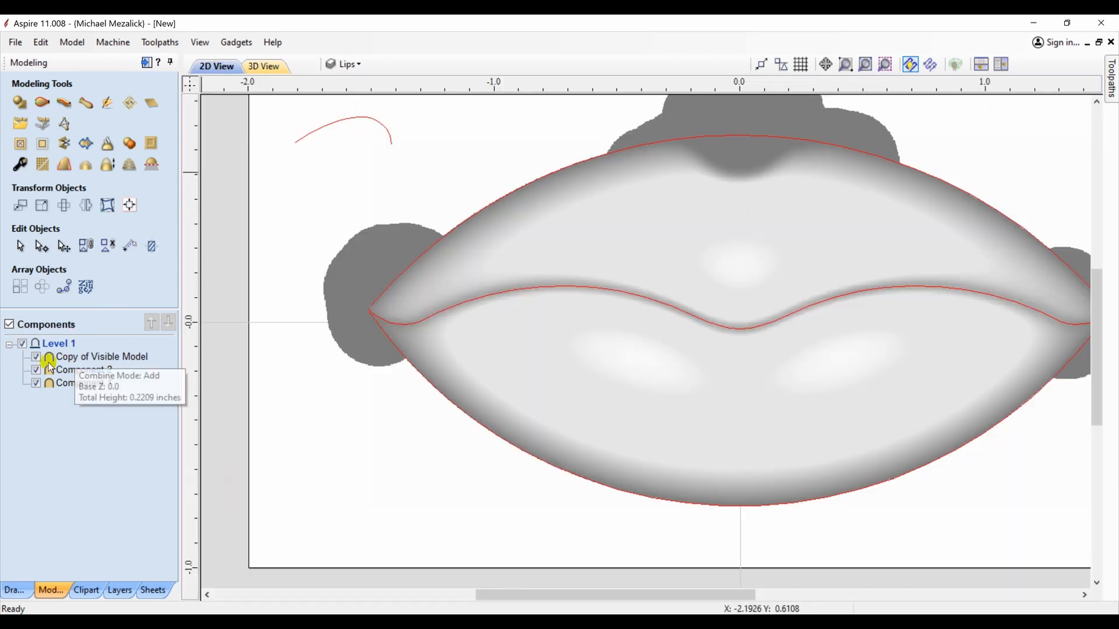
click(36, 371)
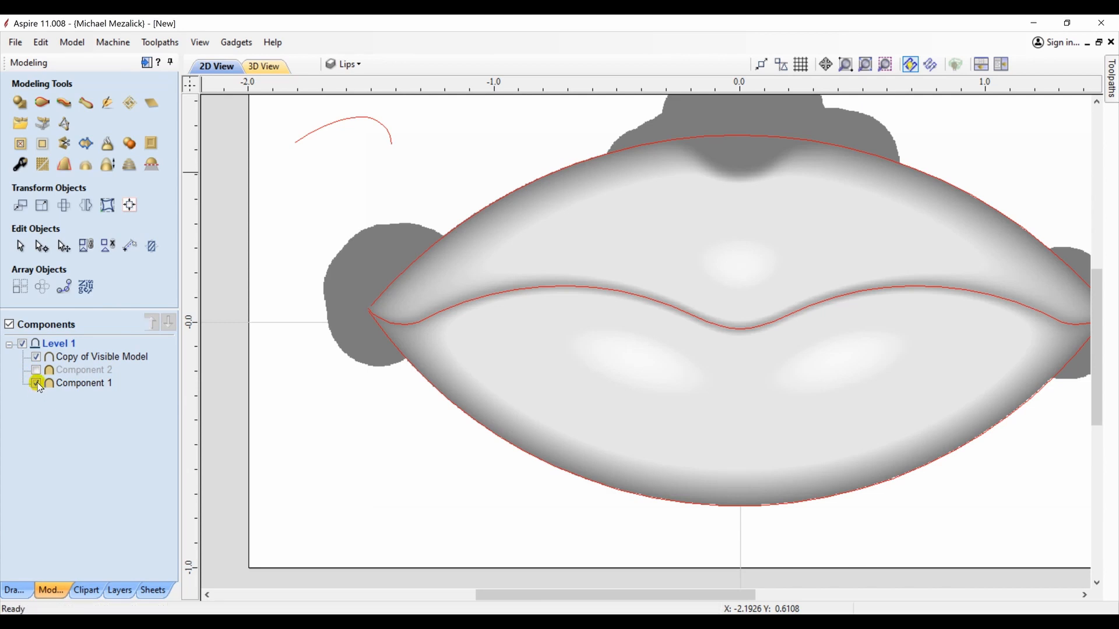
click(36, 383)
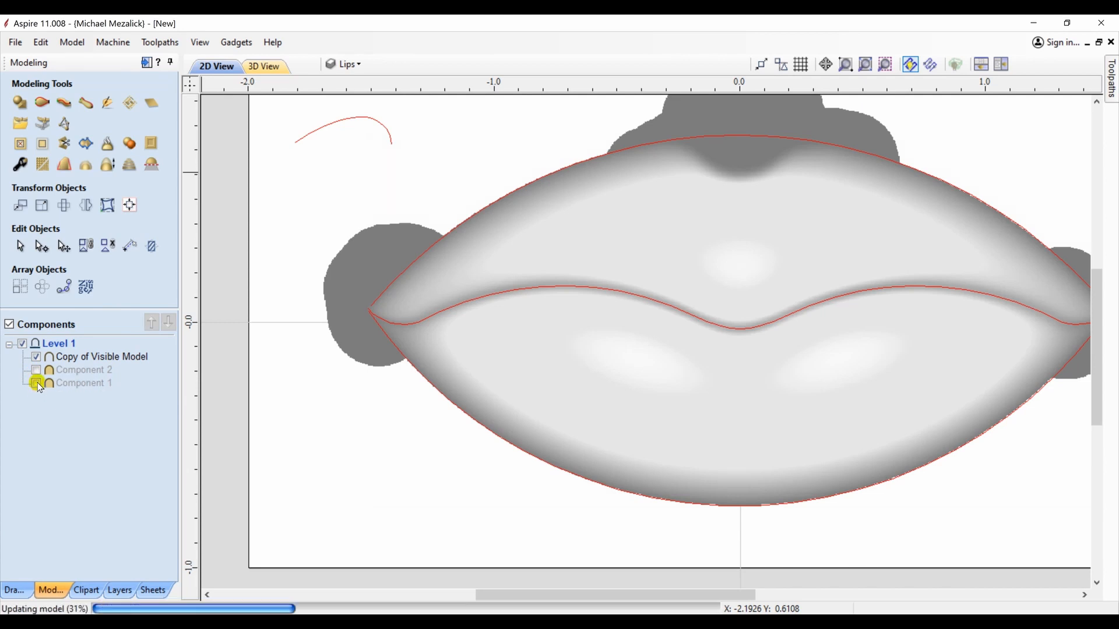
Step: Tile the 2D and 3D views, set the sculpted copy's base height to -0.01 inches and bake it
click(81, 357)
key(F4)
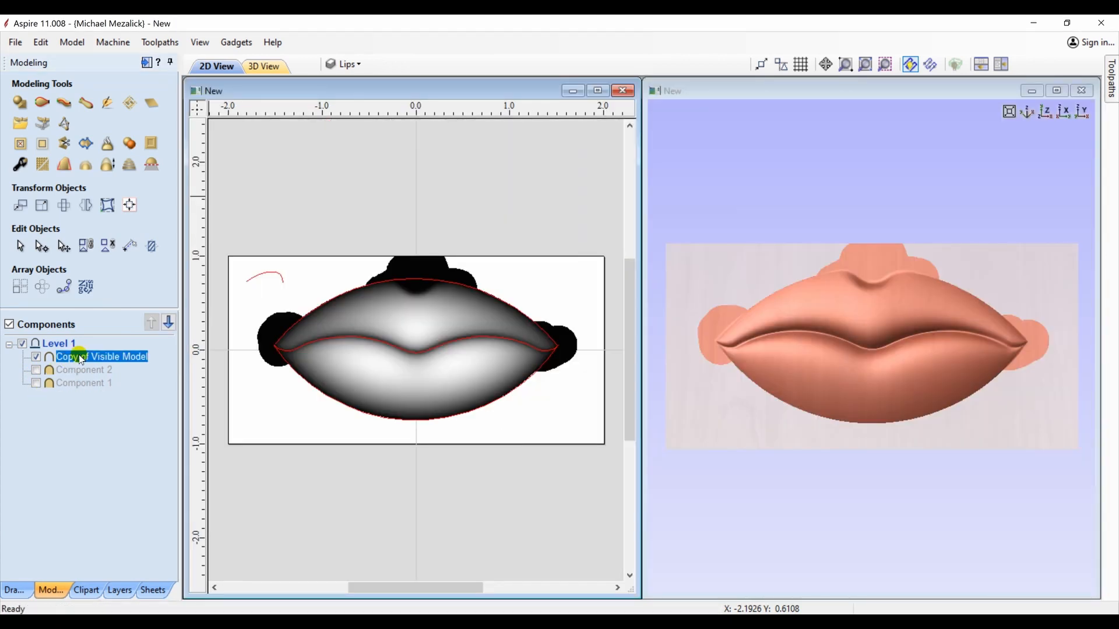
click(22, 163)
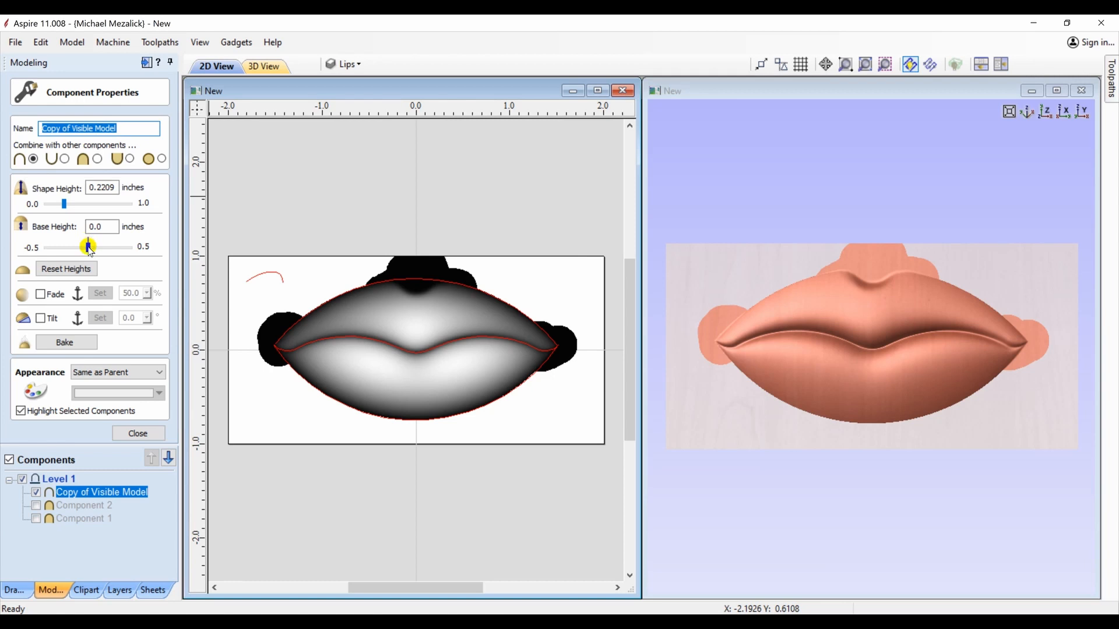
drag(90, 251, 87, 250)
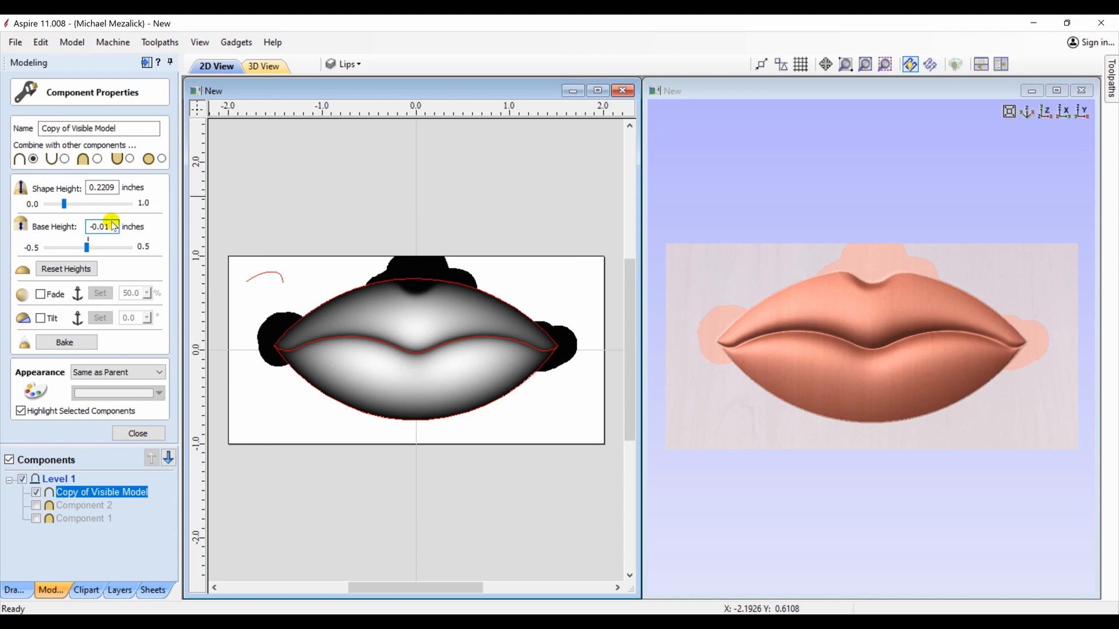
click(70, 342)
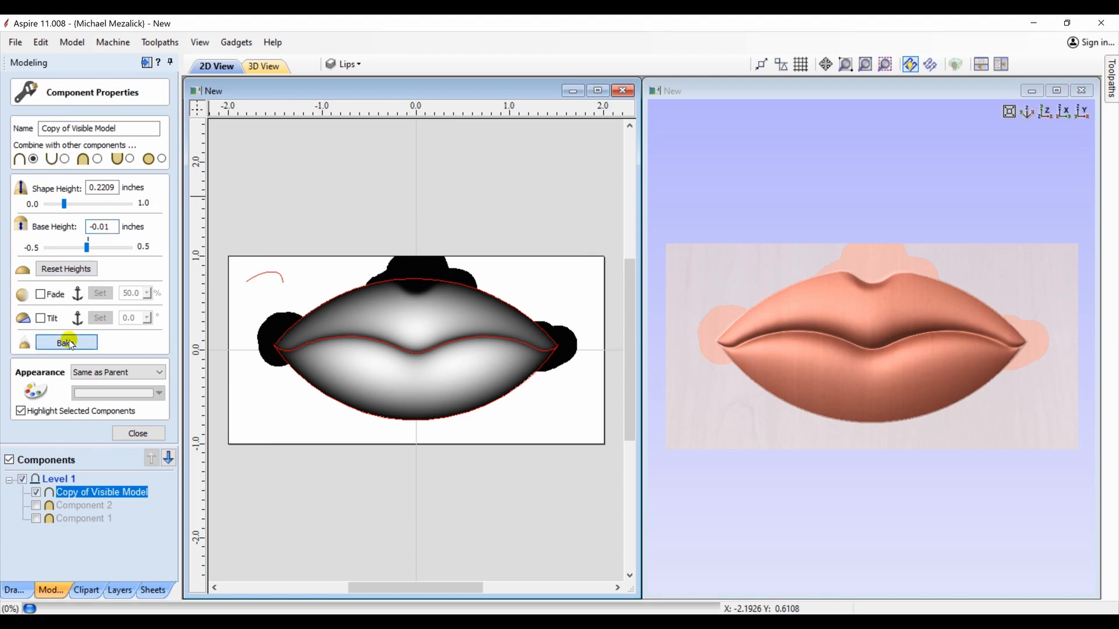
click(138, 435)
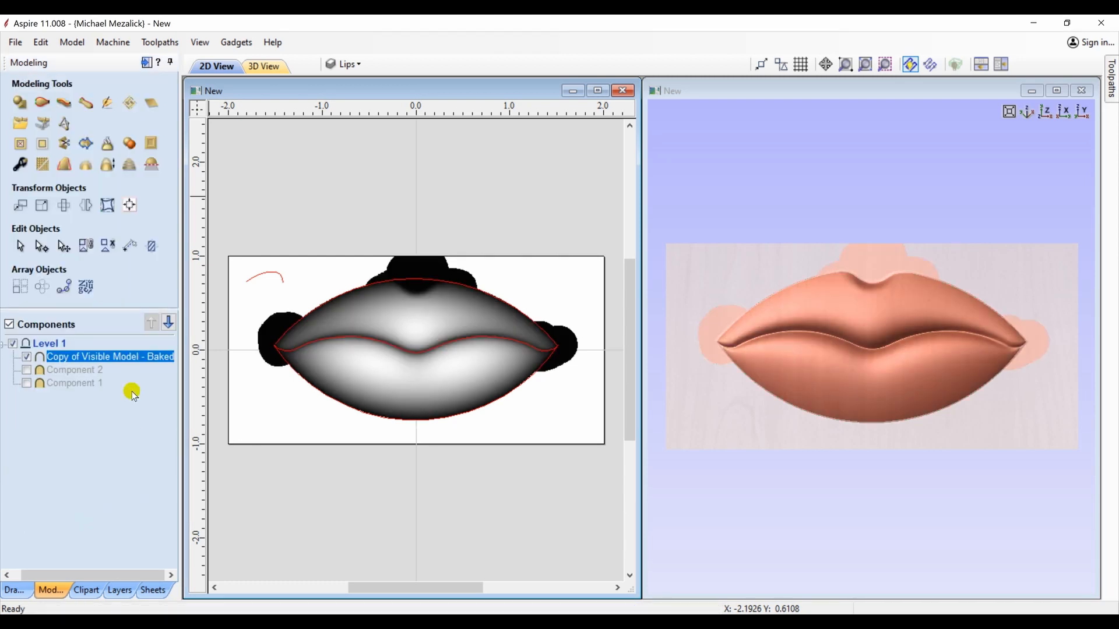
Step: Replace the baked component's values below 0 with transparent and inspect the trimmed lips in 3D
click(151, 165)
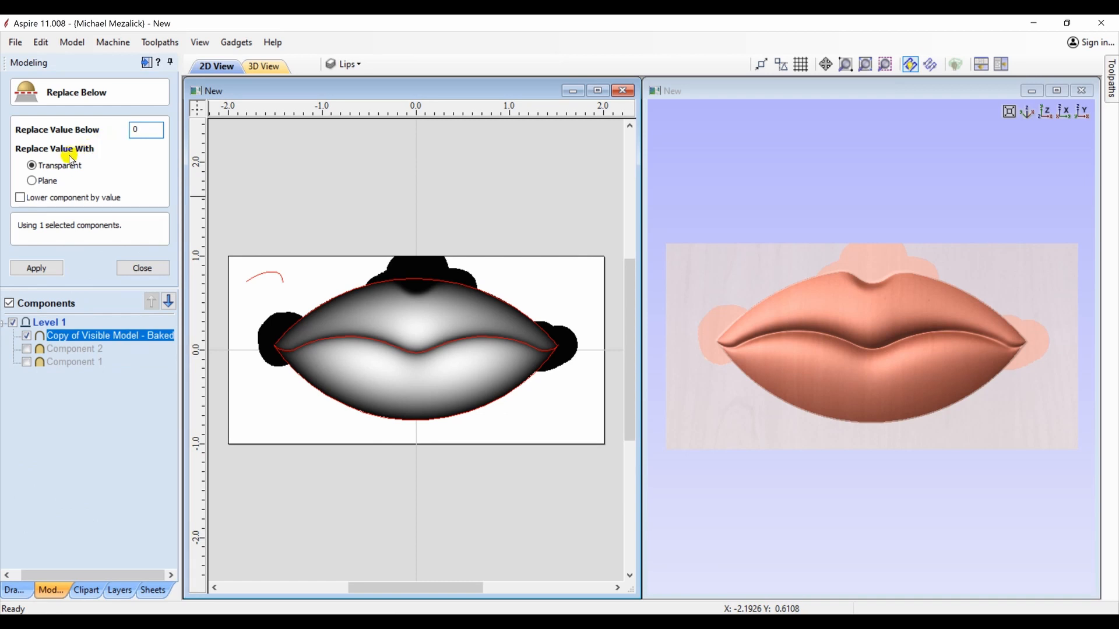
click(38, 267)
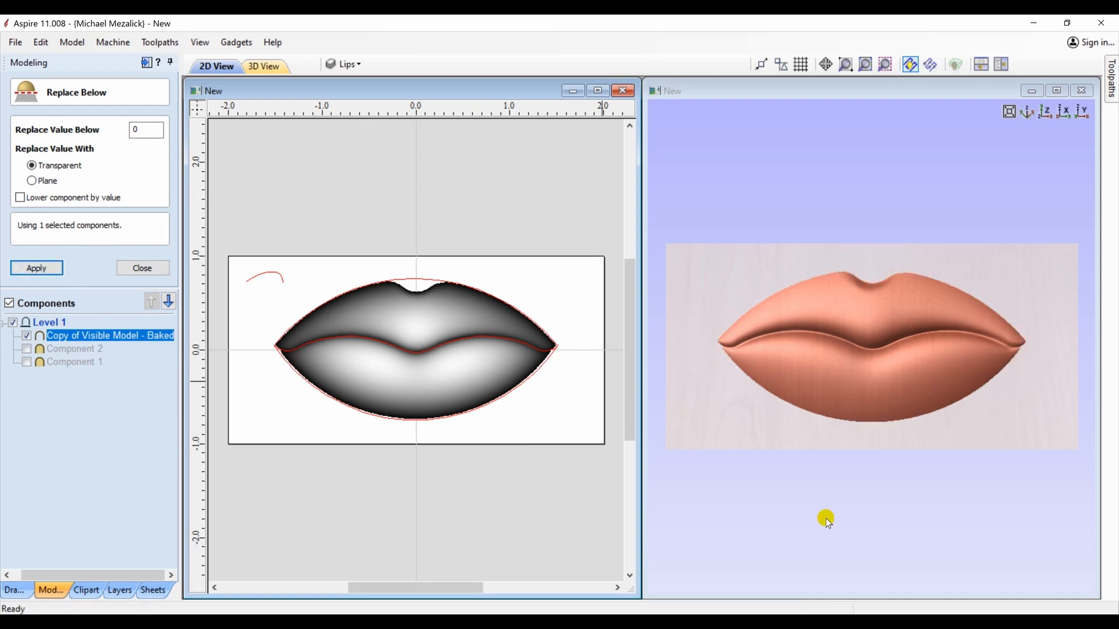
mouse_move(826, 519)
mouse_down()
mouse_move(861, 453)
mouse_move(959, 351)
mouse_move(897, 355)
mouse_move(811, 502)
mouse_up()
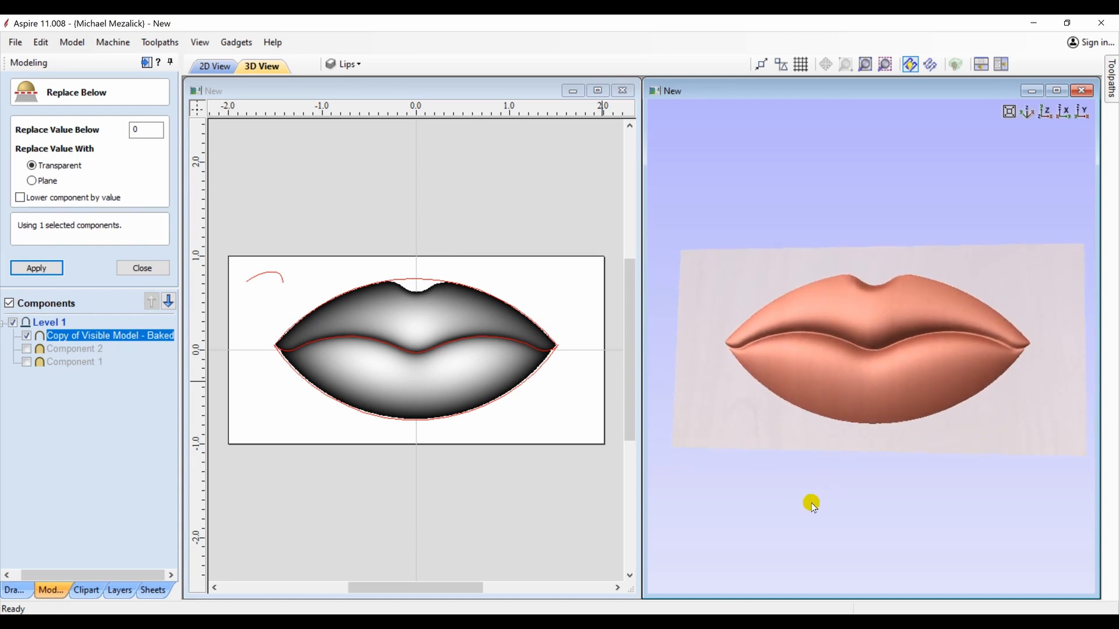
Step: Close Replace Below and delete the baked copy of the visible model along with Component 2, the lower lip
click(1044, 113)
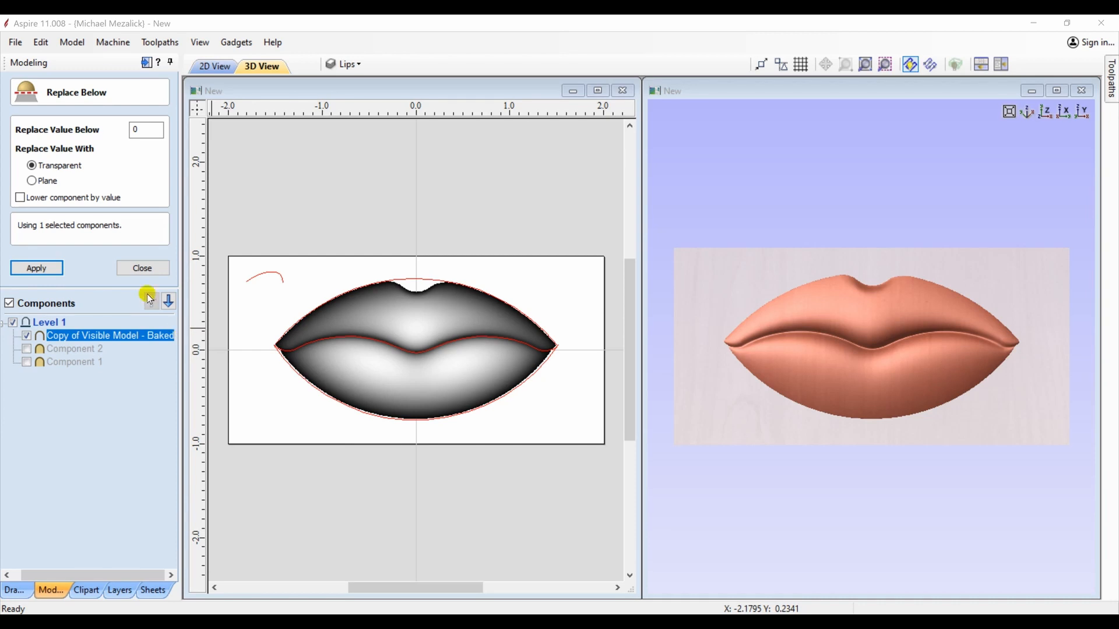
click(142, 269)
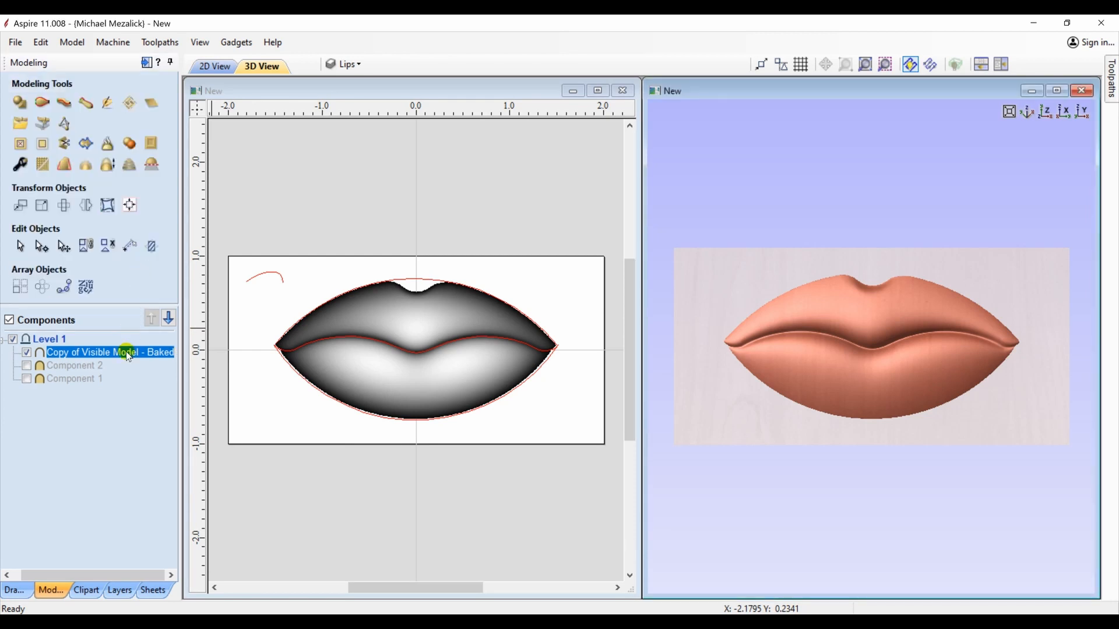
key(Delete)
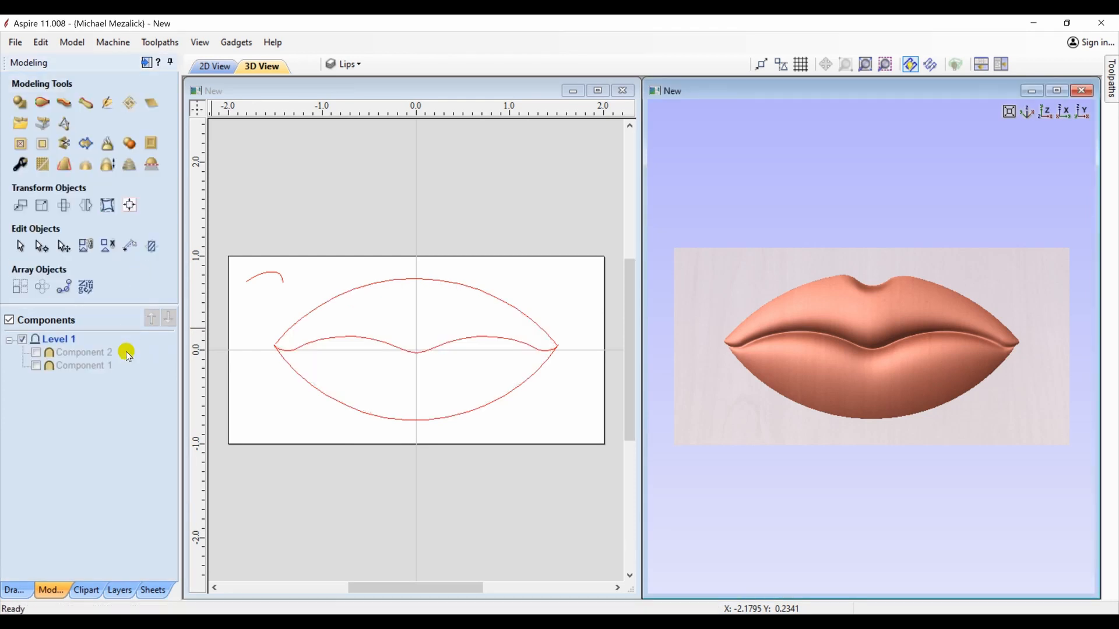
click(35, 352)
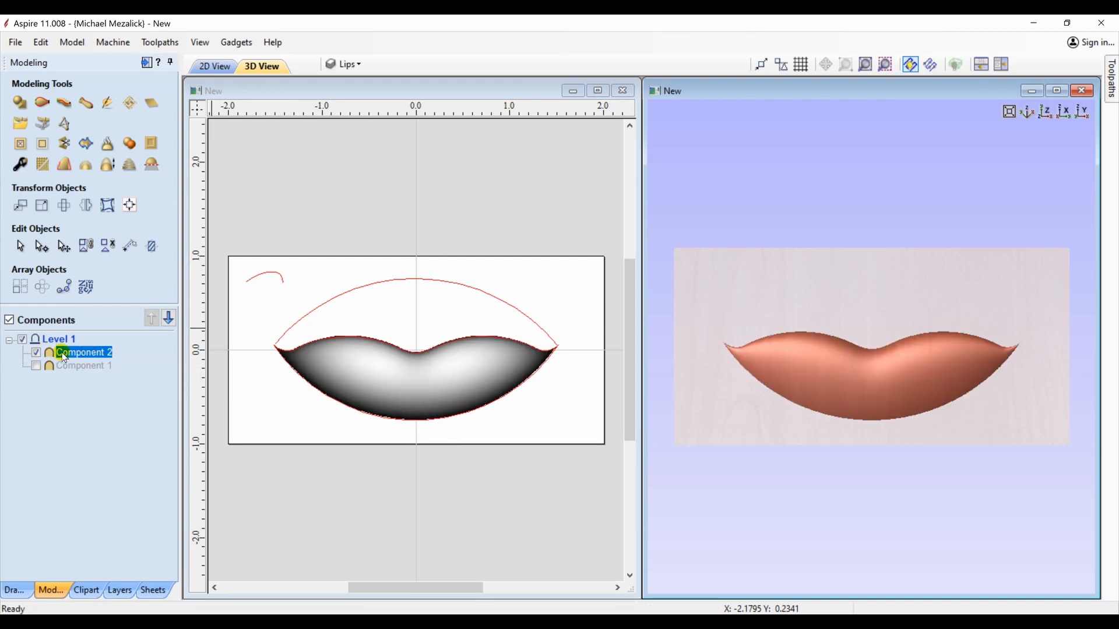
key(Delete)
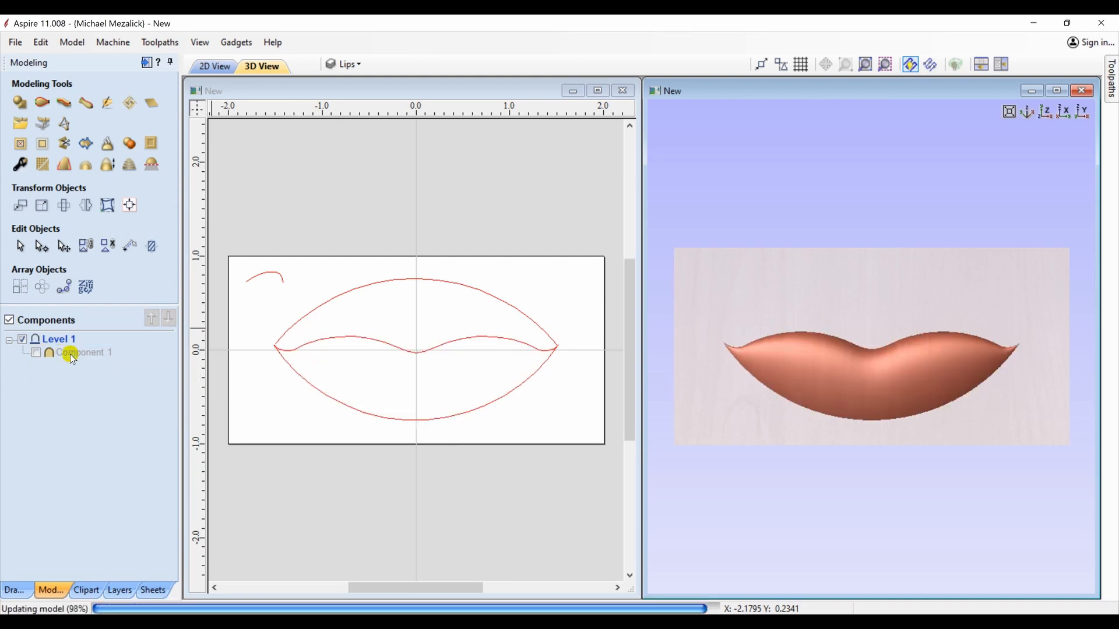
Step: Make Component 1, the upper lip, visible again and rename it Top Lip
click(36, 353)
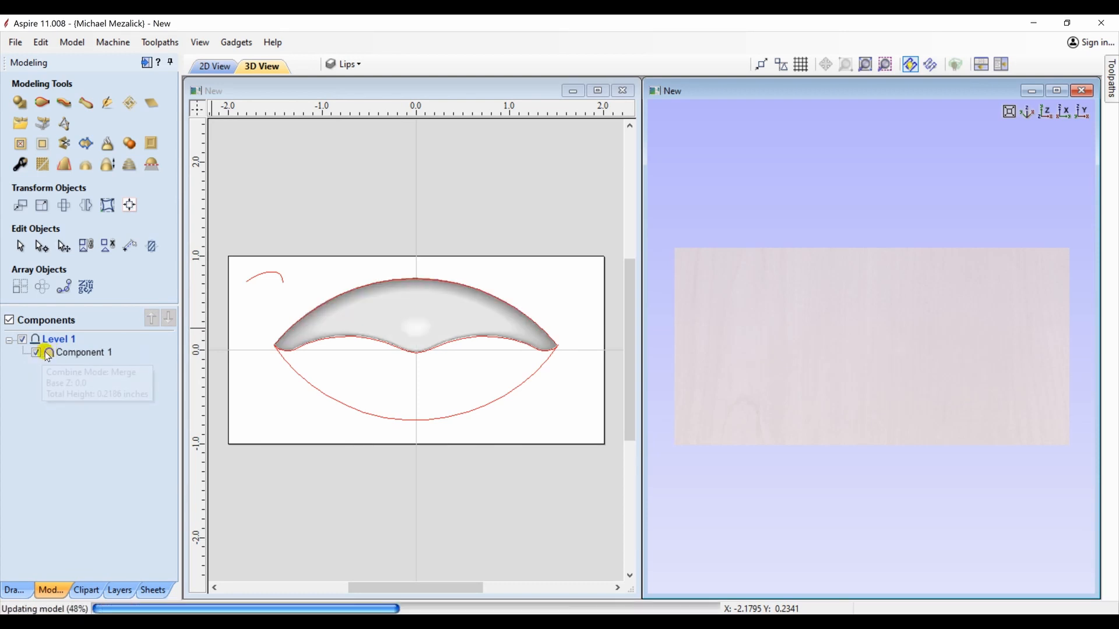
click(67, 353)
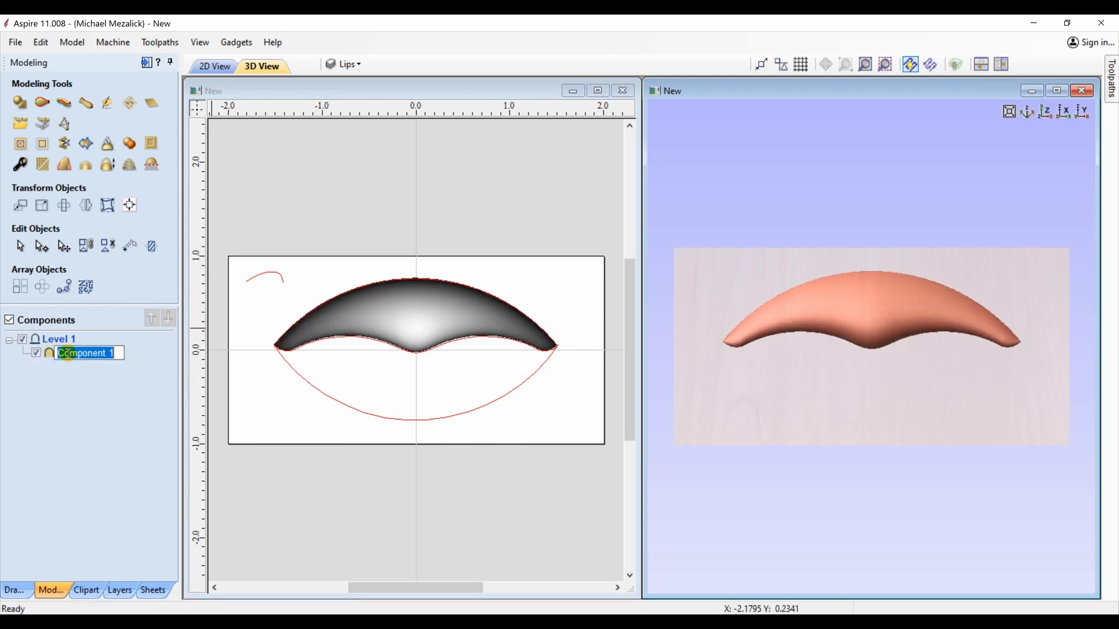
text(Top Lip)
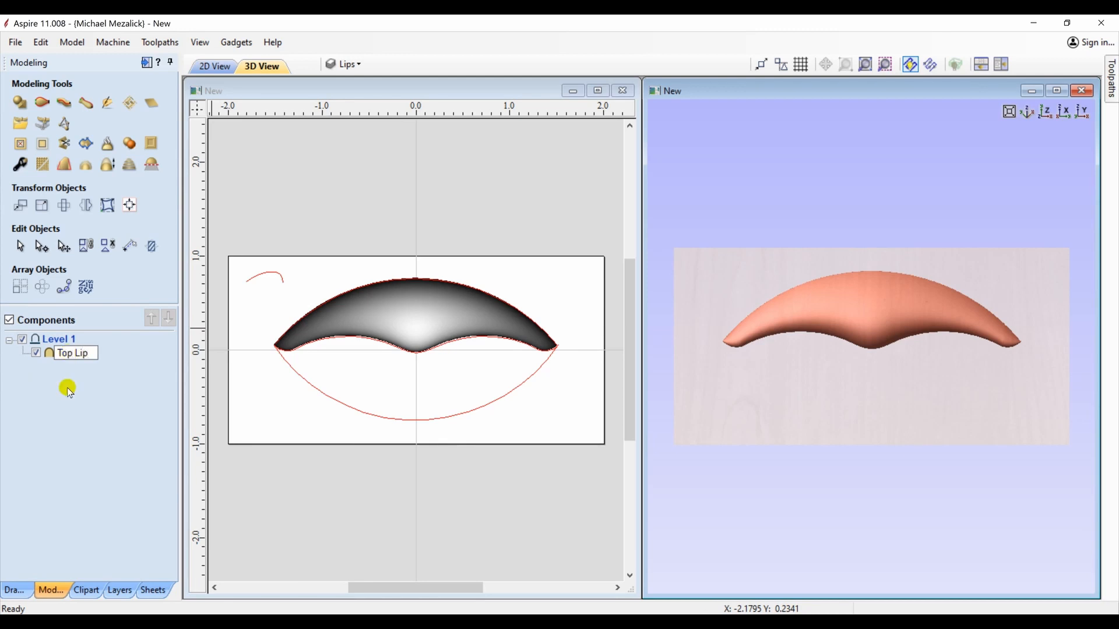
click(68, 410)
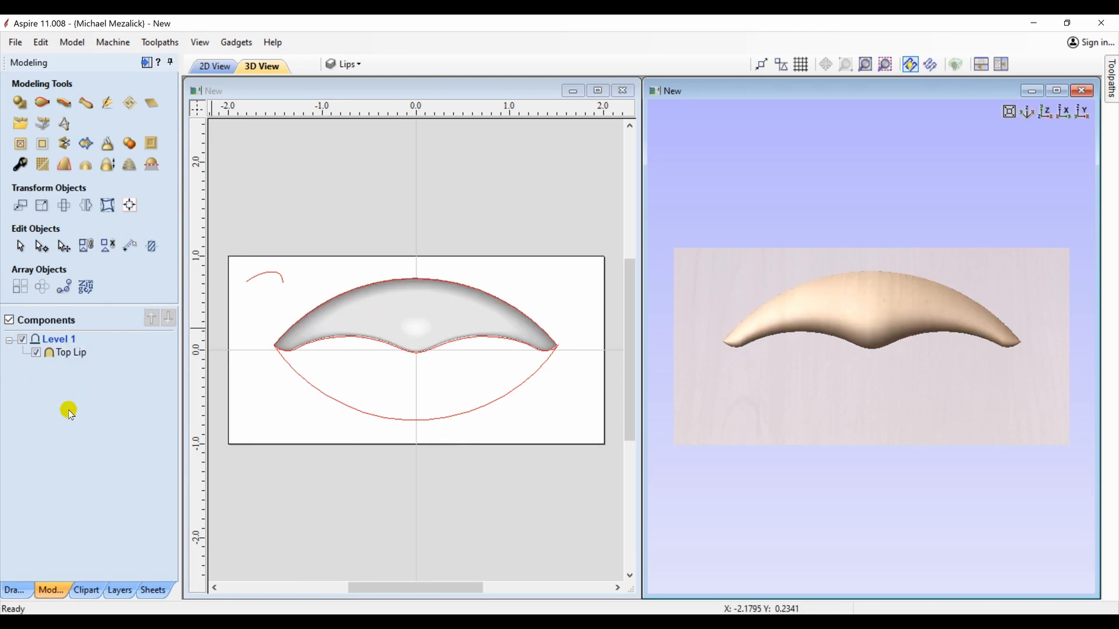
Step: Place a copy of the small cross-section curve directly below the original in the 2D view
click(251, 282)
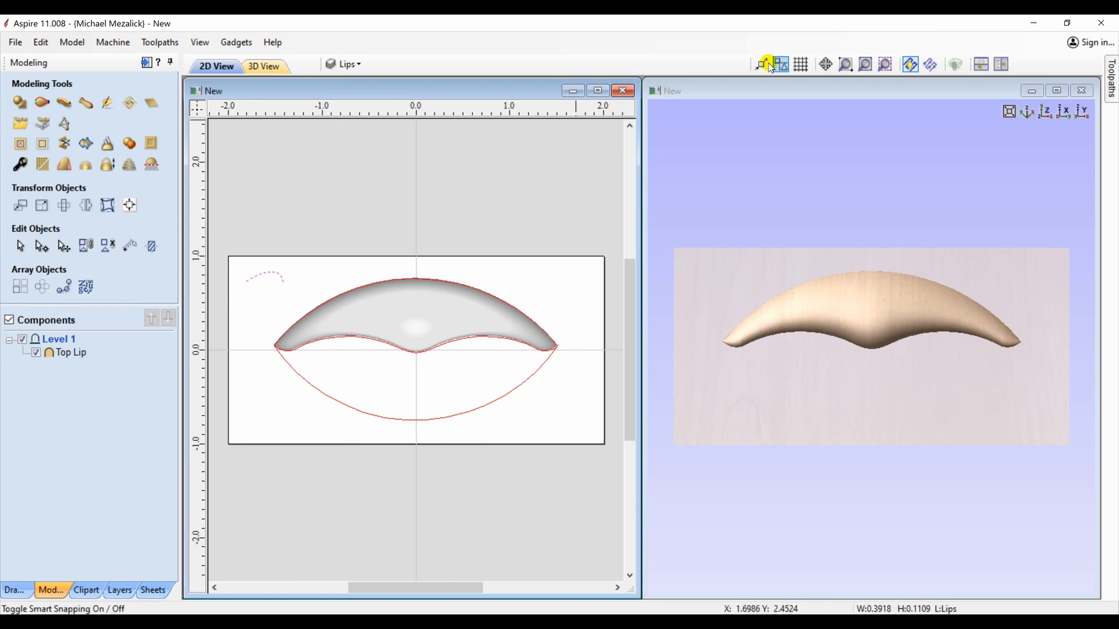
click(886, 65)
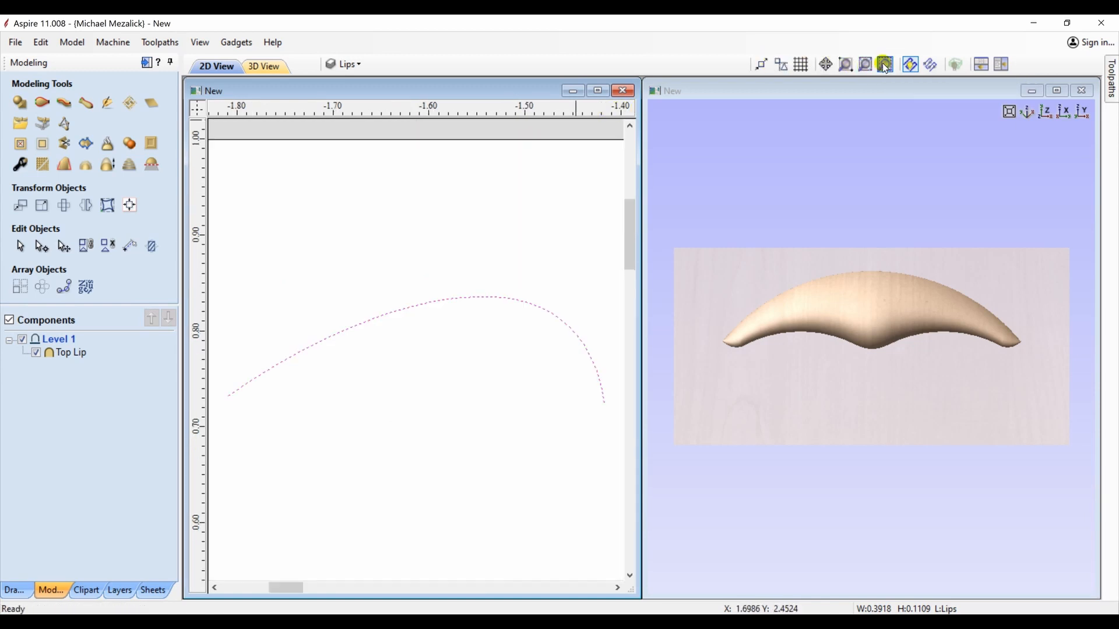
click(599, 91)
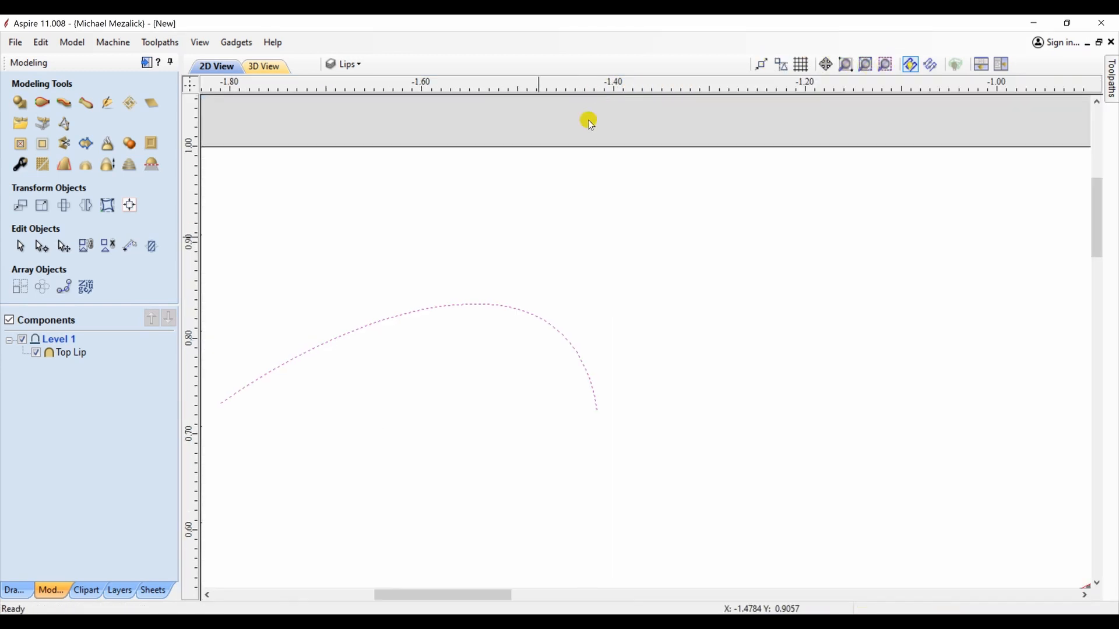
click(469, 305)
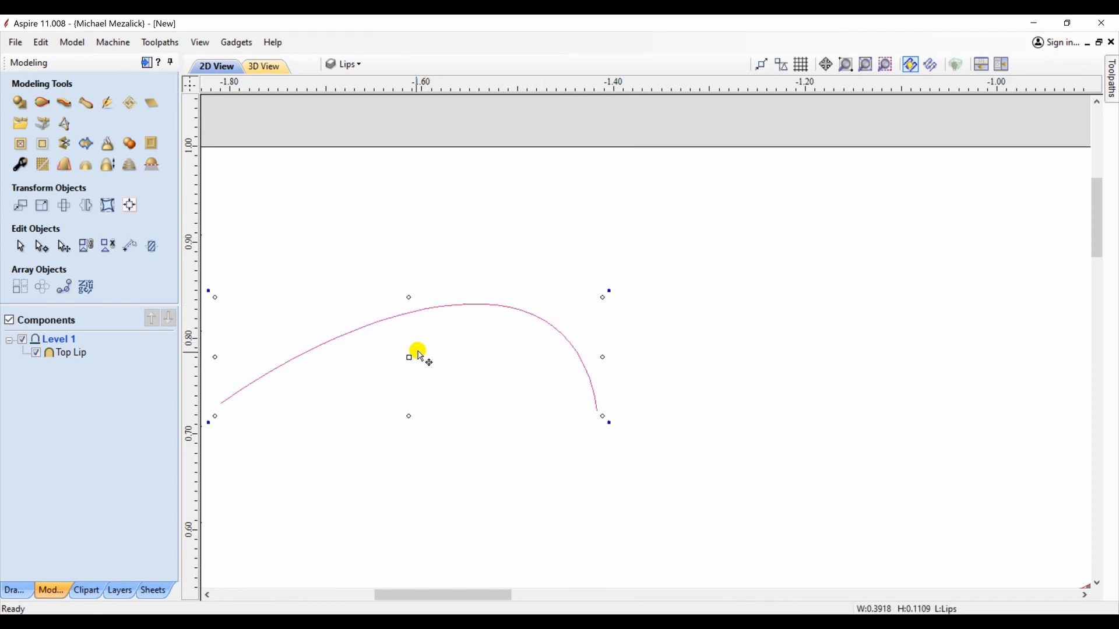
drag(416, 355, 411, 492)
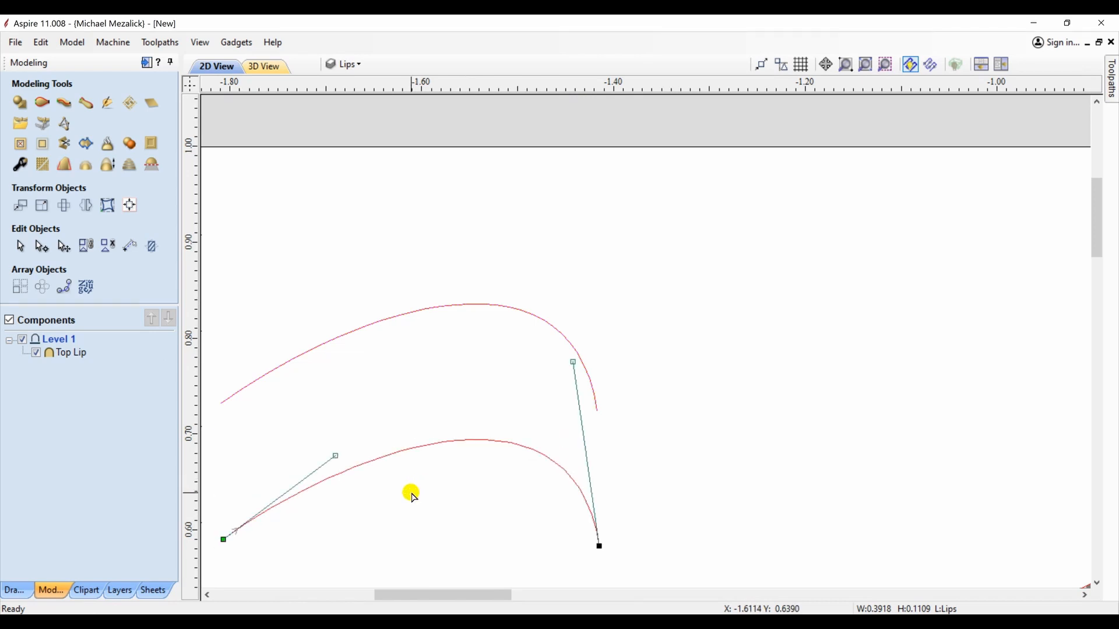
Step: Insert a point on the copied cross-section's steep side, shift it outward and adjust the end handle for a fuller, steeper edge
key(p)
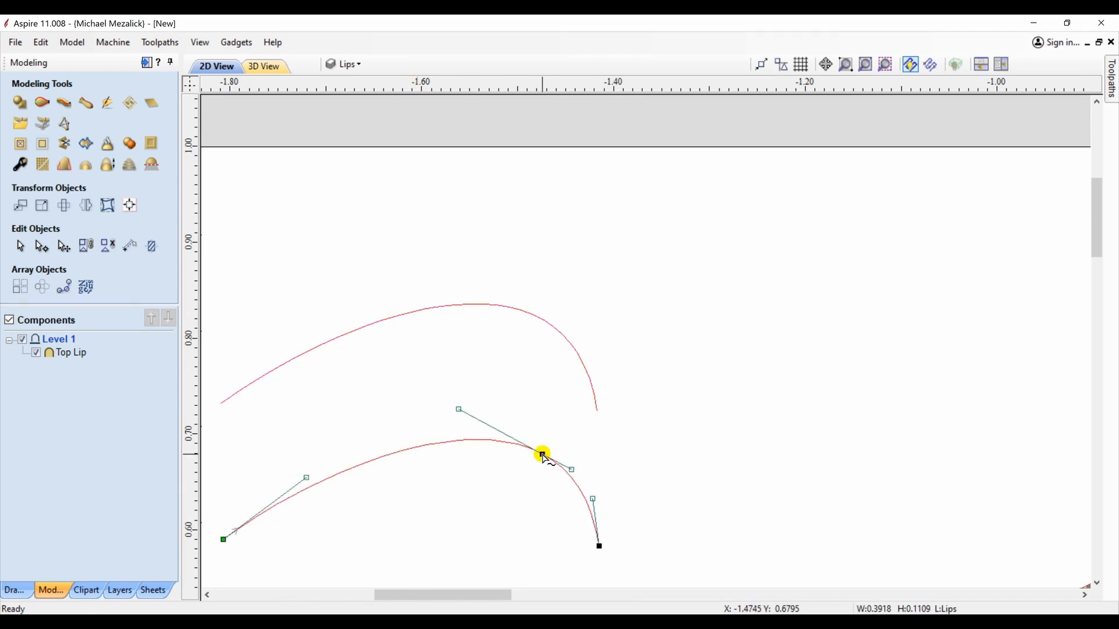
drag(543, 453, 580, 455)
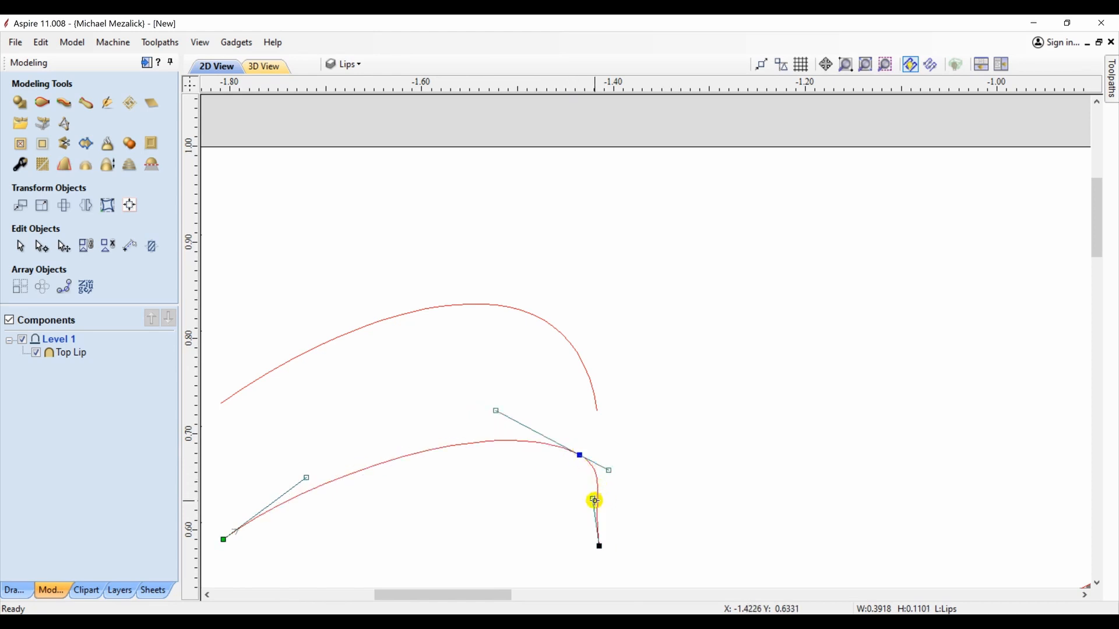
drag(594, 501, 603, 501)
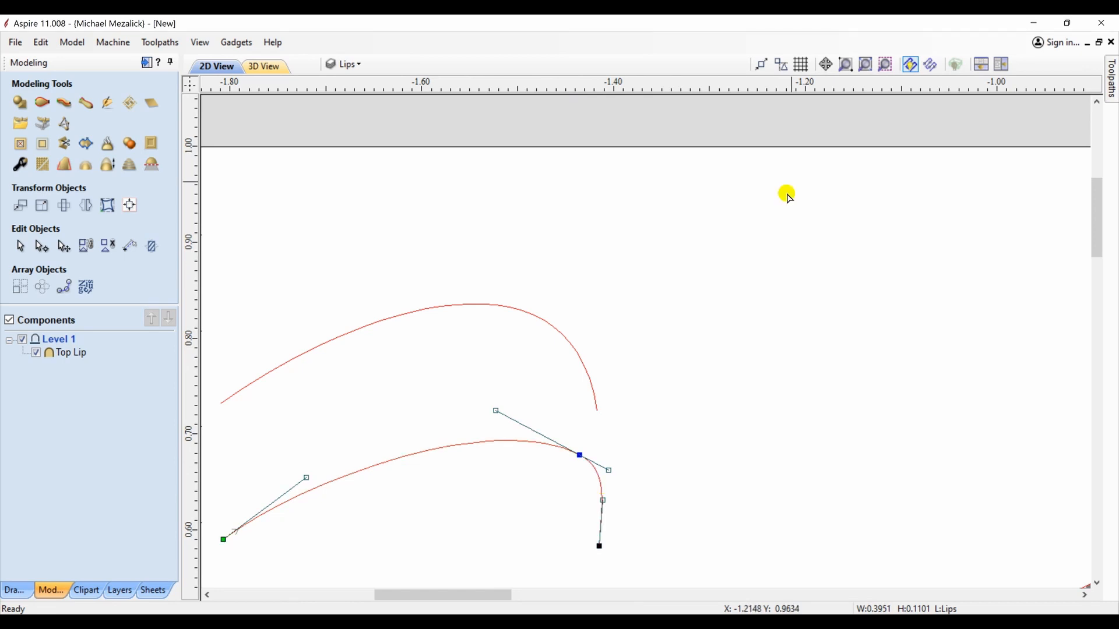
click(869, 65)
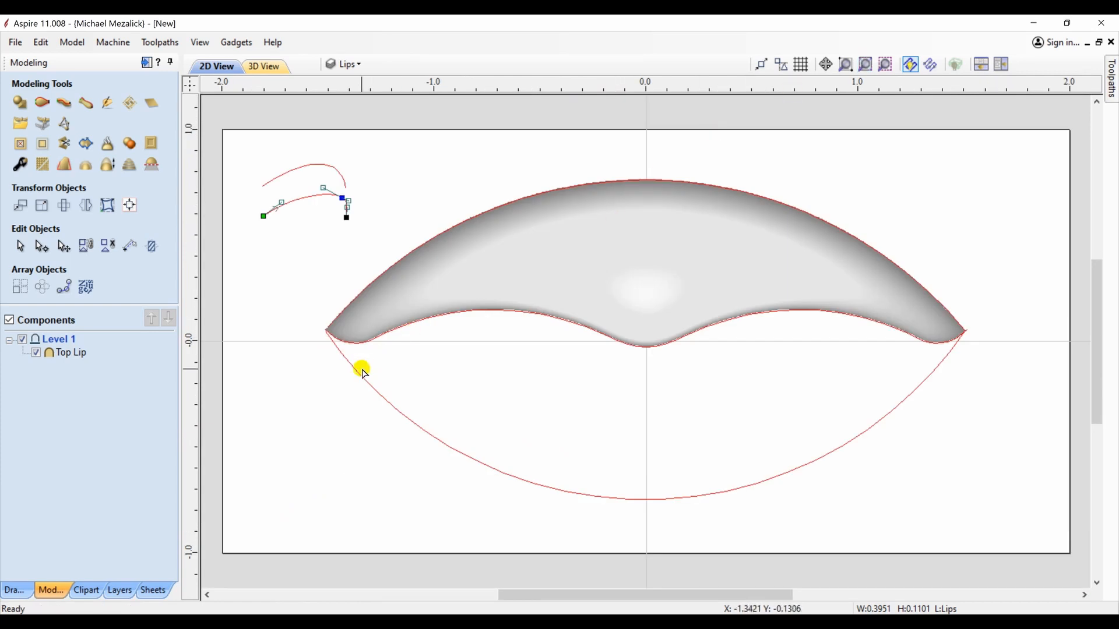
key(n)
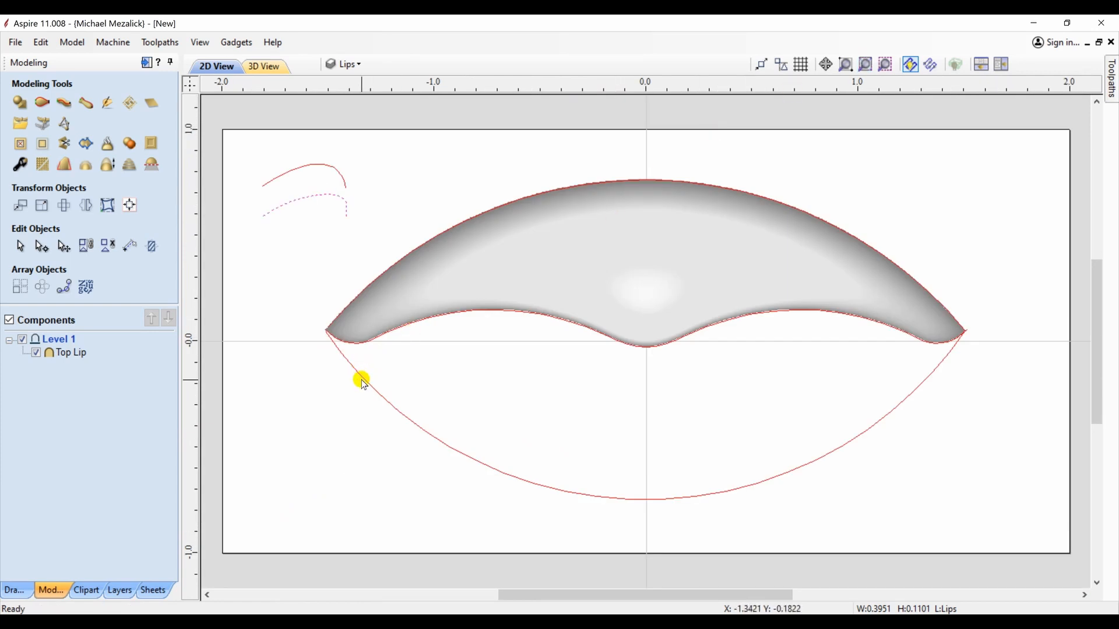
Step: Set the bottom and middle lip curves as Two Rail Sweep drive rails and use the reshaped copy as cross section
click(363, 382)
shift+click(388, 336)
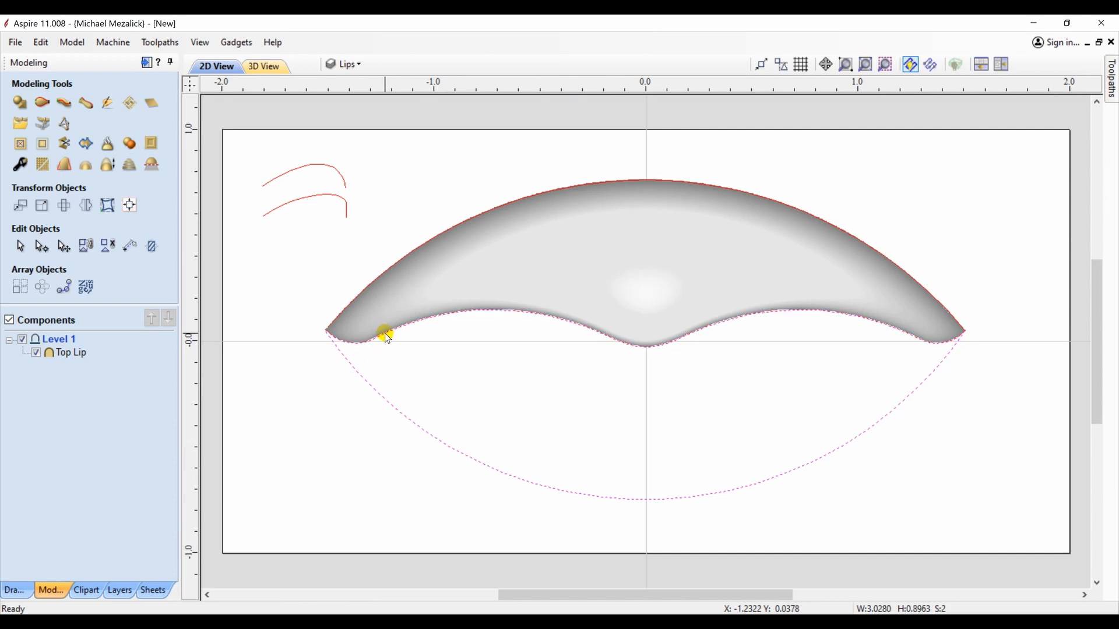
click(43, 103)
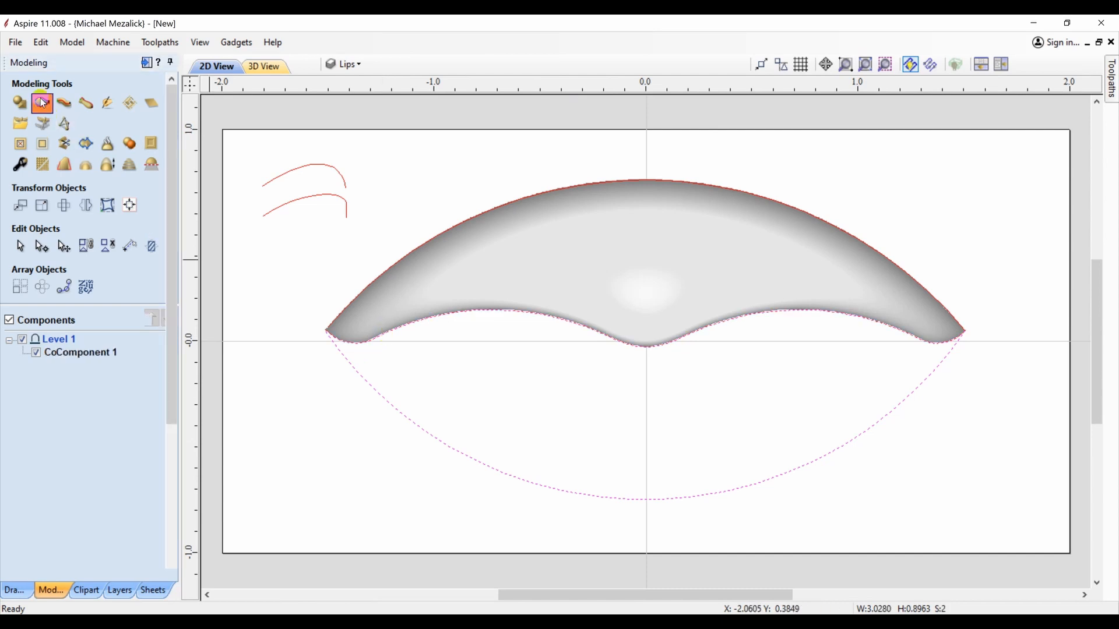
click(107, 137)
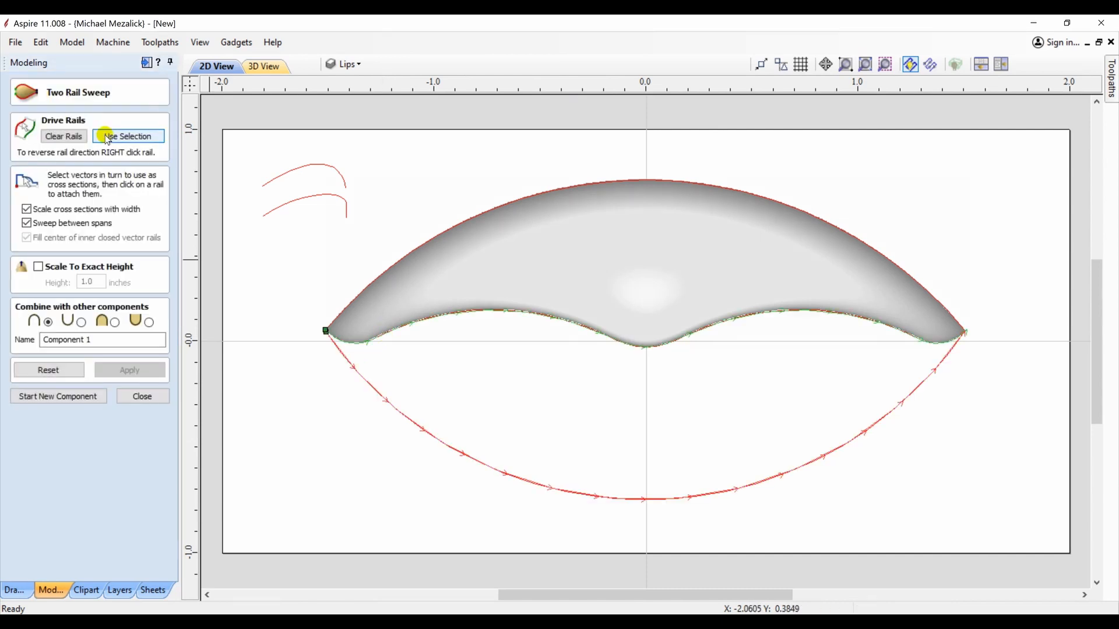
click(282, 210)
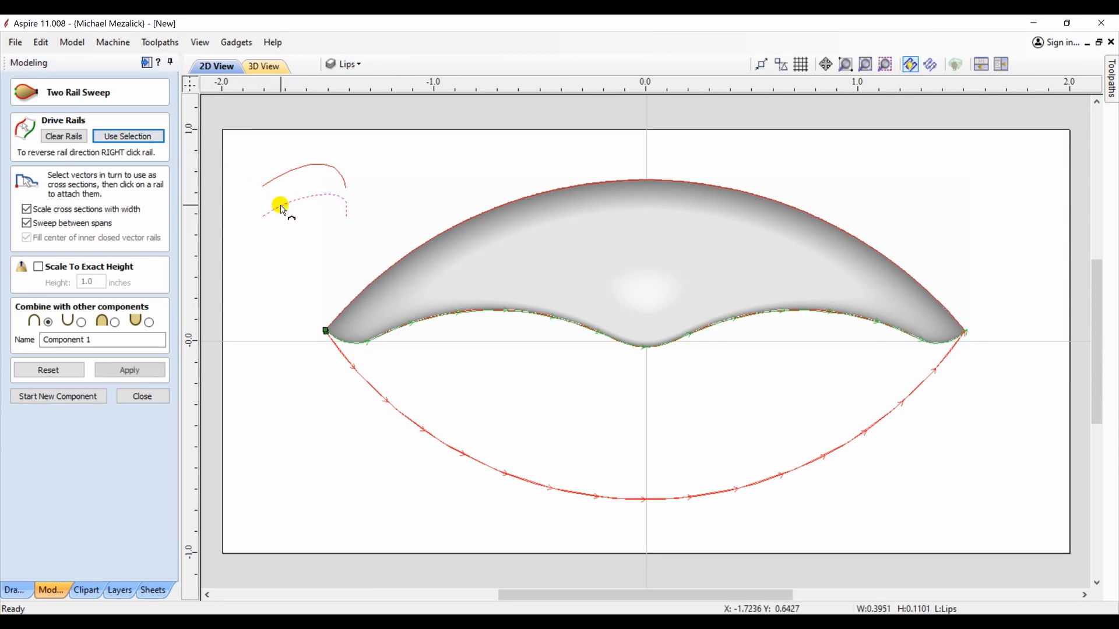
Step: Create the swept lower lip with the Merge combine mode and inspect both lips in 3D
click(119, 323)
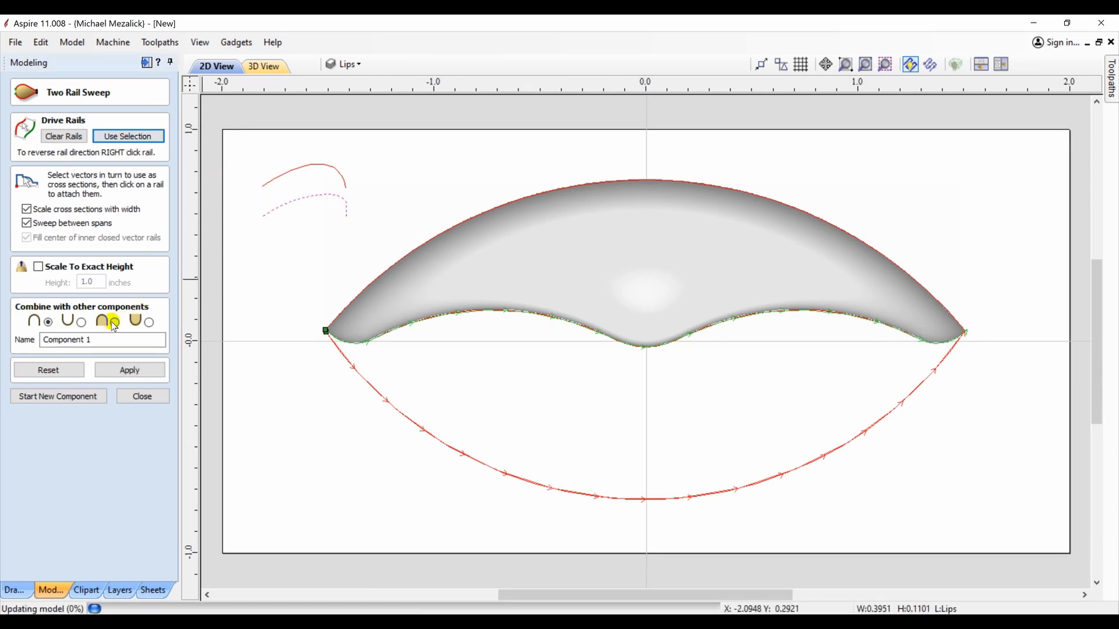
click(123, 372)
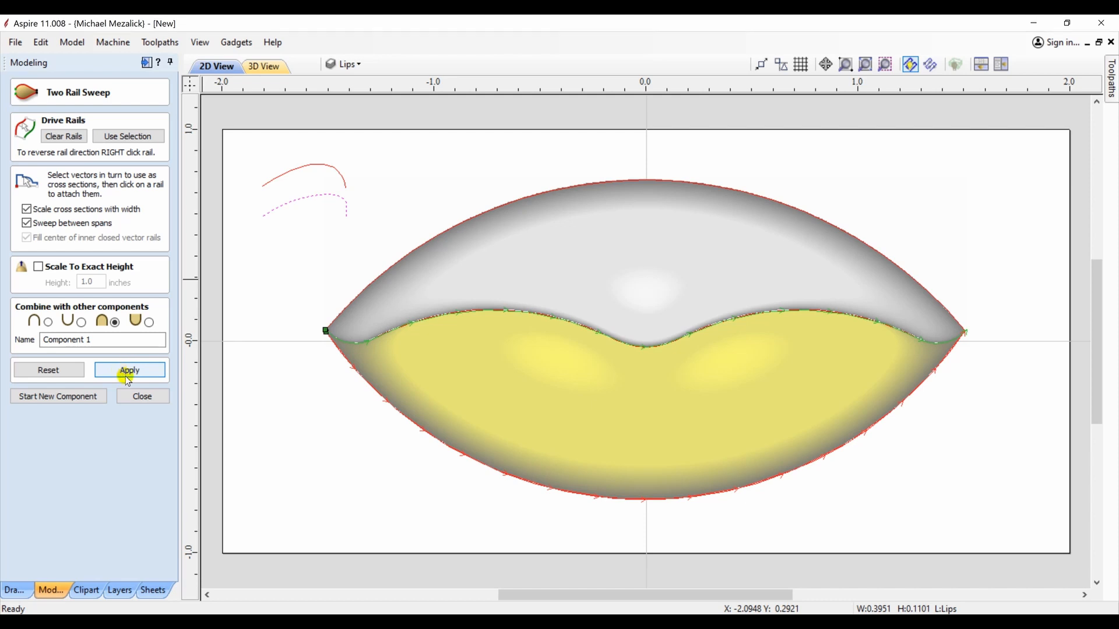
click(141, 398)
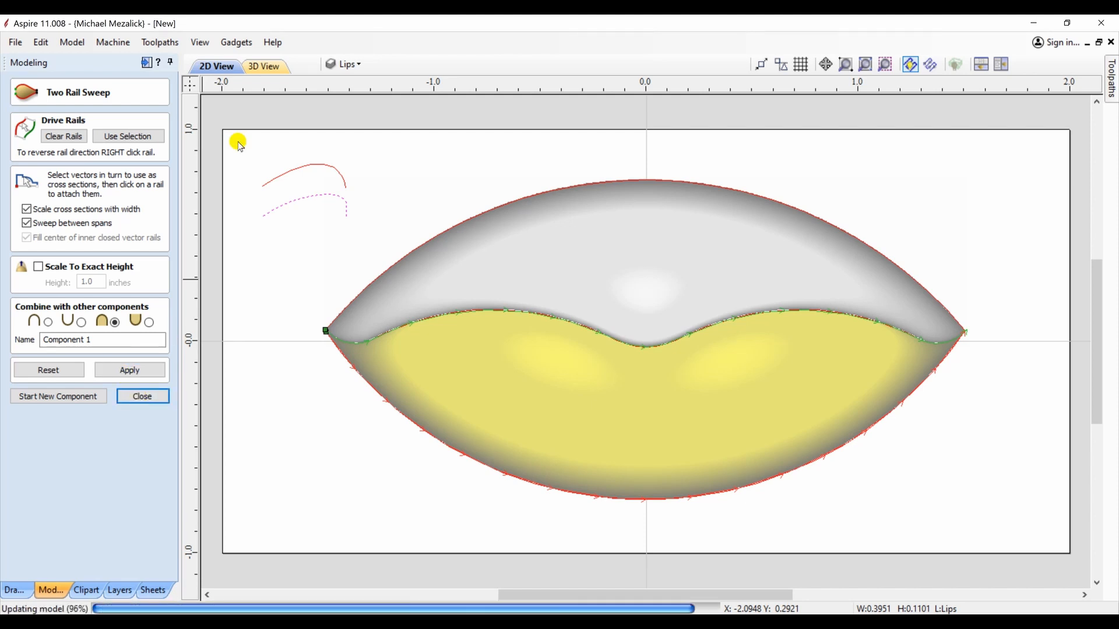
click(268, 66)
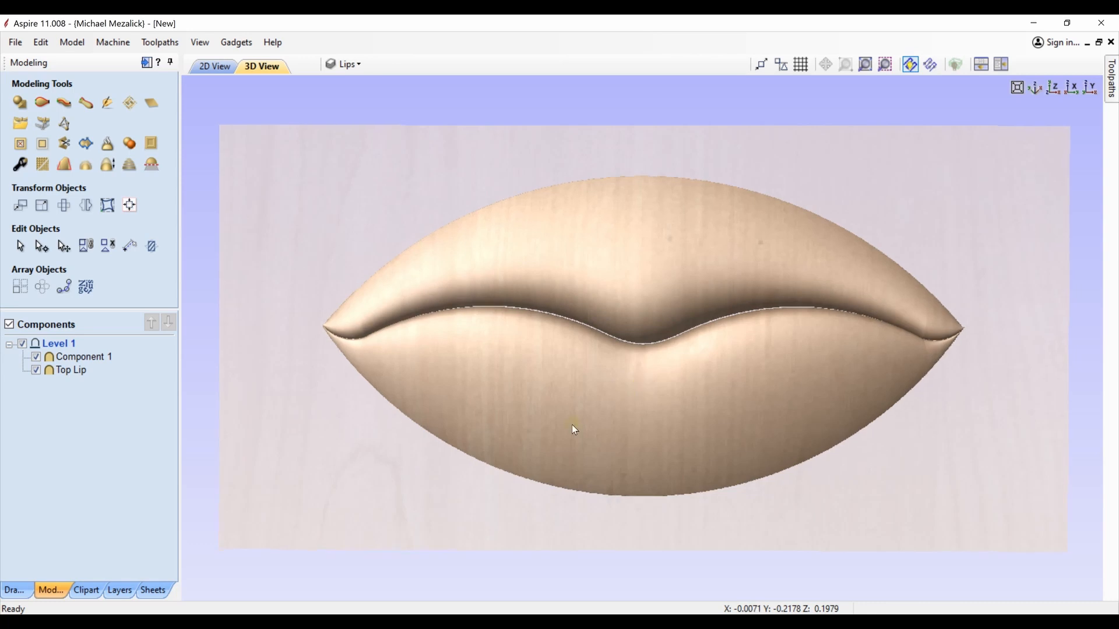
drag(572, 424, 238, 430)
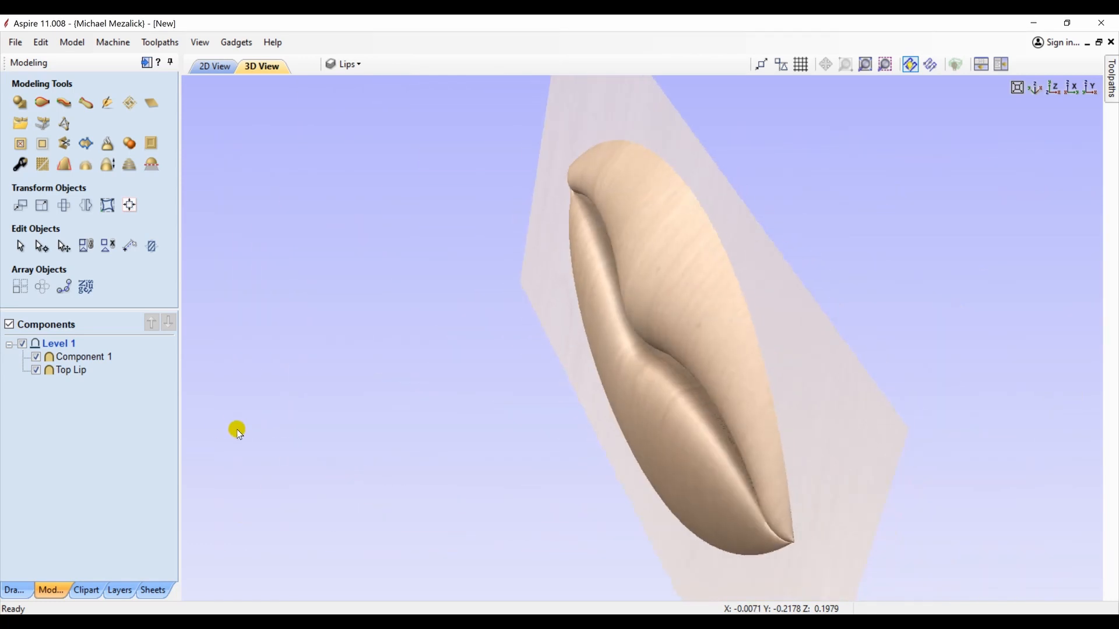
drag(420, 442, 672, 439)
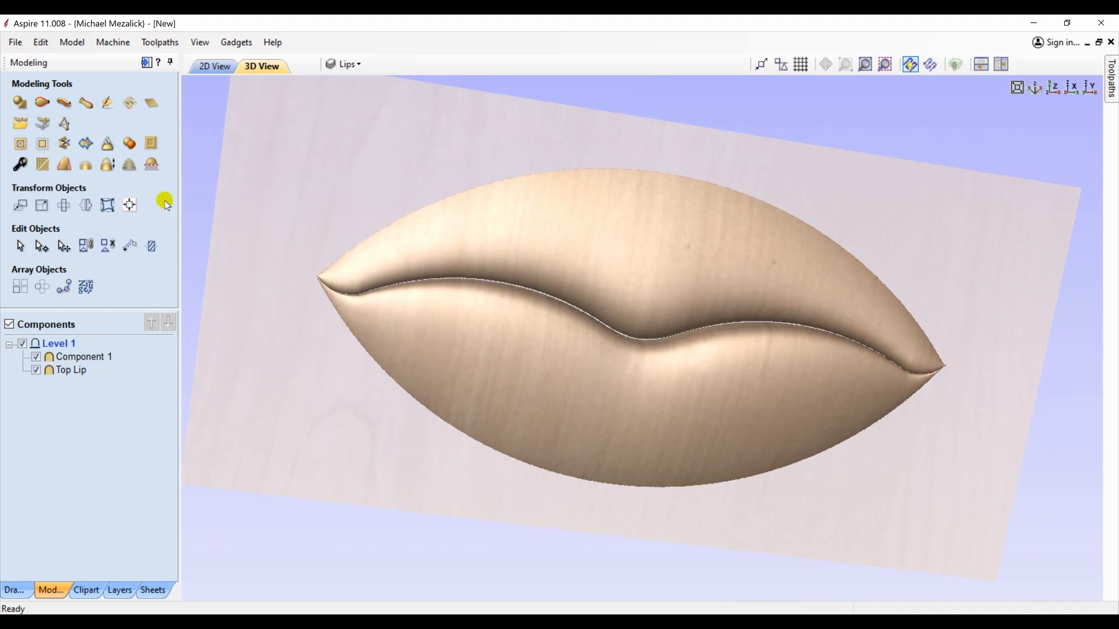
Step: Delete the Top Lip component, keeping the new lower lip
click(215, 67)
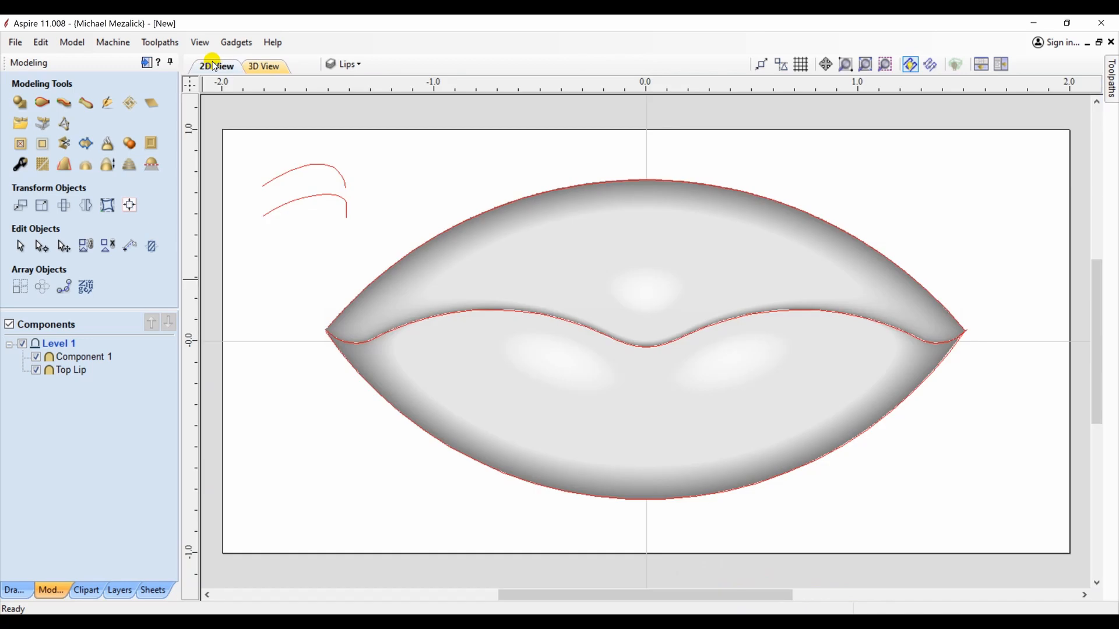
click(63, 372)
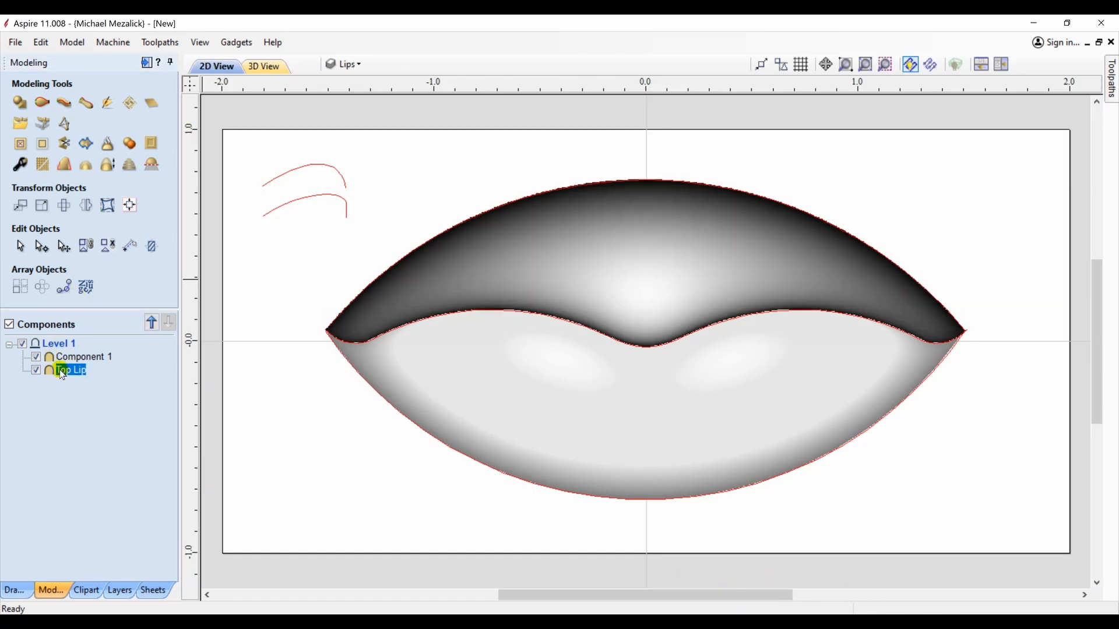
key(Delete)
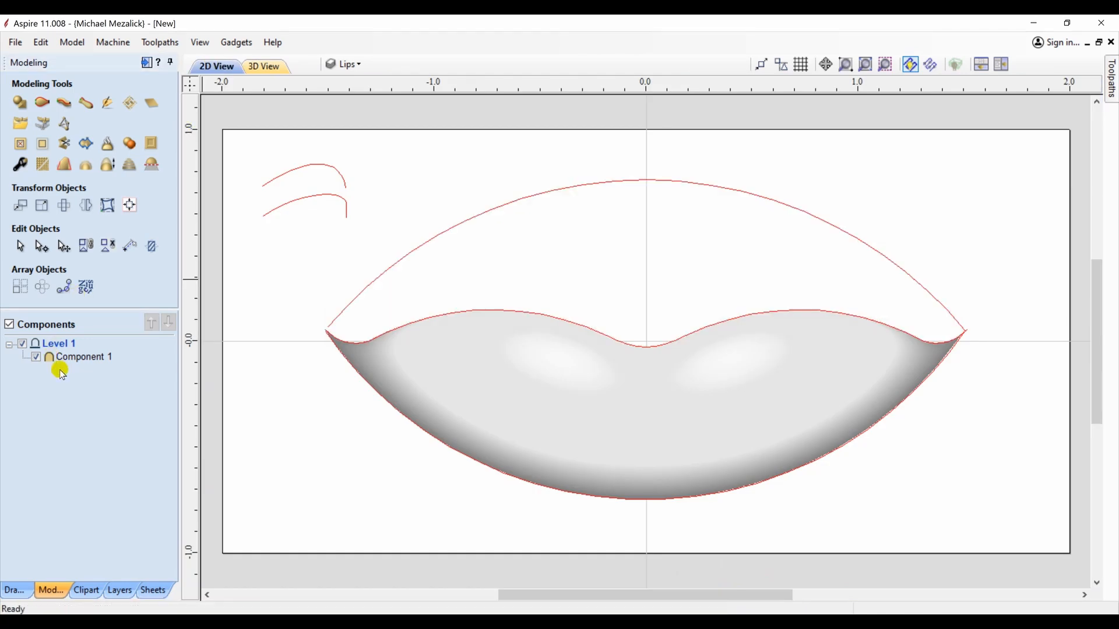
Step: Set the top and middle lip curves as the drive rails of a Two Rail Sweep
click(395, 261)
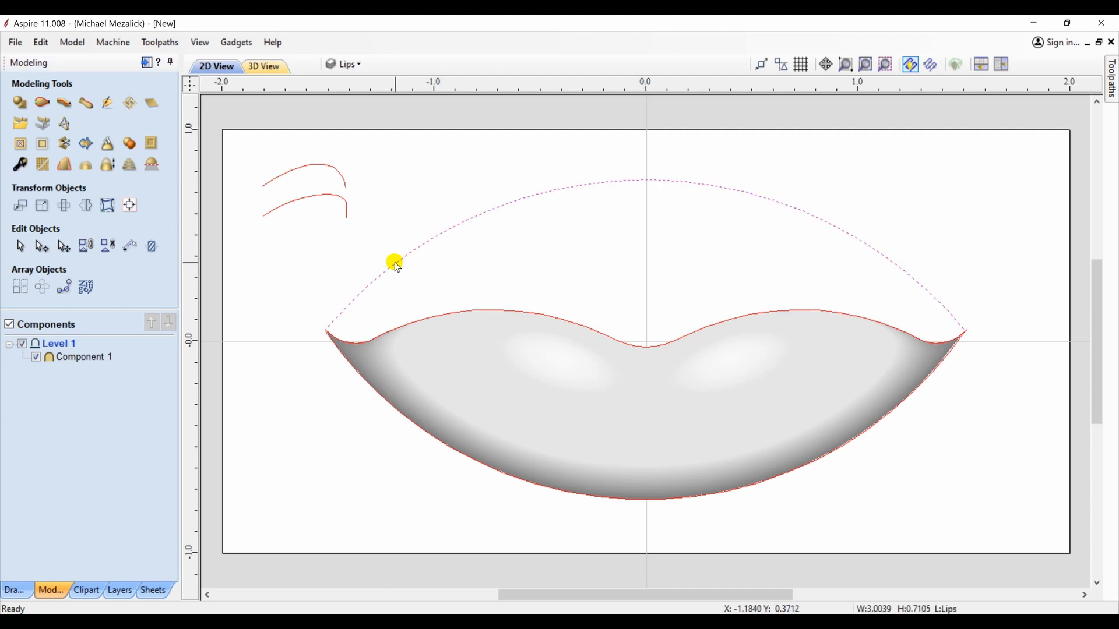
shift+click(415, 325)
shift+click(415, 324)
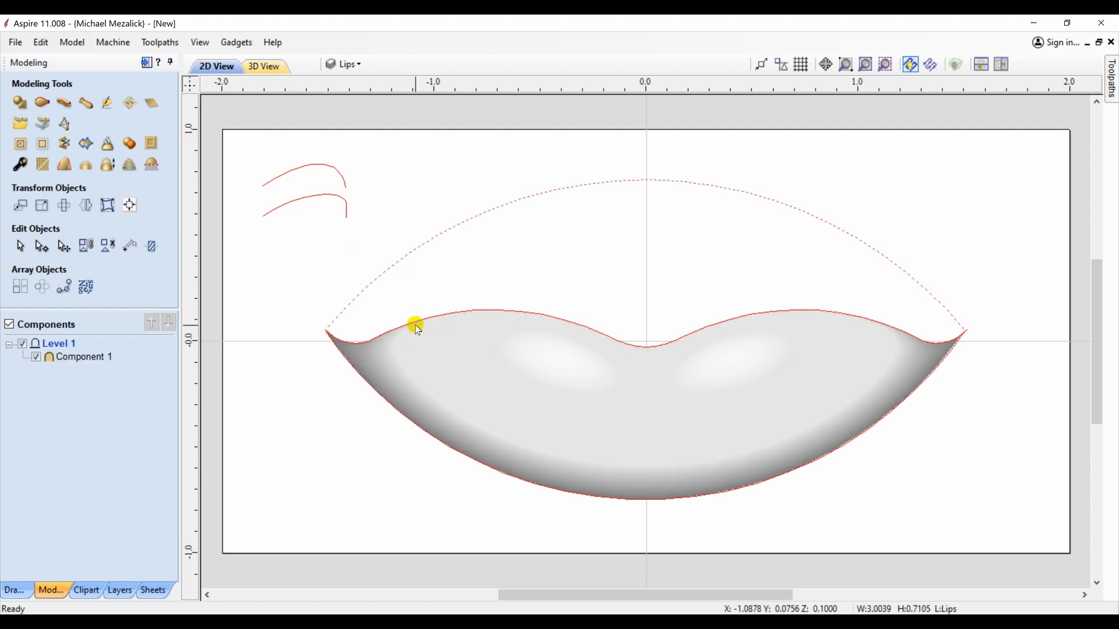
shift+click(411, 323)
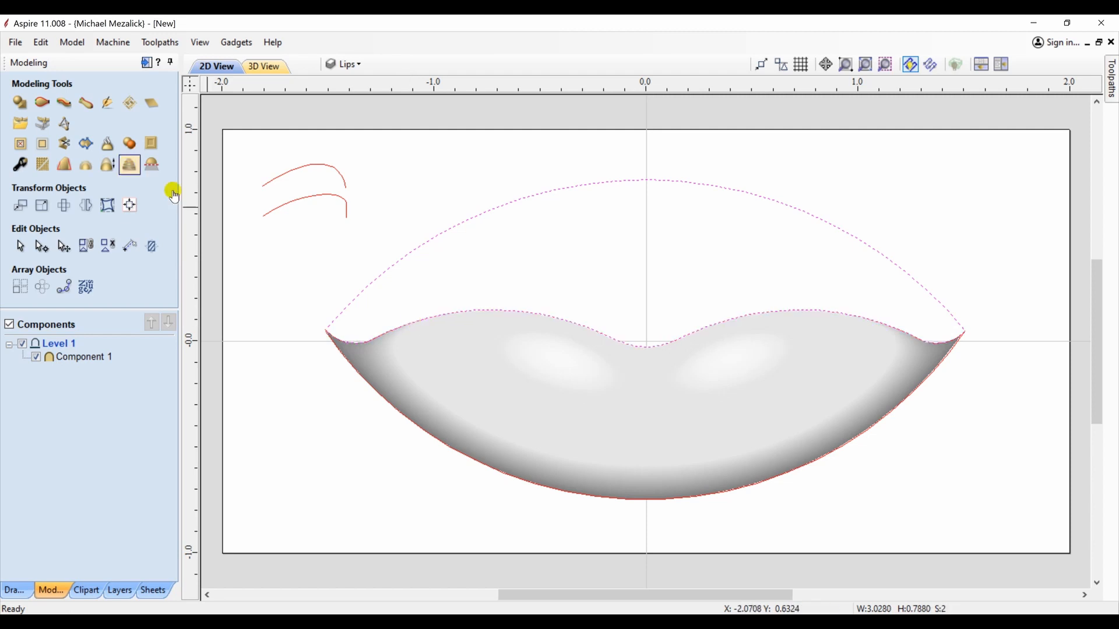
click(45, 104)
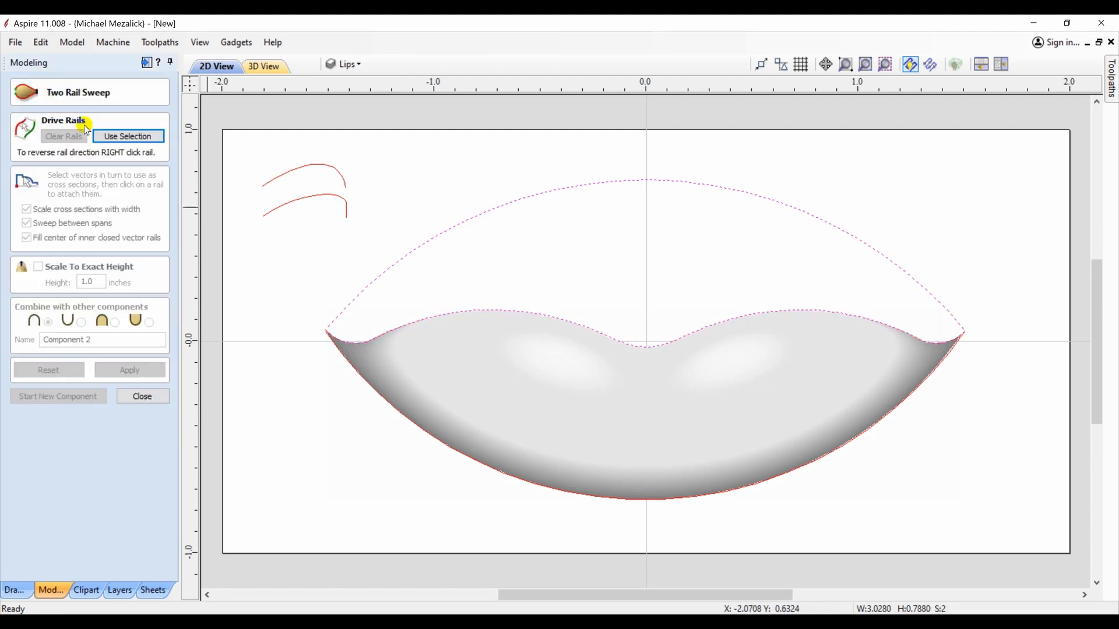
click(121, 138)
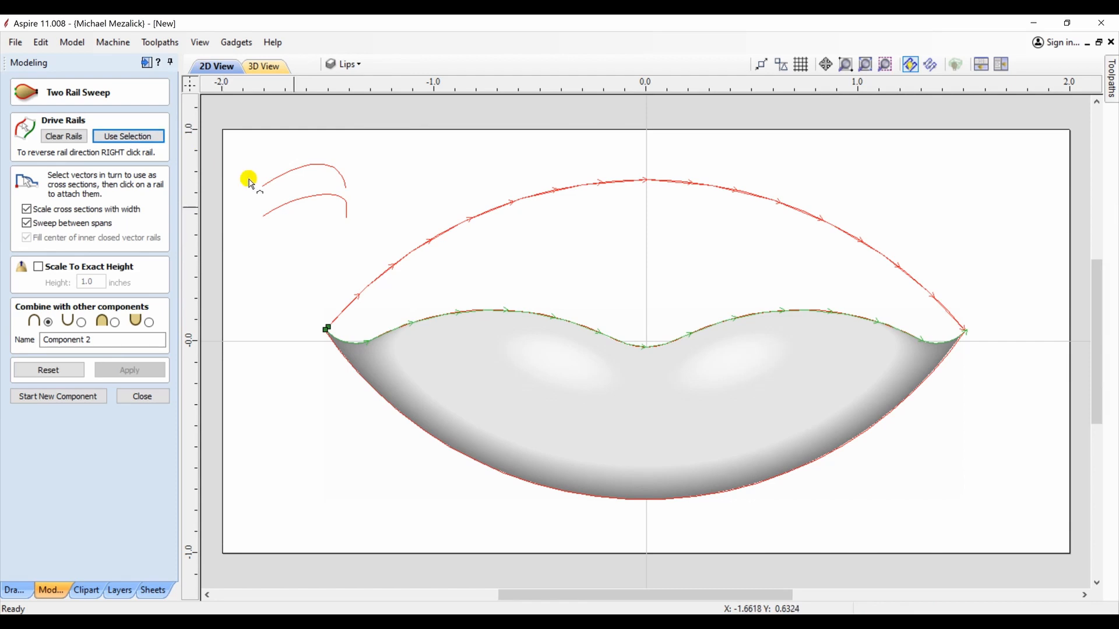
Step: Sweep the lower, steeper cross-section along the rails to create the upper lip and inspect both lips in 3D
click(348, 218)
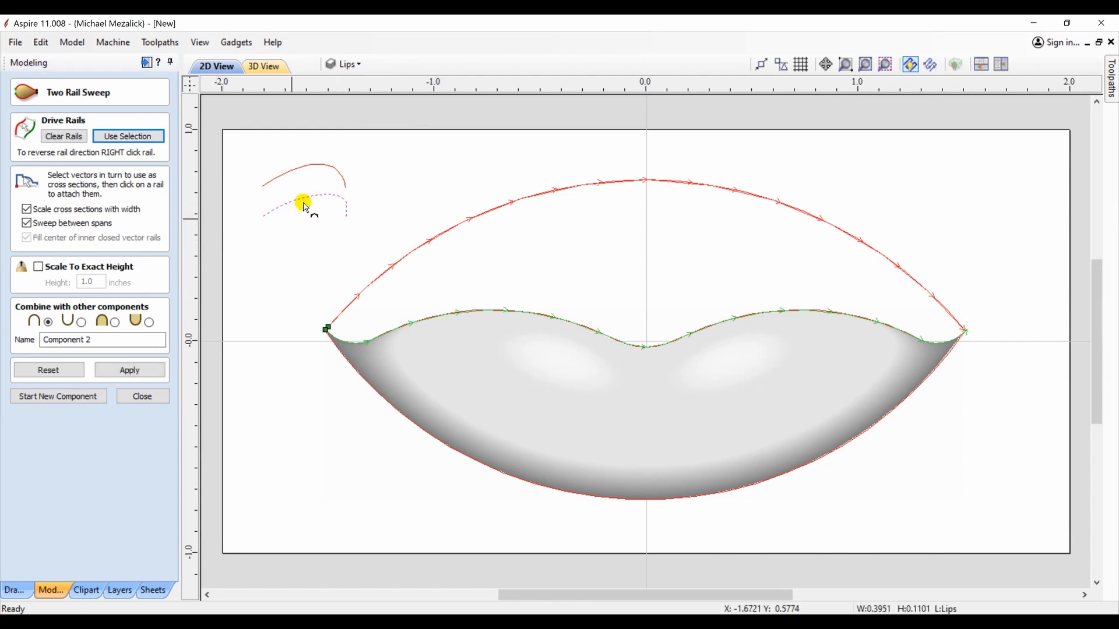
click(131, 373)
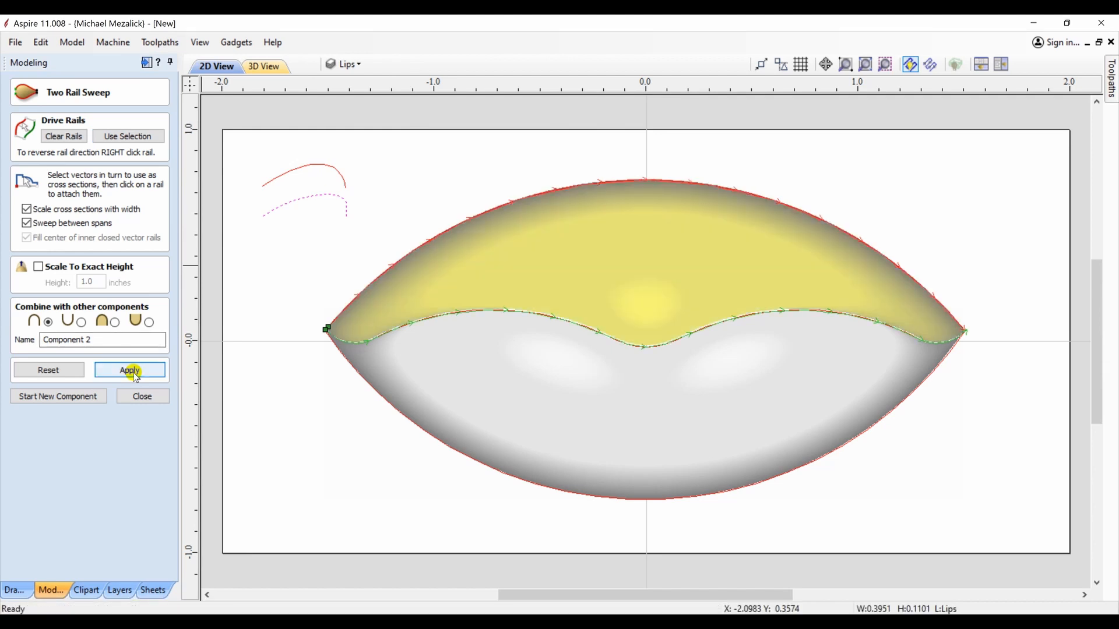
click(262, 66)
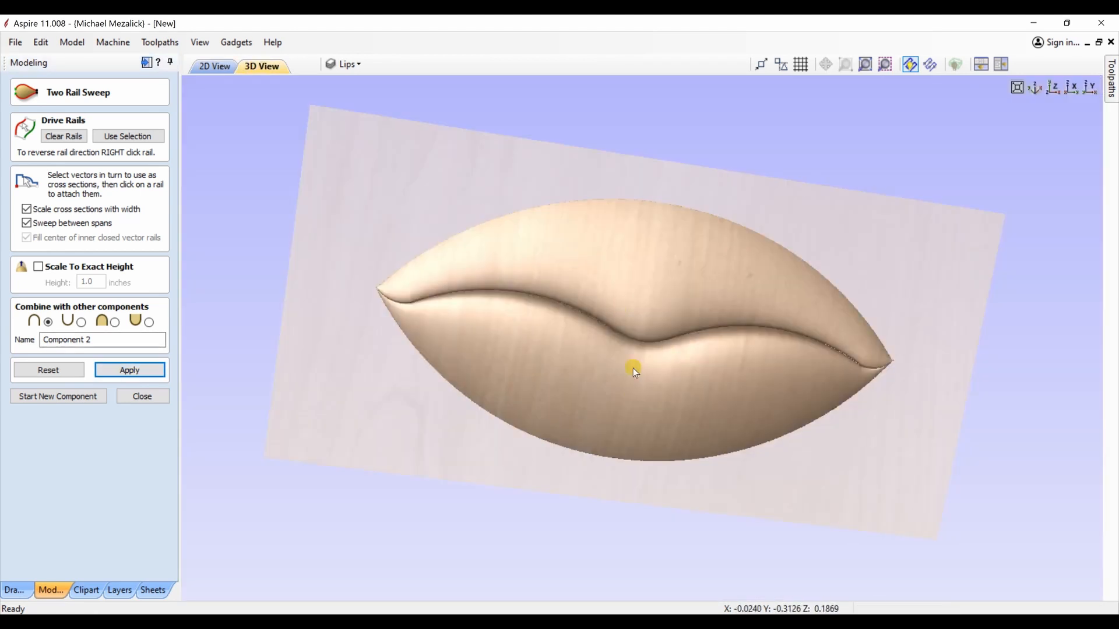
drag(633, 369, 494, 370)
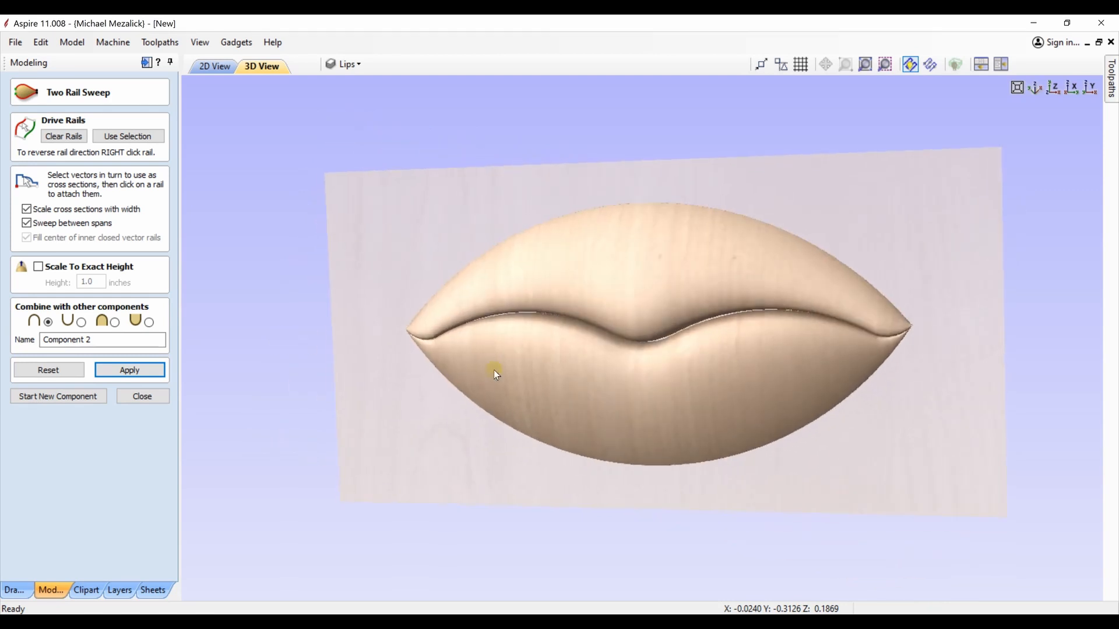
click(133, 398)
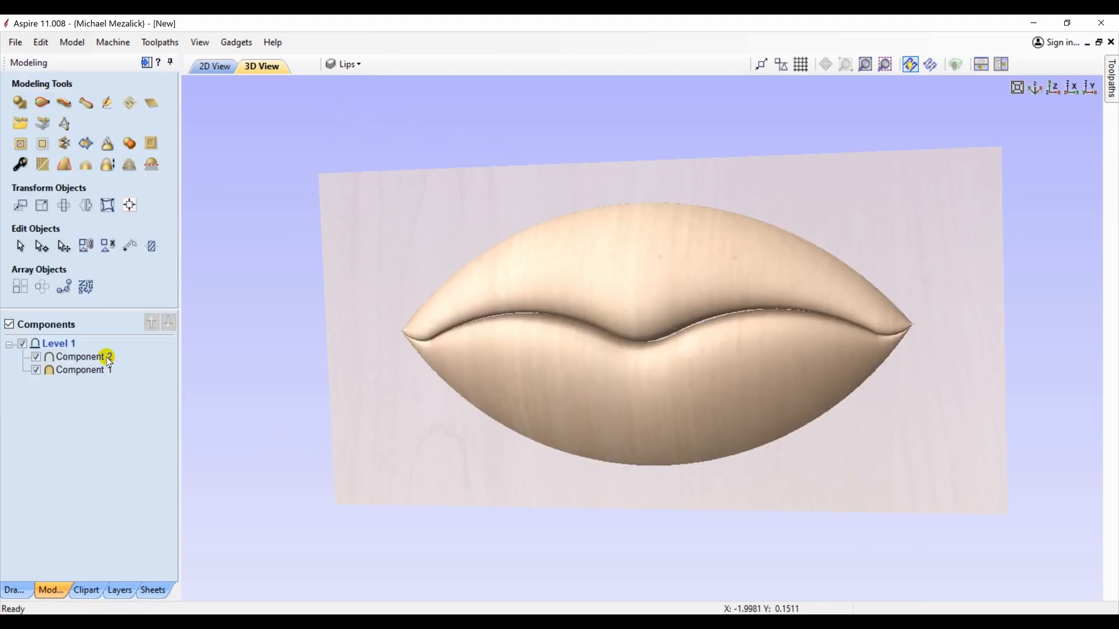
Step: Change the combine mode of the upper lip's Component 2 to Merge
click(109, 358)
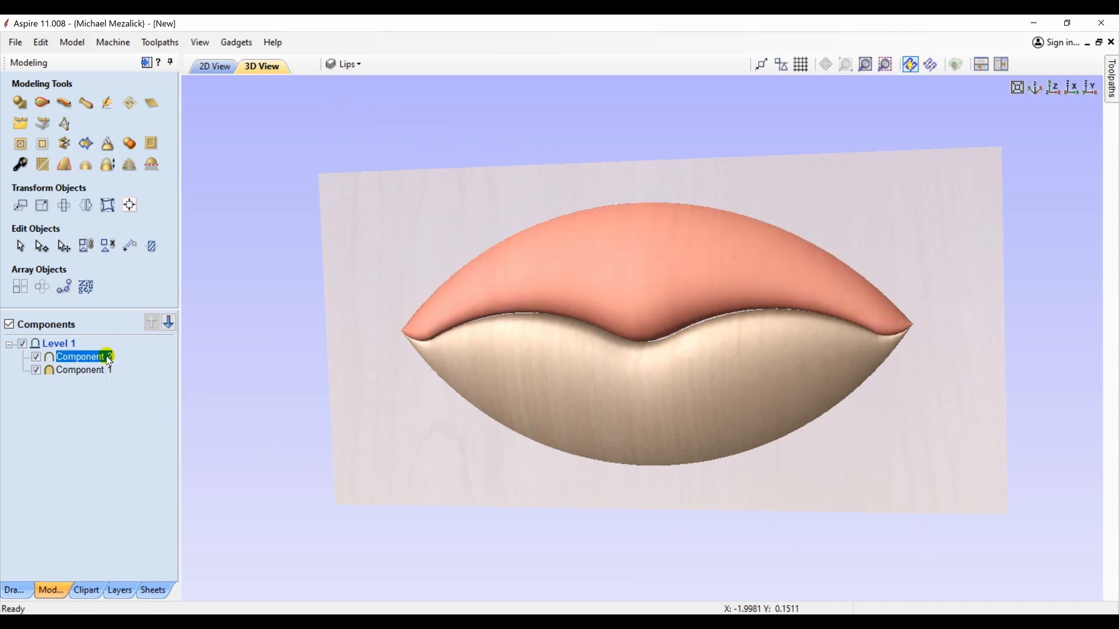
right_click(111, 357)
mouse_move(141, 369)
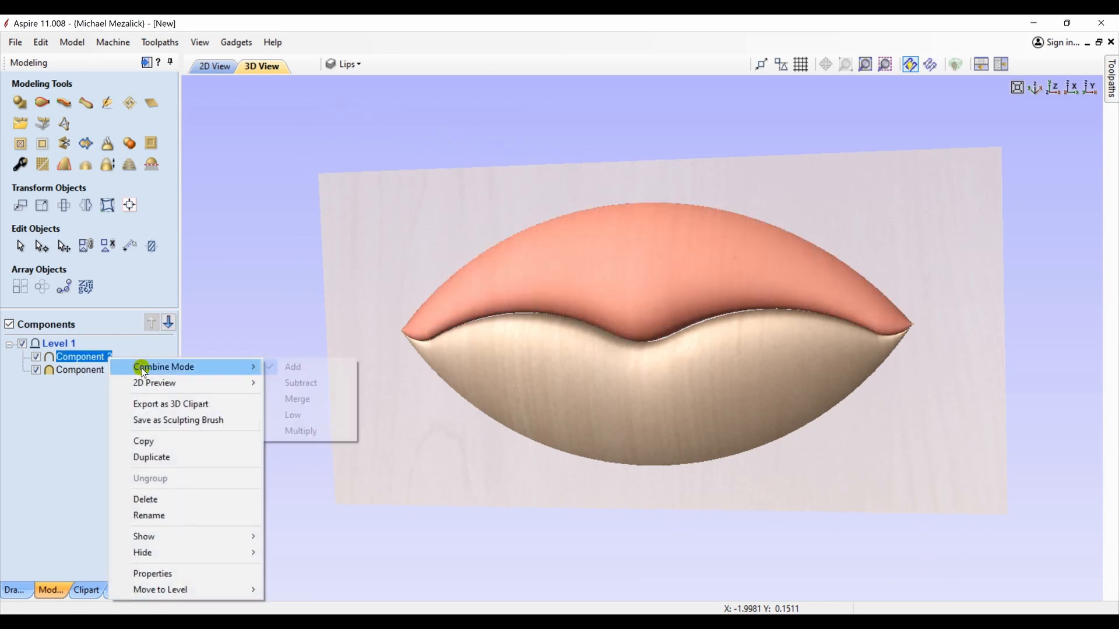
click(290, 399)
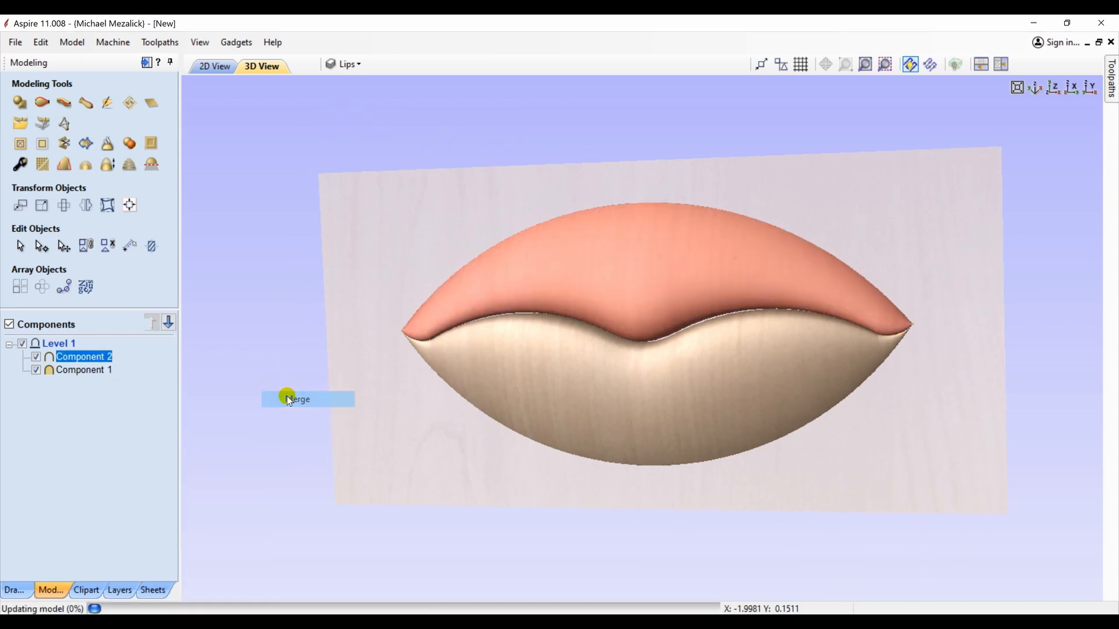
Step: Create a single component from the visible model and hide Component 2 and Component 1
click(129, 144)
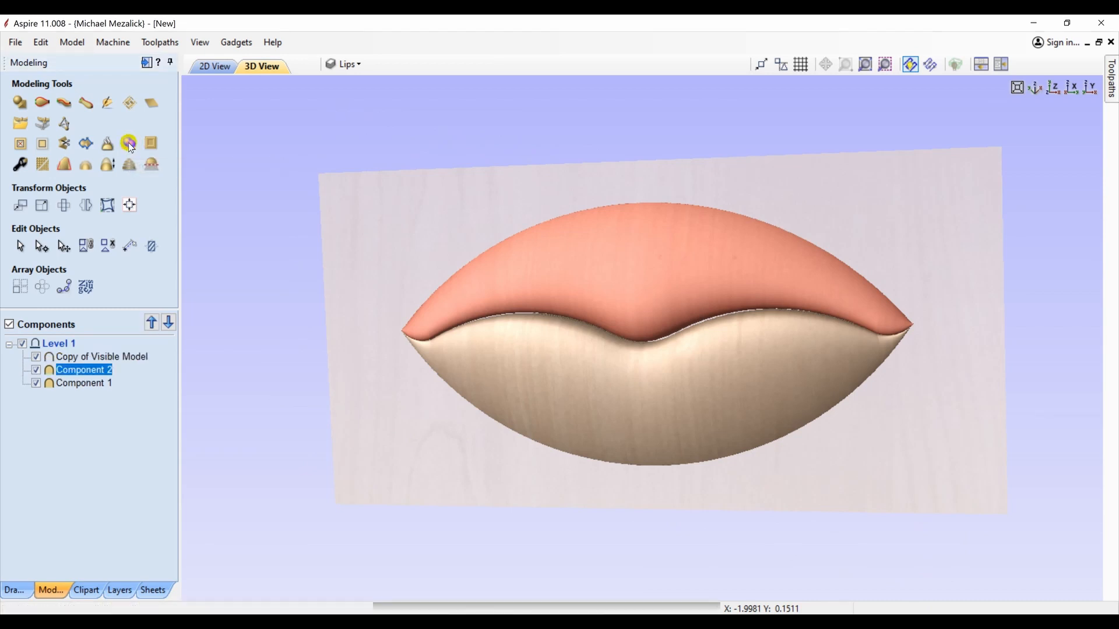
click(34, 368)
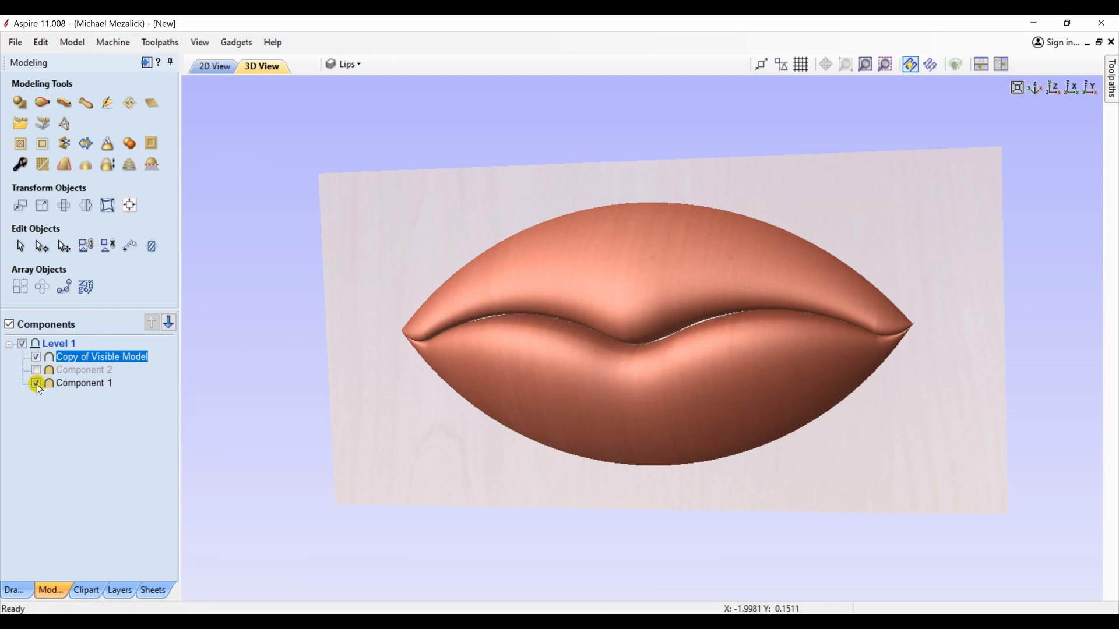
click(36, 383)
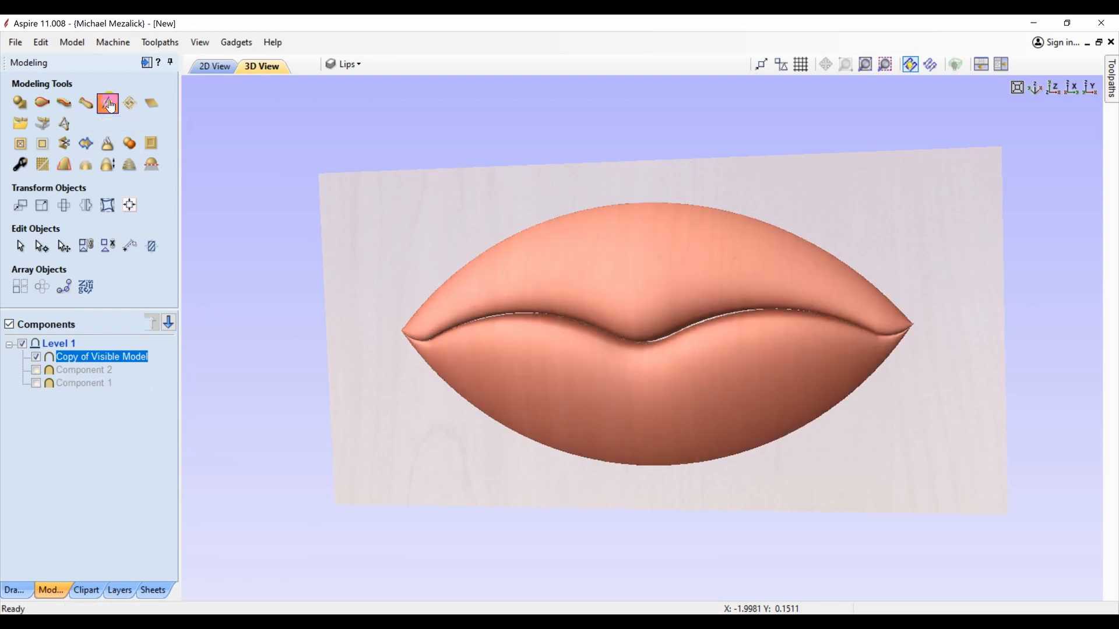
Step: Smooth the seam between the lips with the Smooth sculpting tool, Preserve Transparency turned off, and accept the sculpting
click(313, 241)
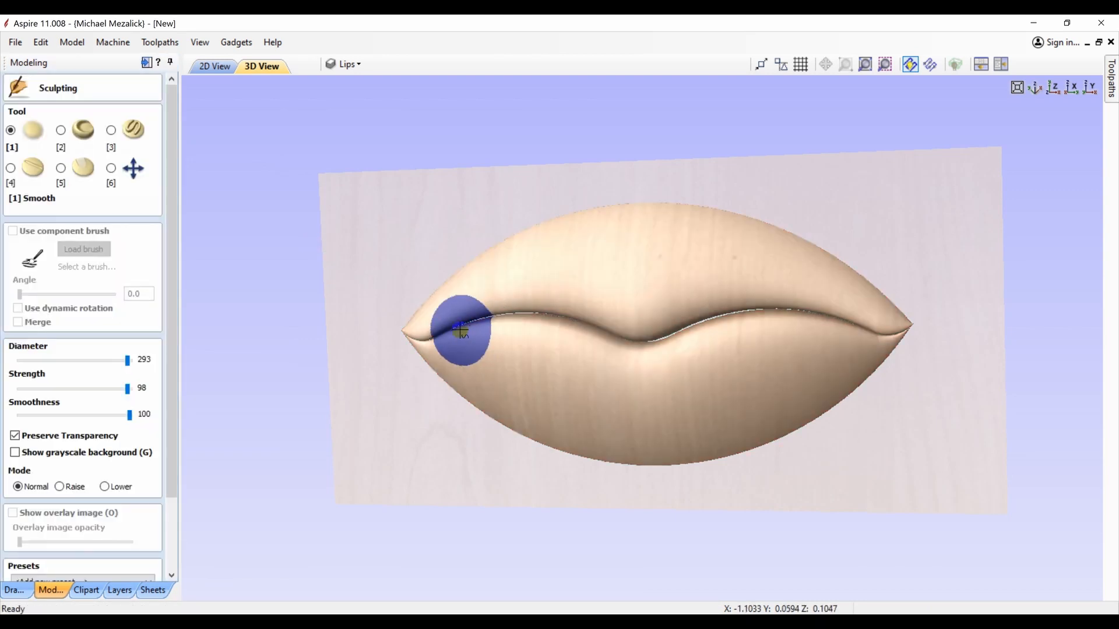
mouse_move(518, 310)
mouse_down()
mouse_move(537, 308)
mouse_move(484, 315)
mouse_up()
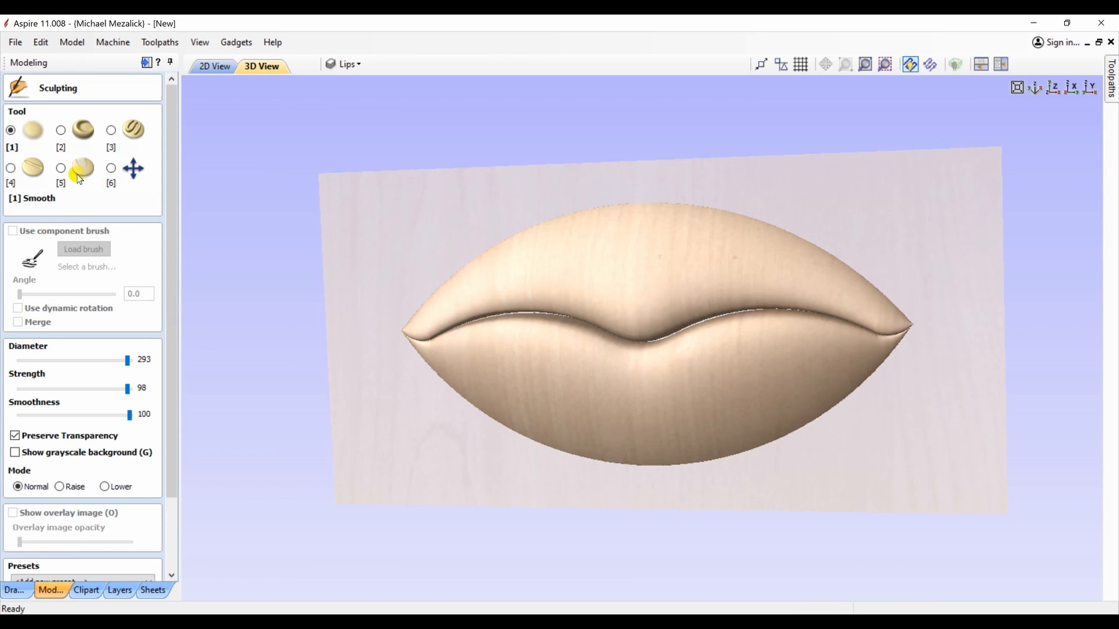
click(14, 436)
mouse_move(466, 330)
mouse_down()
mouse_move(589, 327)
mouse_move(499, 310)
mouse_move(595, 327)
mouse_move(722, 315)
mouse_move(652, 331)
mouse_move(727, 307)
mouse_move(833, 322)
mouse_move(735, 308)
mouse_move(832, 325)
mouse_move(524, 318)
mouse_up()
drag(166, 451, 156, 534)
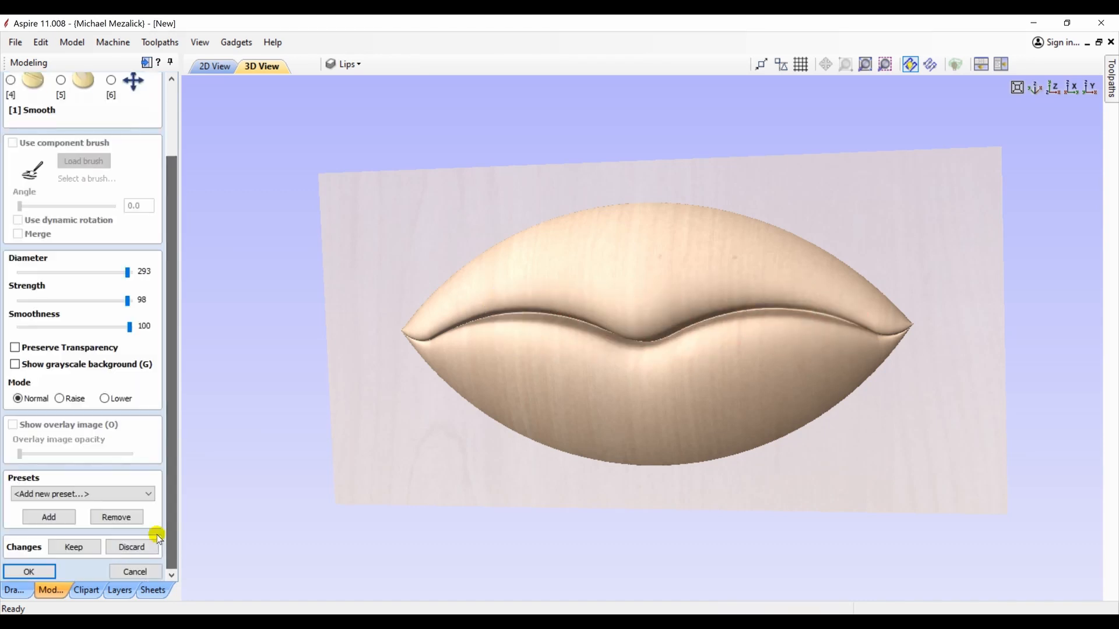
click(45, 566)
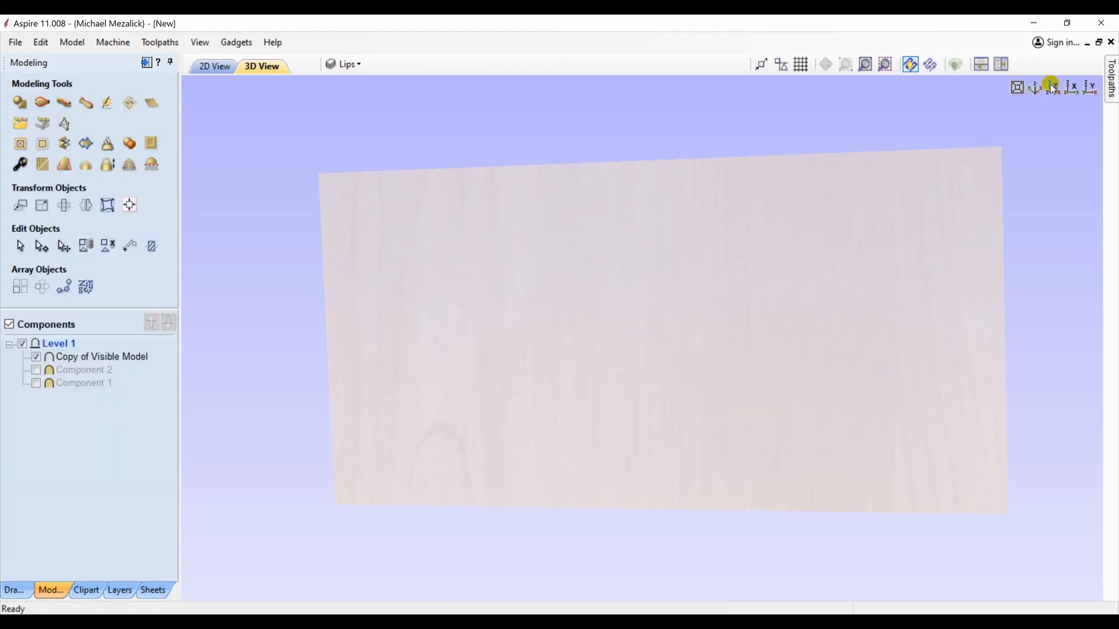
Step: View the smoothed lips from above and delete the Copy of Visible Model component
click(1052, 86)
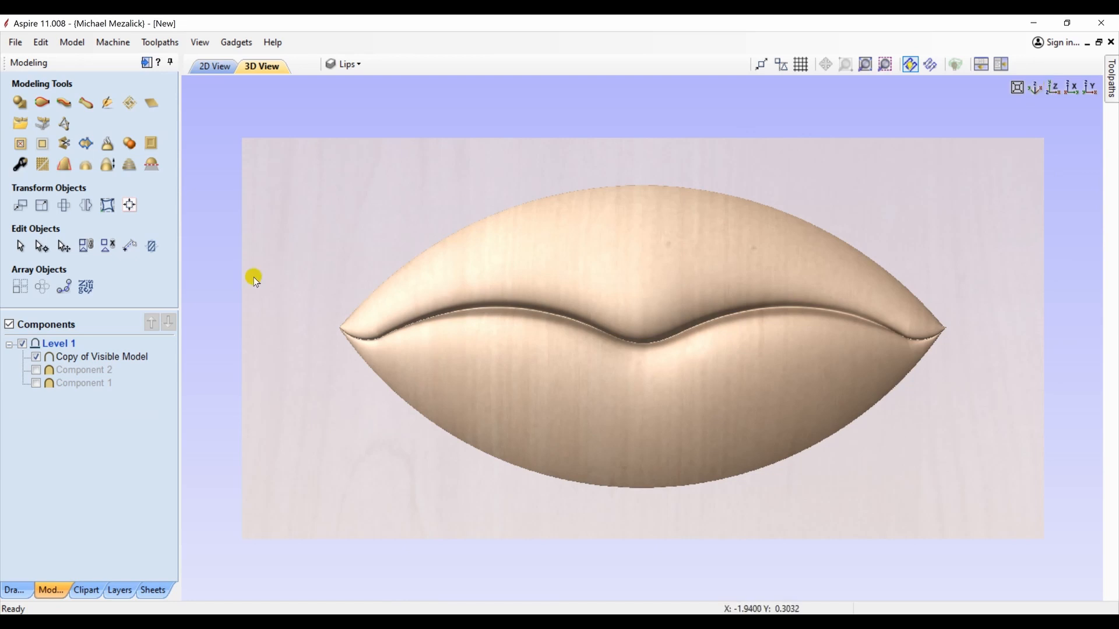
click(215, 67)
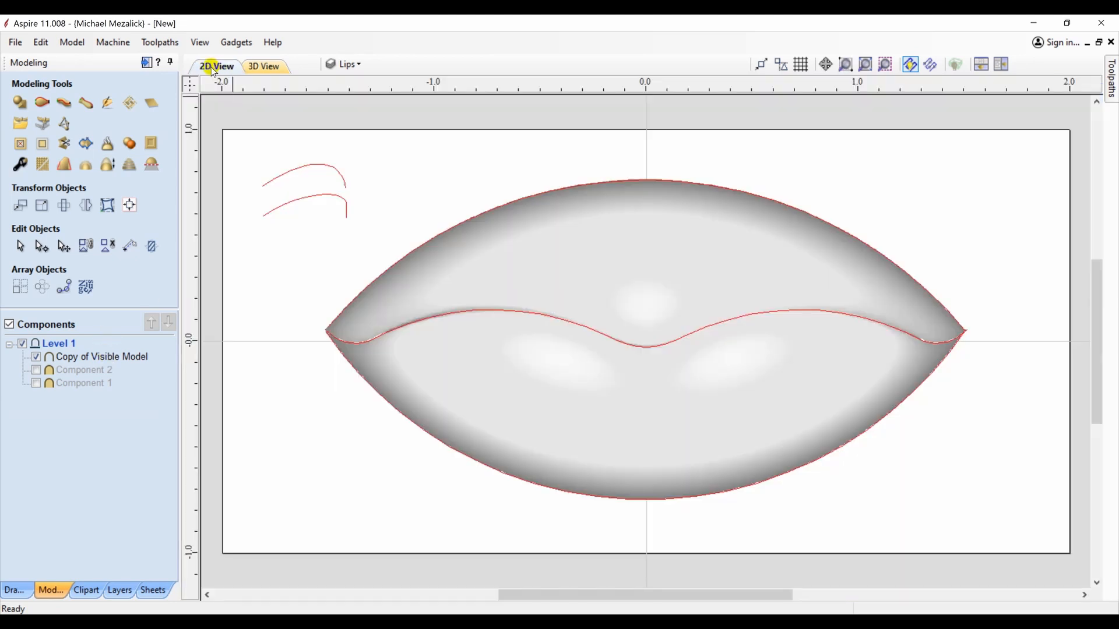
click(115, 357)
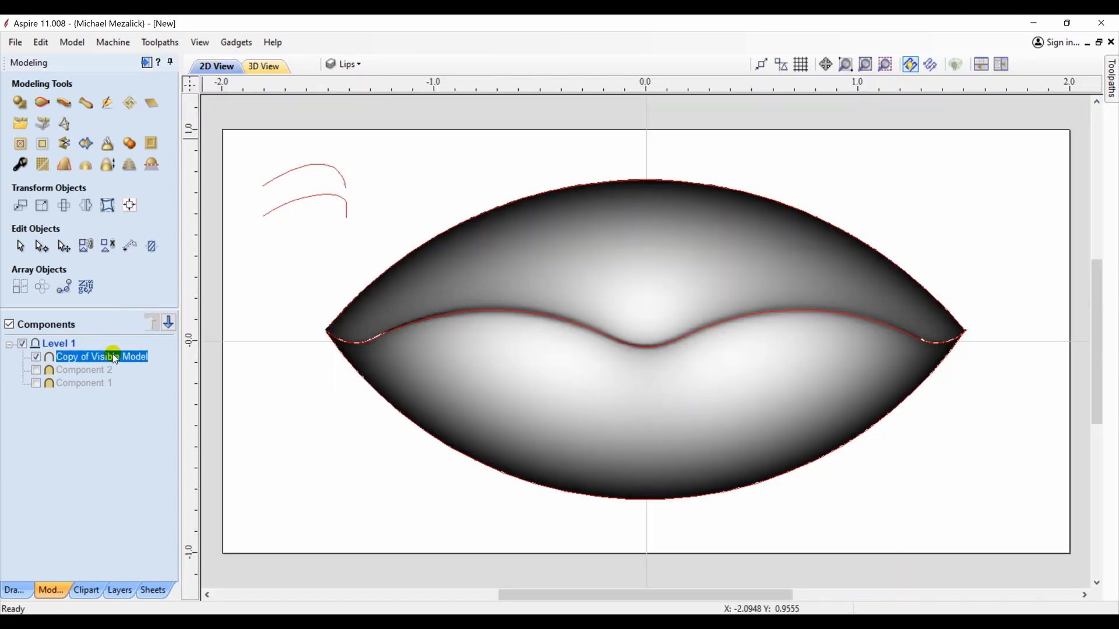
key(Delete)
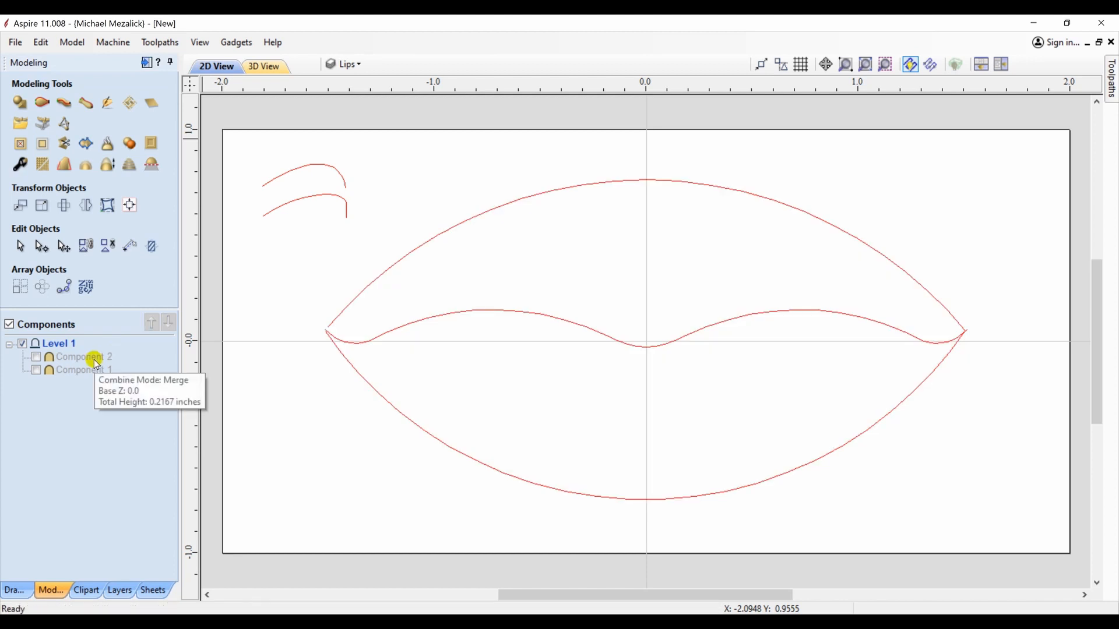
Step: Reshape the lower cross-section into a taller, rounder arch about 0.41 × 0.18 inches with a steep outer edge, clear of the upper one
click(335, 201)
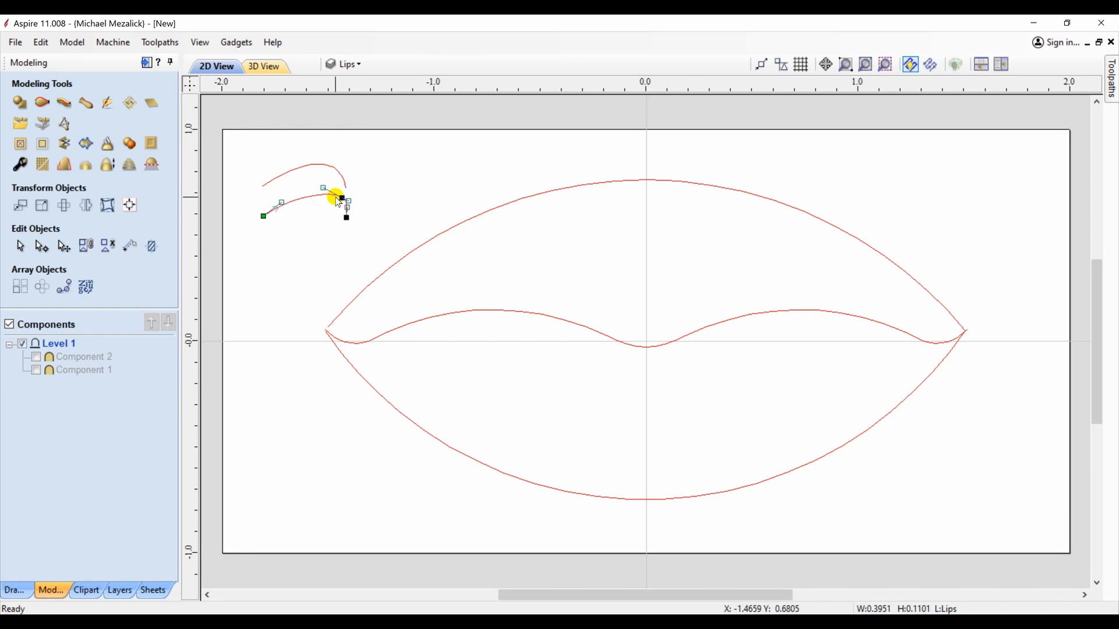
drag(344, 197, 371, 202)
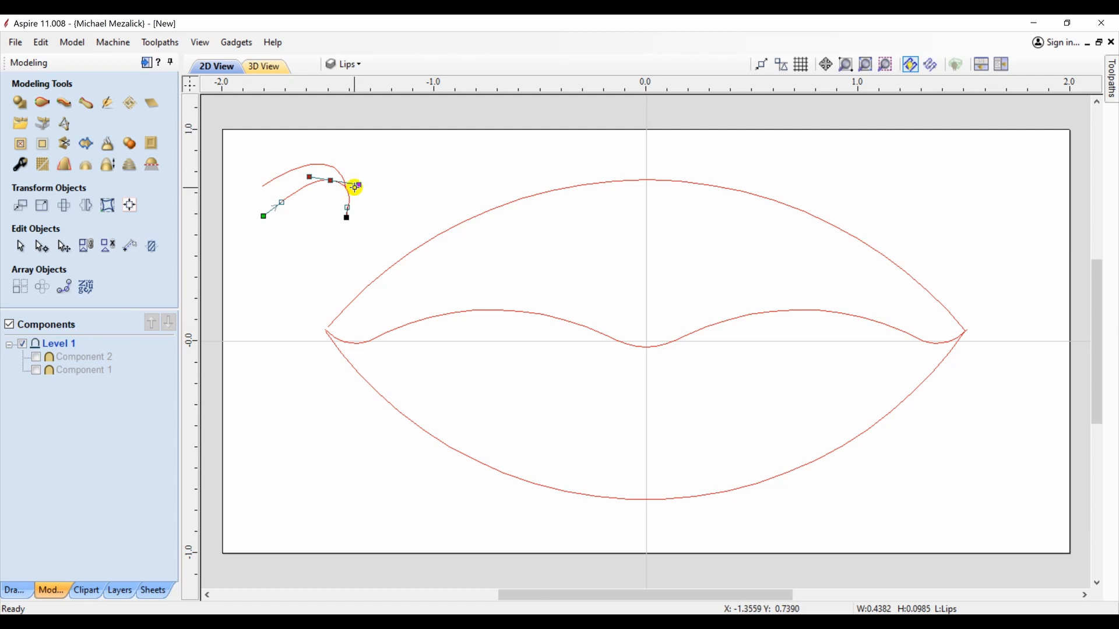
mouse_move(357, 185)
mouse_down()
mouse_move(346, 186)
mouse_move(356, 186)
mouse_move(351, 200)
mouse_up()
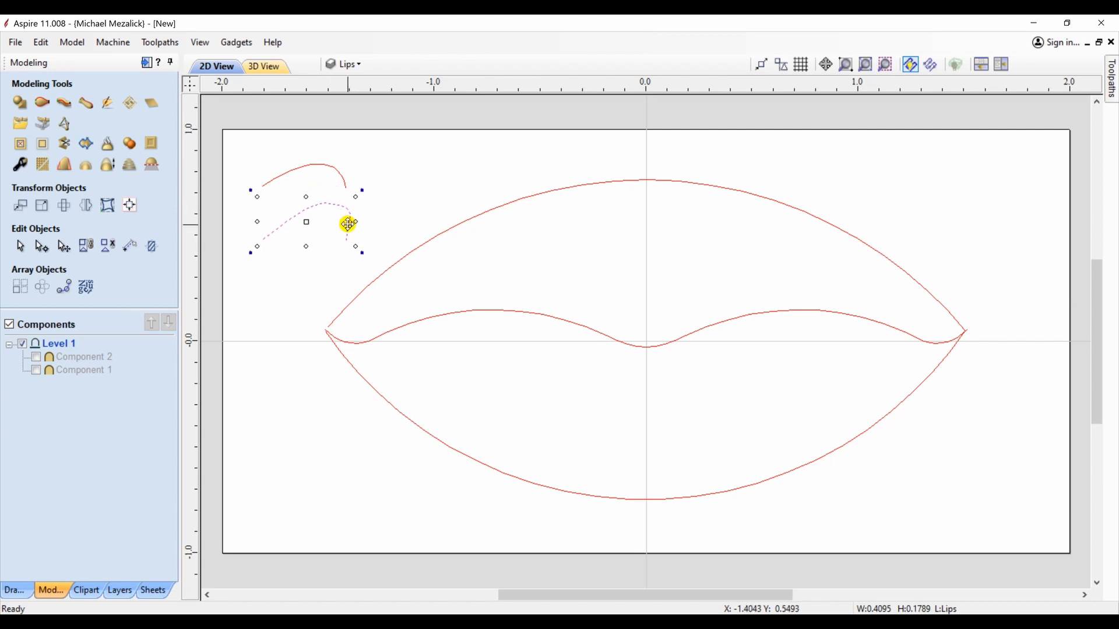
double_click(350, 243)
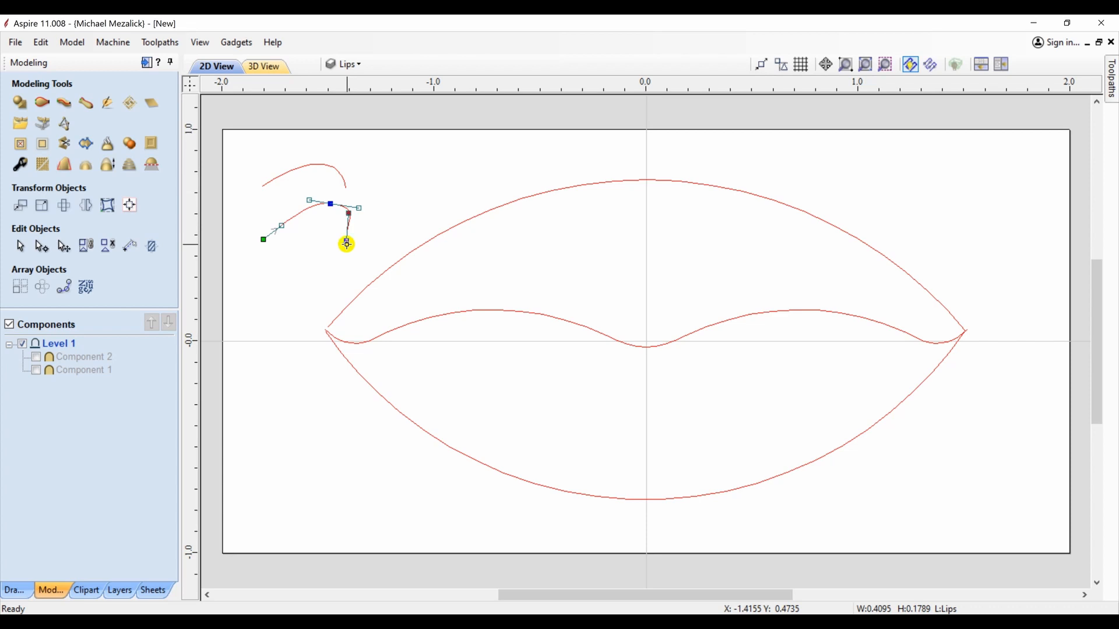
click(354, 214)
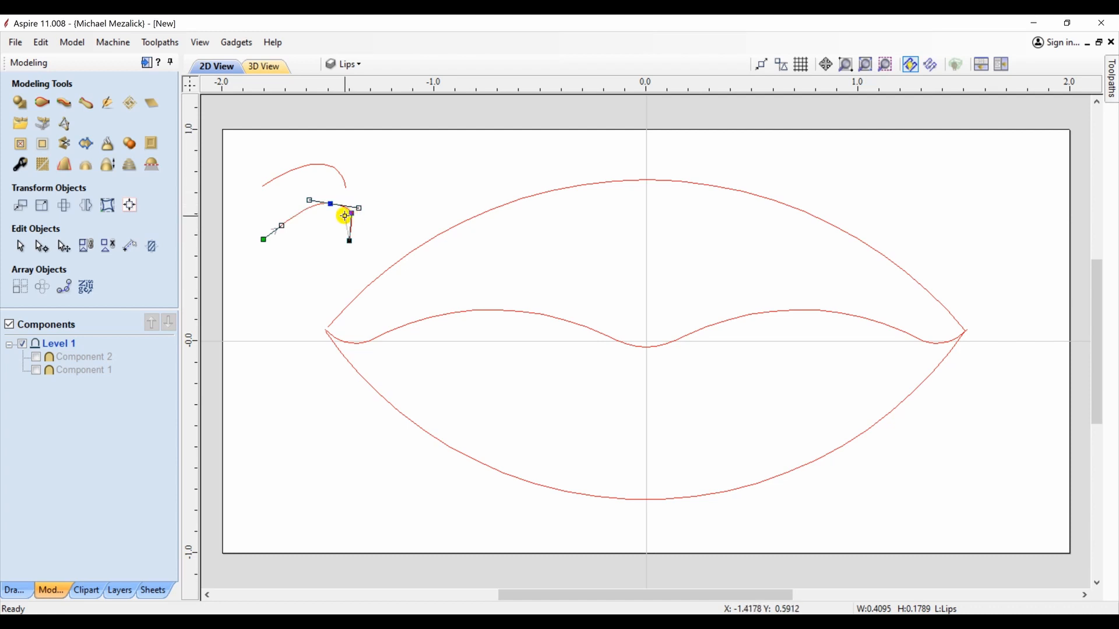
click(401, 203)
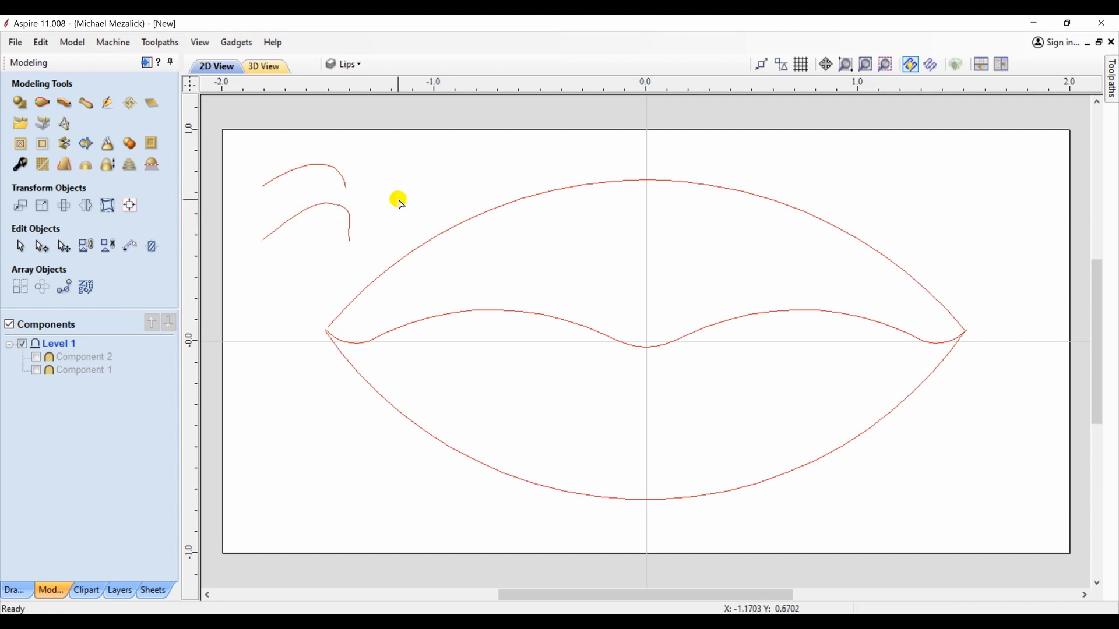
Step: Start another Two Rail Sweep using the top and middle lip curves as drive rails
click(401, 263)
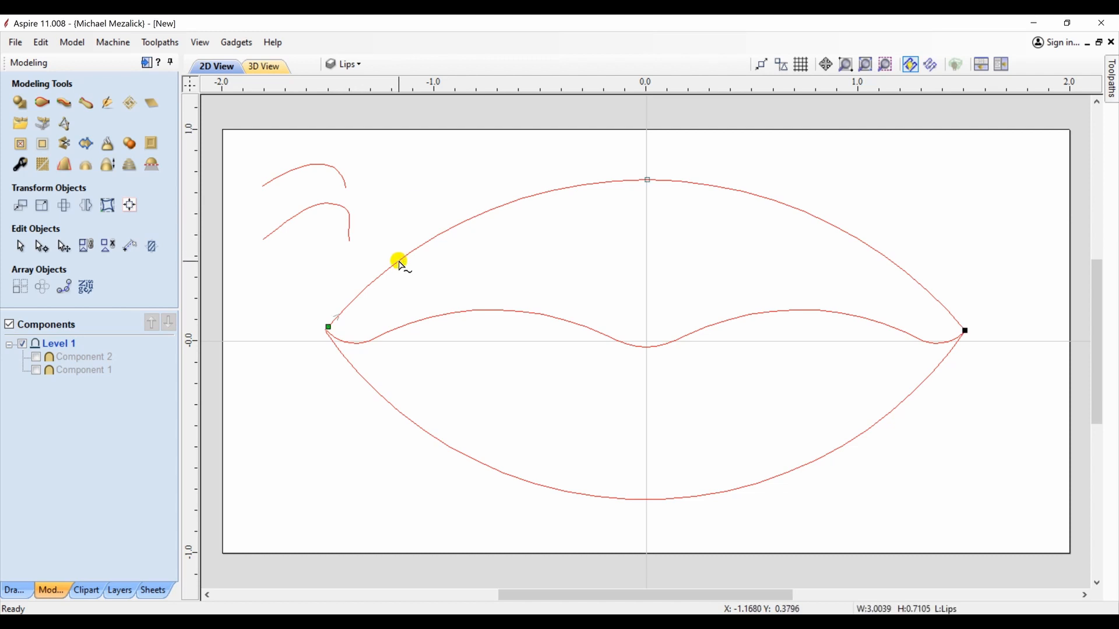
shift+click(417, 326)
click(42, 103)
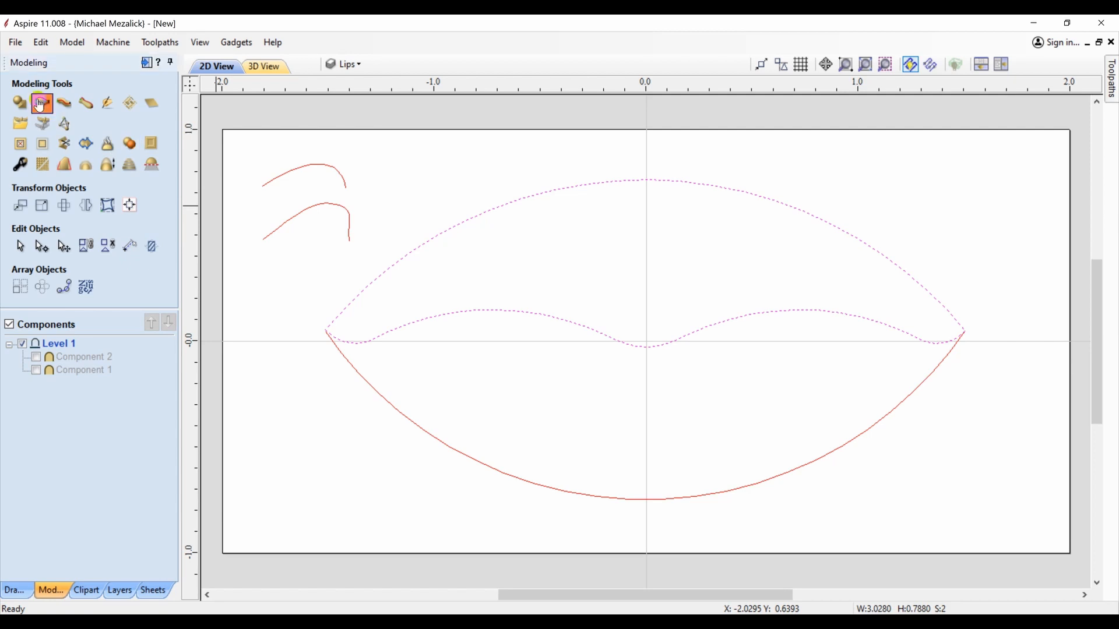
click(119, 136)
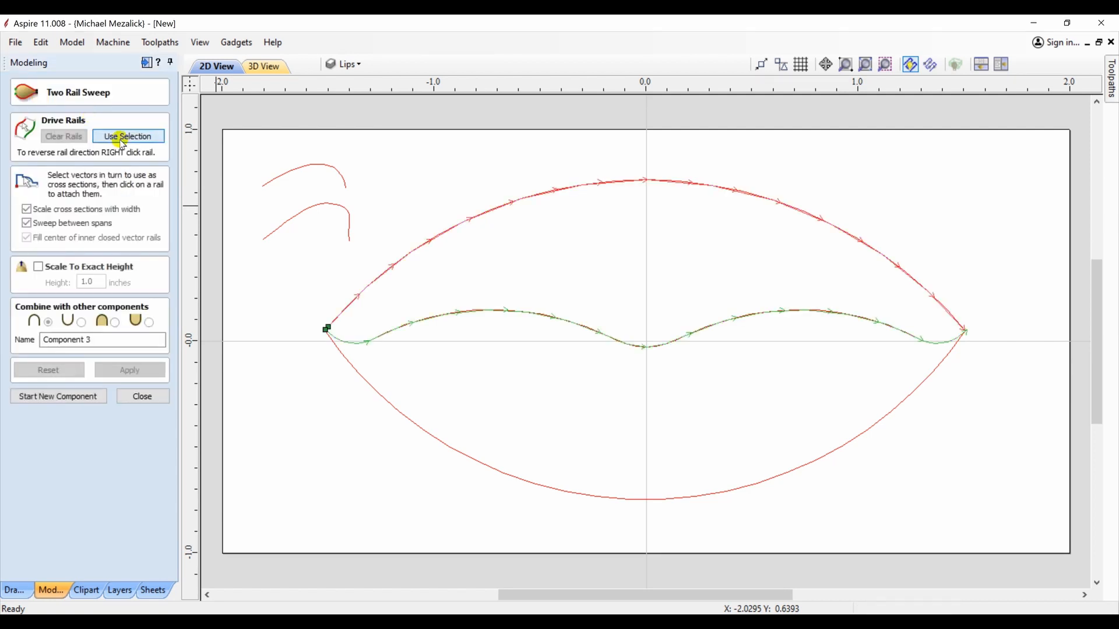
Step: Create the upper lip as Component 3 from the taller cross-section with the Merge combine mode
click(319, 210)
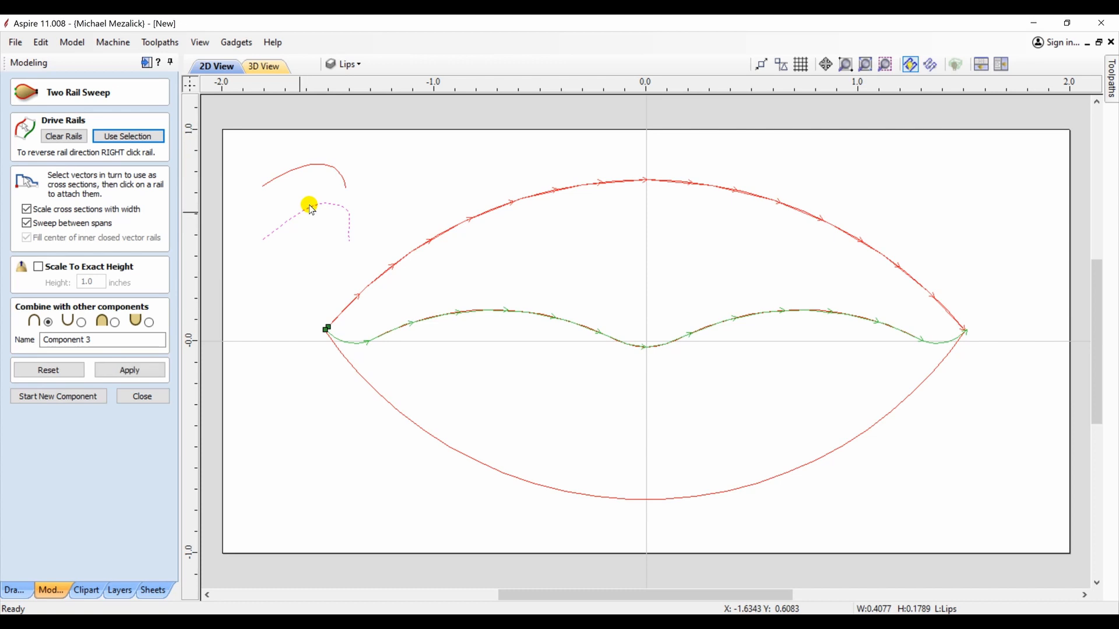
click(117, 322)
click(129, 371)
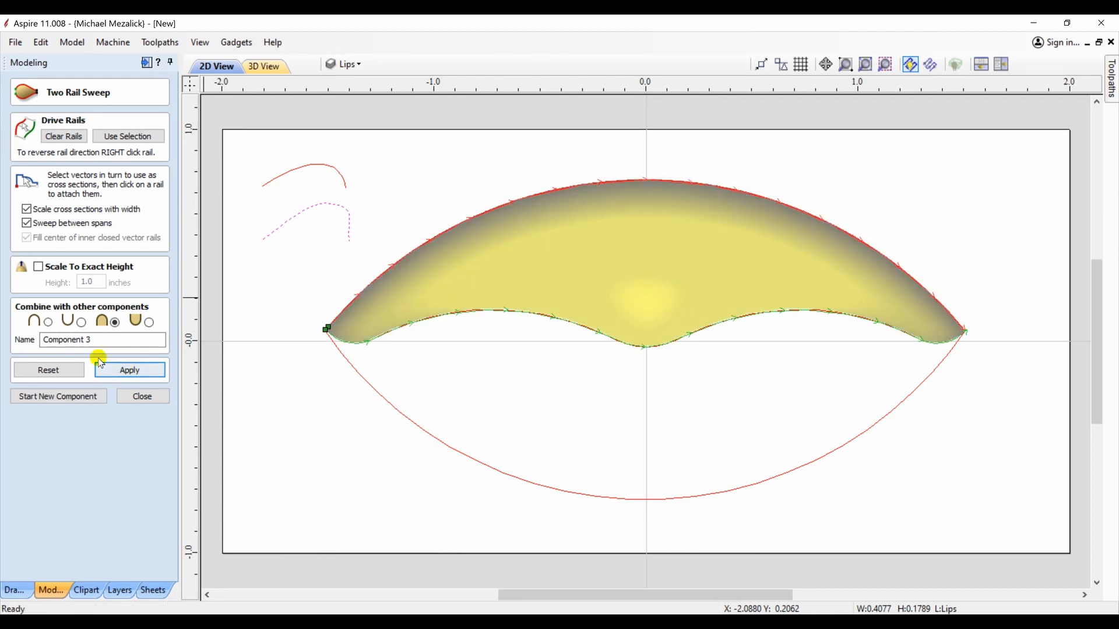
Step: Start a new Two Rail Sweep component using the bottom and middle lip curves as drive rails
click(48, 400)
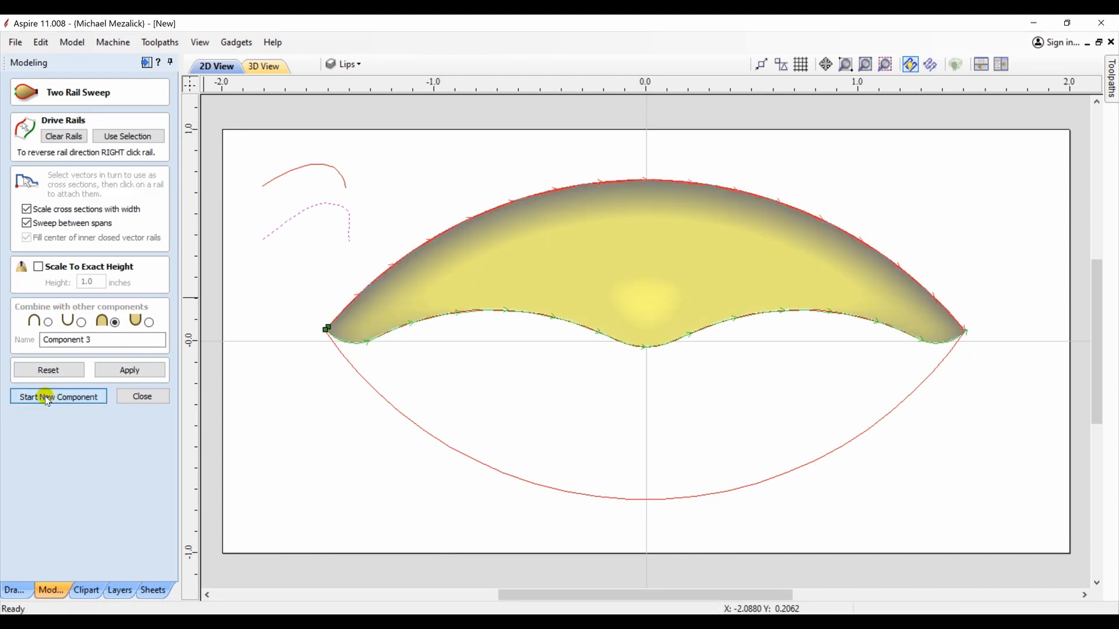
click(373, 391)
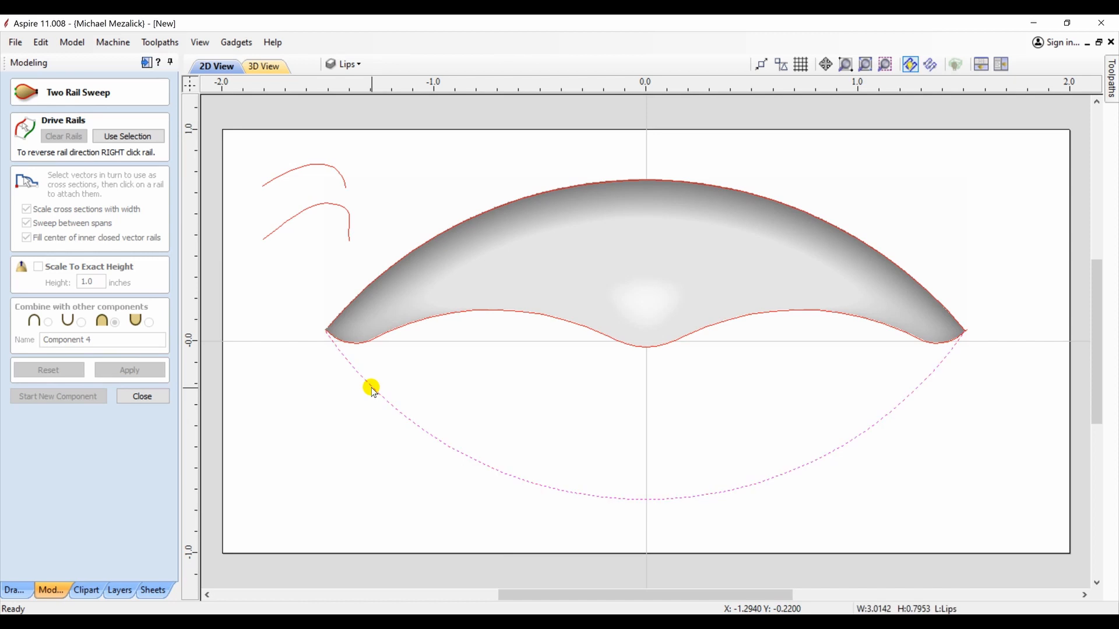
shift+click(397, 329)
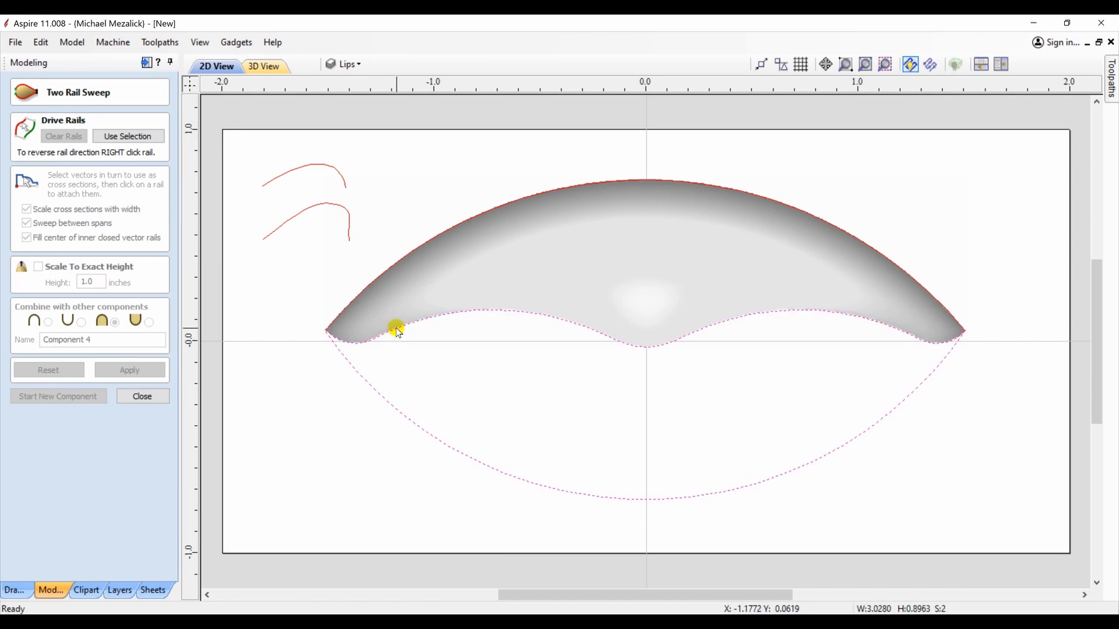
click(131, 138)
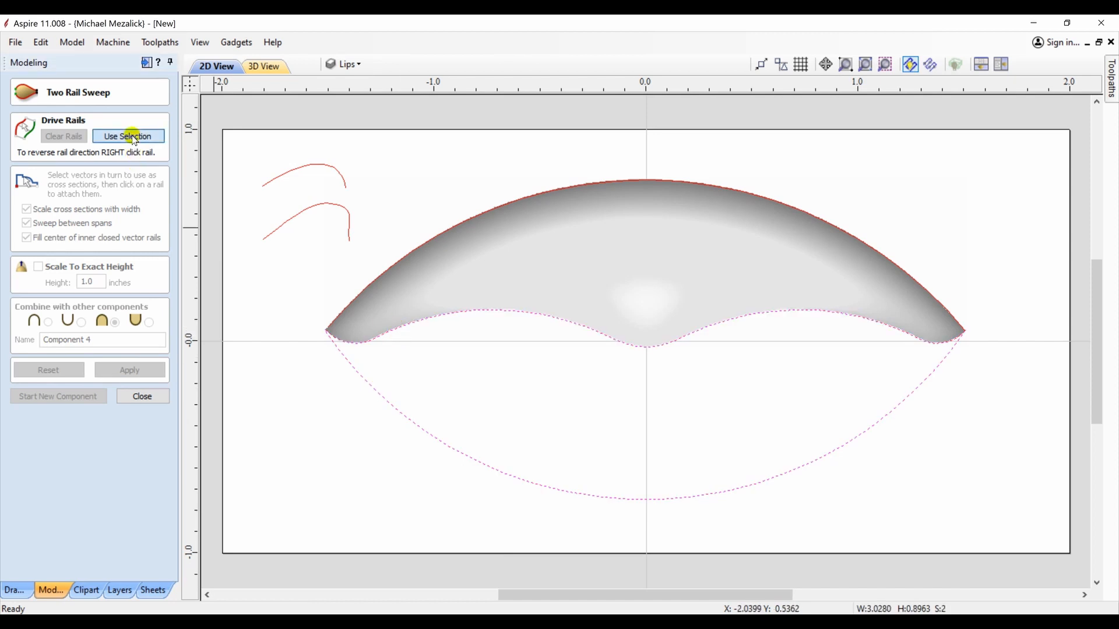
Step: Create the lower lip as Component 4 from the taller cross-section with the Merge combine mode and inspect the lips in 3D
click(299, 219)
click(130, 372)
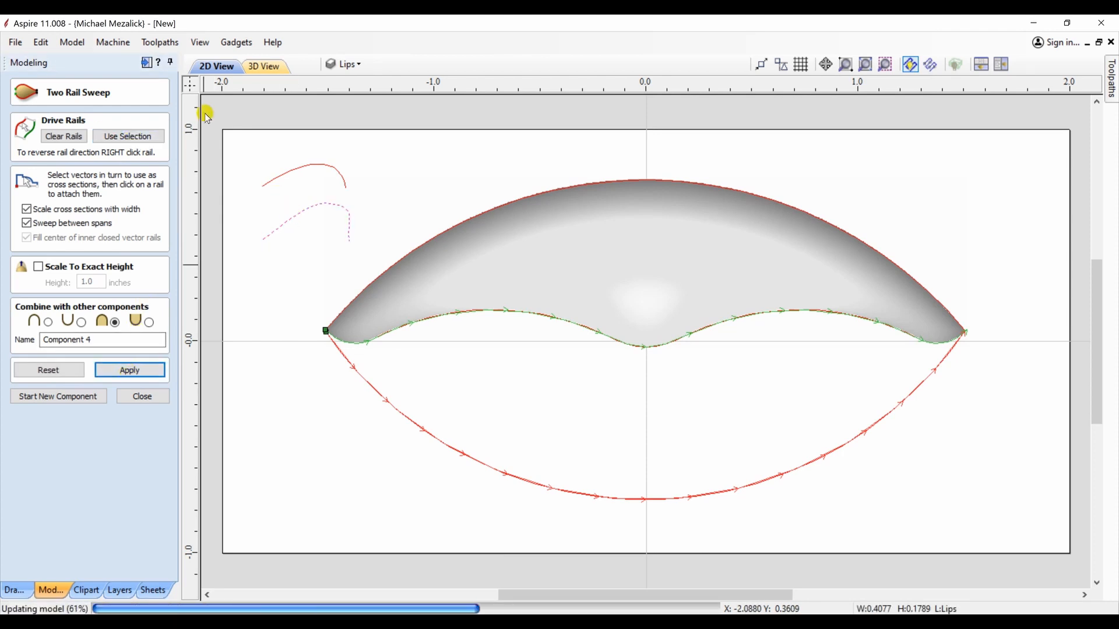
click(266, 68)
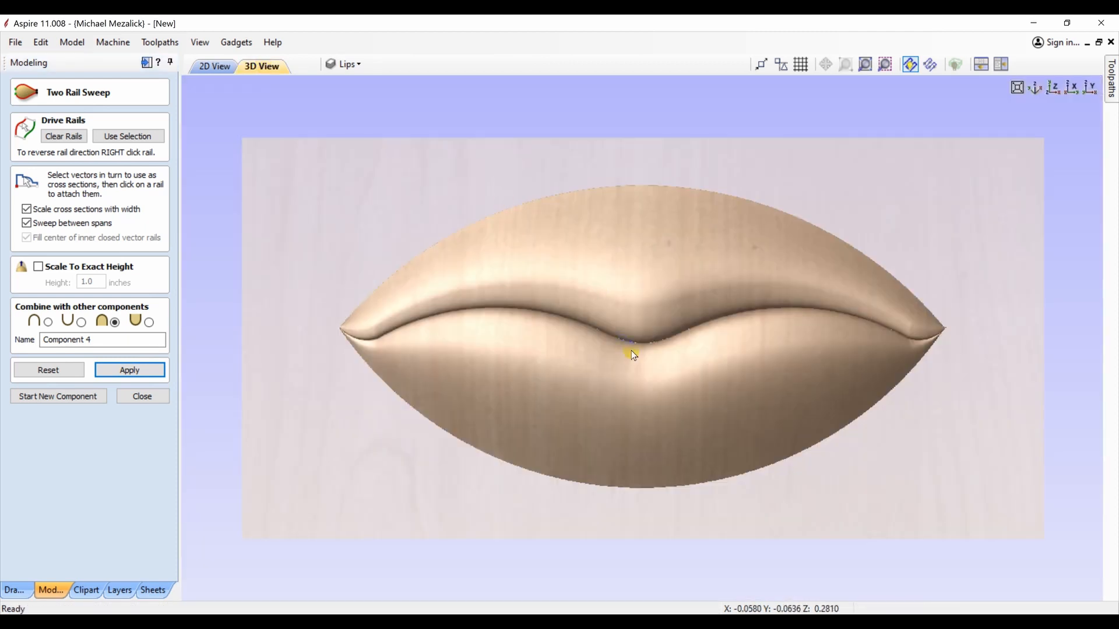
drag(632, 351, 249, 350)
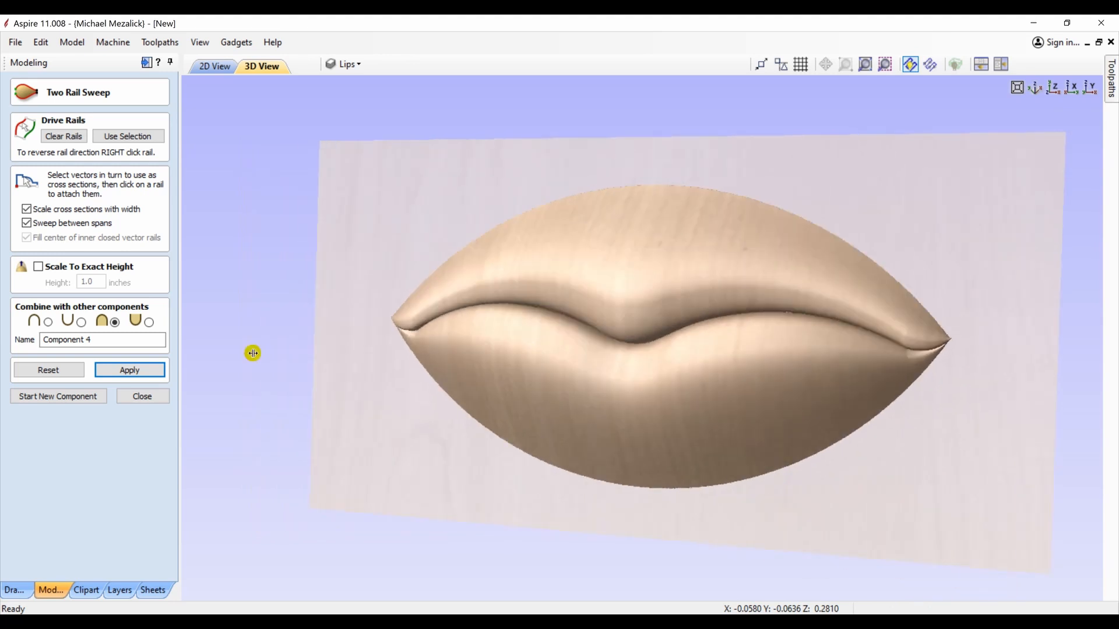
click(136, 371)
click(142, 396)
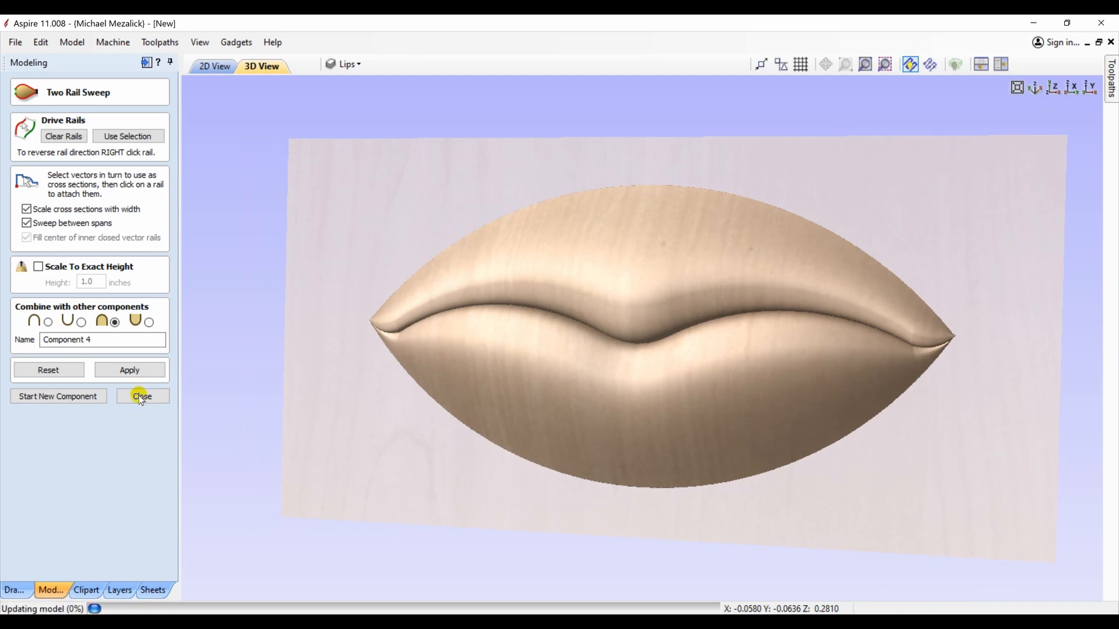
Step: Sculpt a copy of the visible model, smoothing the seam between the lips at strength 98 with Preserve Transparency off
click(129, 143)
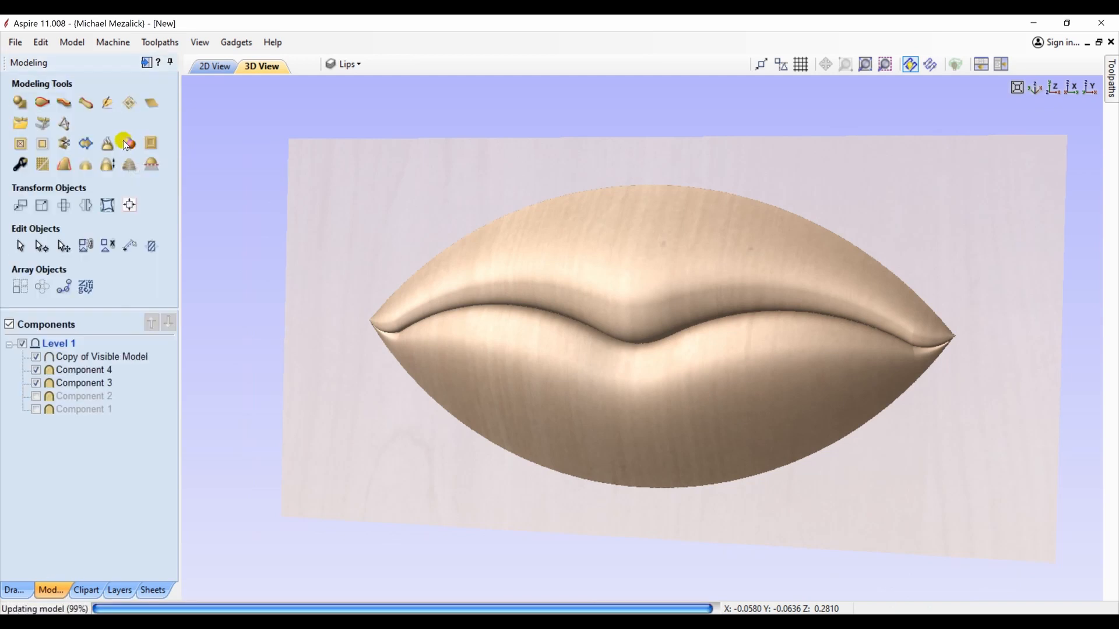
click(102, 356)
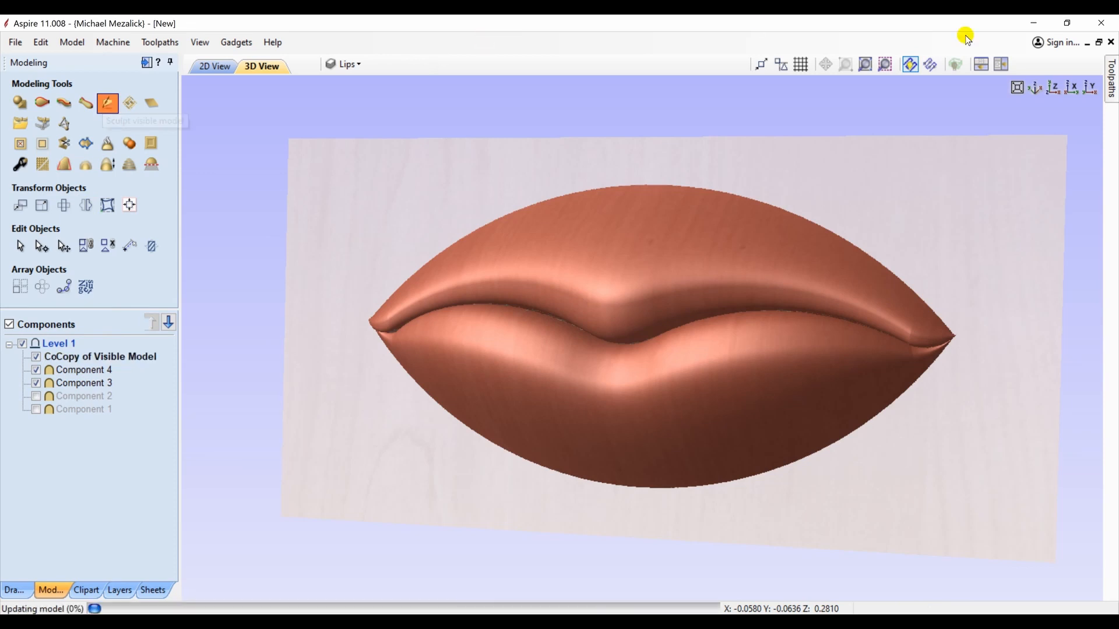
click(1052, 86)
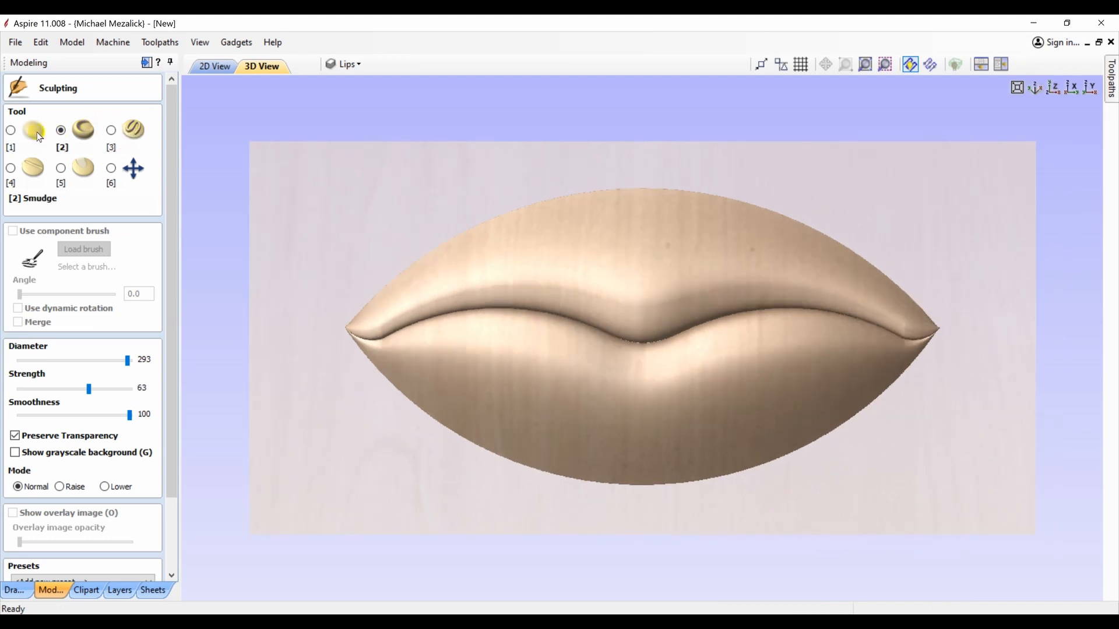
click(13, 436)
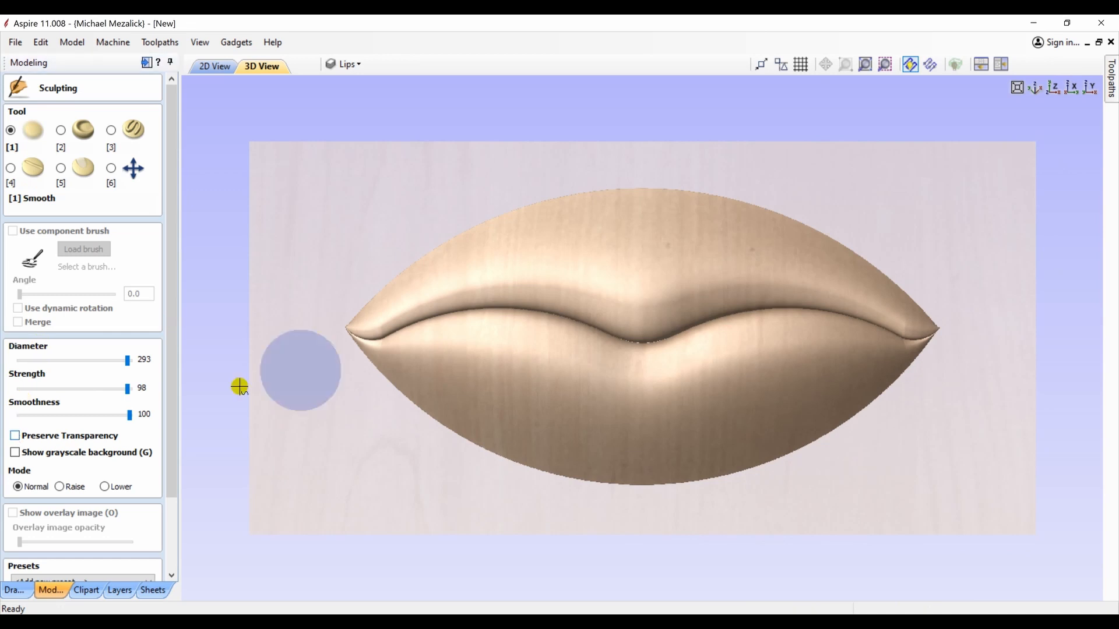
mouse_move(400, 325)
mouse_down()
mouse_move(512, 305)
mouse_move(635, 333)
mouse_move(517, 300)
mouse_move(502, 305)
mouse_move(587, 320)
mouse_move(706, 325)
mouse_move(744, 307)
mouse_move(892, 320)
mouse_move(754, 307)
mouse_move(827, 312)
mouse_move(737, 315)
mouse_move(699, 334)
mouse_move(607, 317)
mouse_up()
Step: Smudge a Cupid's bow notch into the middle of the upper lip's outer edge at strength 90
click(85, 135)
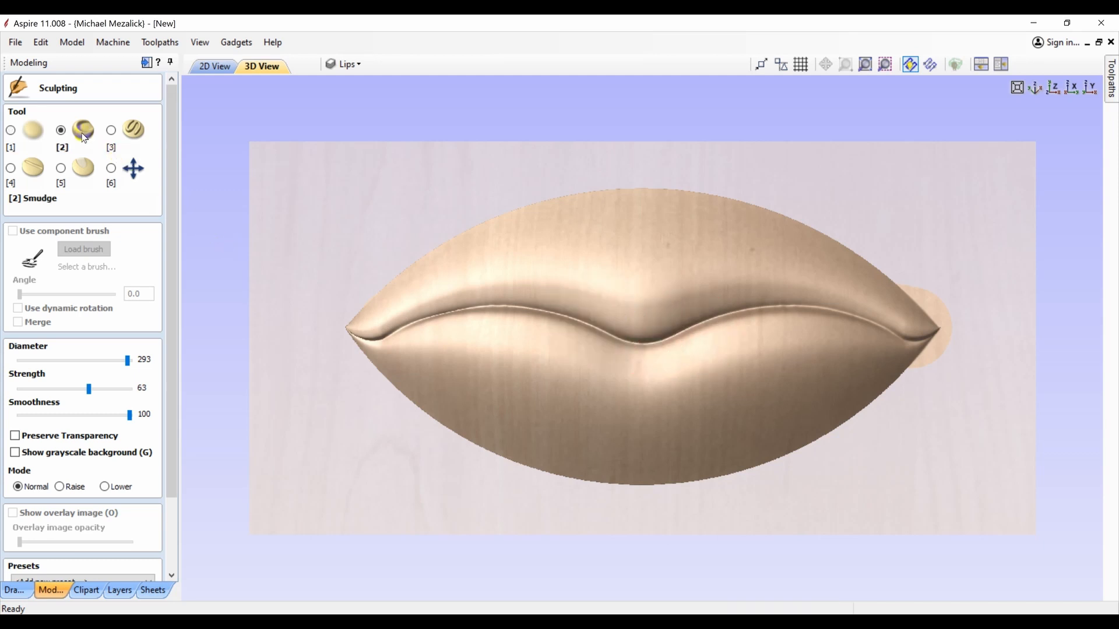
click(120, 390)
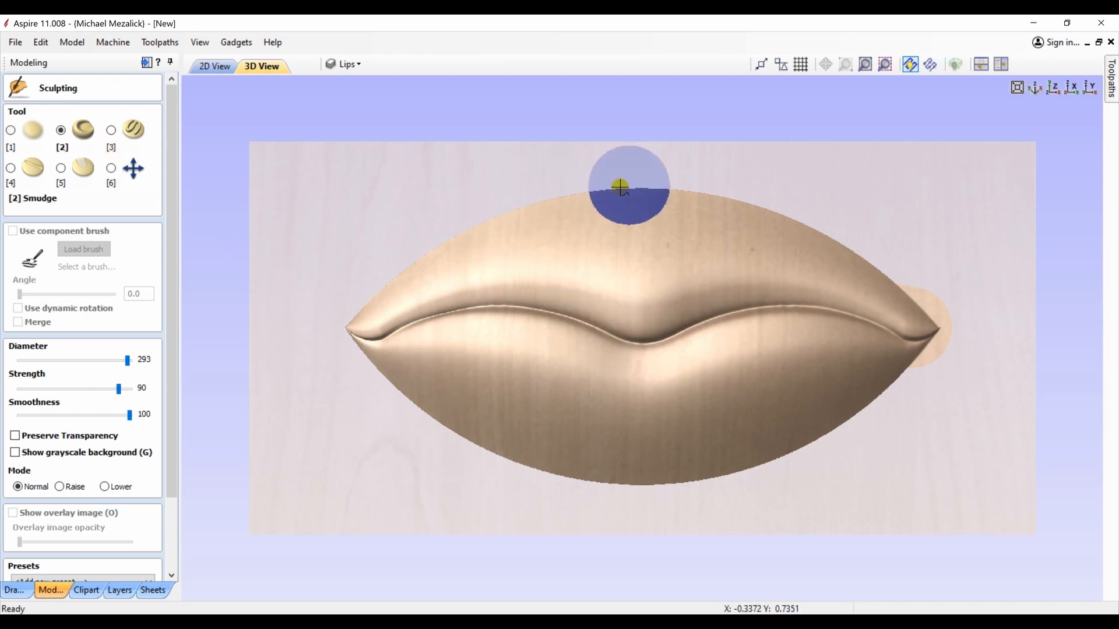
mouse_move(648, 176)
mouse_down()
mouse_move(645, 193)
mouse_move(625, 194)
mouse_move(681, 197)
mouse_move(620, 182)
mouse_move(628, 201)
mouse_move(577, 188)
mouse_up()
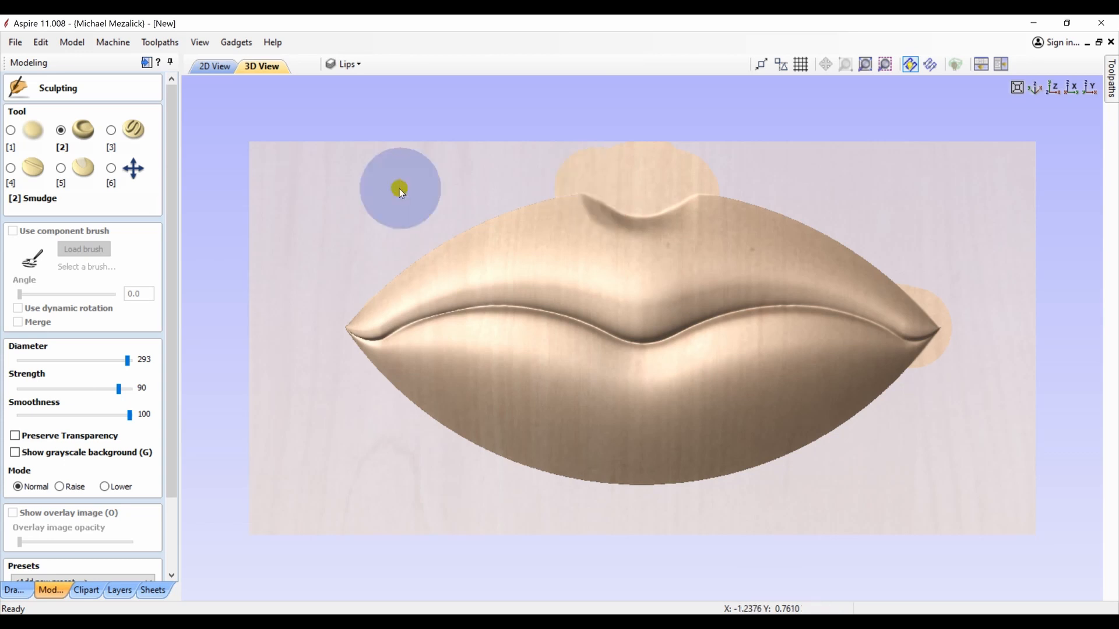
Step: Smooth the area around the notch and the seam out to both mouth corners, and accept the sculpted model
click(35, 131)
mouse_move(577, 197)
mouse_down()
mouse_move(604, 204)
mouse_move(590, 210)
mouse_move(606, 217)
mouse_move(699, 212)
mouse_move(629, 220)
mouse_move(568, 207)
mouse_move(709, 207)
mouse_move(682, 219)
mouse_up()
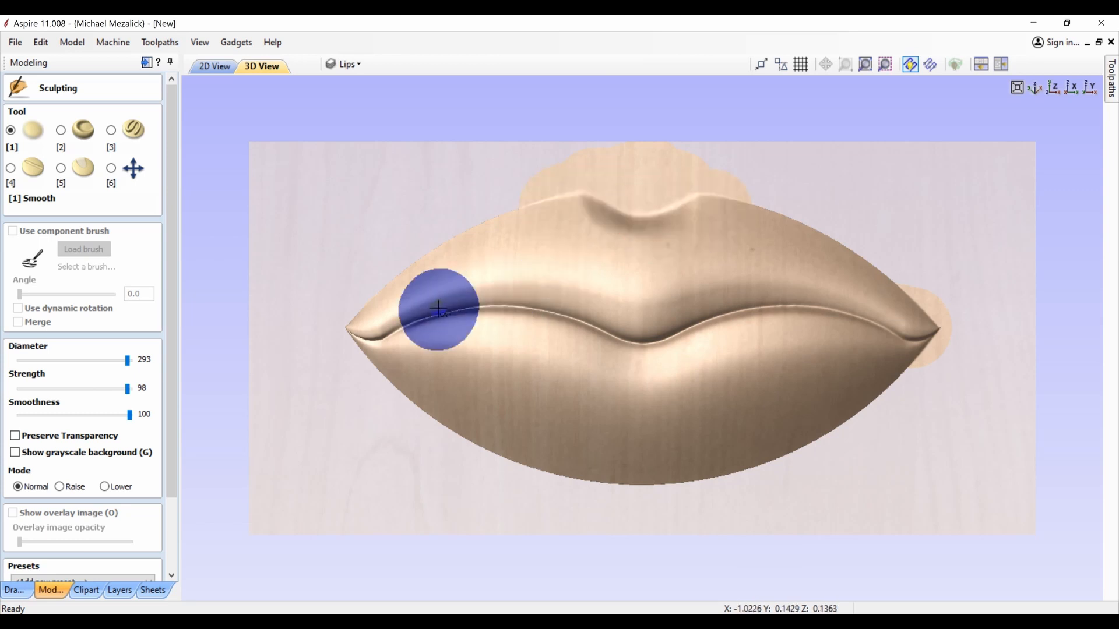
mouse_move(438, 309)
mouse_down()
mouse_move(342, 327)
mouse_move(507, 327)
mouse_move(700, 299)
mouse_move(789, 299)
mouse_move(953, 337)
mouse_up()
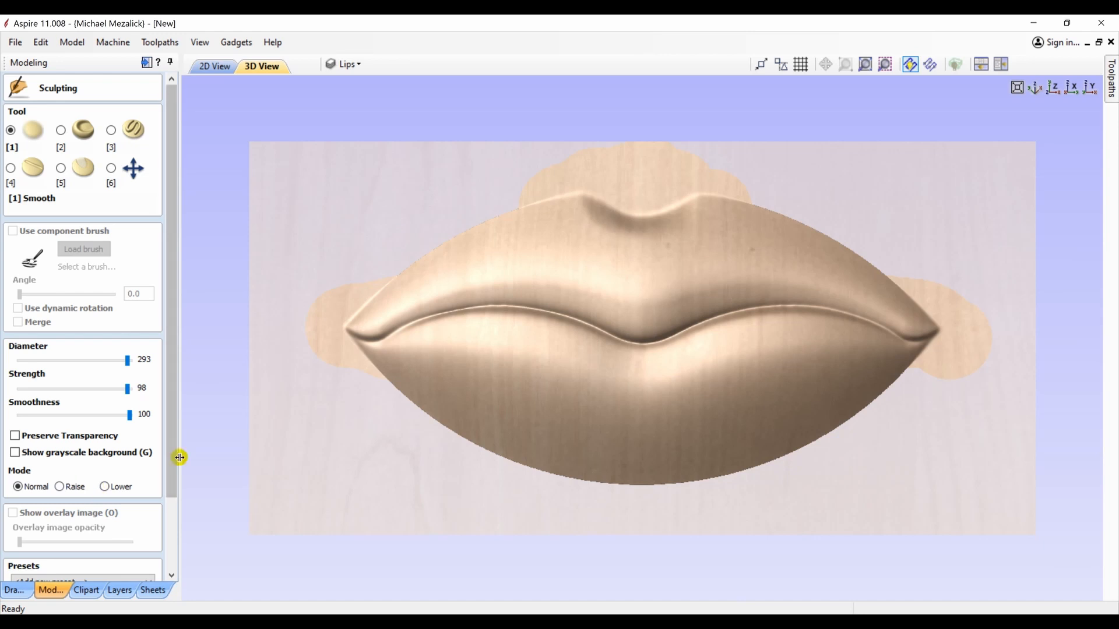
drag(175, 456, 173, 553)
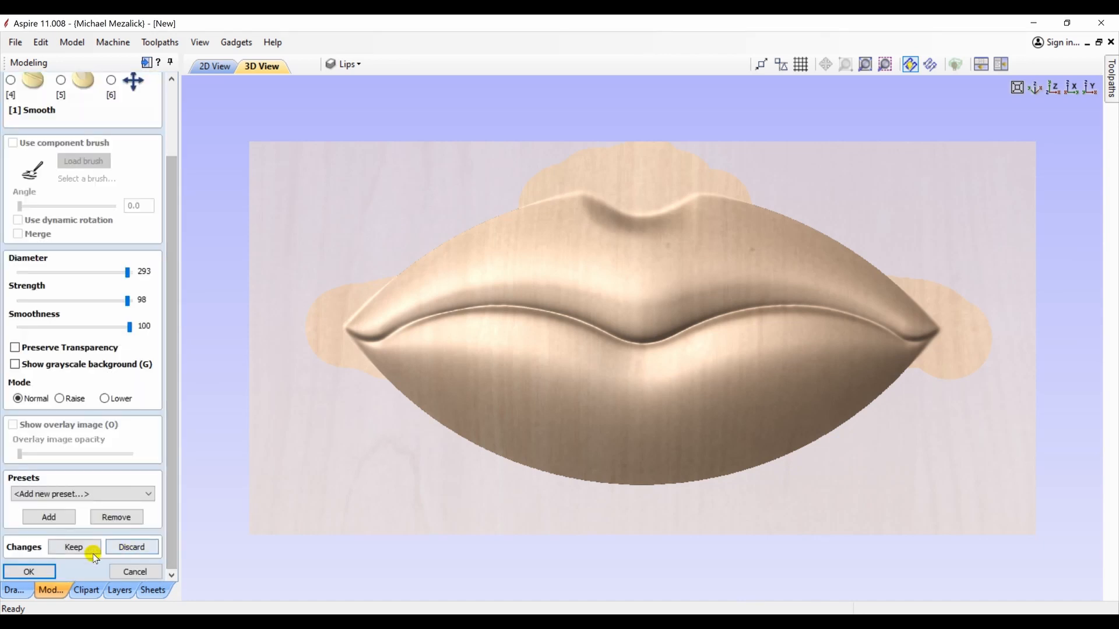
click(46, 573)
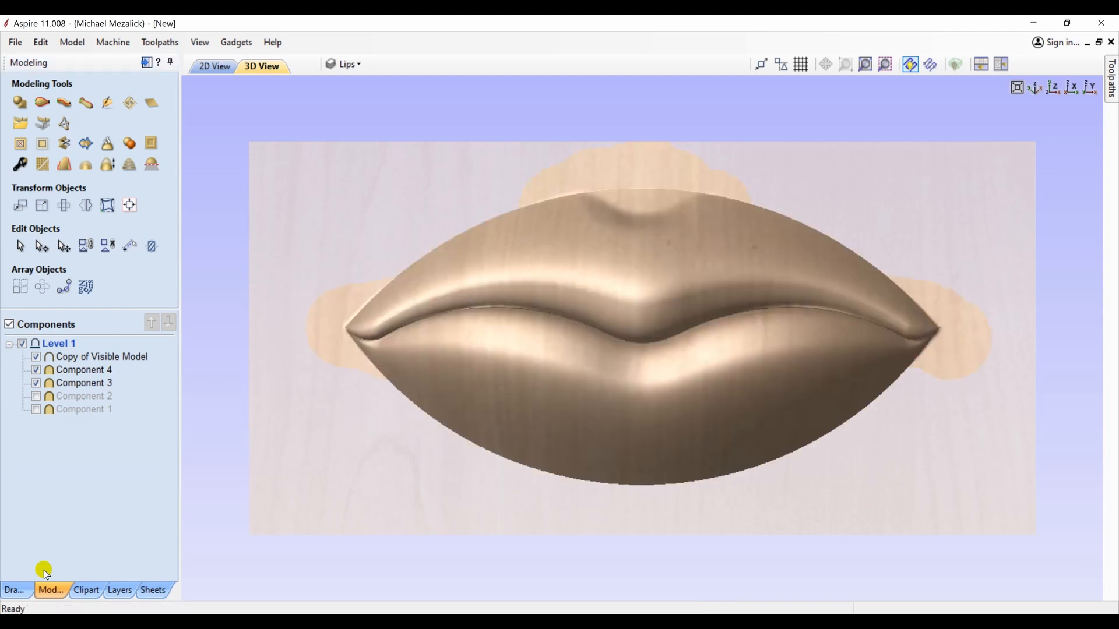
Step: Hide Component 4 and Component 3 so only the sculpted Copy of Visible Model is shown
click(36, 370)
click(37, 383)
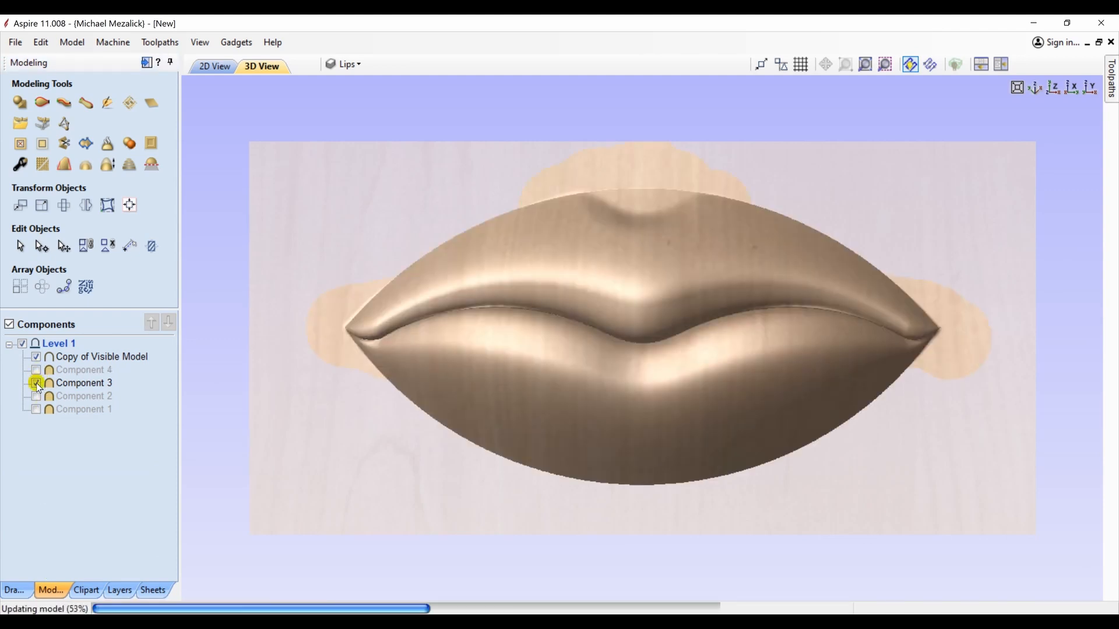
click(36, 383)
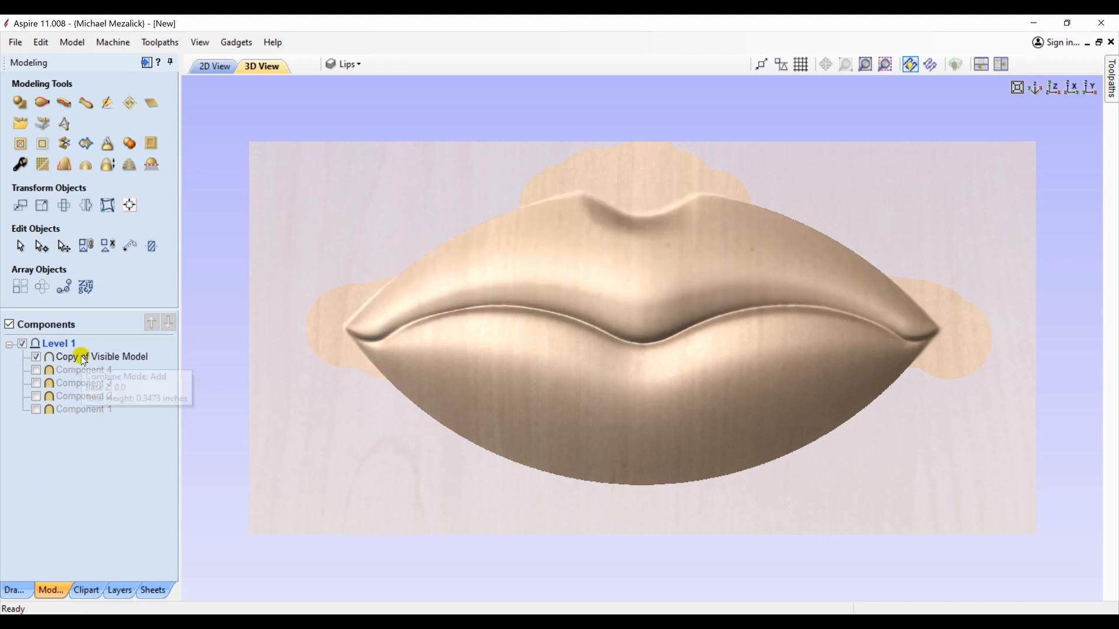
Step: Set the base height of the Copy of Visible Model to -0.01 inches and bake the component
click(83, 357)
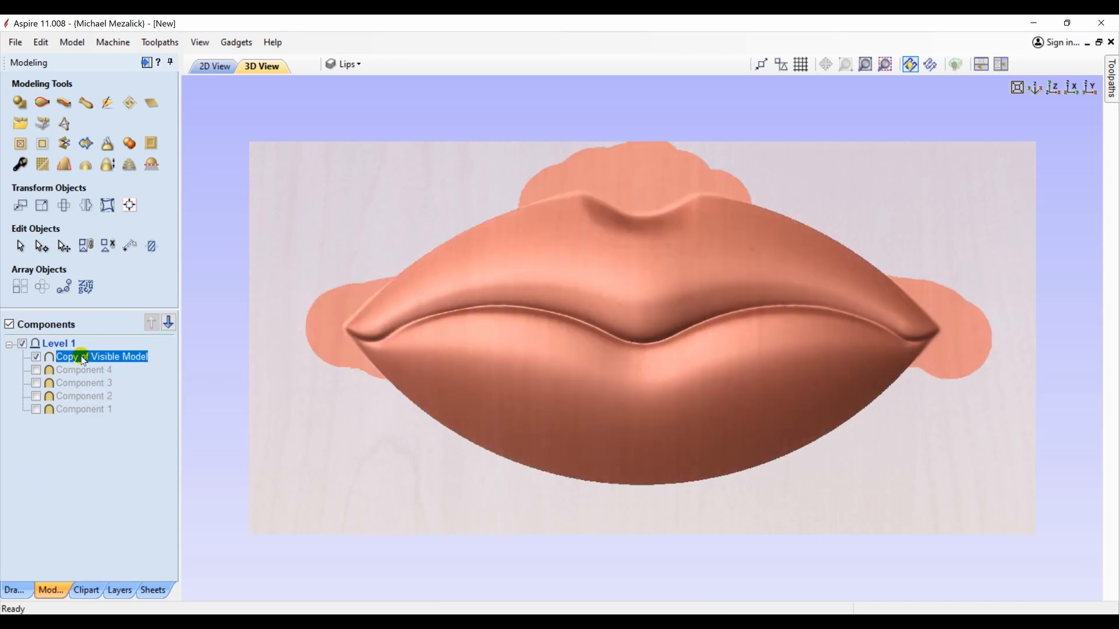
click(21, 169)
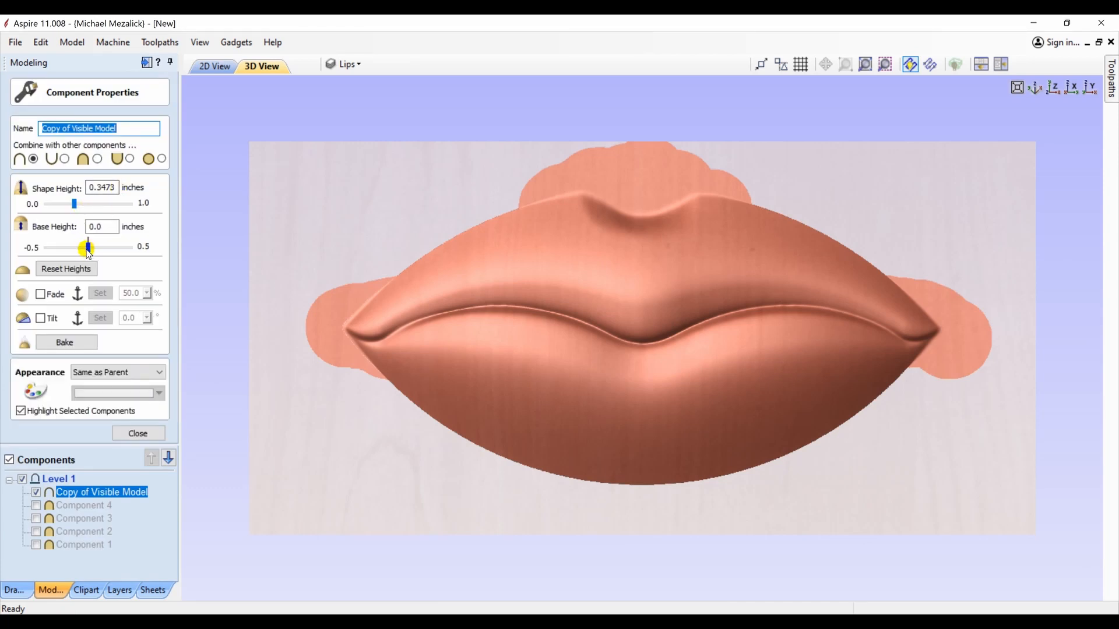
drag(88, 250, 86, 250)
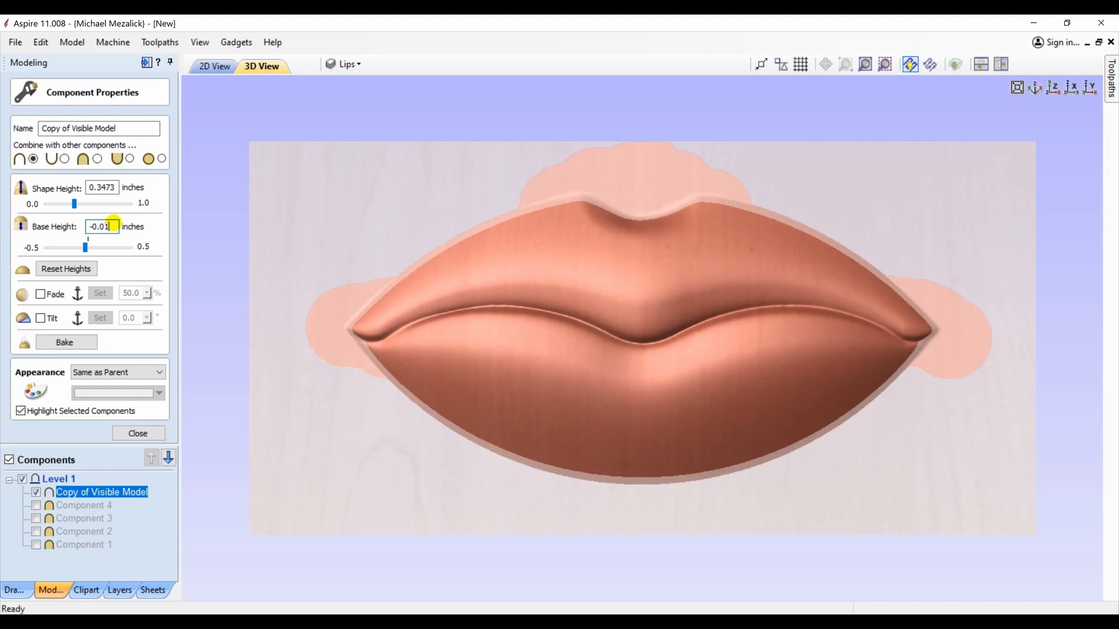
key(Return)
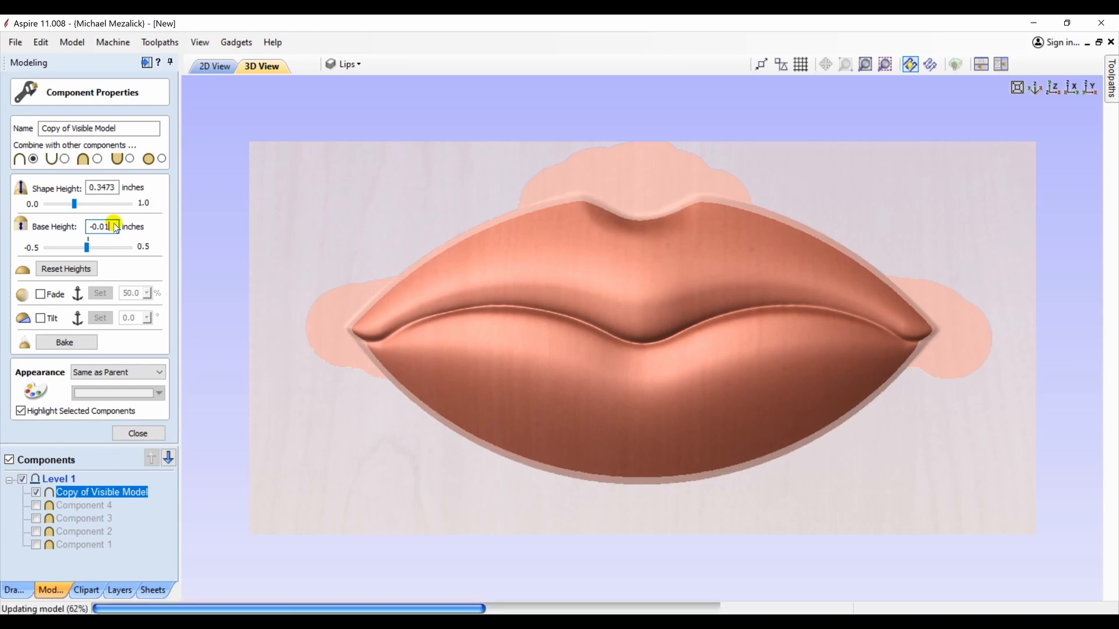
click(66, 343)
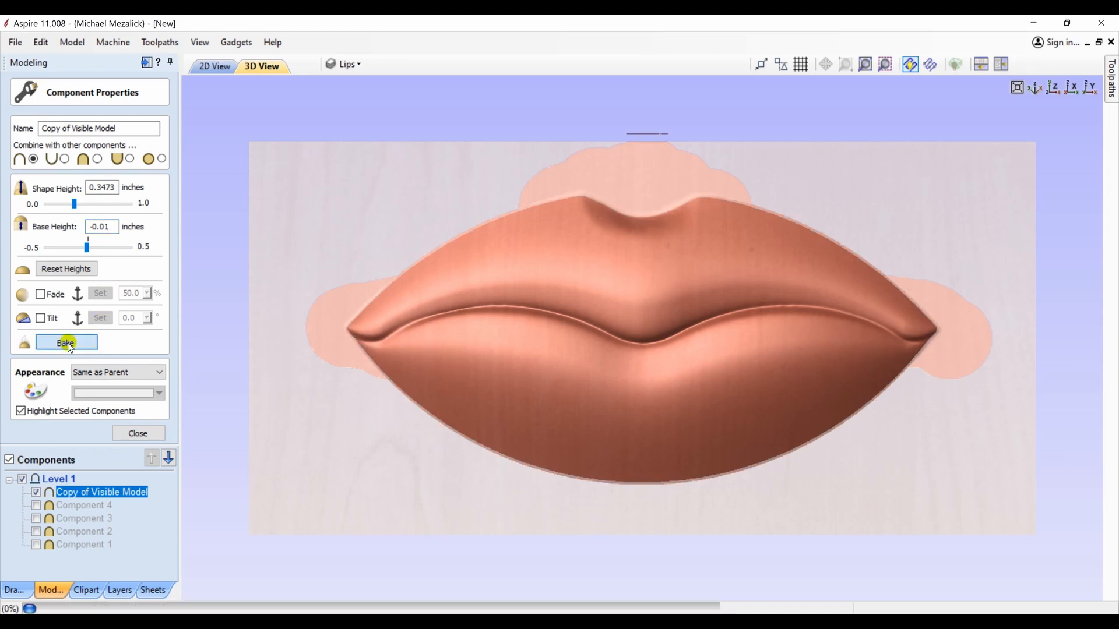
click(134, 432)
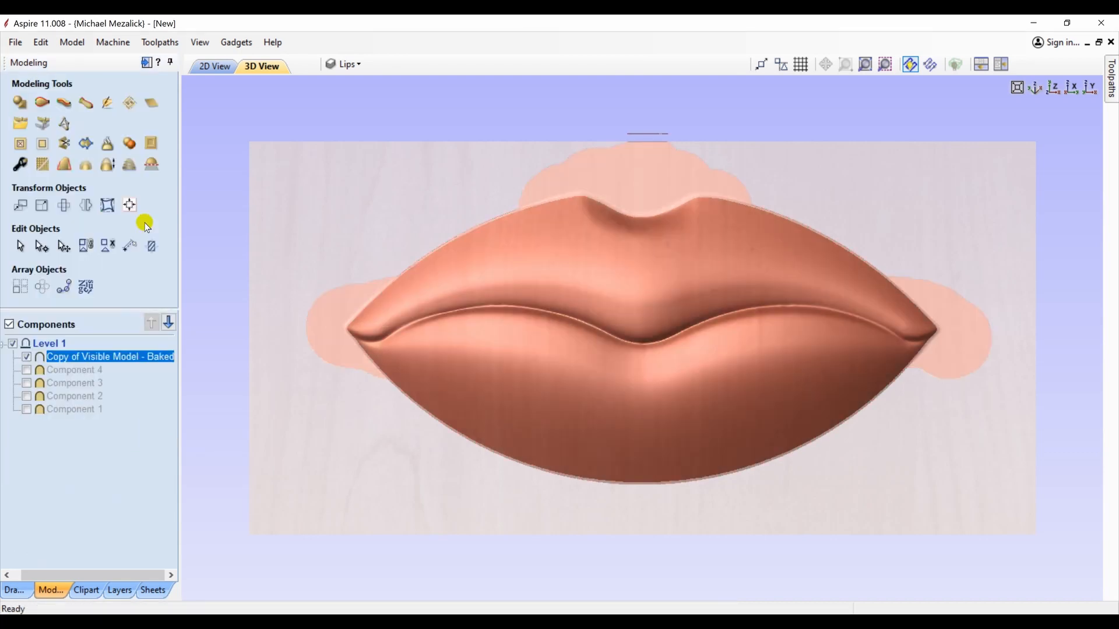
Step: Replace everything below 0.0 in the baked lips component with transparent
click(152, 164)
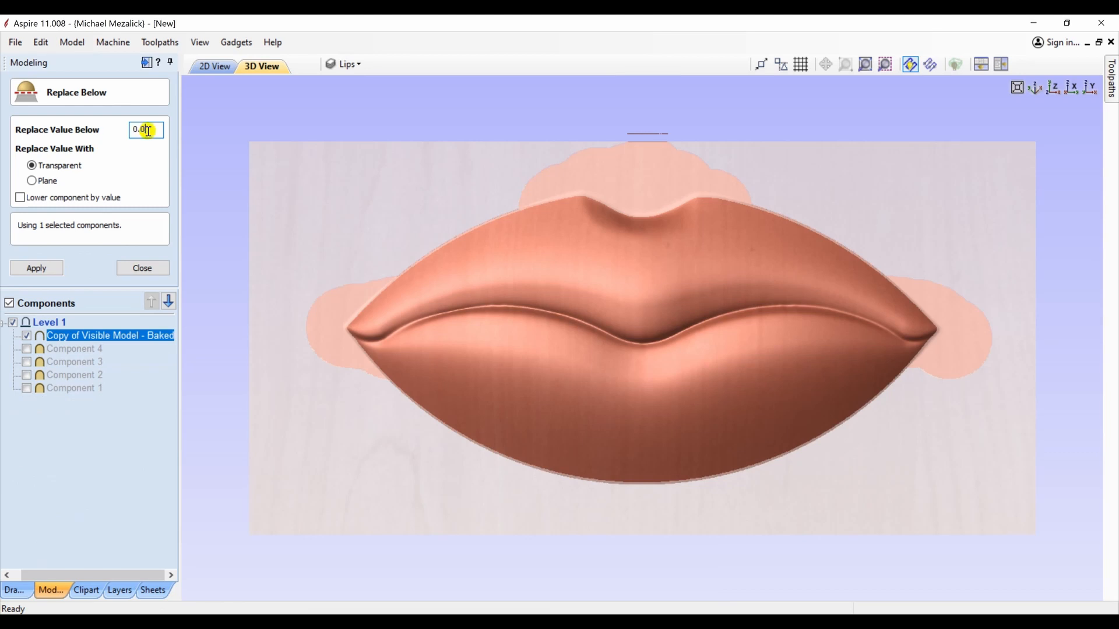
click(37, 268)
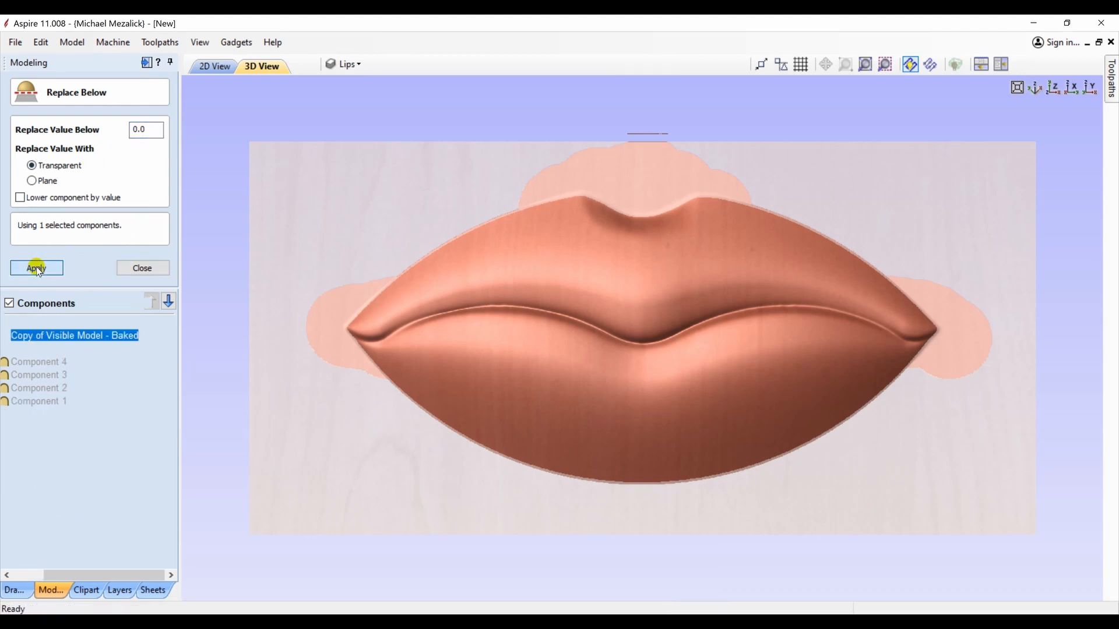
click(142, 268)
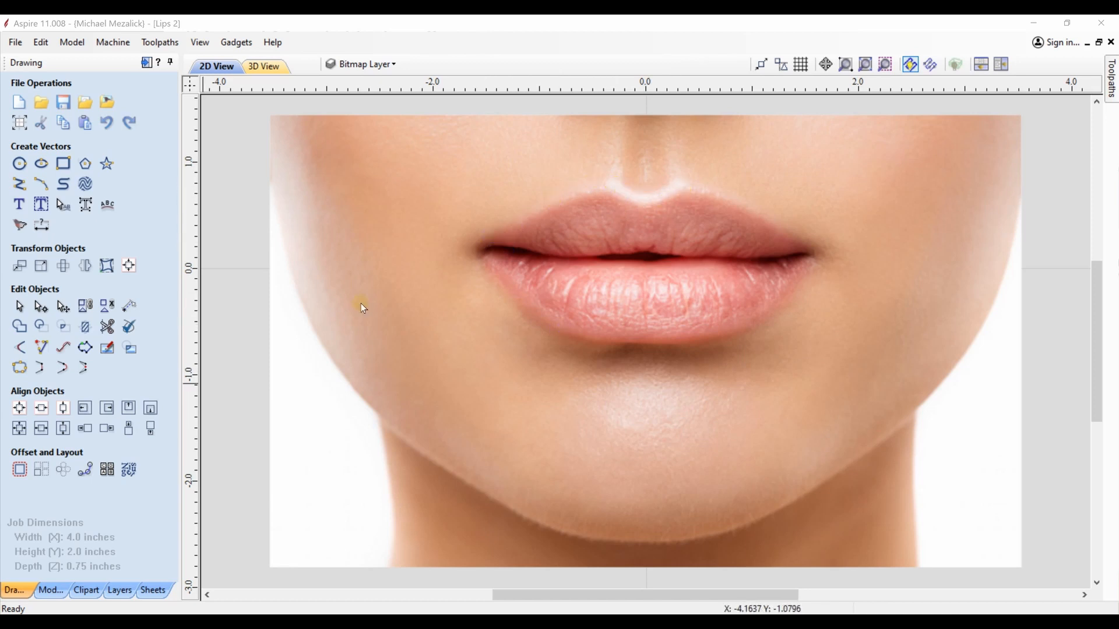
Step: In the Lips 2 file, show Layer 1 and hide the Bitmap Layer to leave only the traced lip vectors
click(387, 64)
click(351, 103)
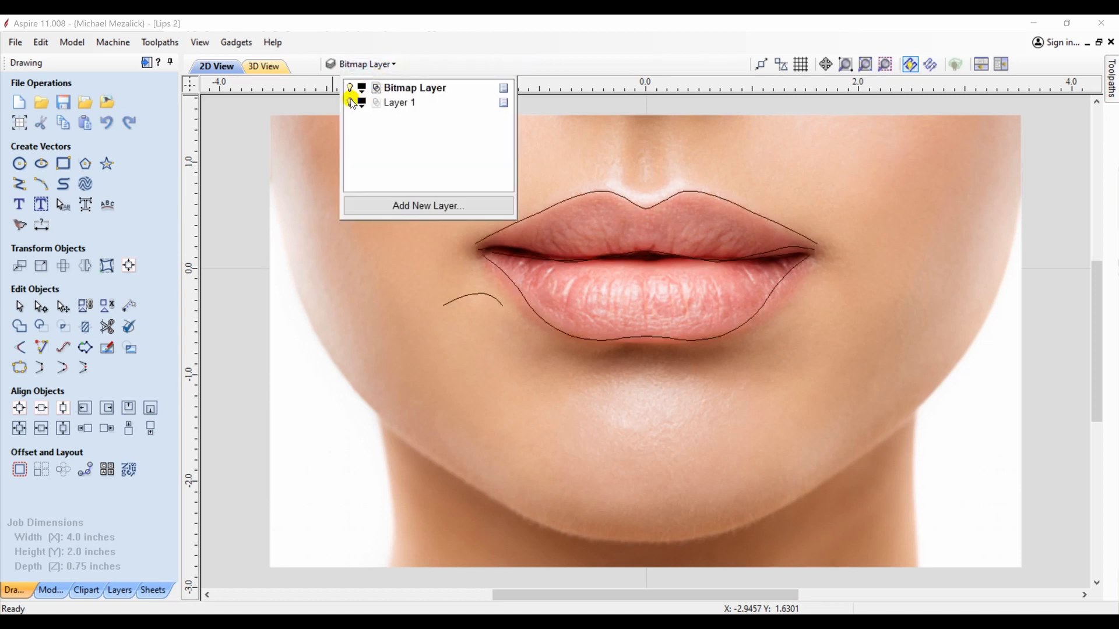
click(350, 88)
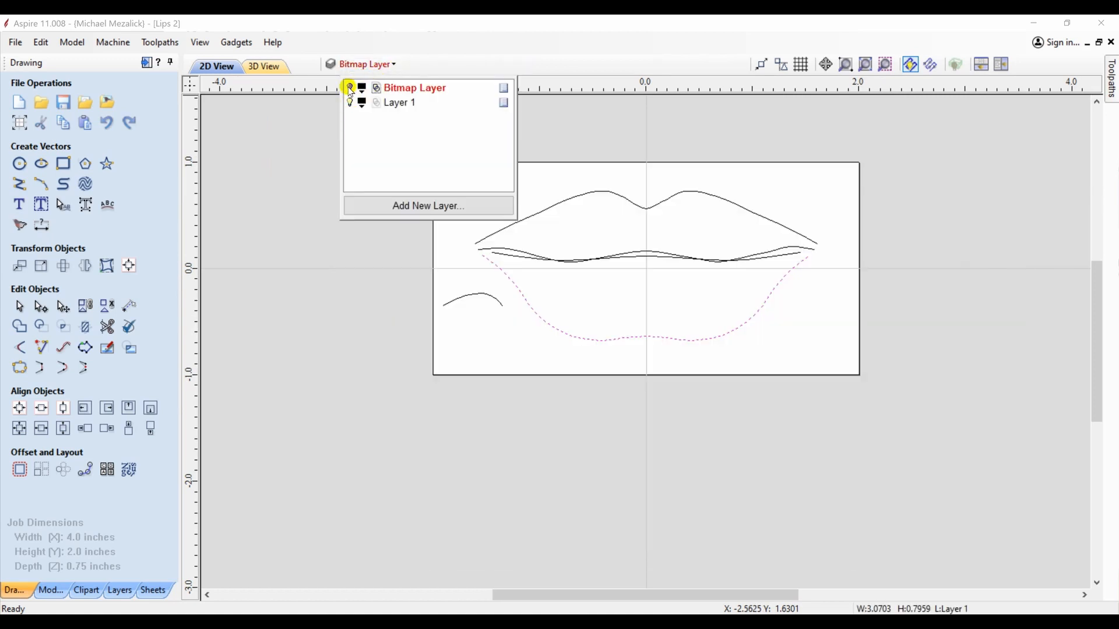
click(445, 260)
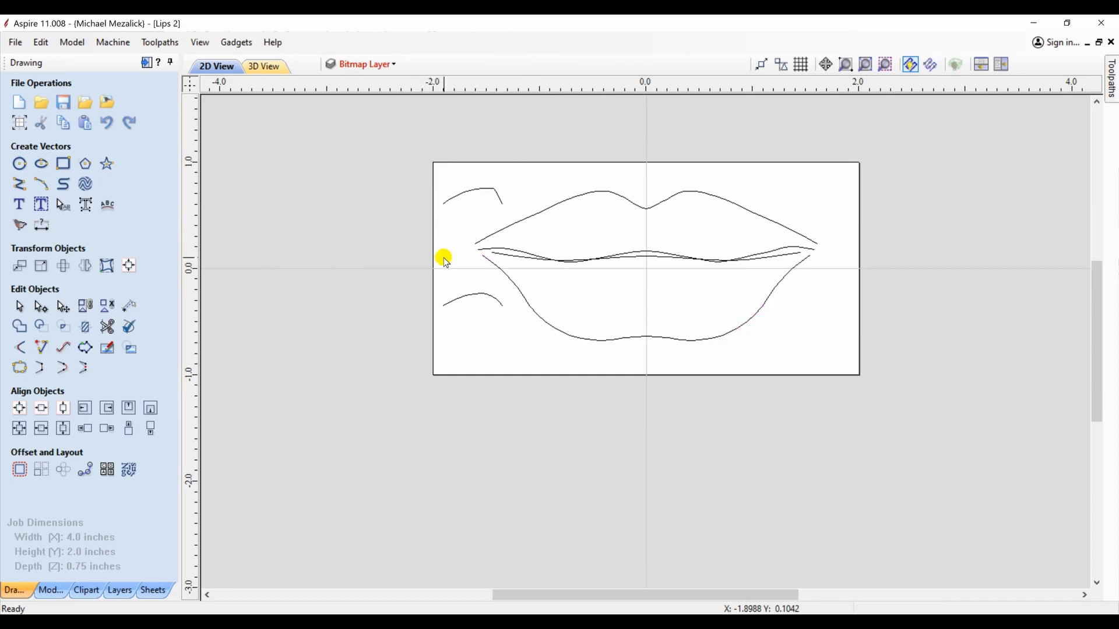
Step: Start a Two Rail Sweep using the notched upper lip outline and the wavier middle curve as drive rails
click(530, 221)
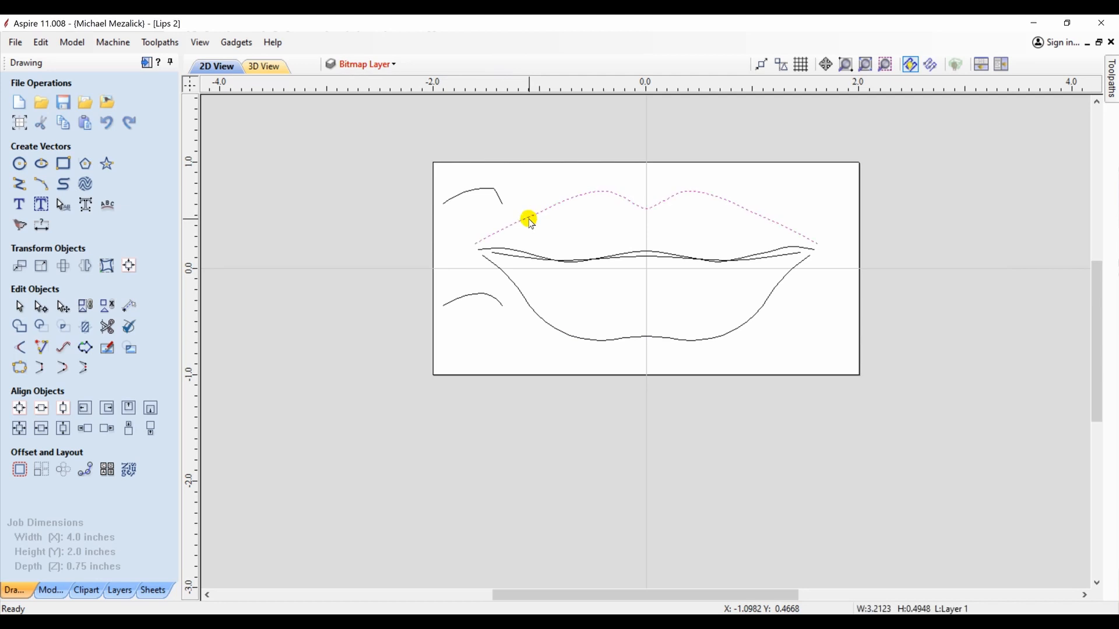
shift+click(520, 255)
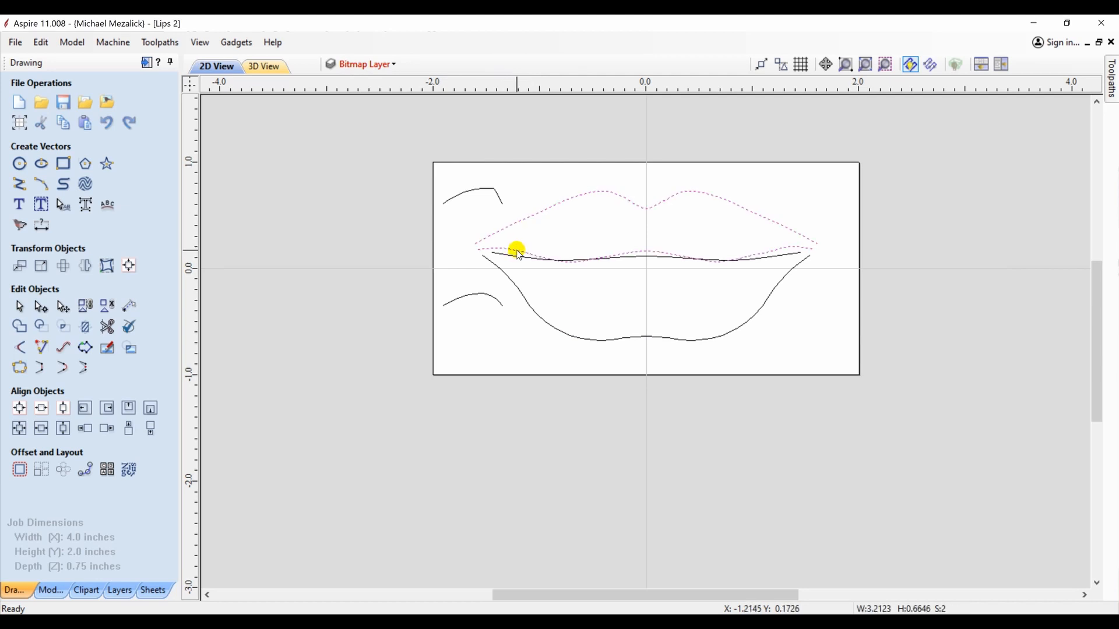
click(51, 591)
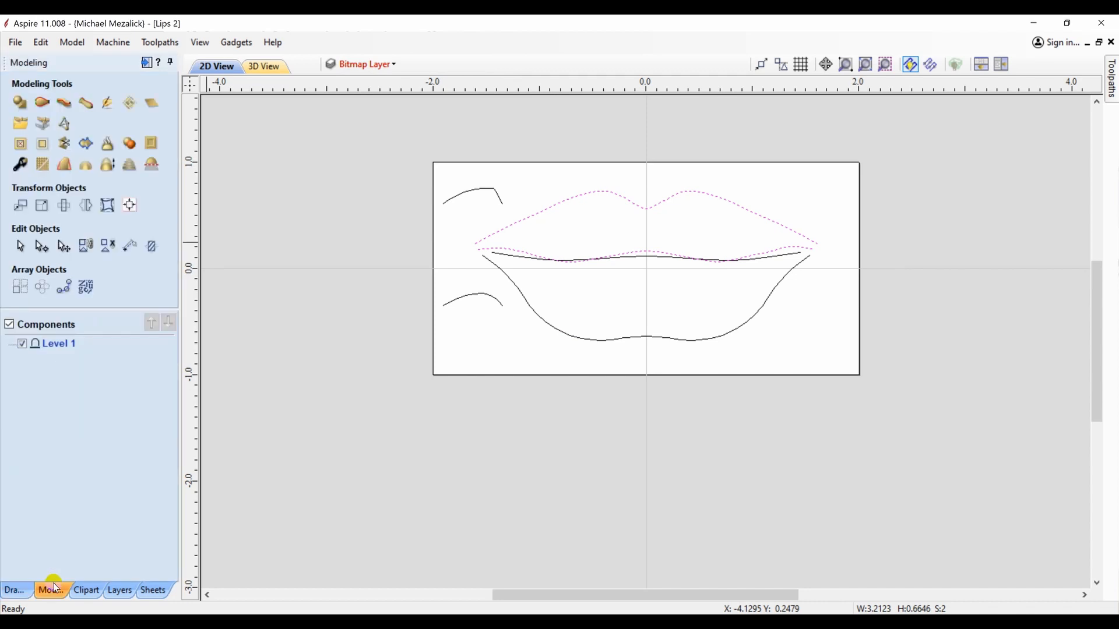
click(42, 105)
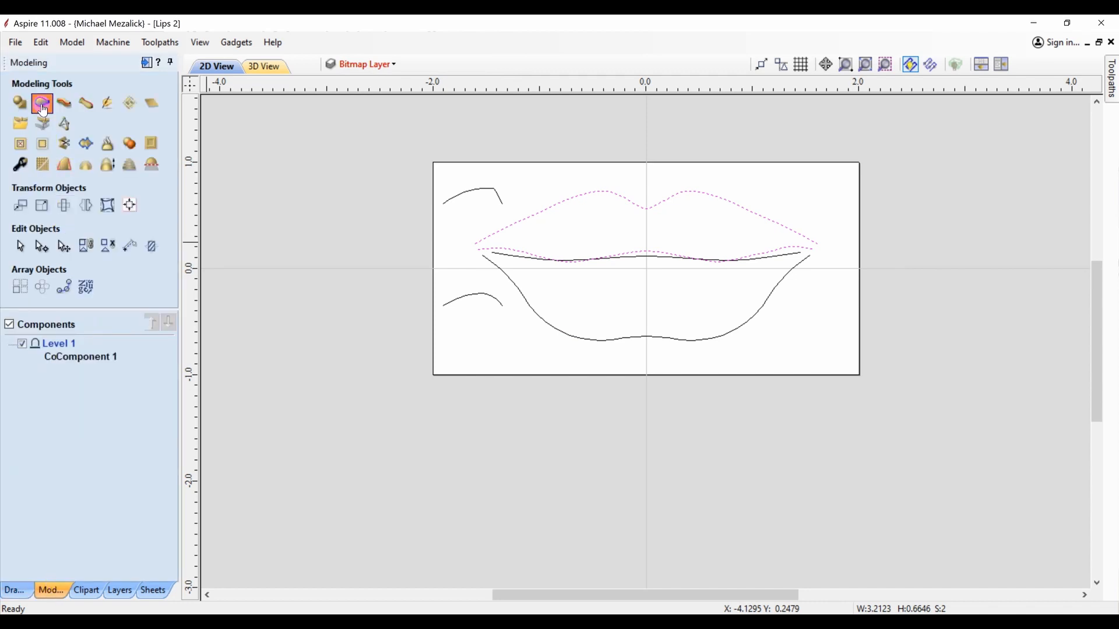
click(117, 136)
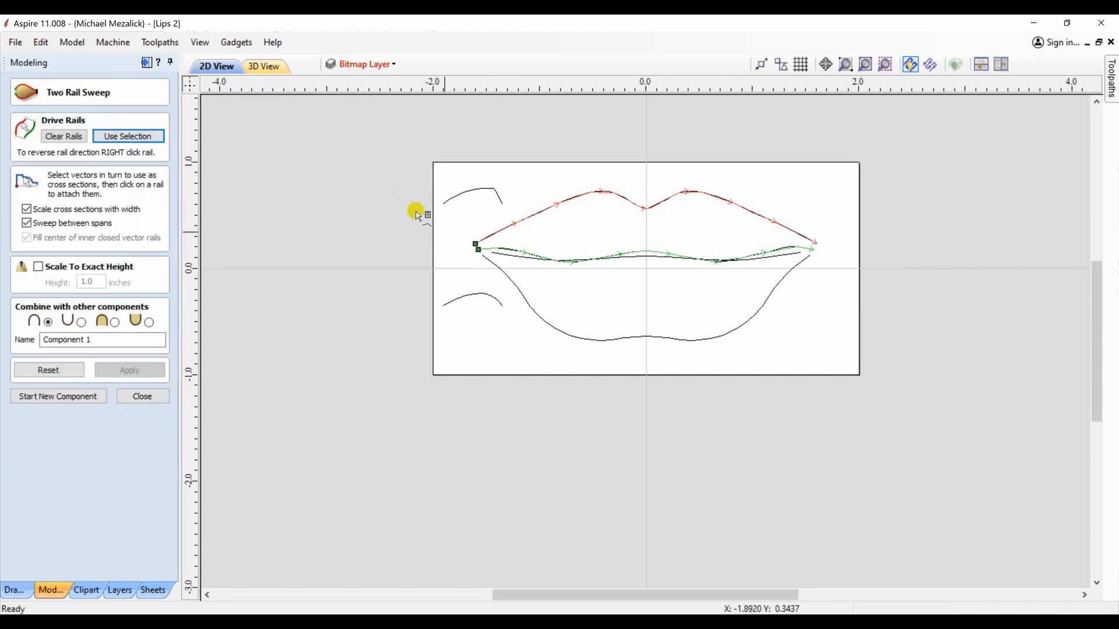
Step: Sweep the lower profile arc along the upper-lip rails and inspect the result in 3D, with the Bitmap Layer shown in 2D
click(480, 297)
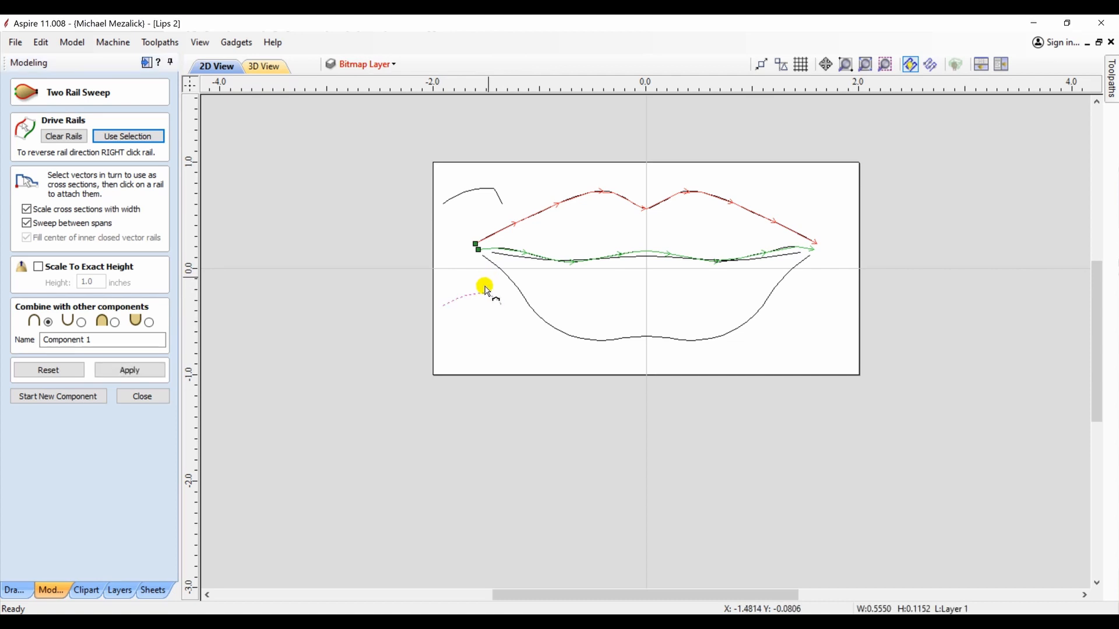
click(120, 372)
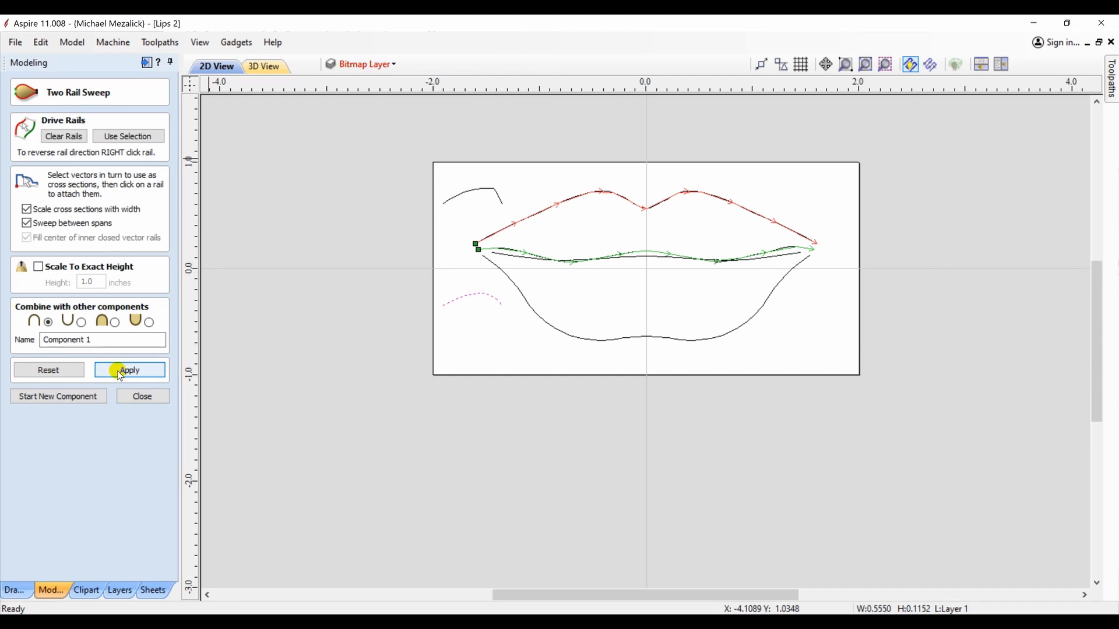
click(396, 66)
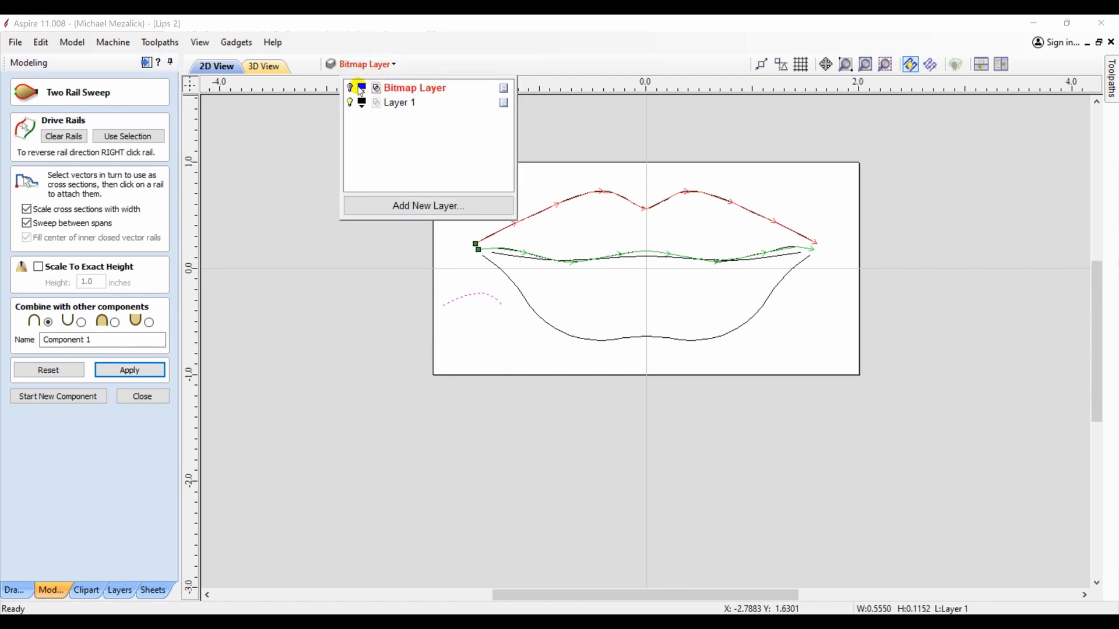
click(351, 88)
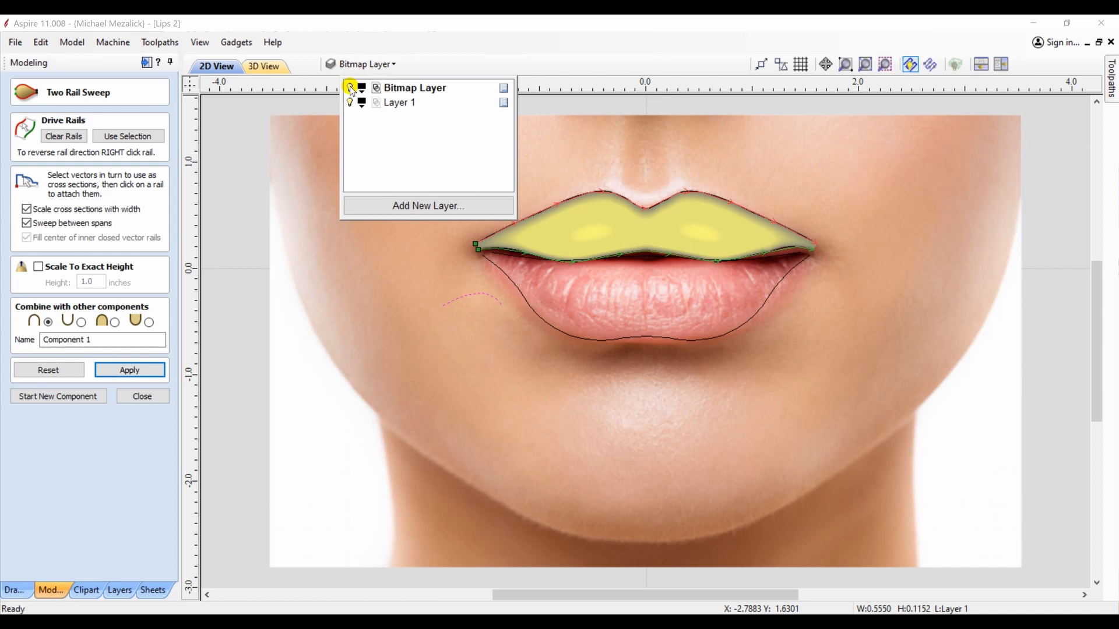
click(271, 66)
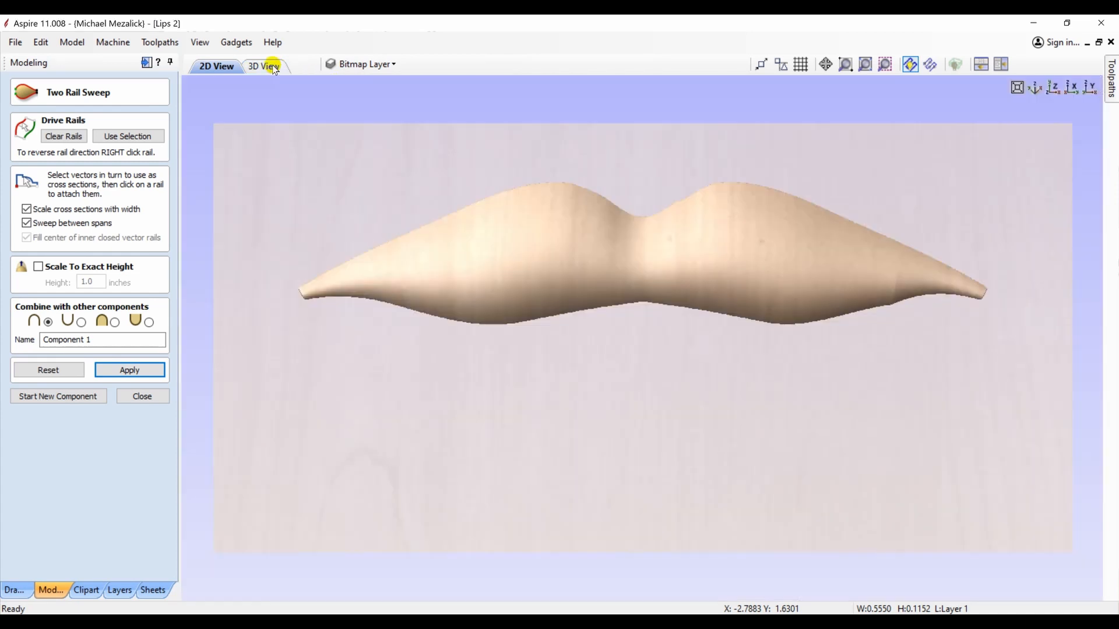
drag(618, 342, 676, 362)
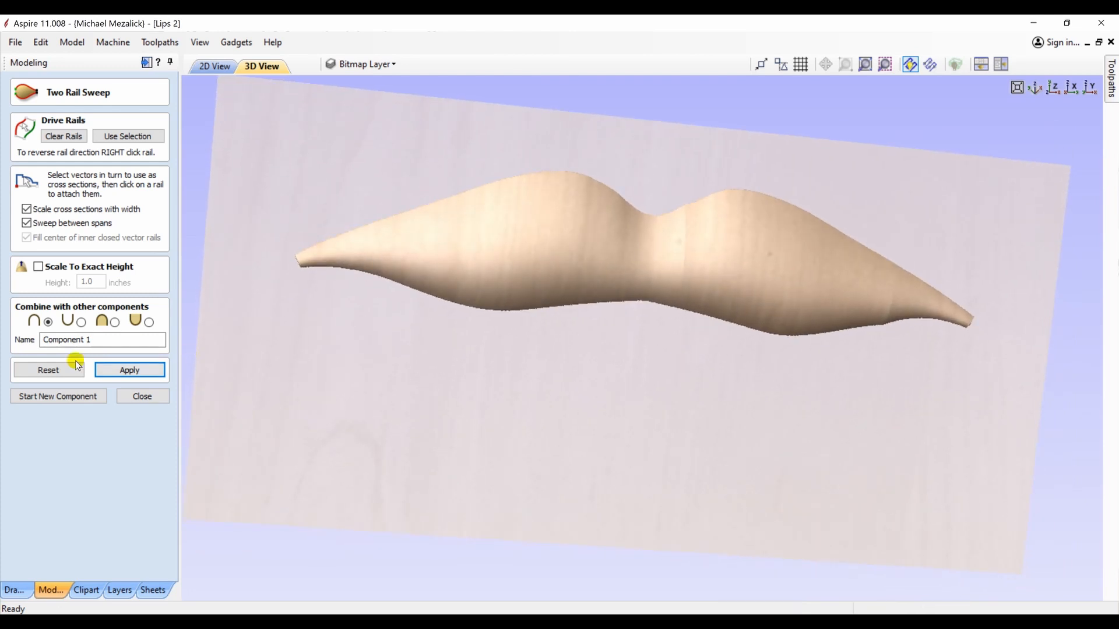
Step: Reset the upper-lip sweep and make Layer 1 the active layer
click(41, 371)
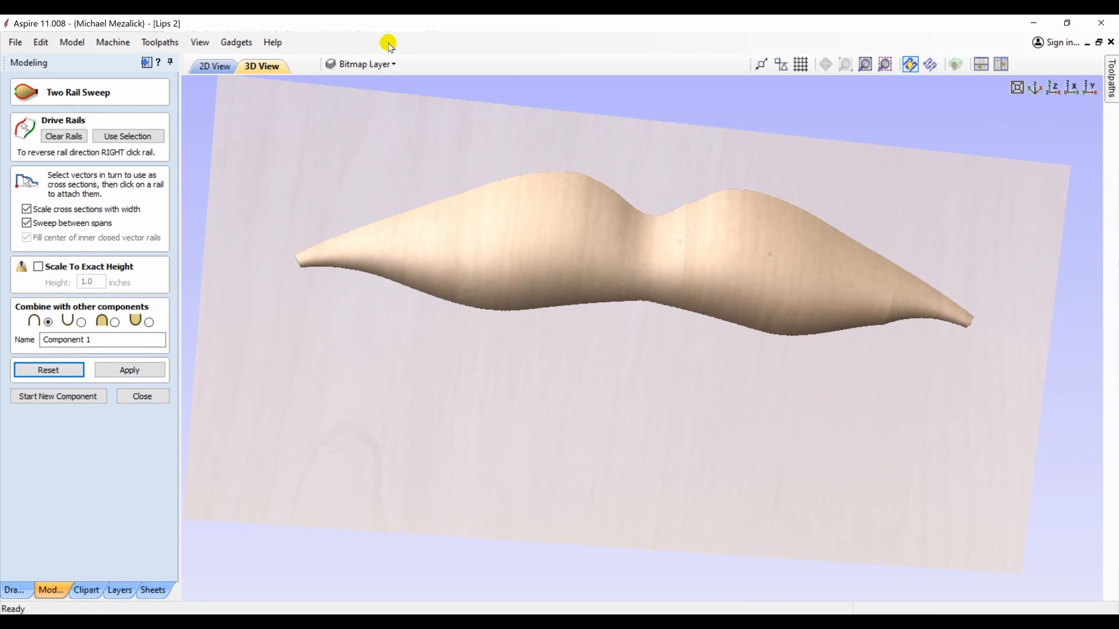
click(395, 65)
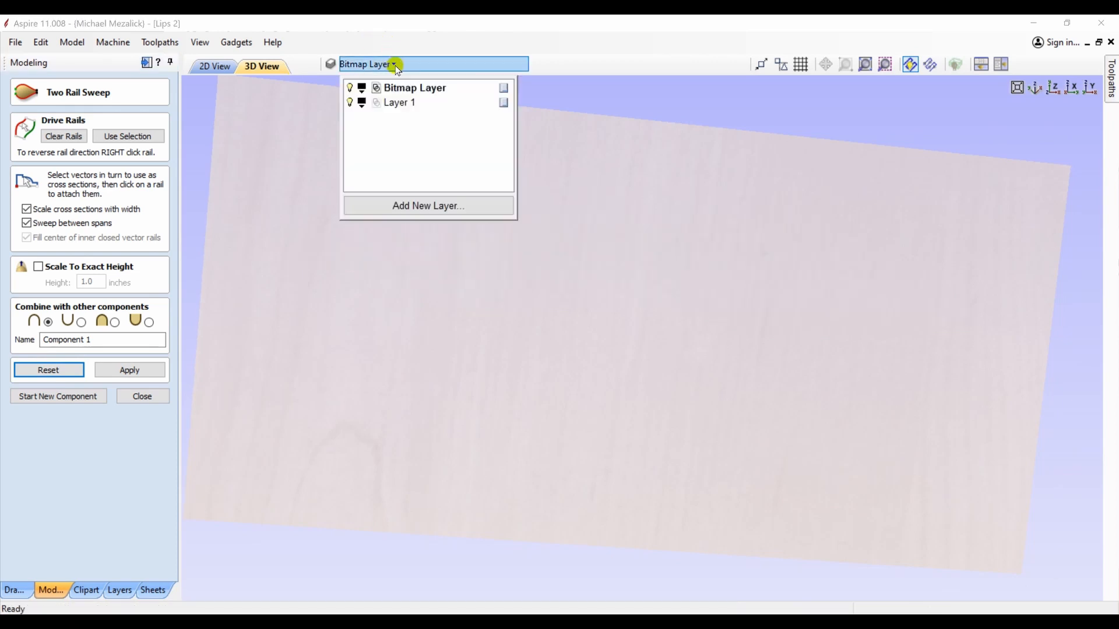
click(394, 103)
click(223, 68)
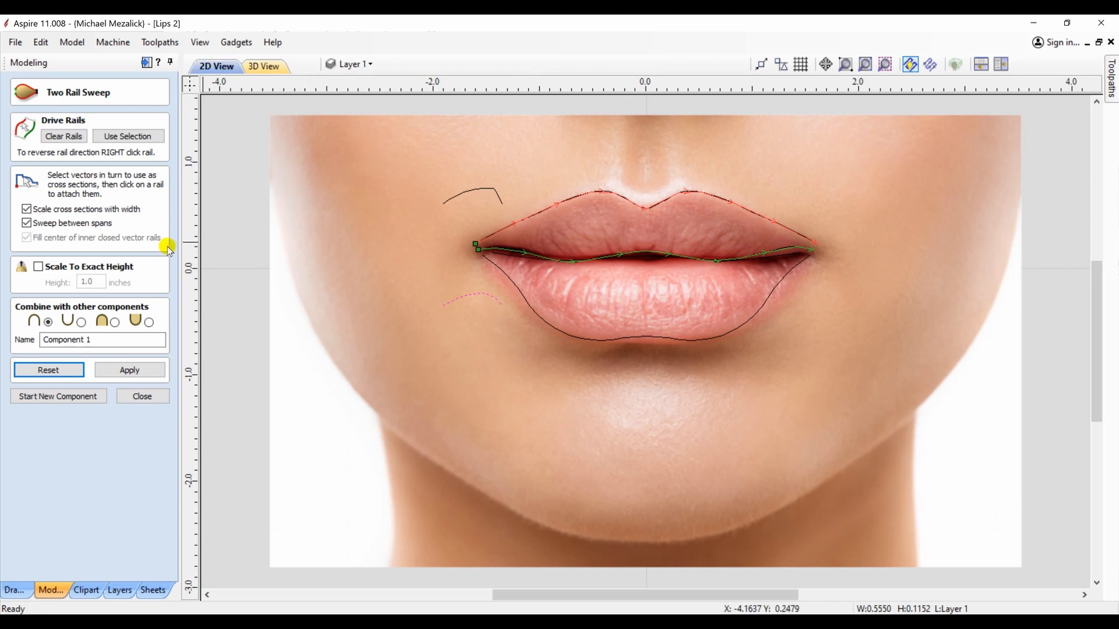
Step: Clear the drive rails of the sweep and hide the Bitmap Layer
click(65, 137)
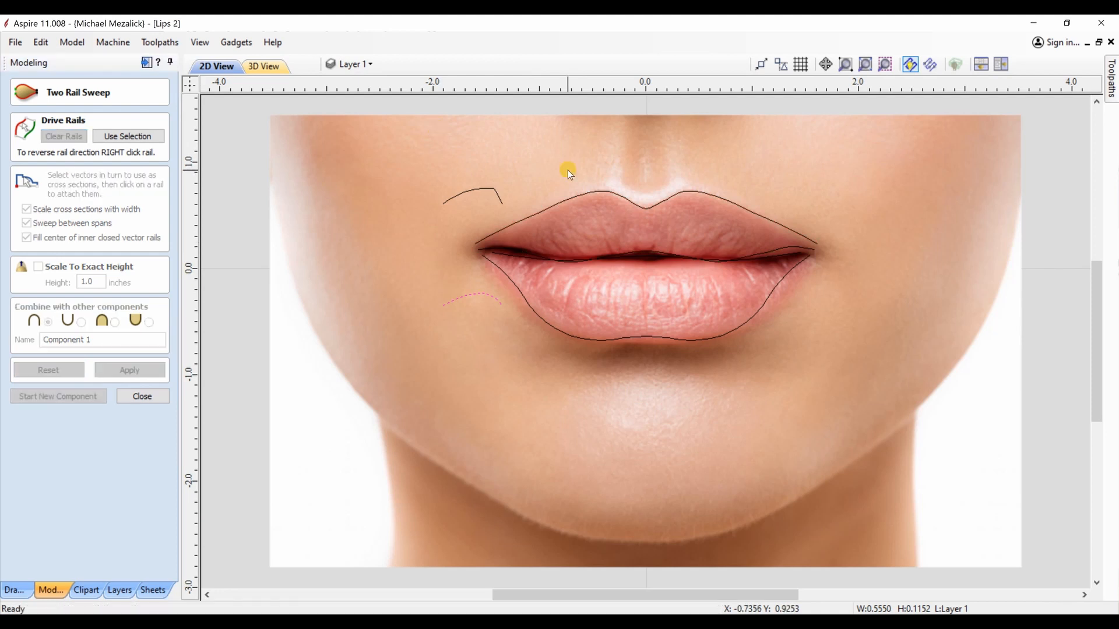
click(367, 64)
click(569, 200)
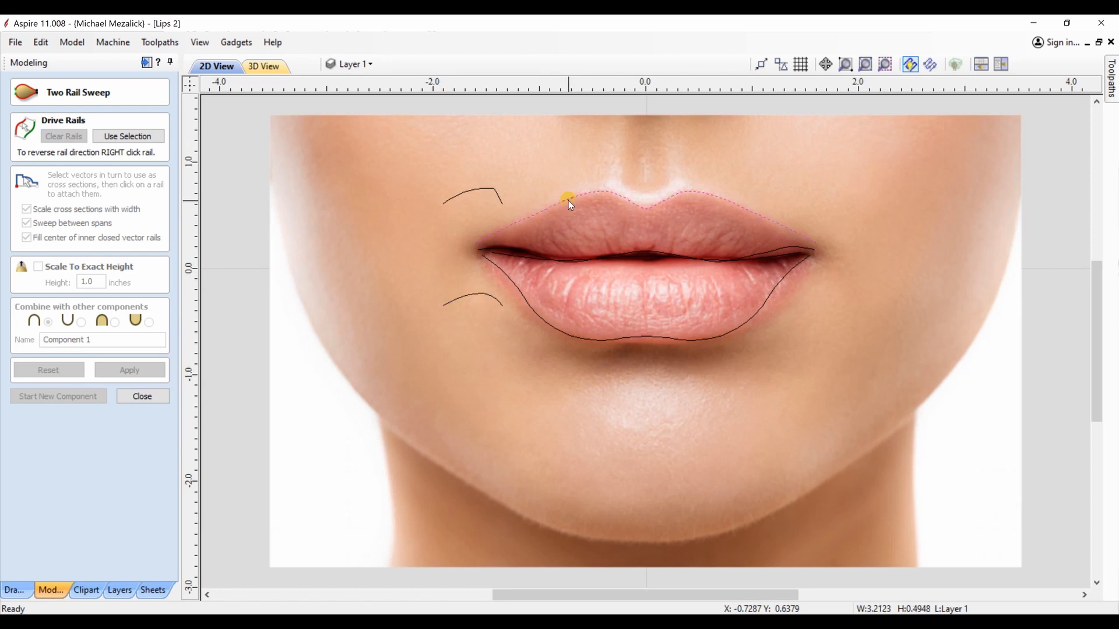
shift+click(561, 260)
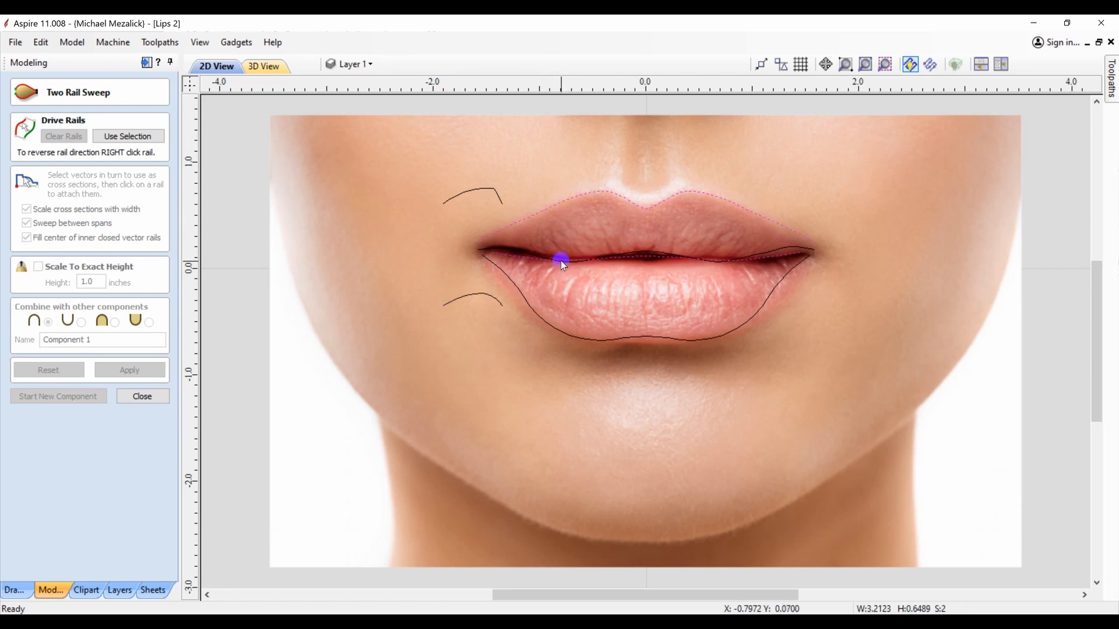
click(366, 62)
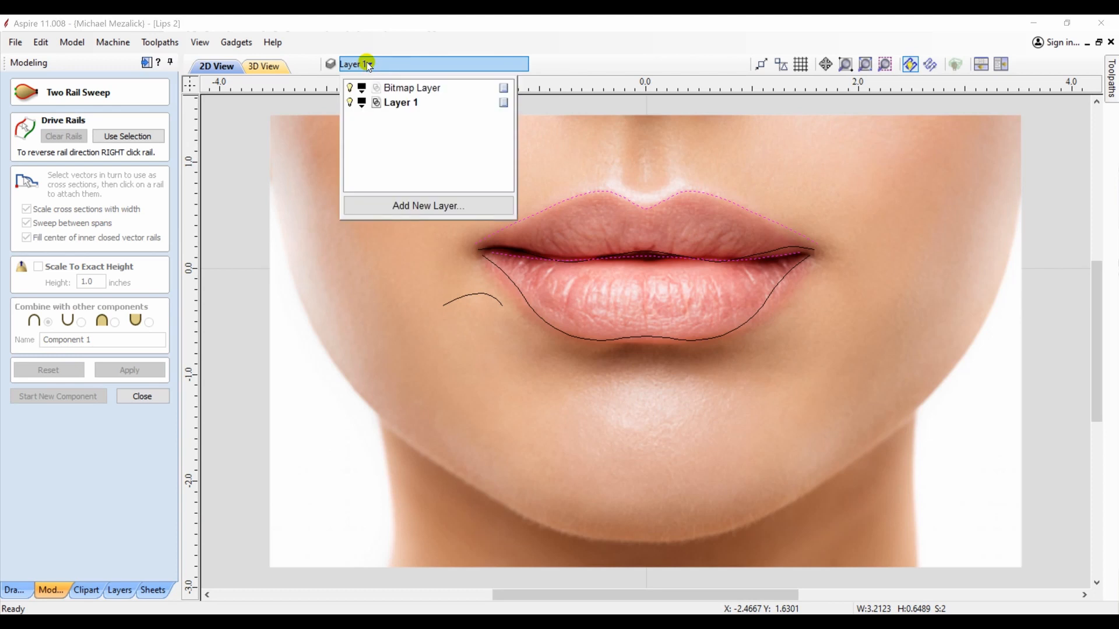
click(351, 87)
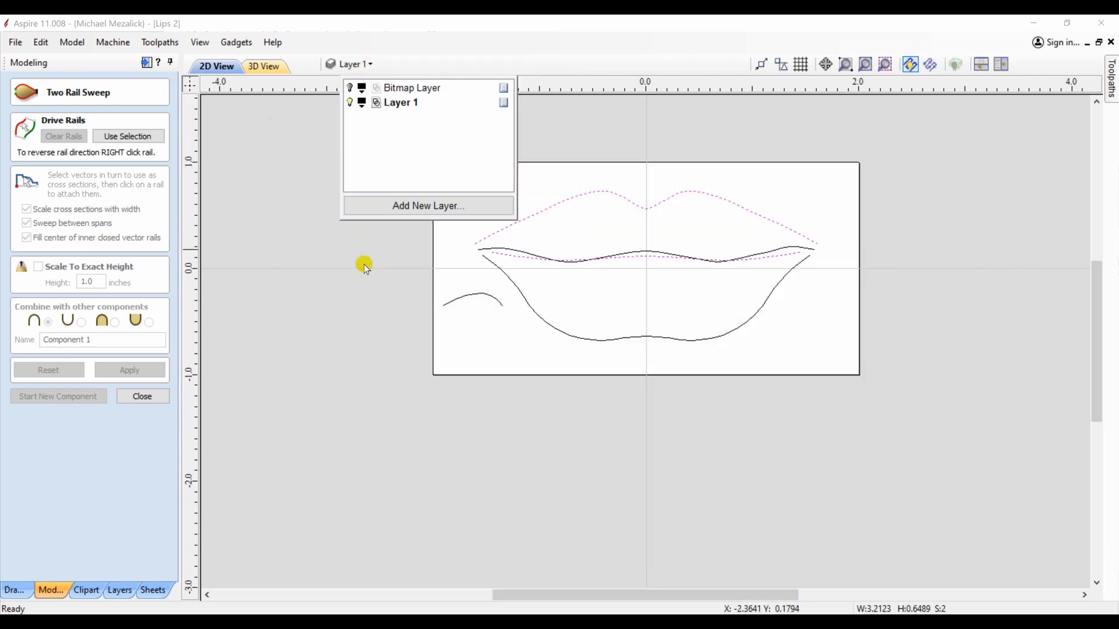
Step: Try the upper lip's outline and its lower edge curve, in that order, as drive rails, and clear them again
click(401, 247)
click(515, 227)
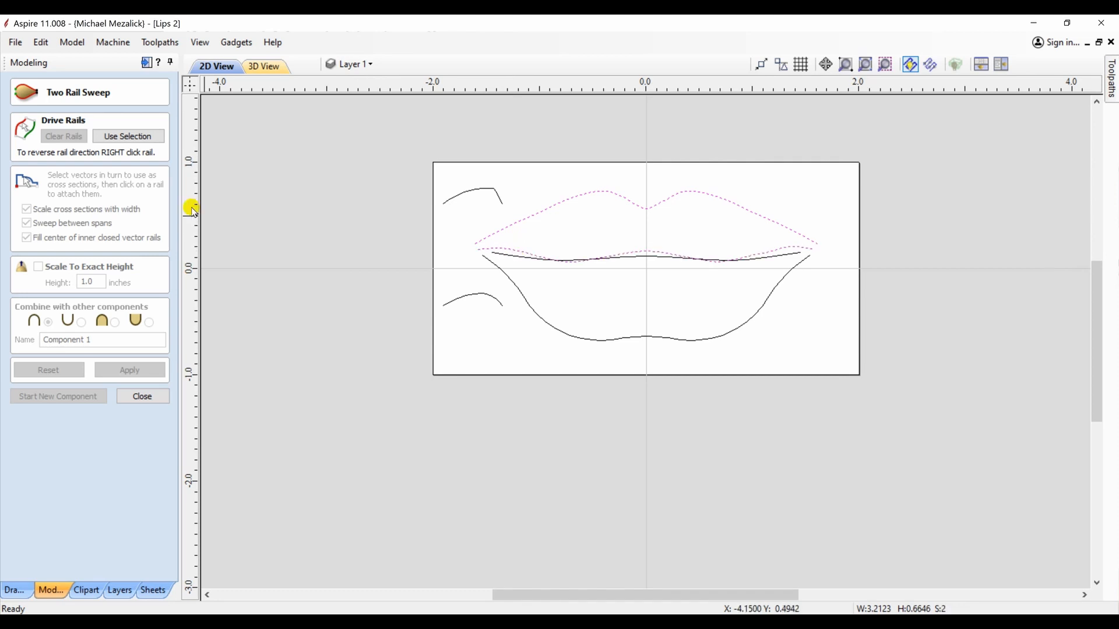
click(129, 136)
click(322, 143)
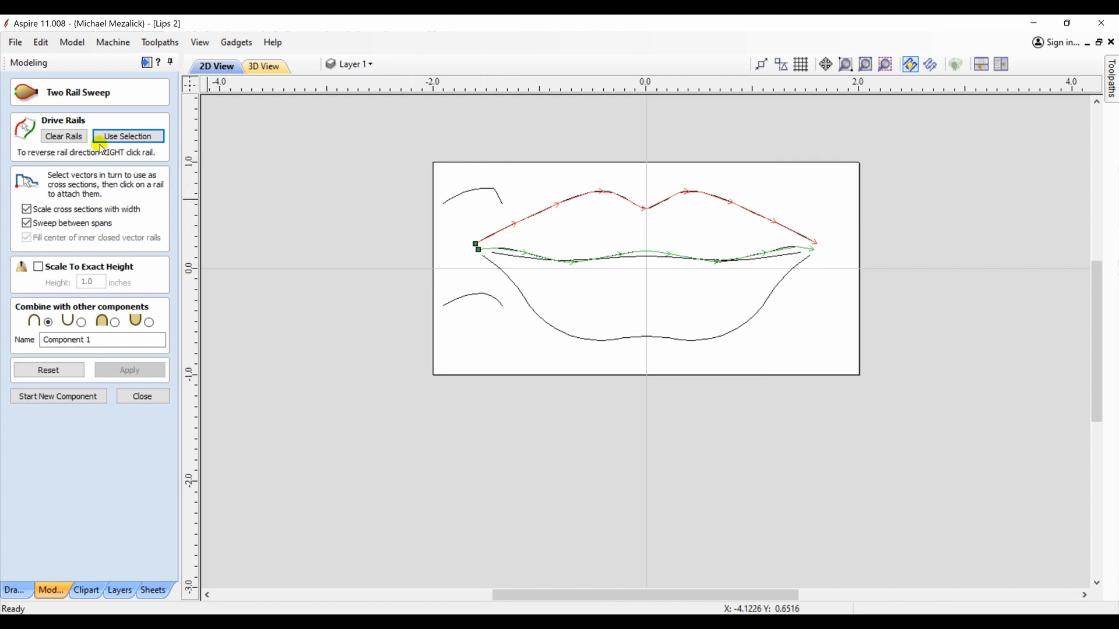
click(64, 136)
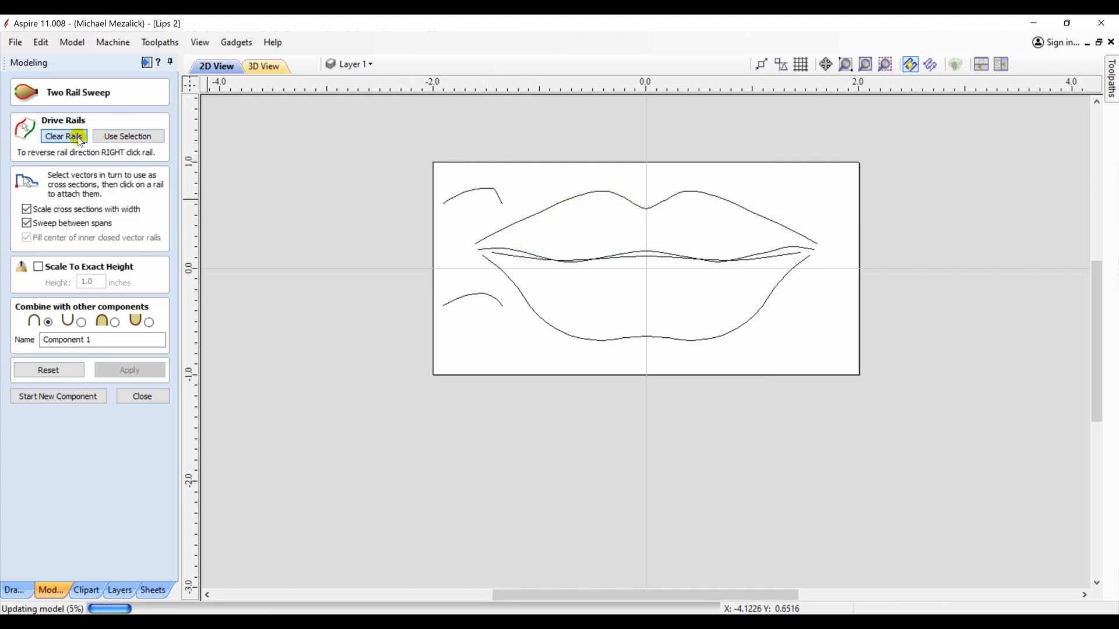
Step: Sweep the upper profile along the upper lip's lower edge and outline, in that rail order, using the merge combine mode, and inspect it in 3D
click(518, 254)
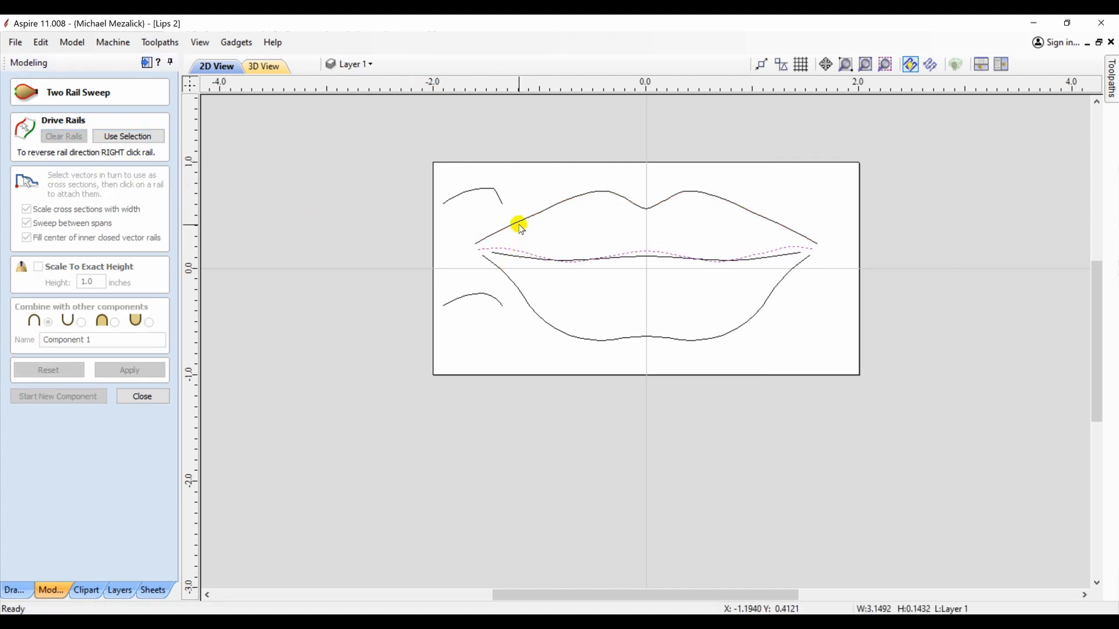
shift+click(520, 225)
click(129, 137)
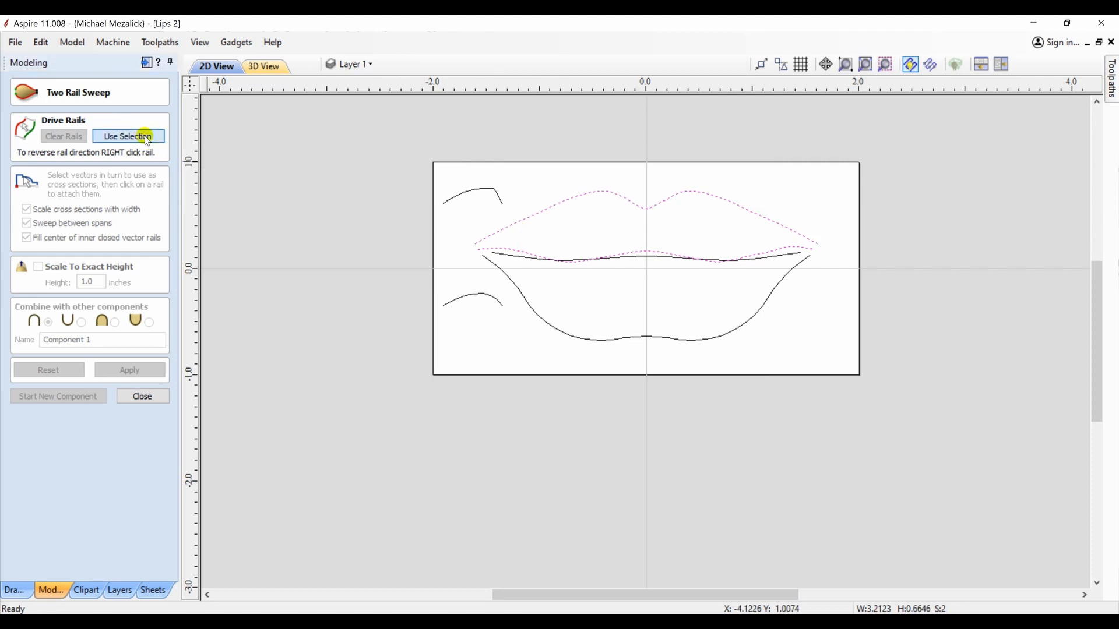
click(457, 194)
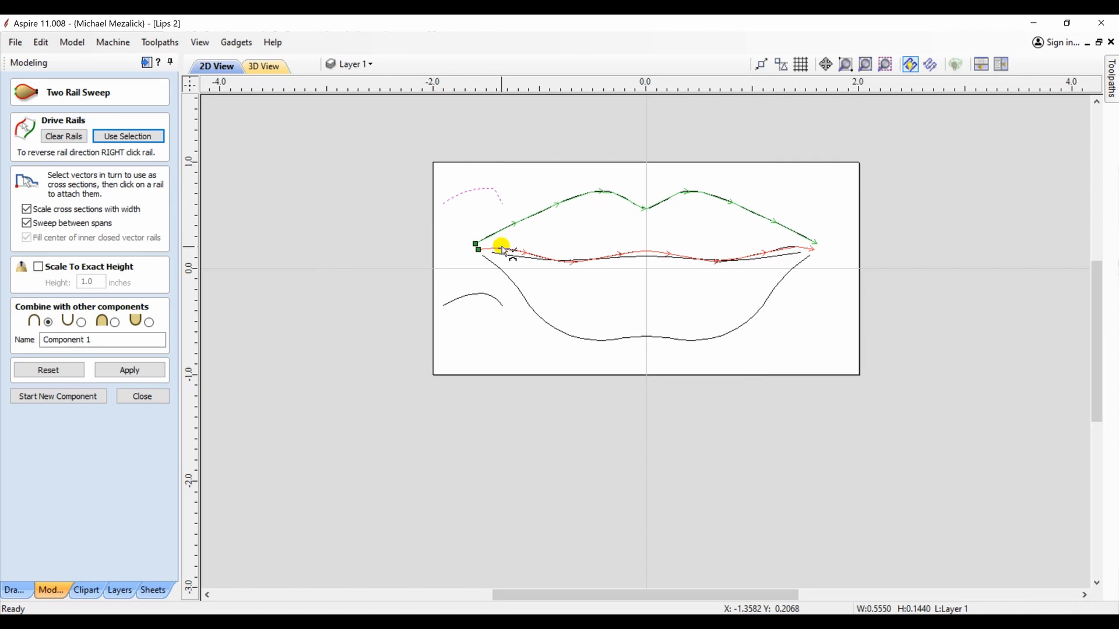
click(117, 319)
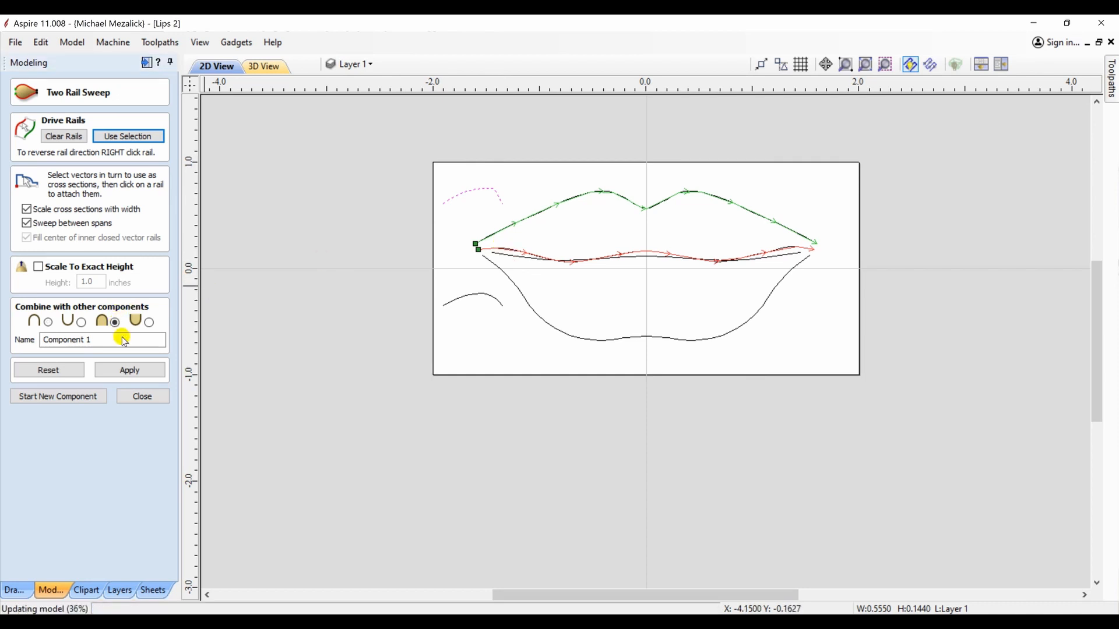
click(130, 371)
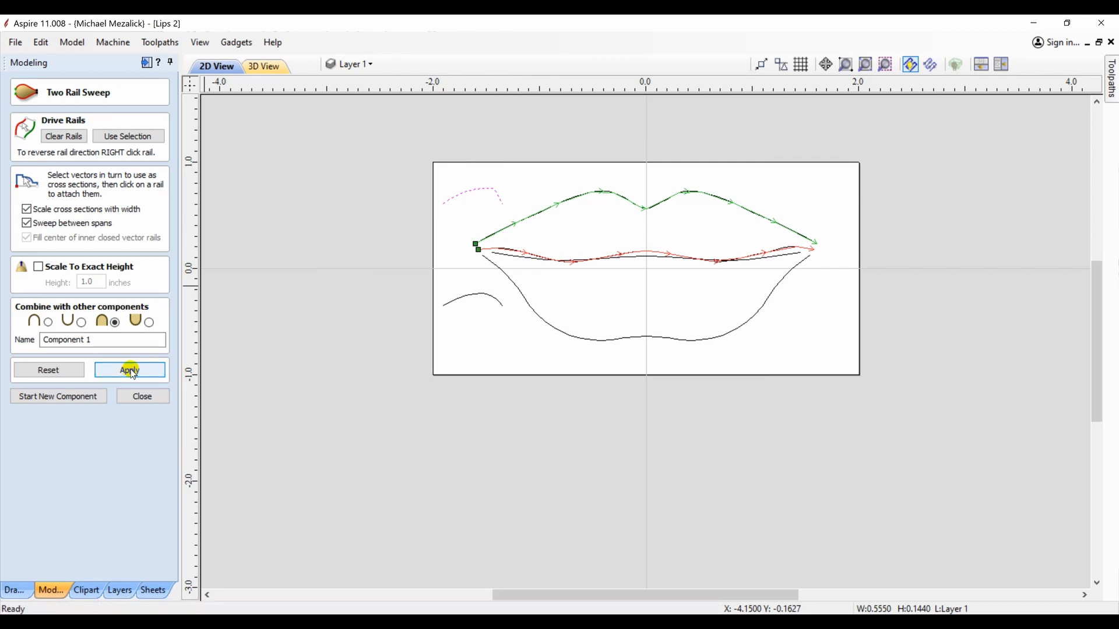
click(265, 67)
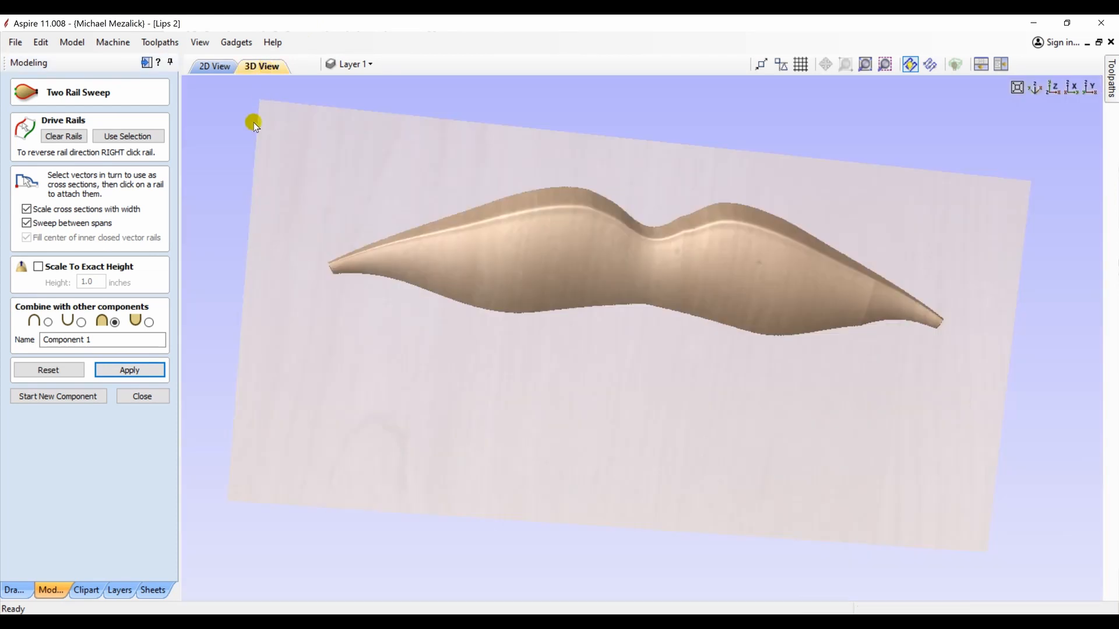
drag(551, 322, 587, 225)
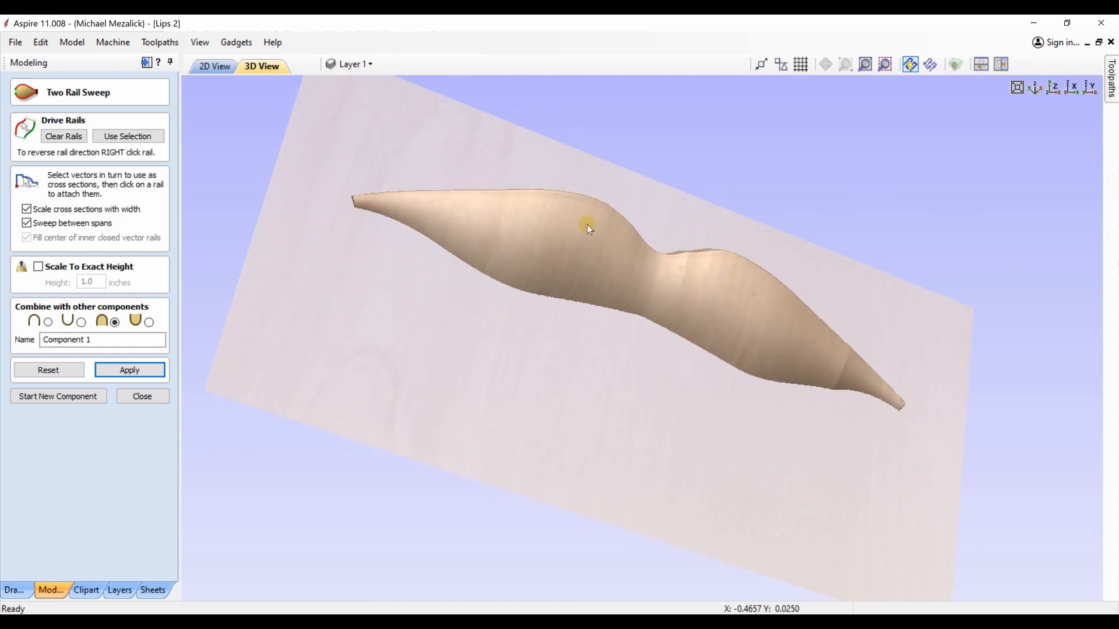
Step: Sweep the upper profile as a new component along the lower lip's upper edge and outline, in that rail order, and finish the sweep
click(121, 373)
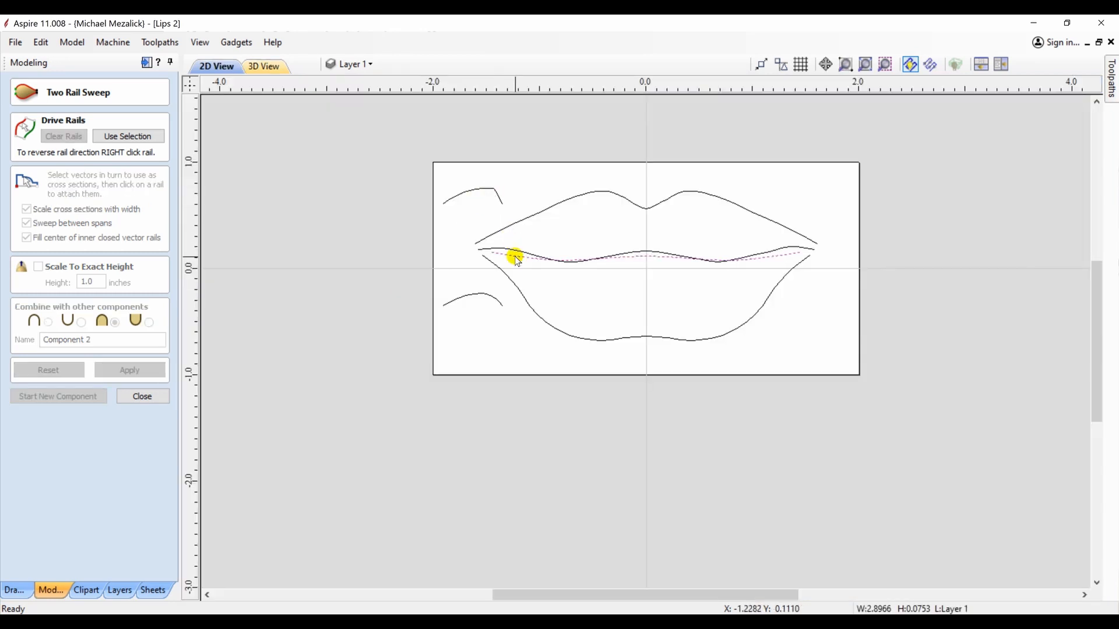
click(523, 297)
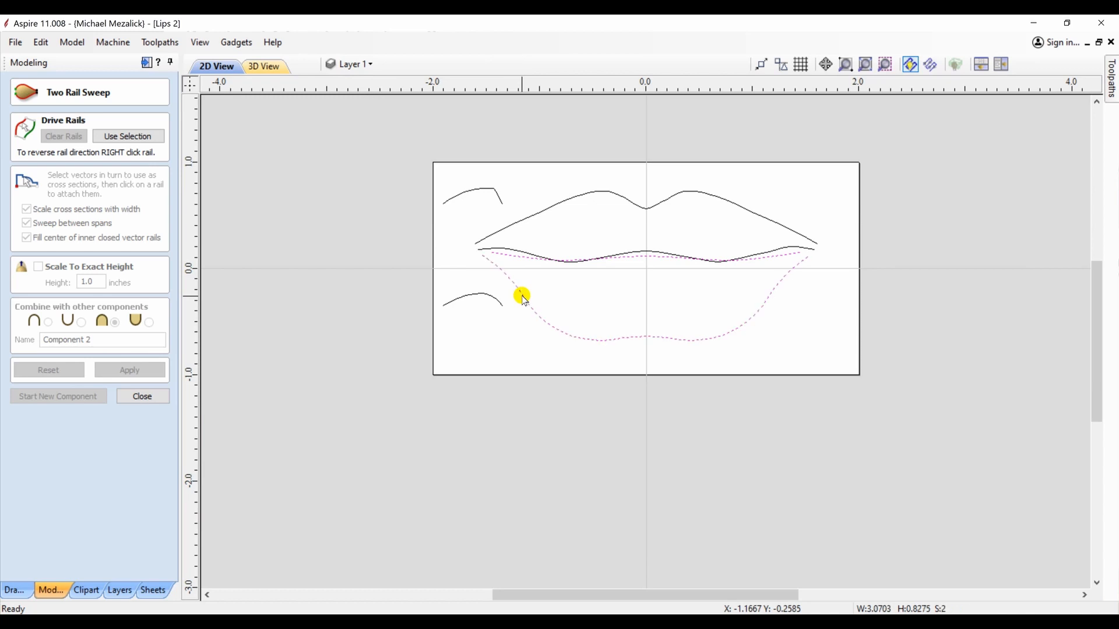
click(133, 136)
click(500, 194)
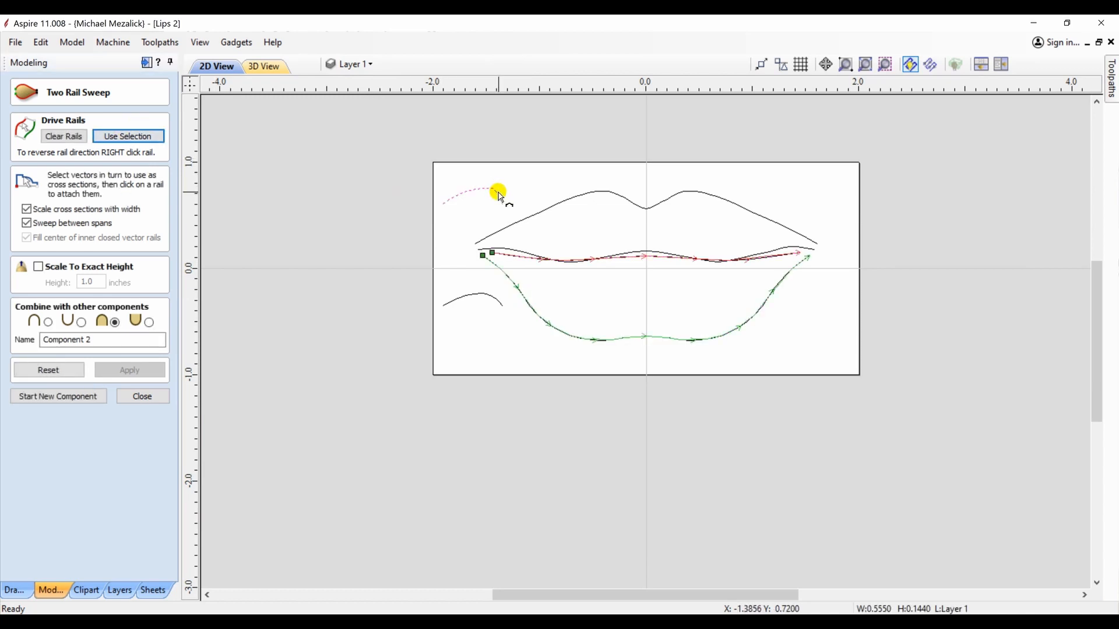
click(130, 373)
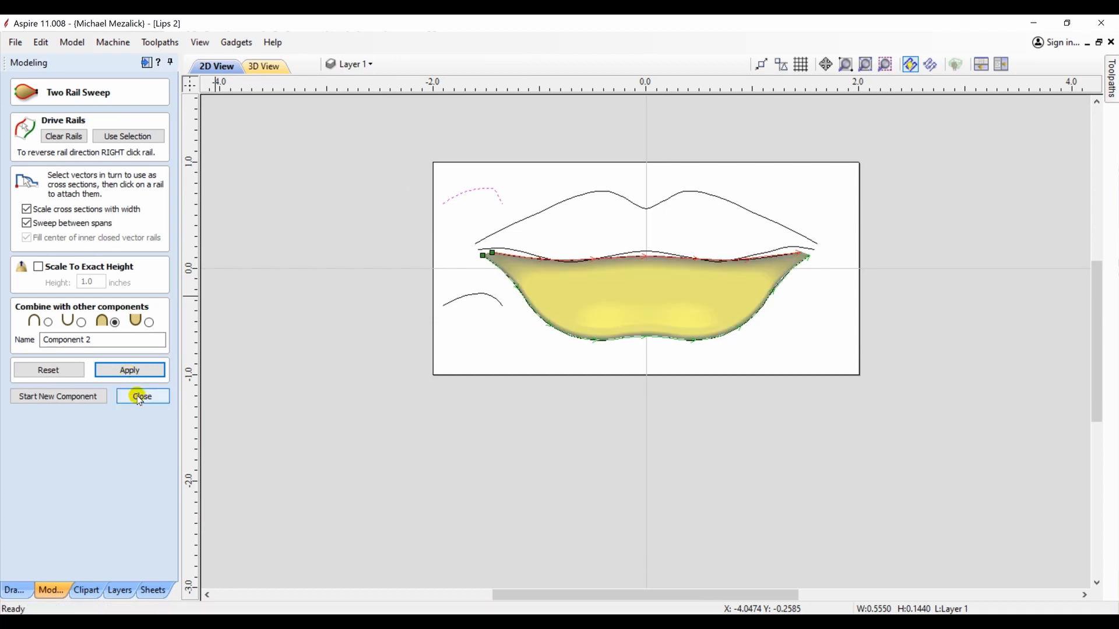
click(138, 396)
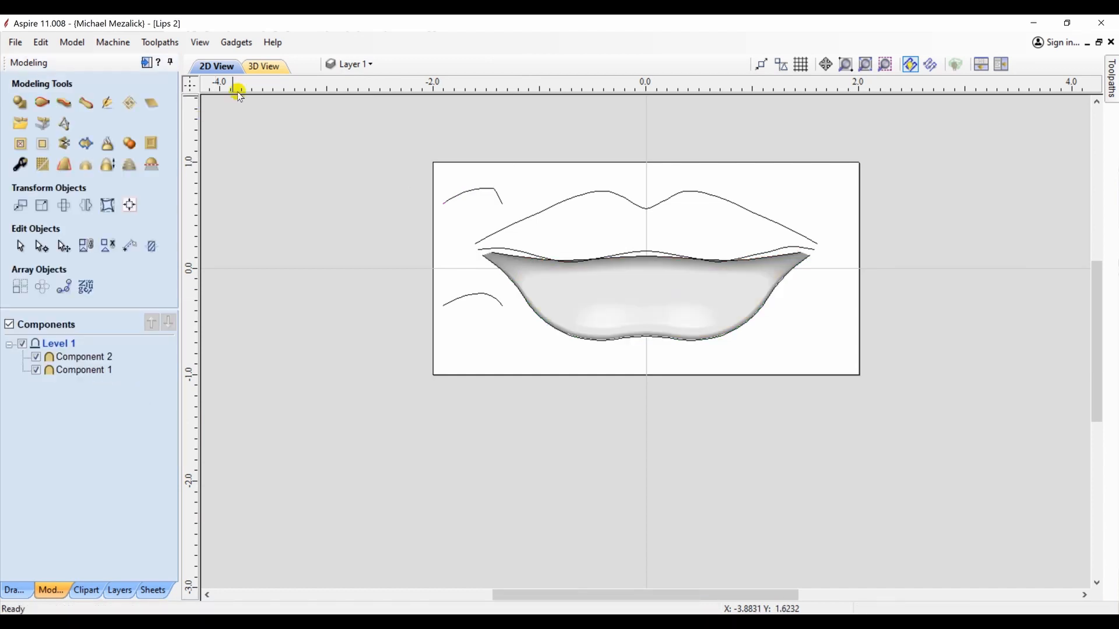
Step: Inspect both lips in 3D and delete the lower-lip component
click(266, 65)
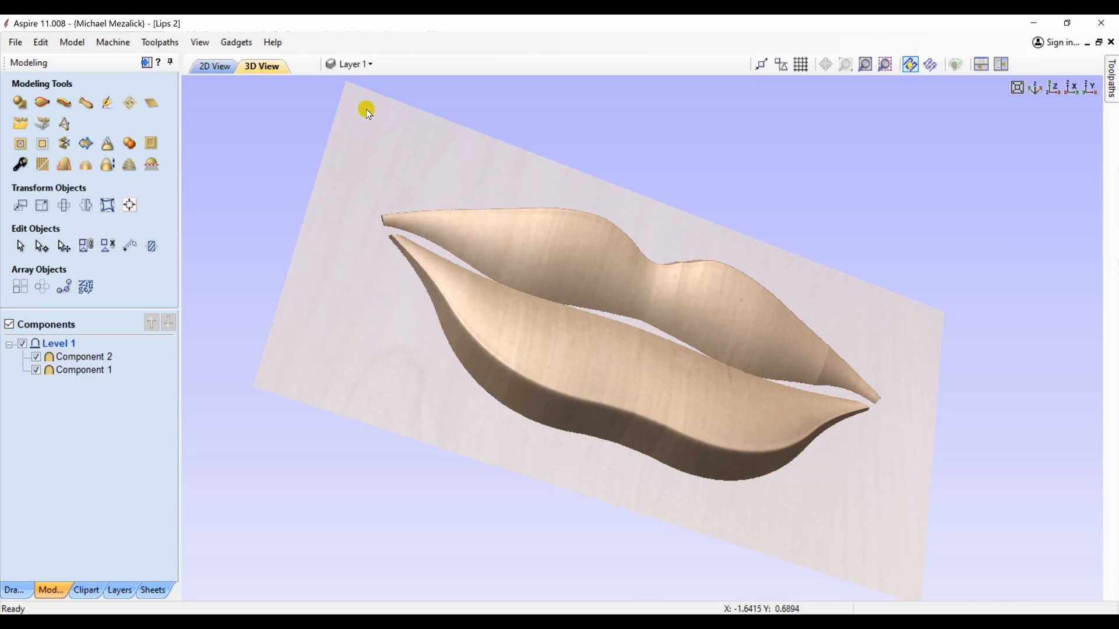
drag(444, 377, 422, 453)
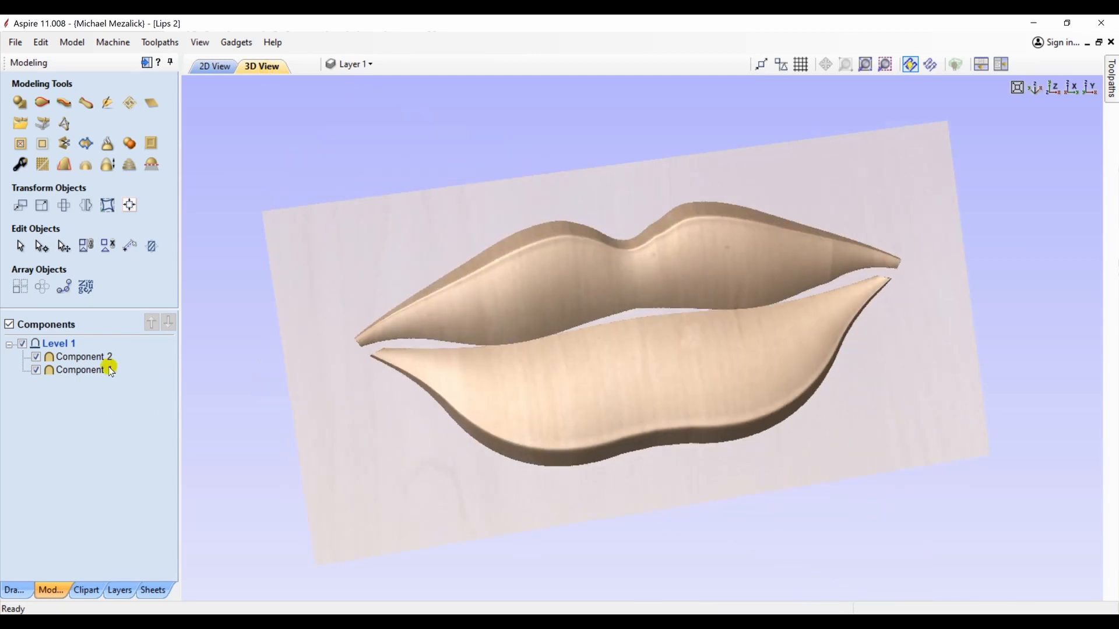
click(101, 357)
key(Delete)
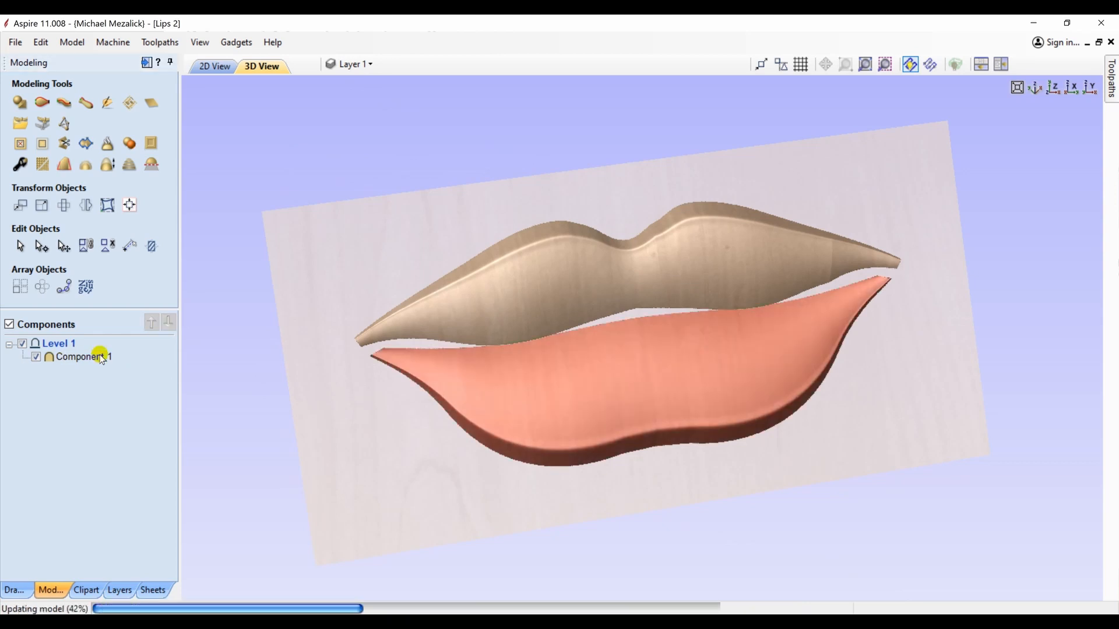
Step: Sweep the upper profile along the lower lip's outline and upper edge, in that rail order, using the merge combine mode, and inspect it in 3D
click(209, 66)
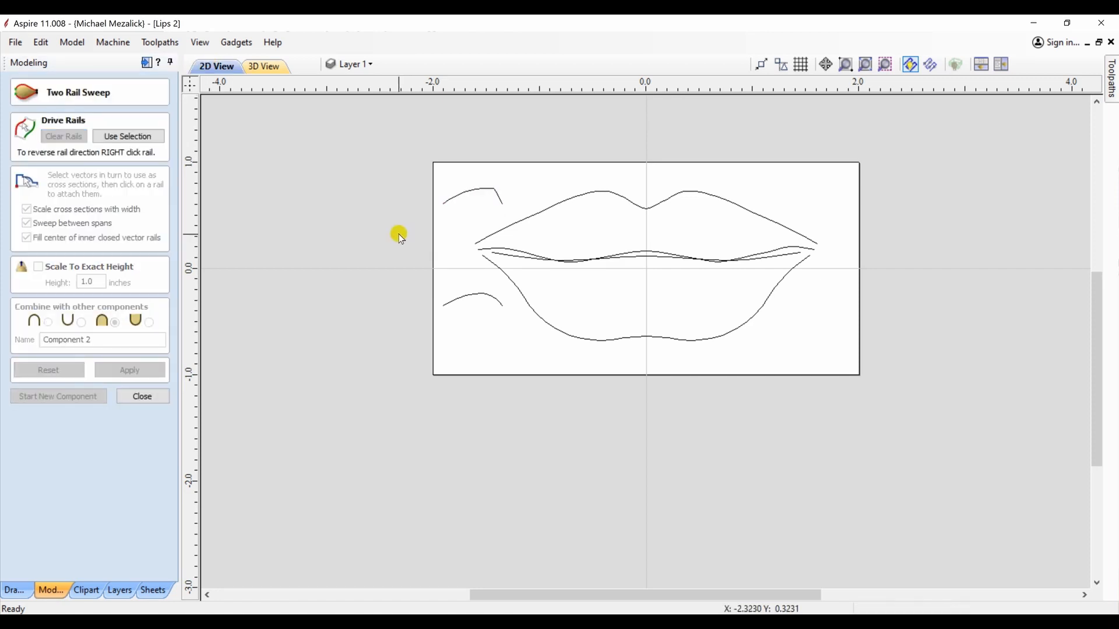
click(508, 277)
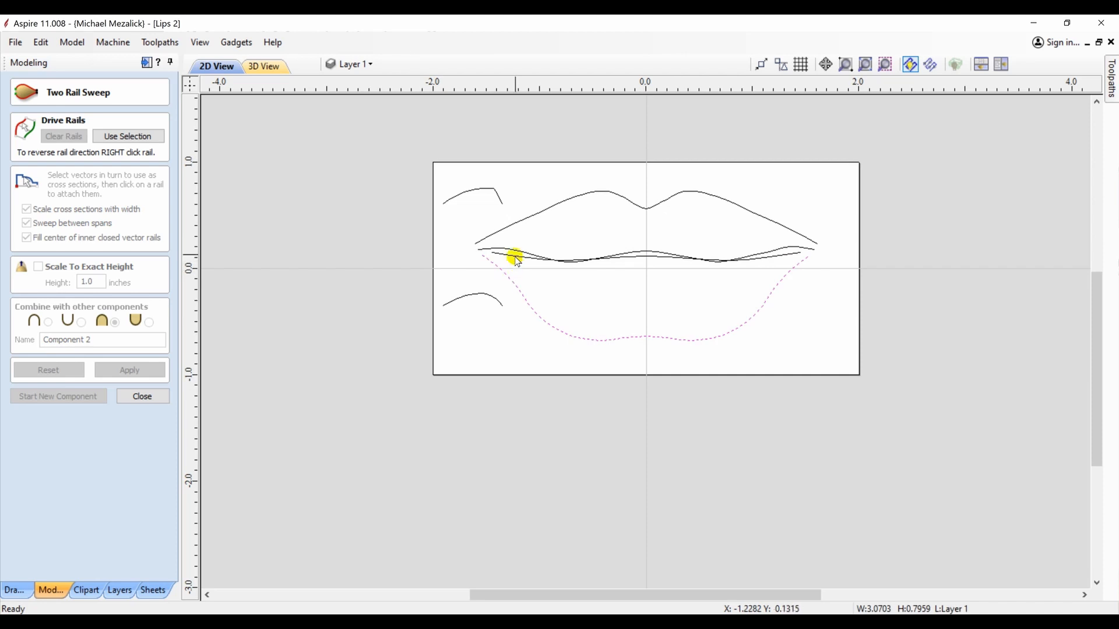
shift+click(510, 254)
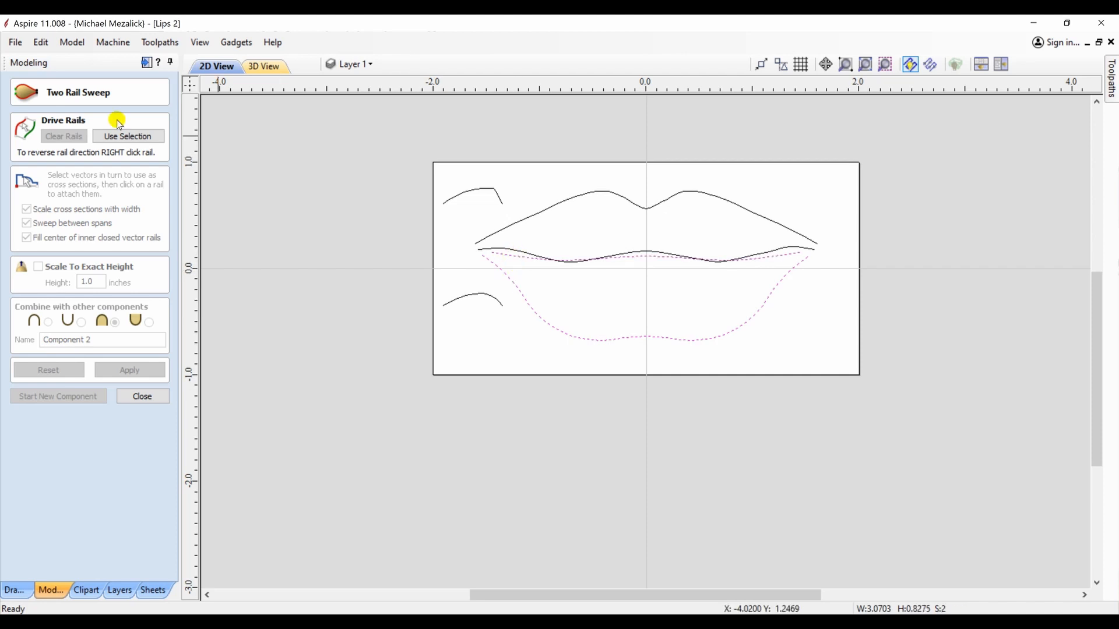
click(122, 138)
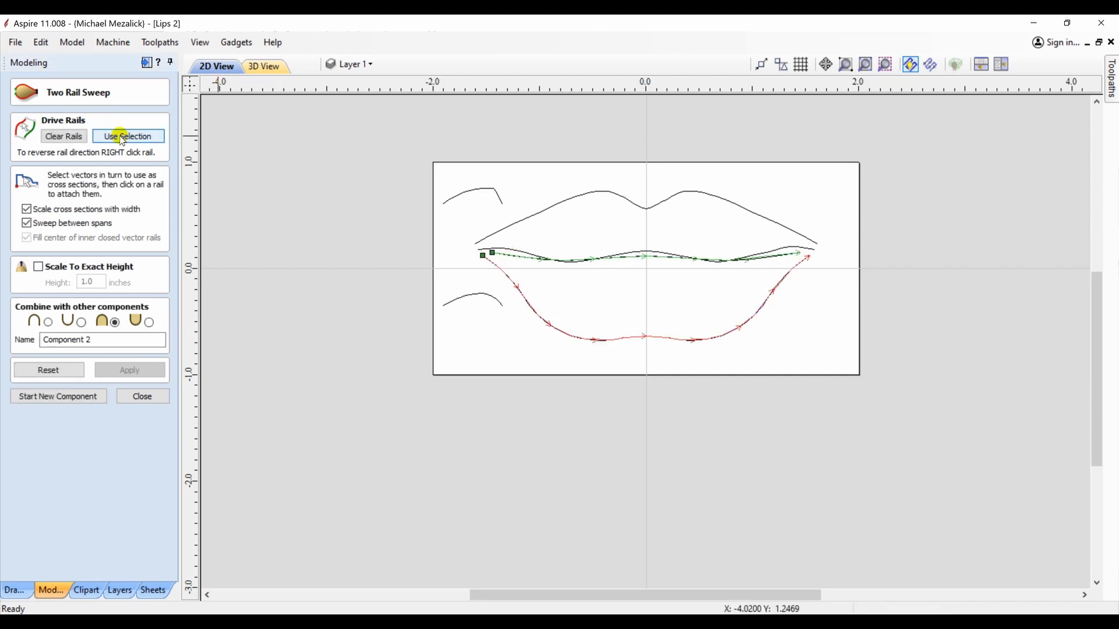
click(451, 198)
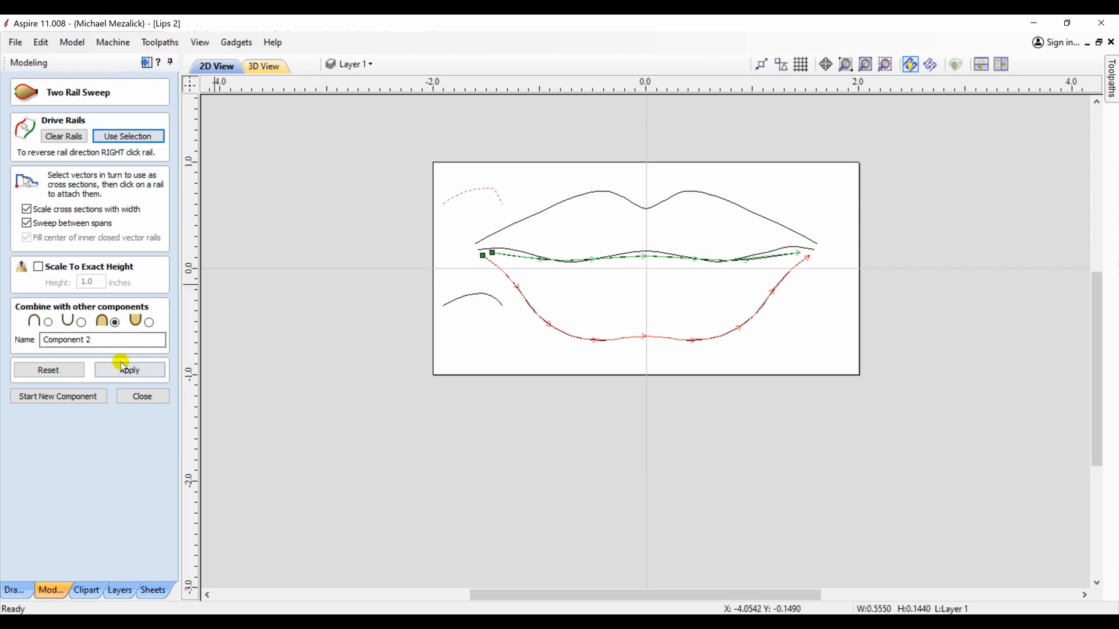
click(125, 372)
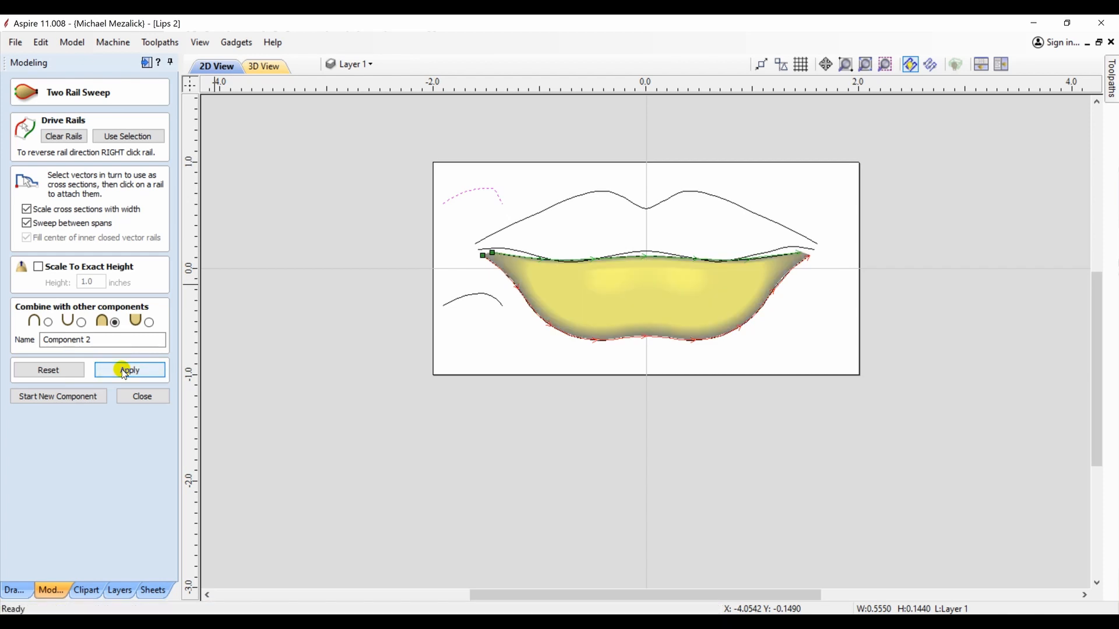
click(137, 397)
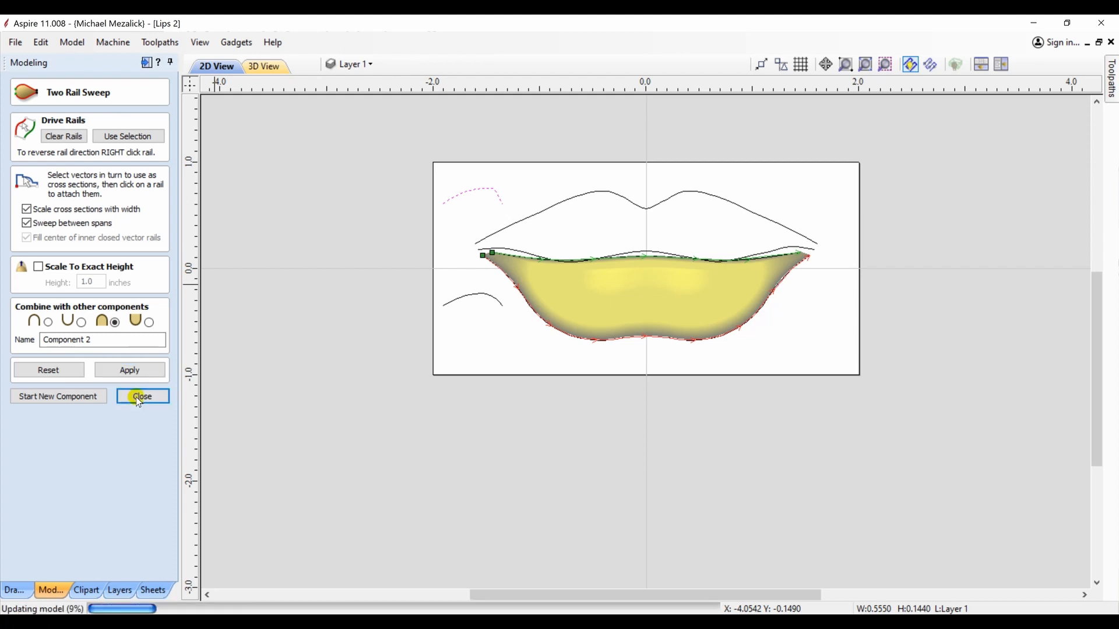
click(265, 67)
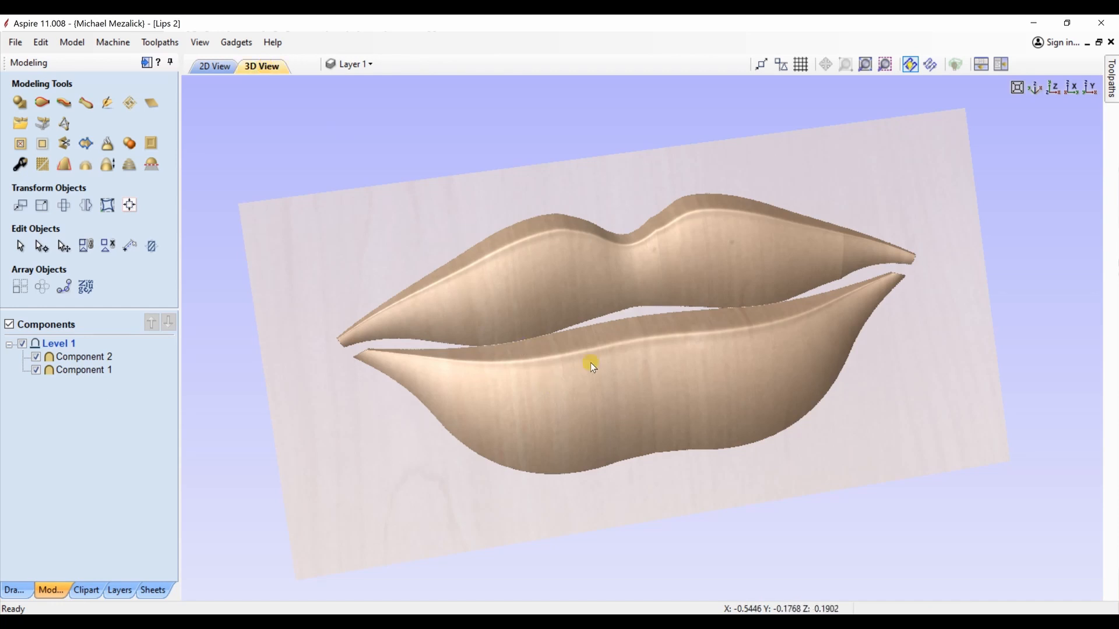
drag(665, 327, 446, 365)
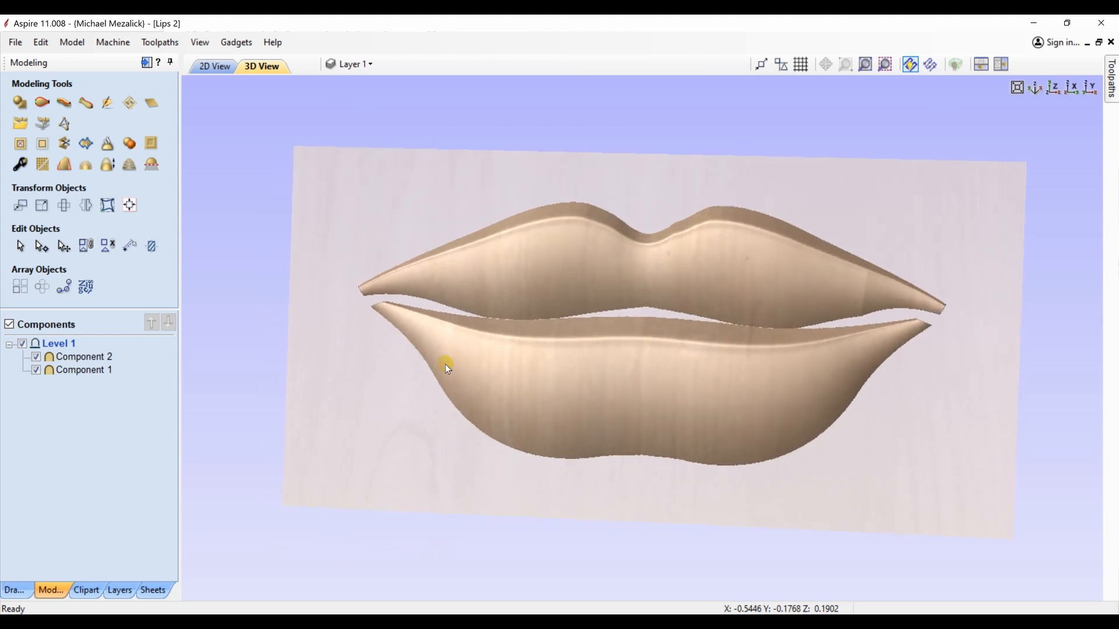
Step: Enable tilt on the upper-lip component, anchoring its direction from above the cupid's bow straight down to the middle of the lower lip
click(594, 278)
click(593, 277)
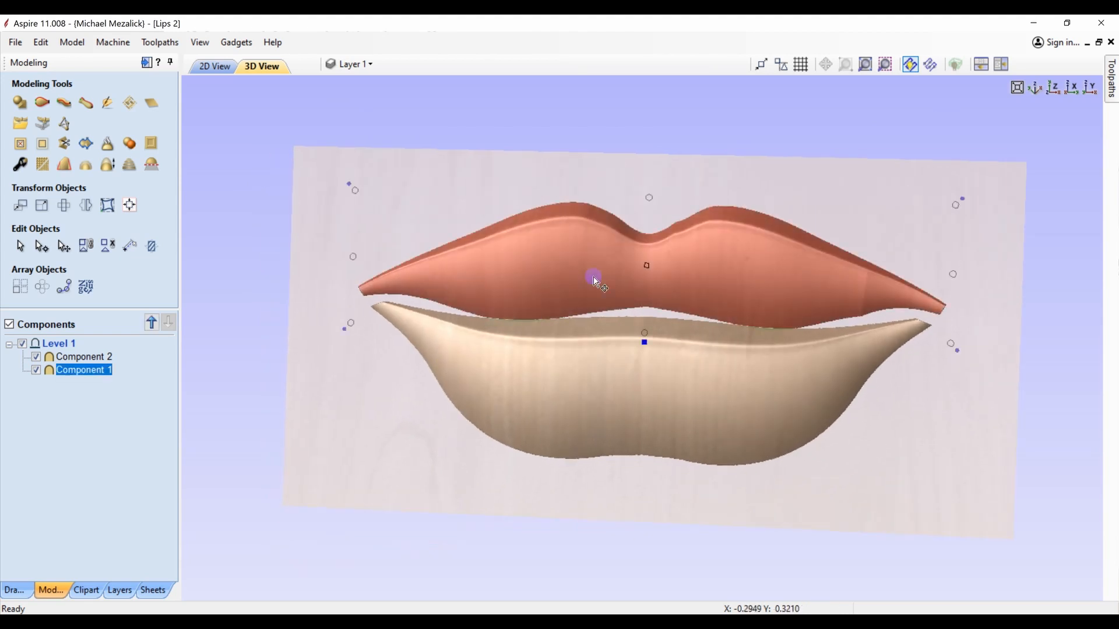
click(646, 344)
click(645, 344)
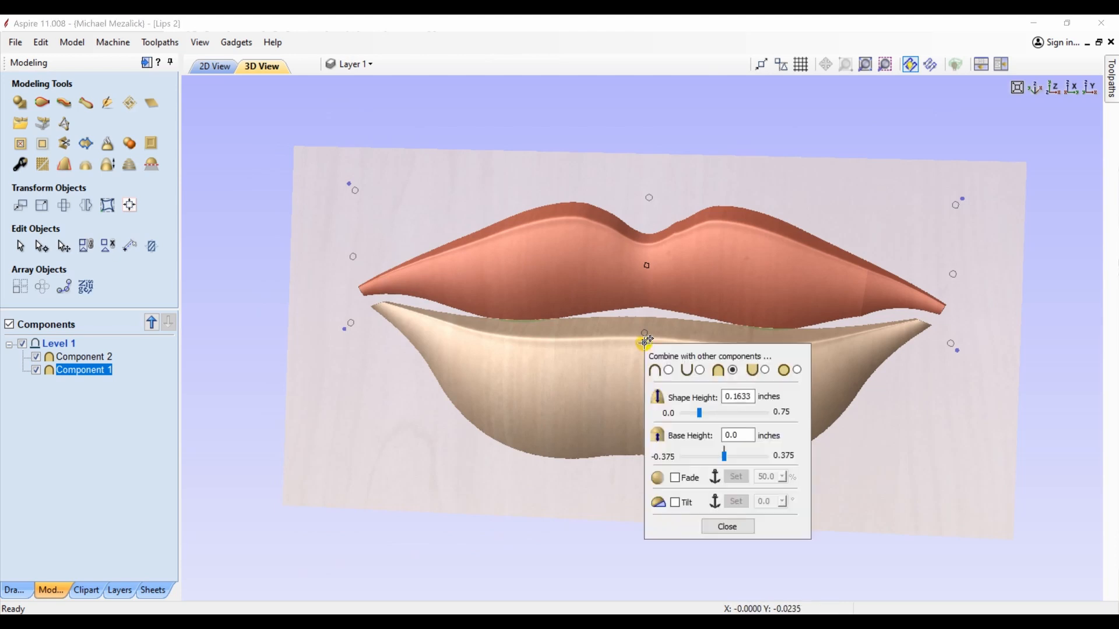
drag(656, 356, 178, 150)
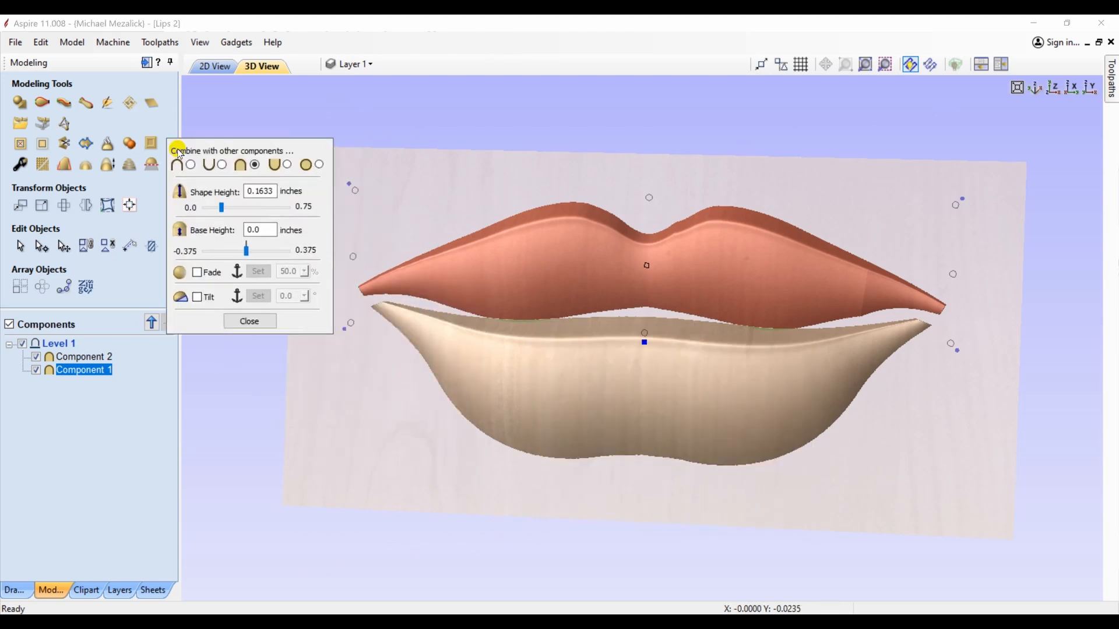
click(198, 297)
click(258, 297)
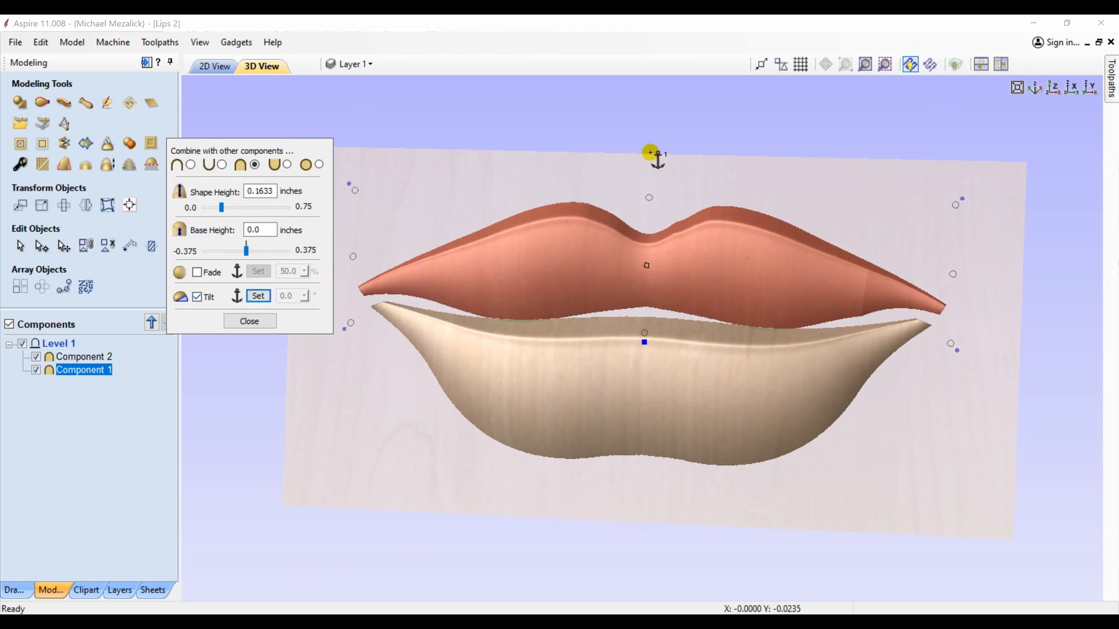
click(651, 153)
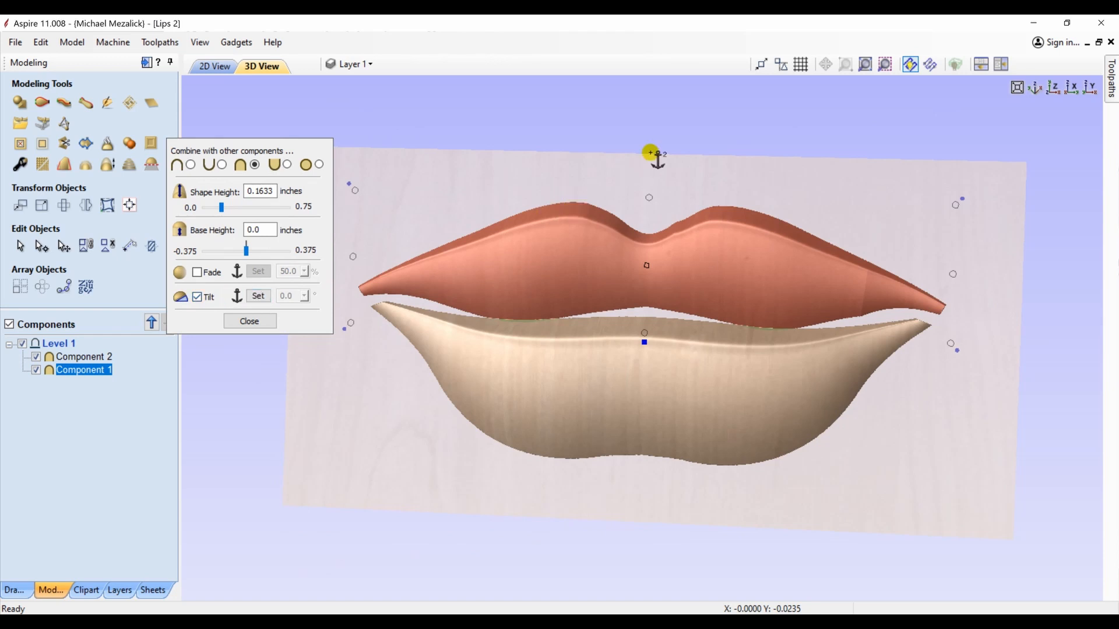
click(639, 372)
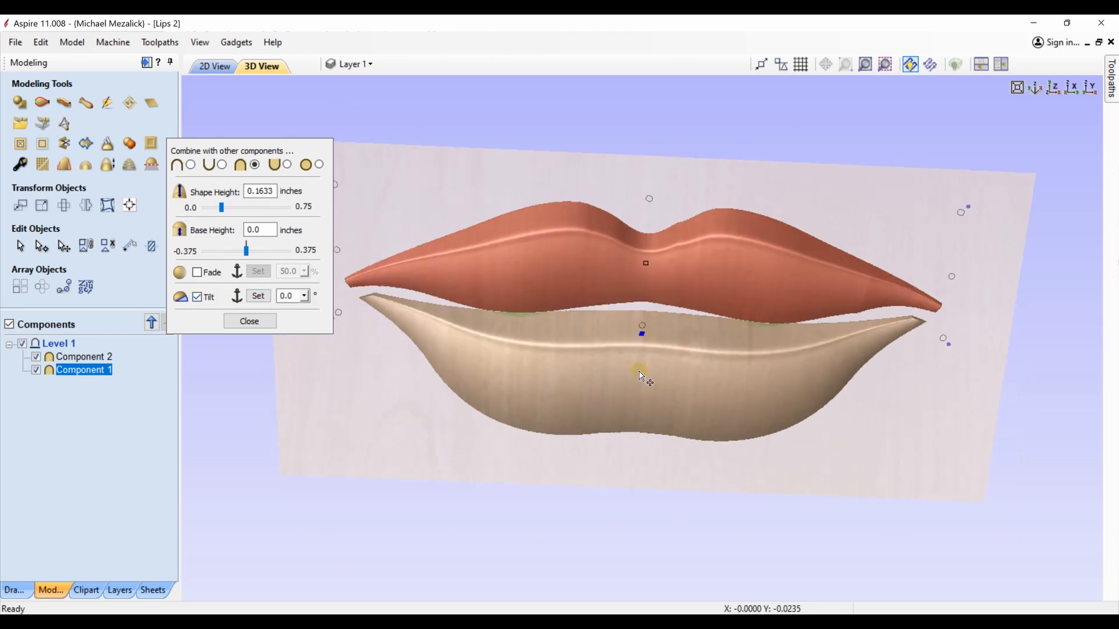
Step: Set the upper lip's tilt to 13 degrees and inspect the lips at an angle
click(305, 297)
drag(307, 312, 361, 319)
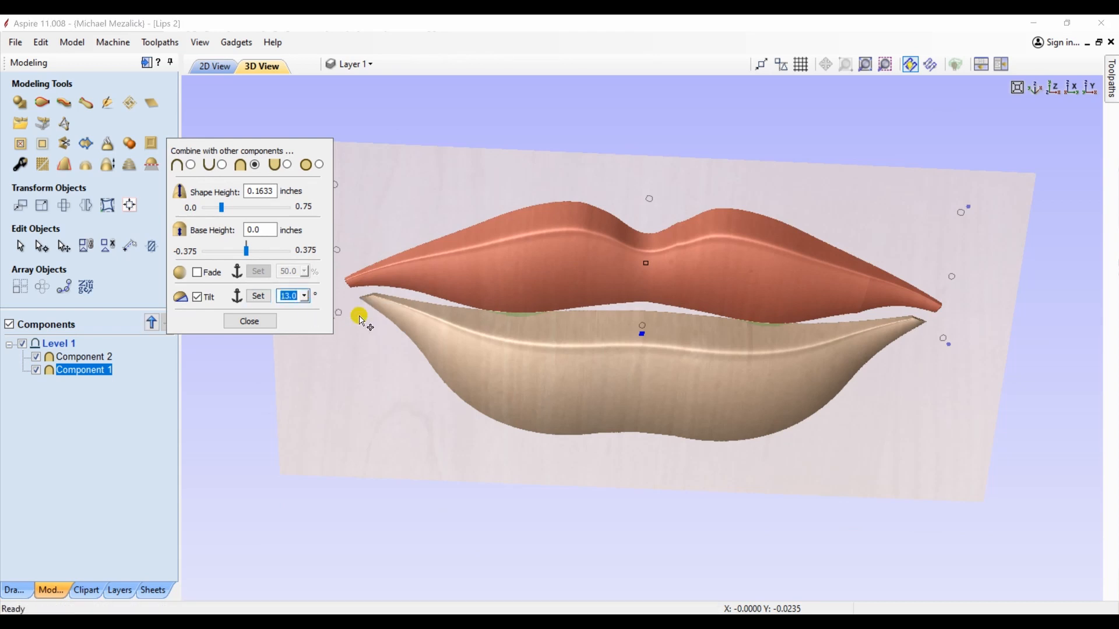
drag(582, 517, 377, 398)
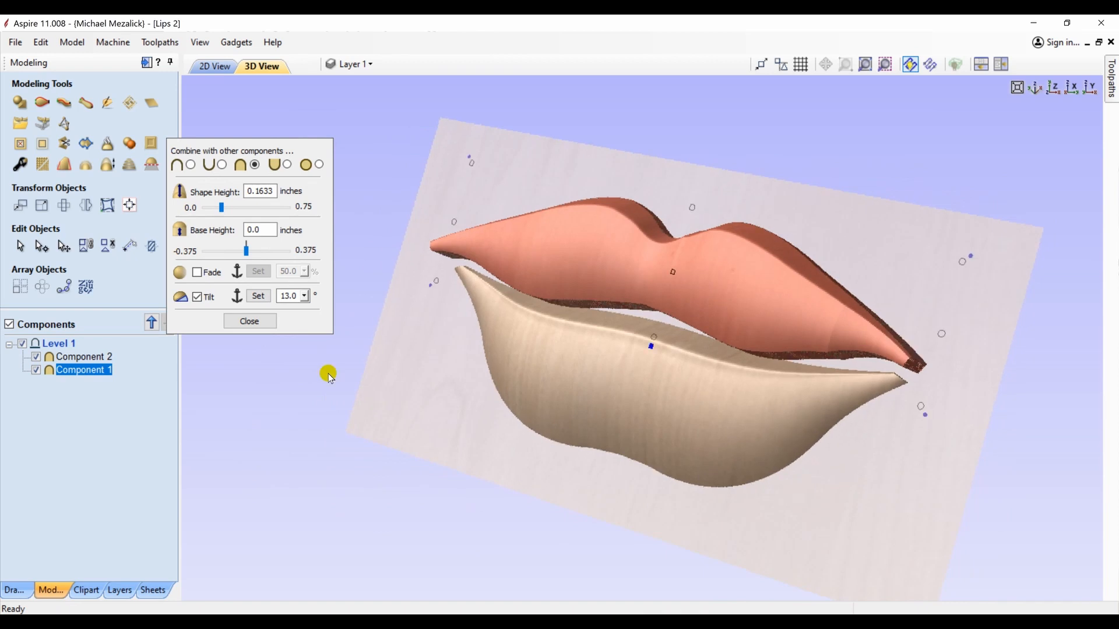
Step: Set the upper lip's tilt to 9.6 degrees and finish editing its shape settings
click(304, 298)
click(305, 296)
drag(309, 312, 301, 315)
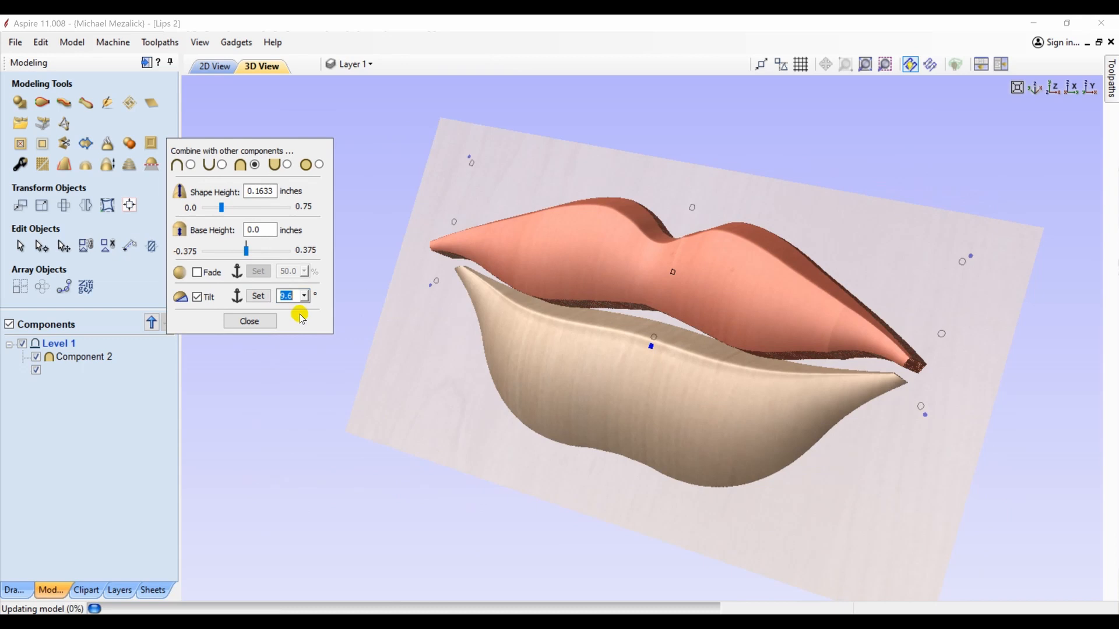
click(262, 325)
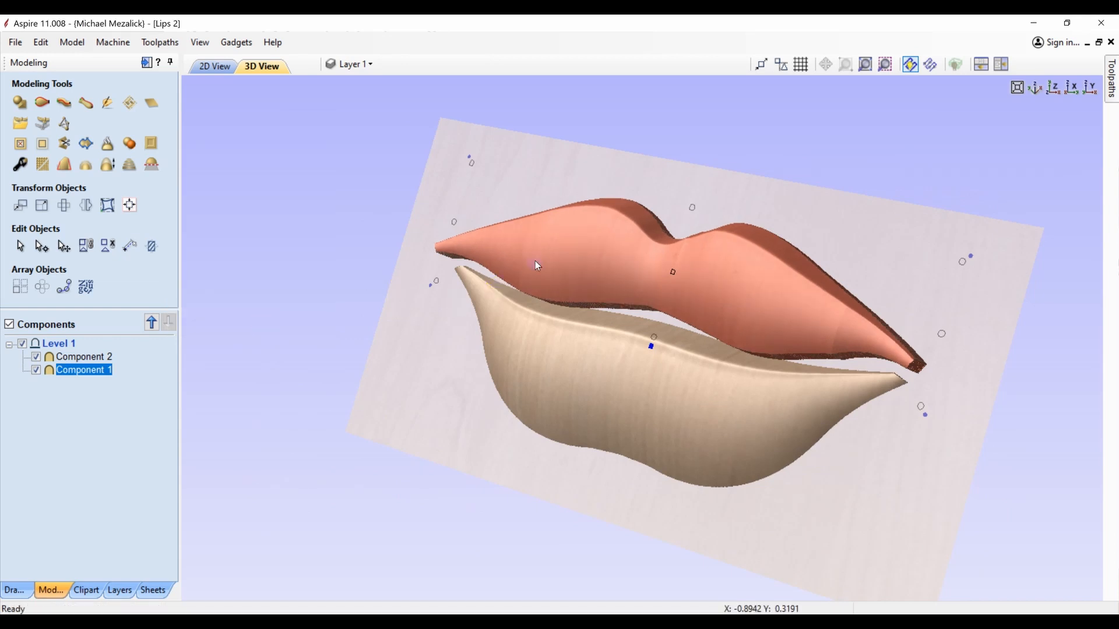
Step: Nudge the upper-lip component down to close the gap to the lower lip, deselect it, and check the seam in 3D
click(1053, 87)
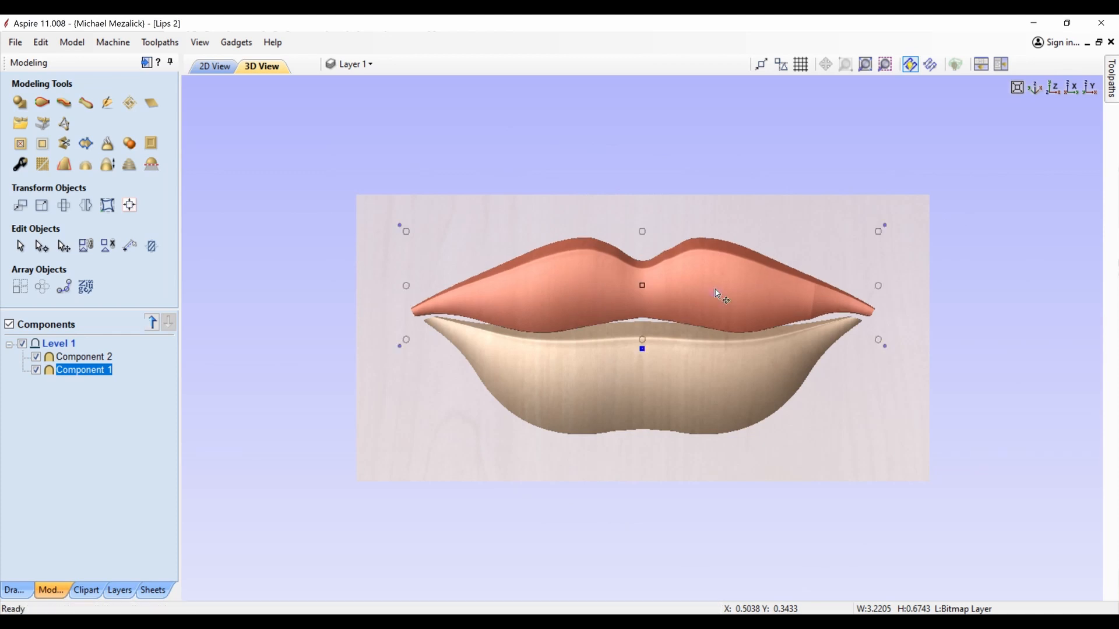
key(Down)
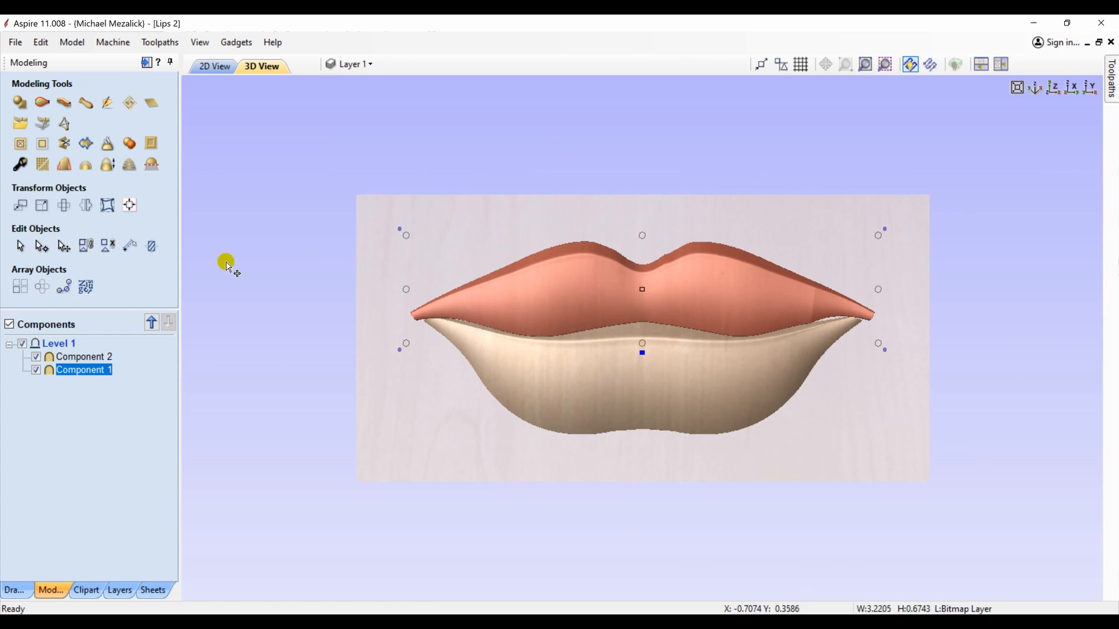
click(219, 268)
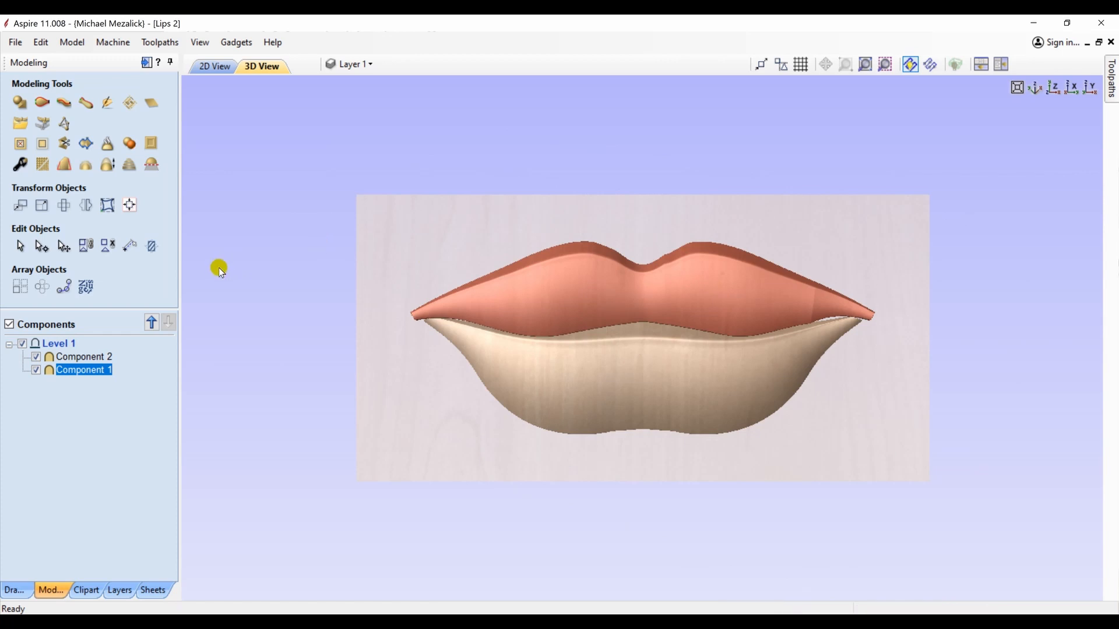
click(97, 478)
drag(662, 417, 665, 328)
Step: Start sculpting a combined copy of both lips with the Smooth tool, turning off Preserve Transparency and setting the strength to 62
click(131, 144)
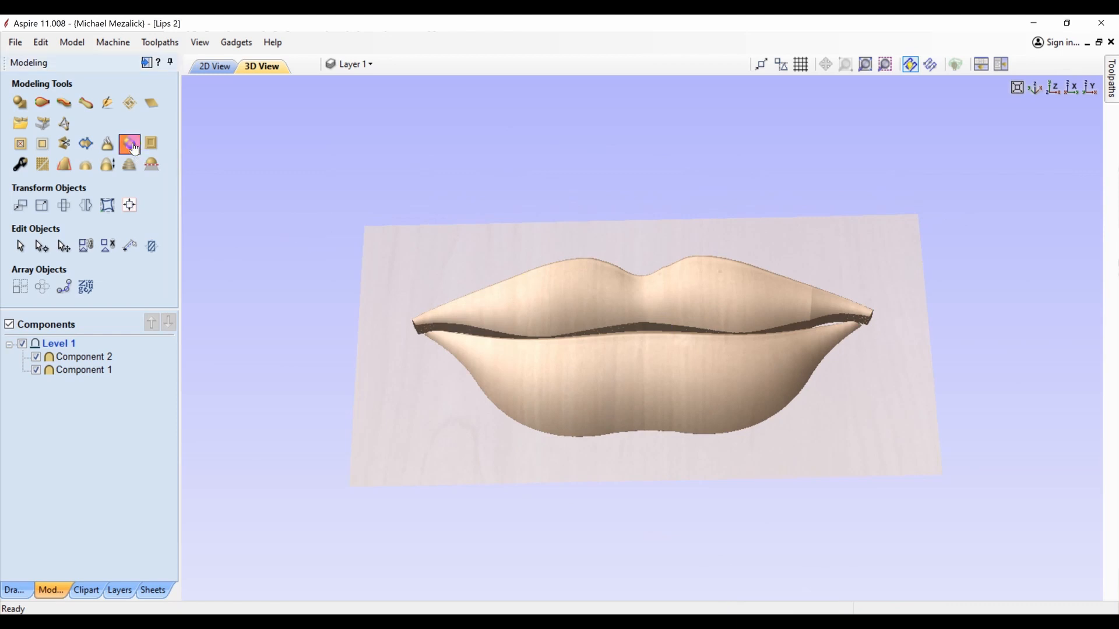
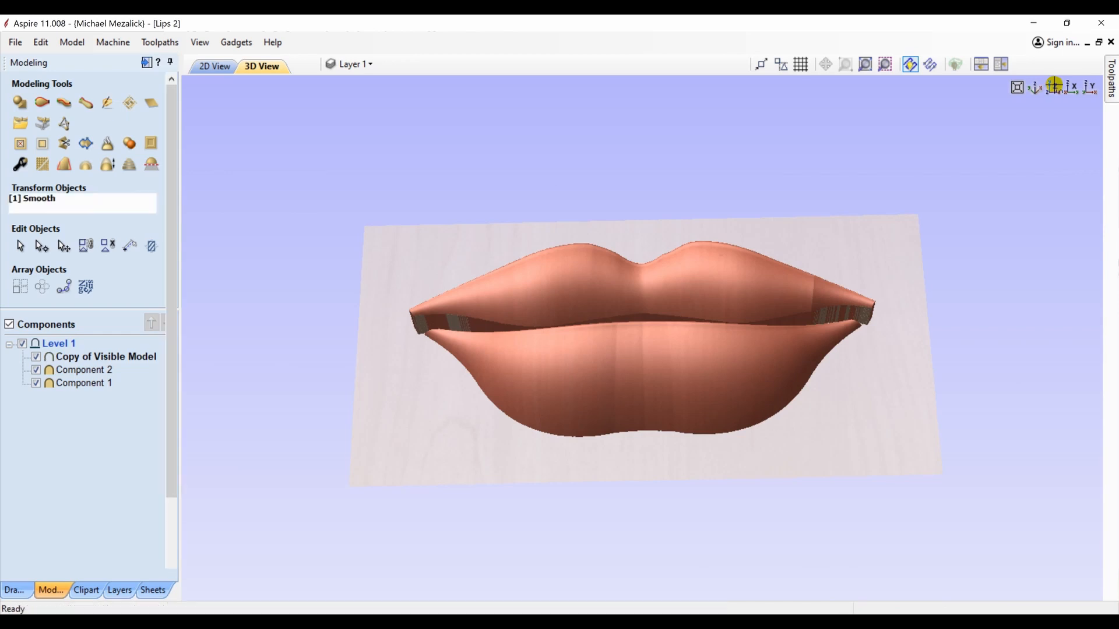
click(1055, 86)
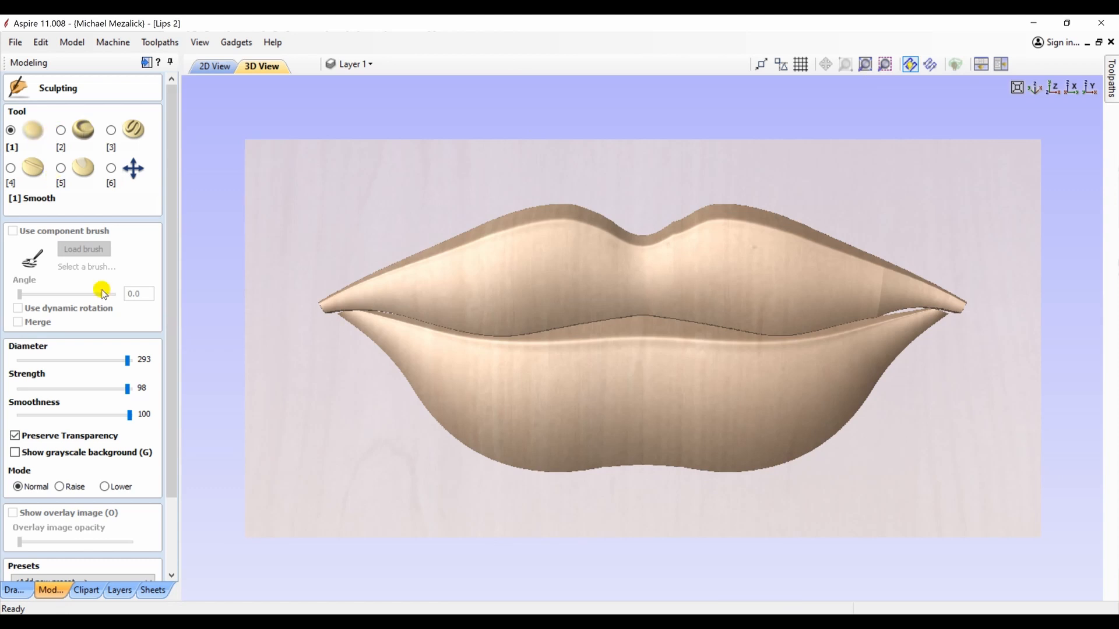
click(16, 436)
drag(128, 389, 95, 389)
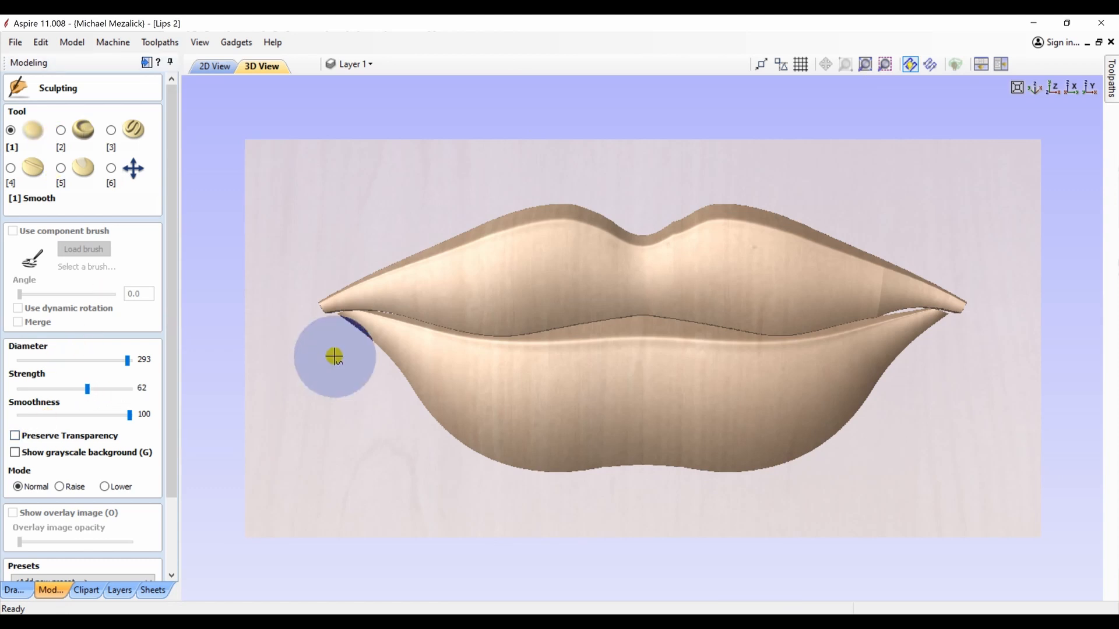
Step: Smooth the seam between the lips, the mouth corners and the upper lip's outline, and keep the sculpted result
mouse_move(394, 320)
mouse_down()
mouse_move(350, 320)
mouse_move(478, 325)
mouse_move(649, 309)
mouse_move(812, 320)
mouse_move(931, 304)
mouse_move(844, 317)
mouse_move(903, 305)
mouse_move(847, 277)
mouse_move(717, 264)
mouse_move(722, 282)
mouse_move(606, 297)
mouse_move(774, 327)
mouse_move(429, 329)
mouse_move(507, 389)
mouse_move(727, 403)
mouse_up()
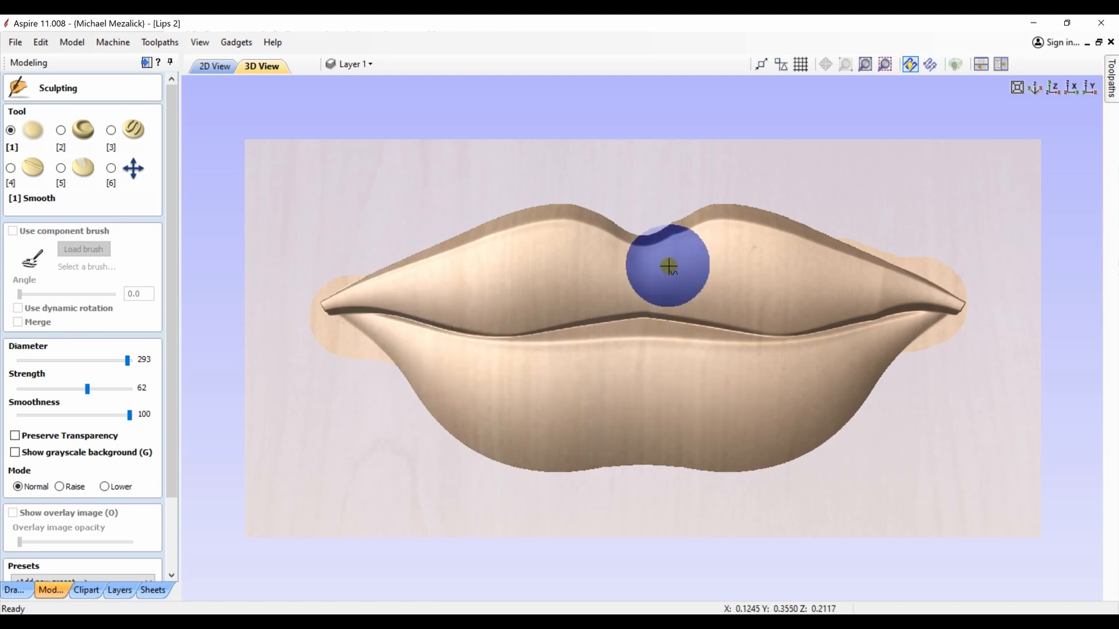
mouse_move(664, 190)
mouse_down()
mouse_move(816, 263)
mouse_move(709, 237)
mouse_move(637, 245)
mouse_move(562, 231)
mouse_move(472, 245)
mouse_move(301, 310)
mouse_up()
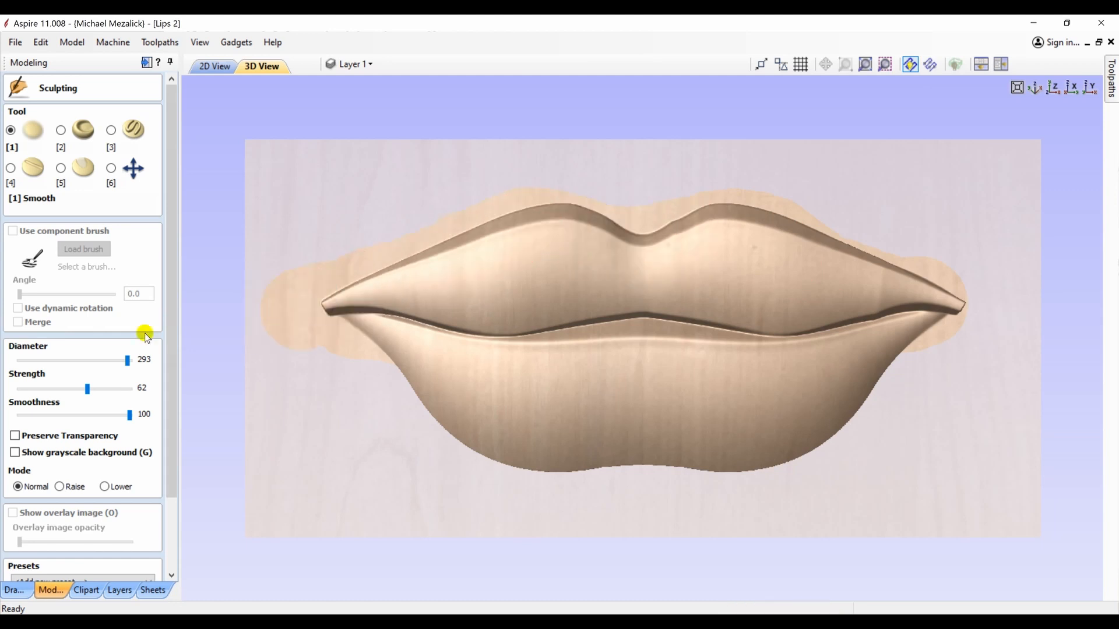
drag(166, 463, 173, 543)
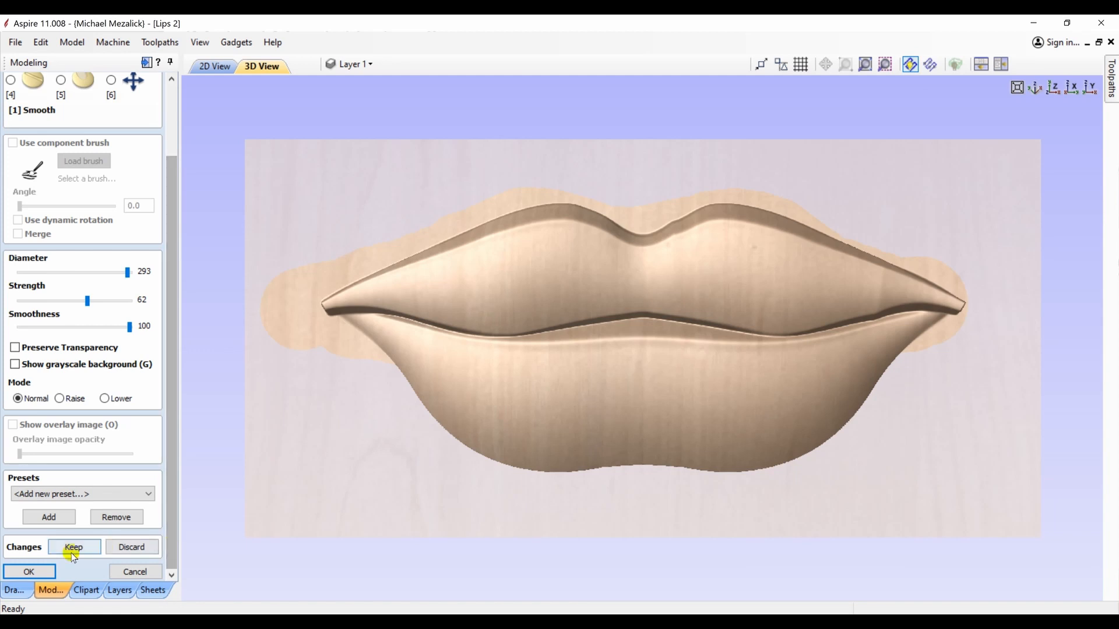
click(49, 571)
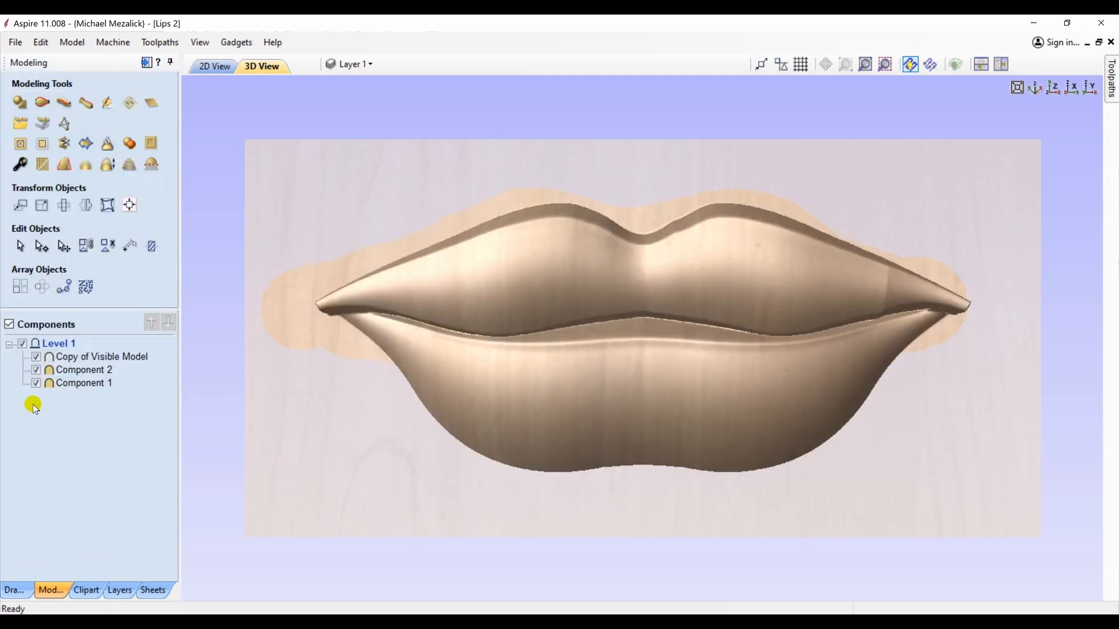
Step: Hide both original lip components and bake the sculpted copy from its component properties
click(36, 383)
click(38, 371)
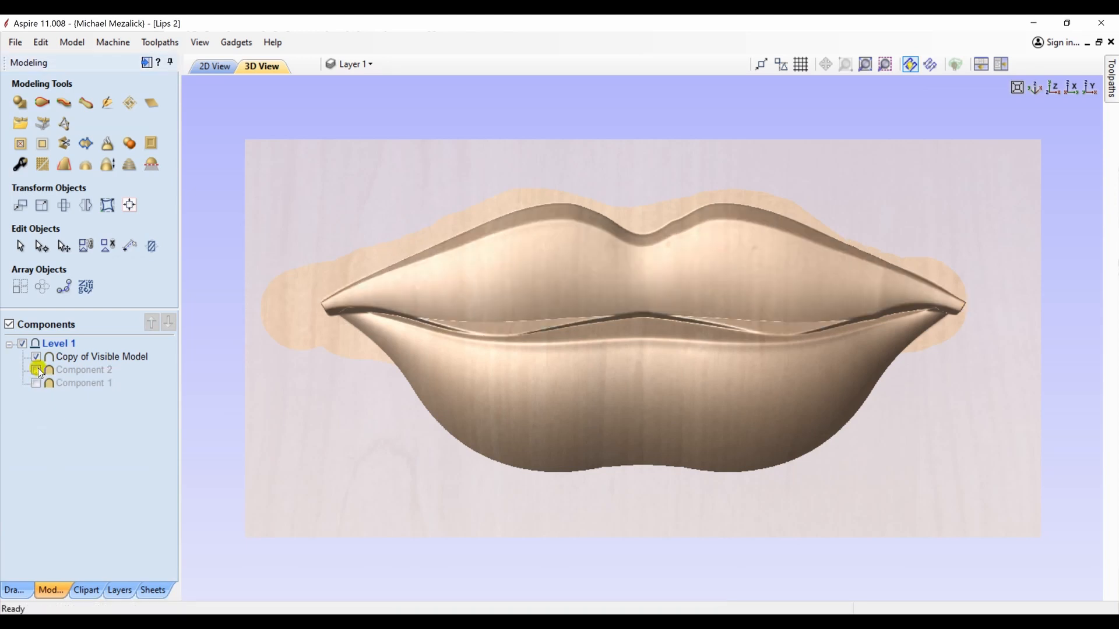
click(89, 357)
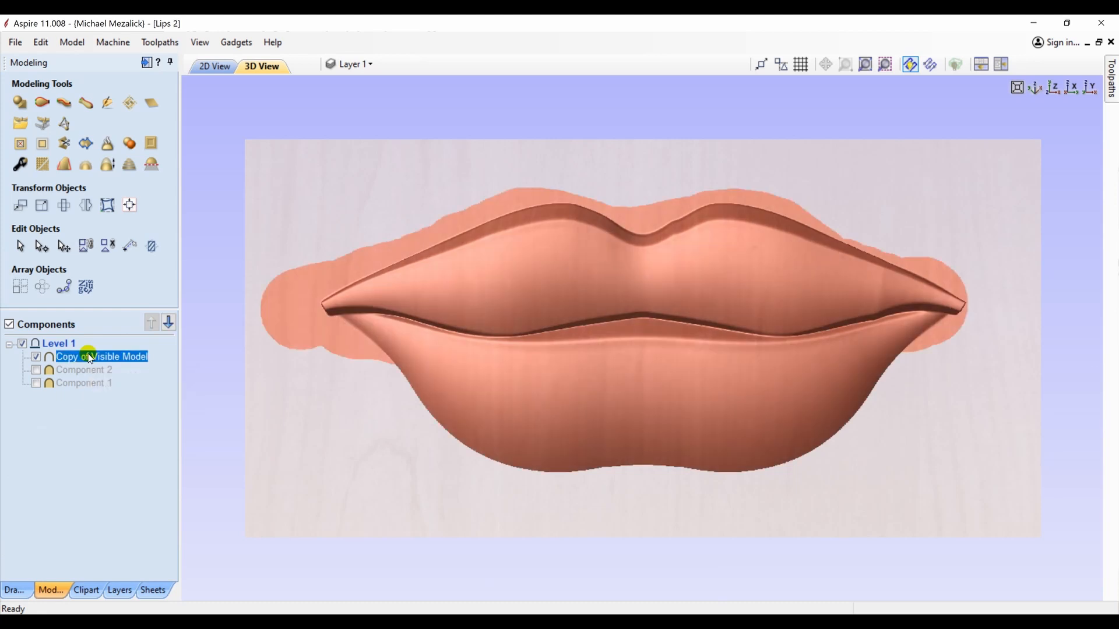
click(19, 164)
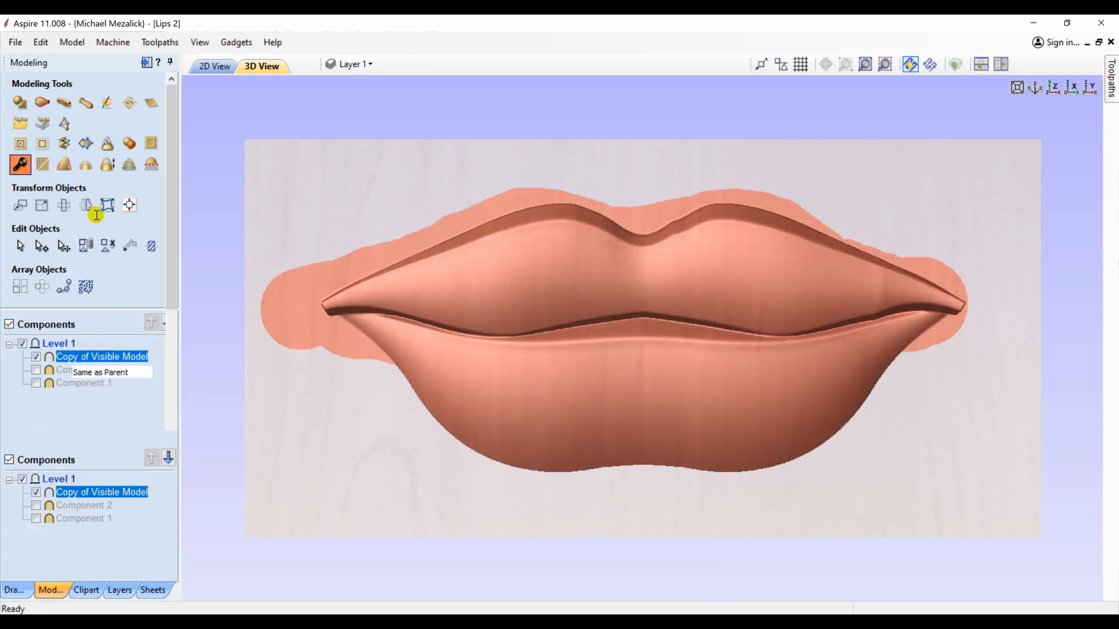
drag(90, 249, 89, 251)
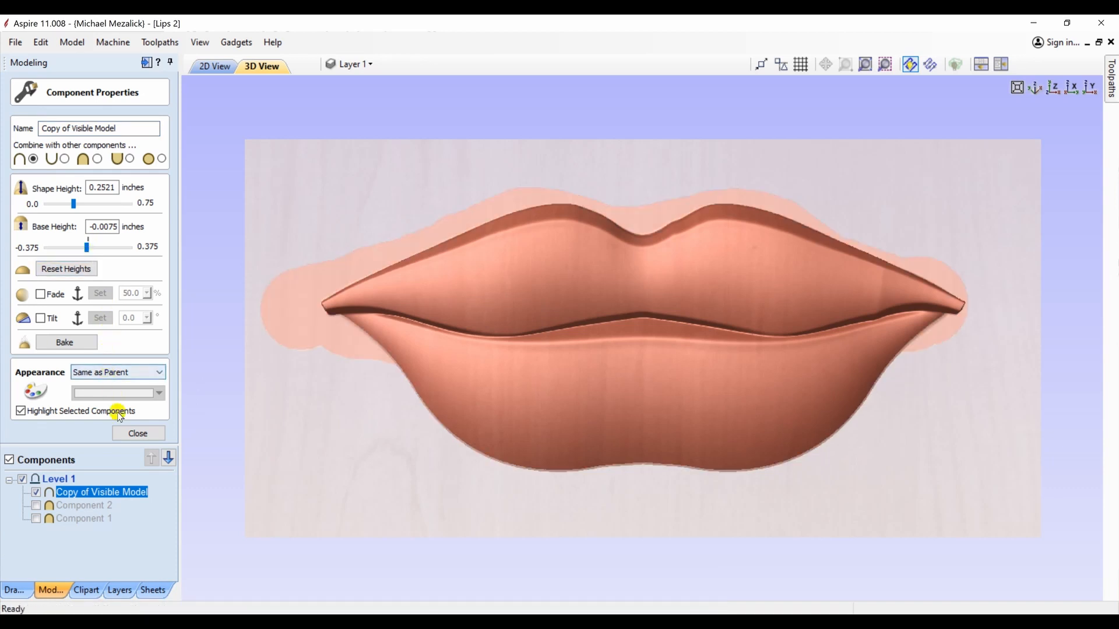
click(90, 343)
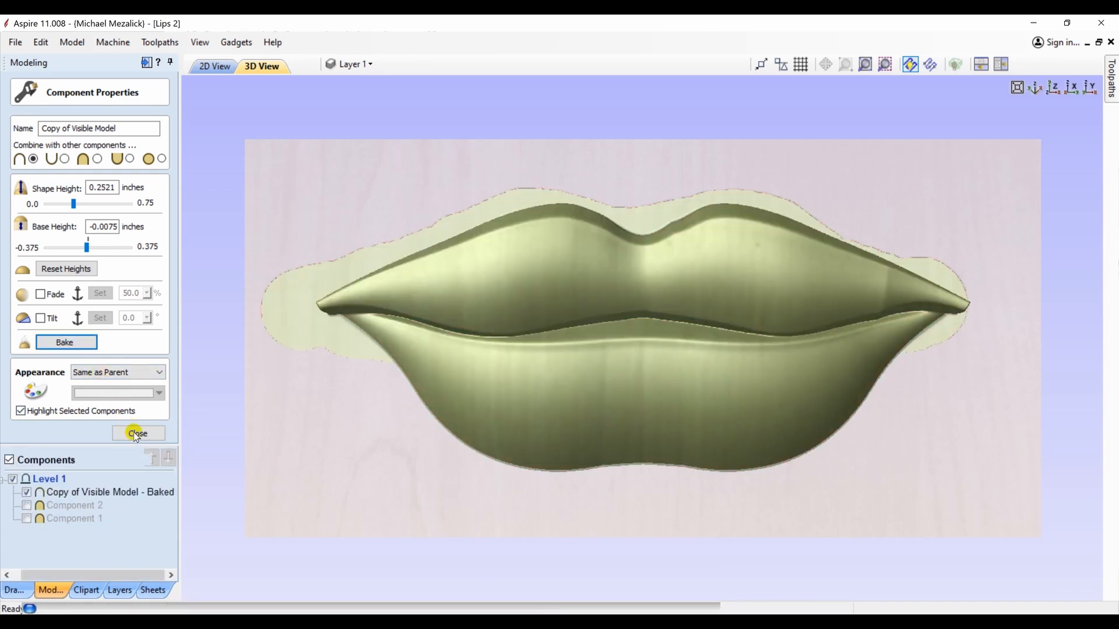
Step: Replace values below 0.0 on the baked lips component with transparent to trim the surrounding halo
click(135, 433)
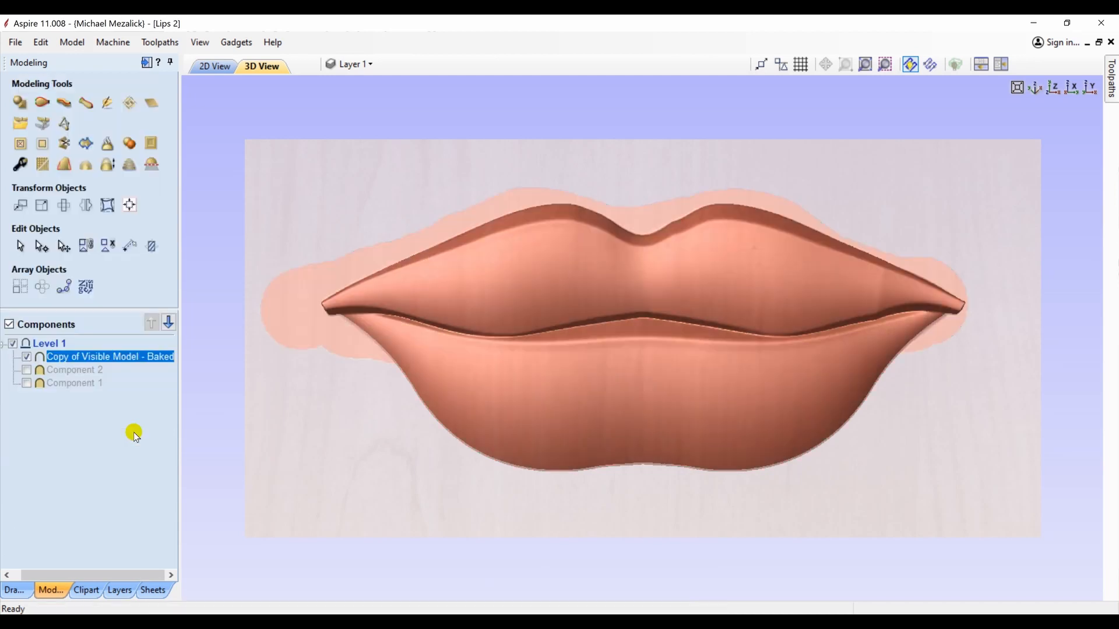
click(151, 165)
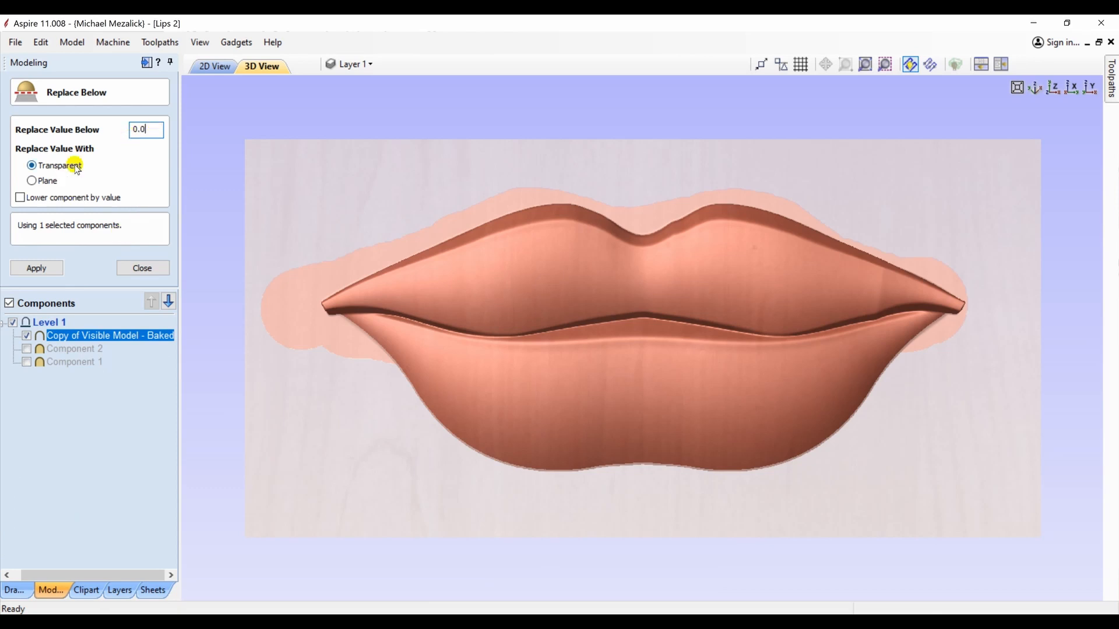
click(37, 268)
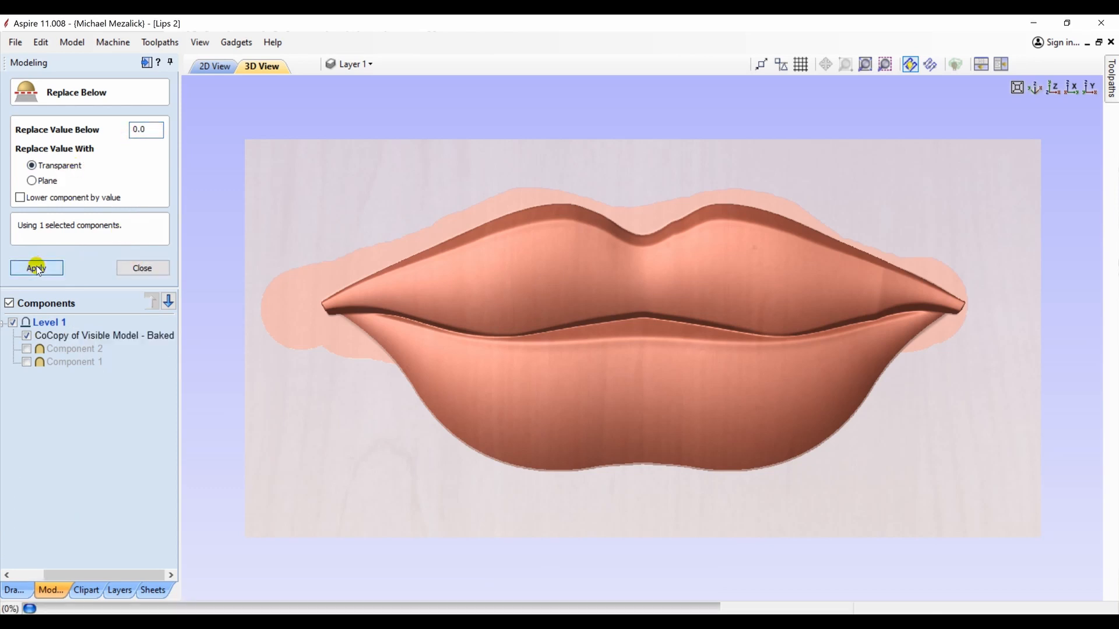
click(135, 267)
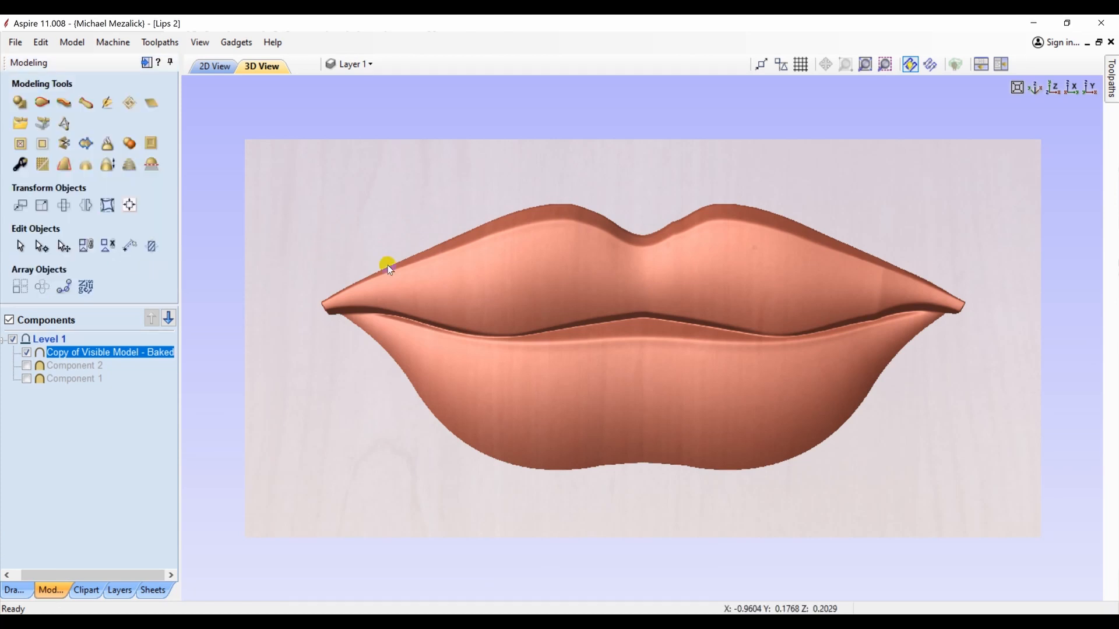
click(1054, 87)
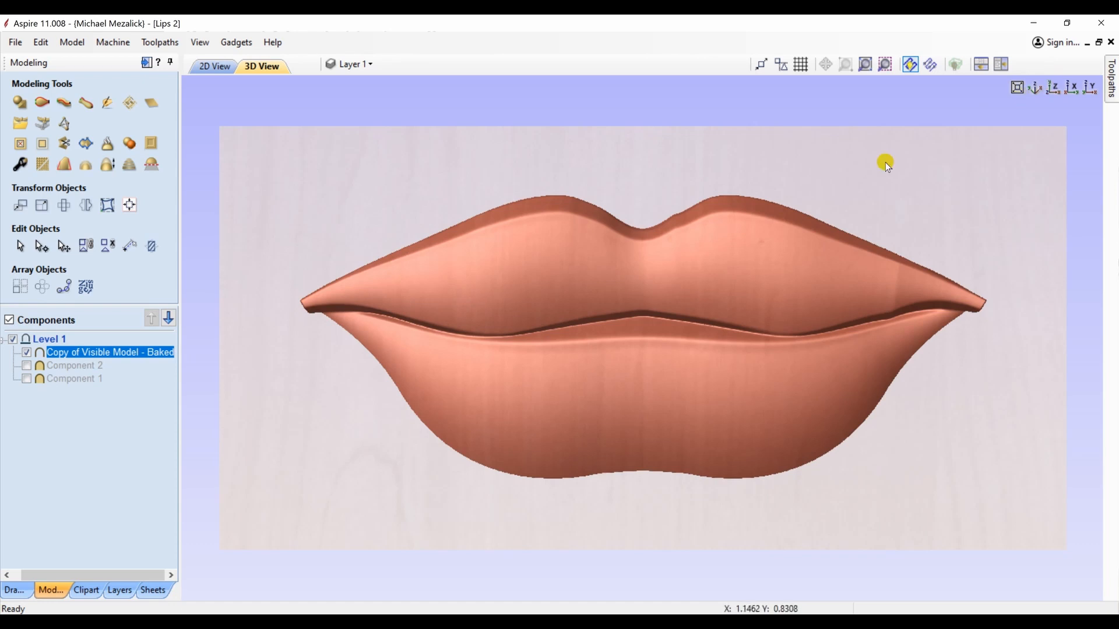
Step: Return to the 2D lip curves and hide the Bitmap Layer so only the vectors on Layer 1 show
key(F2)
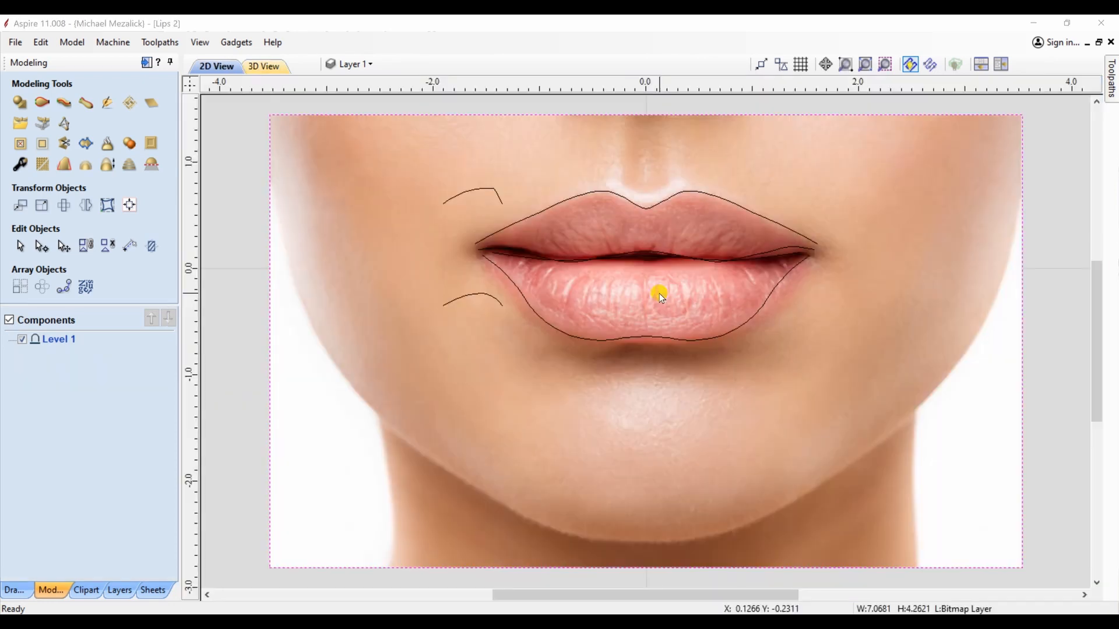
click(612, 182)
click(624, 272)
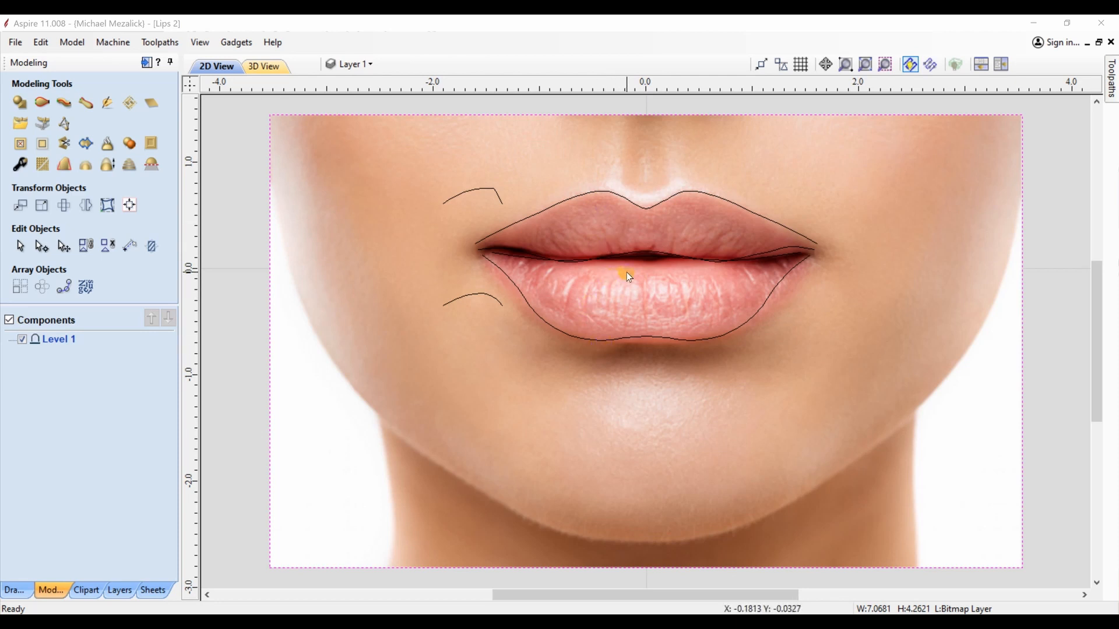
click(371, 63)
click(351, 88)
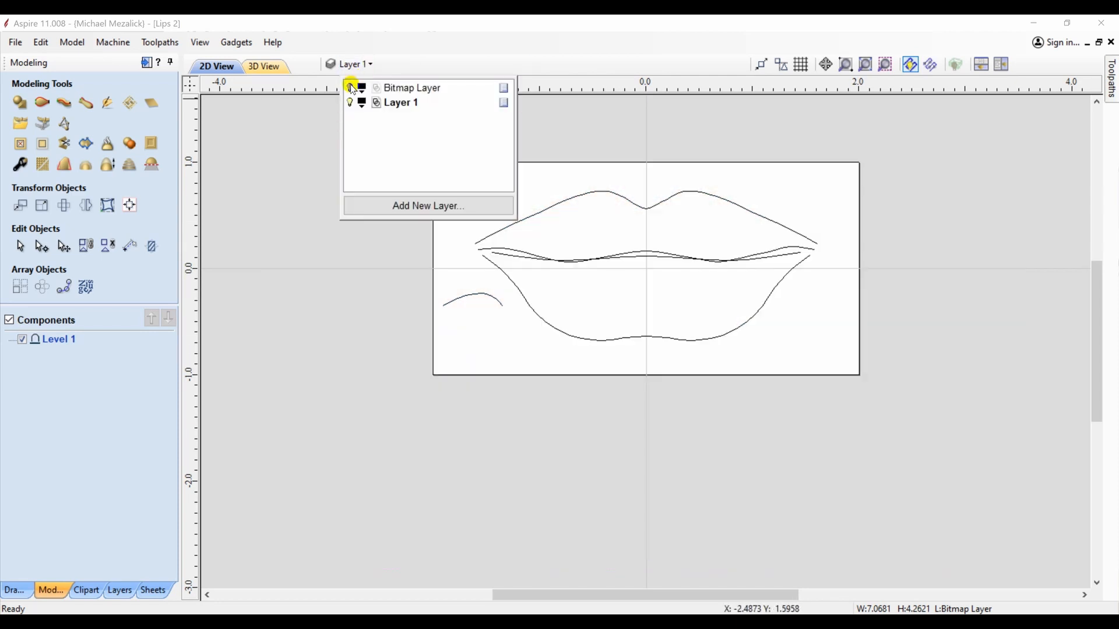
click(387, 105)
click(292, 155)
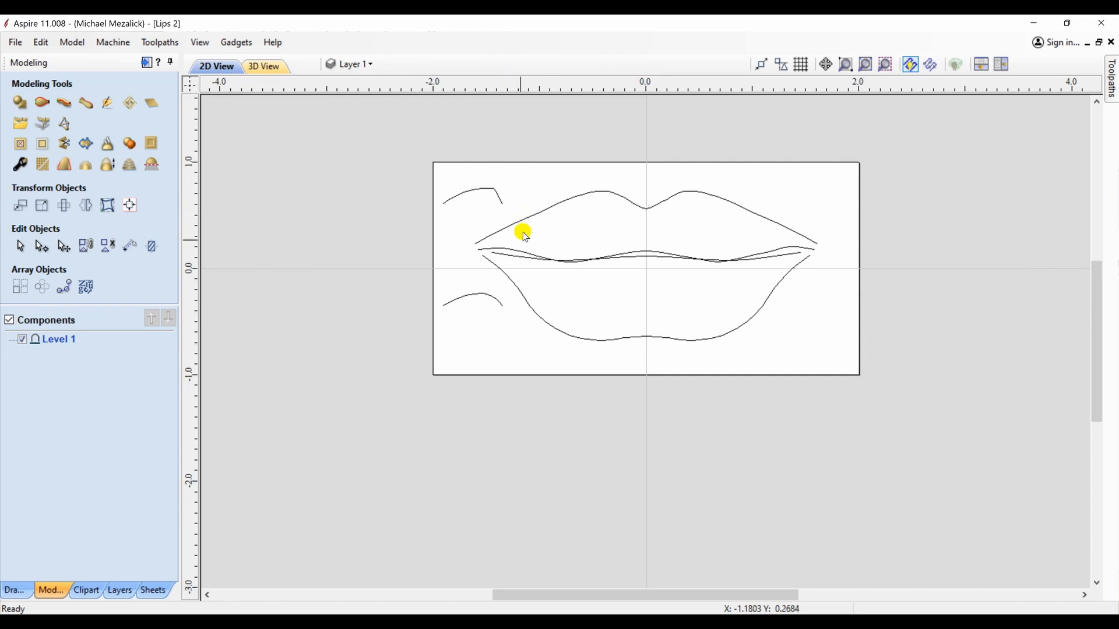
Step: Two rail sweep the upper profile along the upper lip's two curves, set it to merge, and check the shape in 3D
click(517, 251)
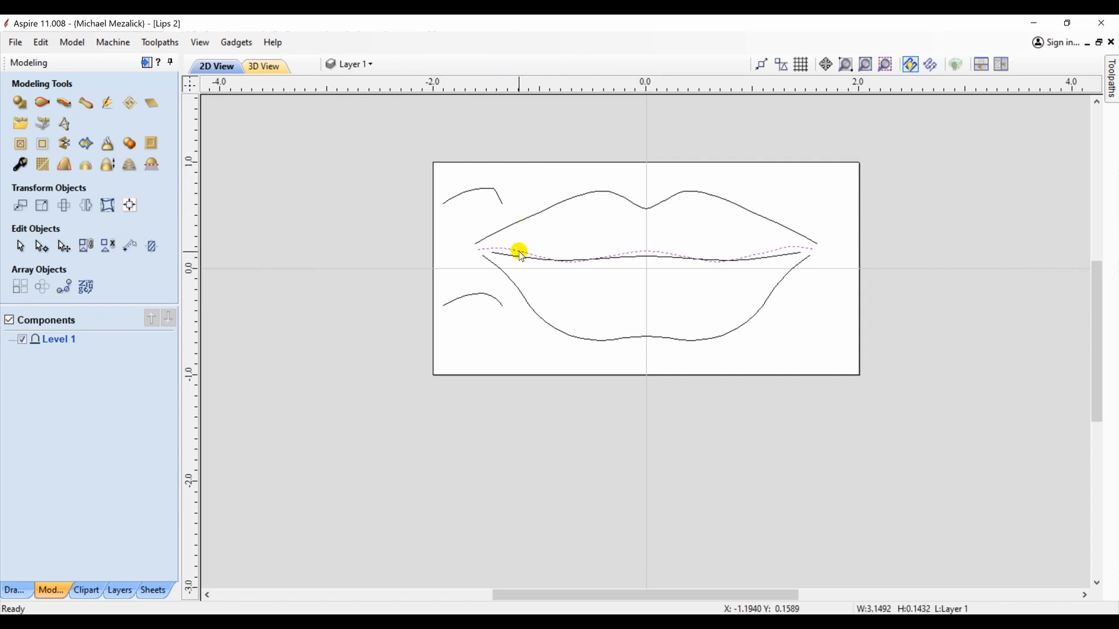
shift+click(520, 221)
click(43, 104)
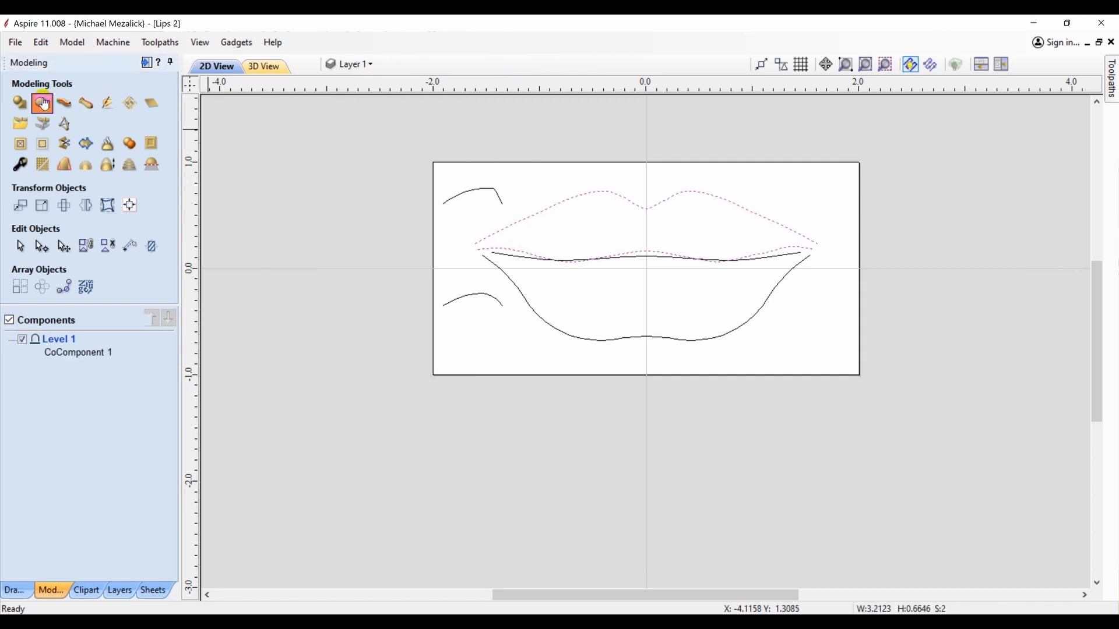
click(104, 131)
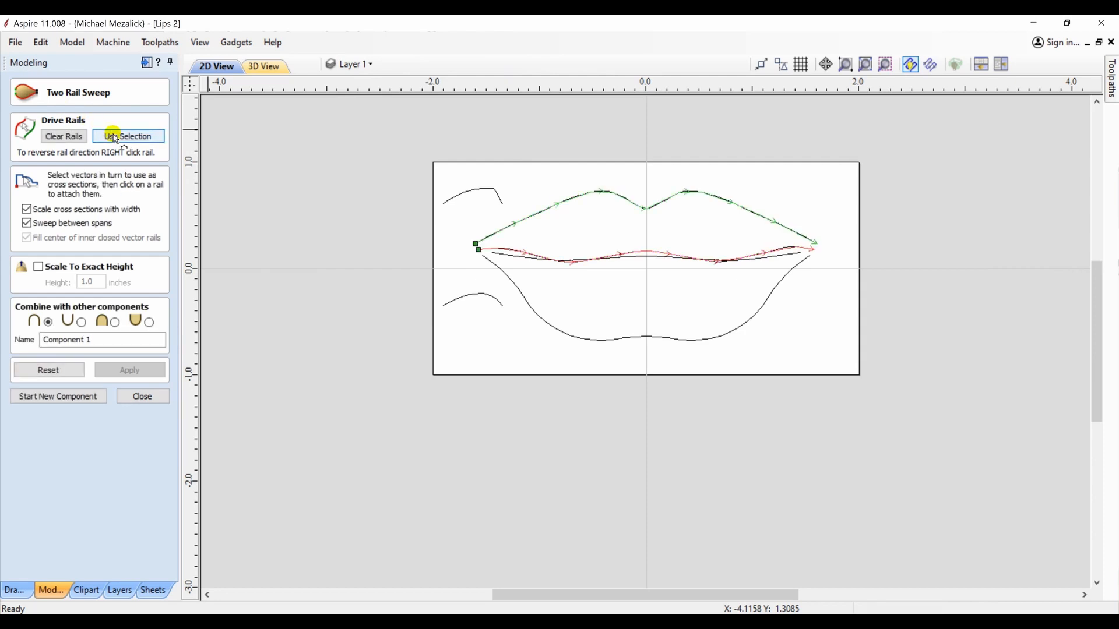
click(479, 195)
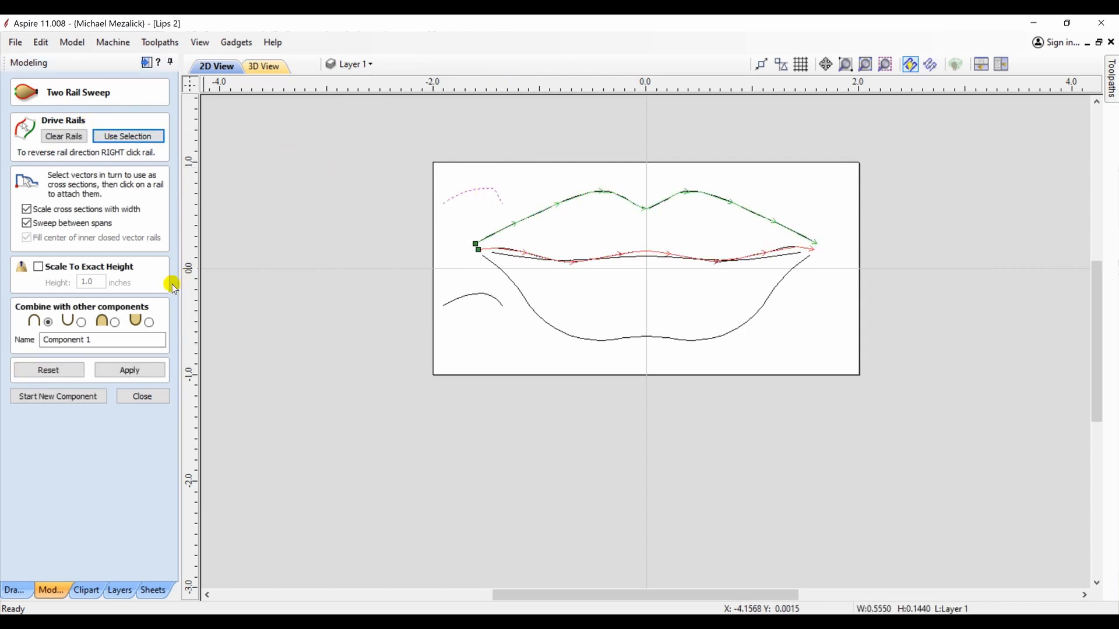
click(116, 326)
click(128, 373)
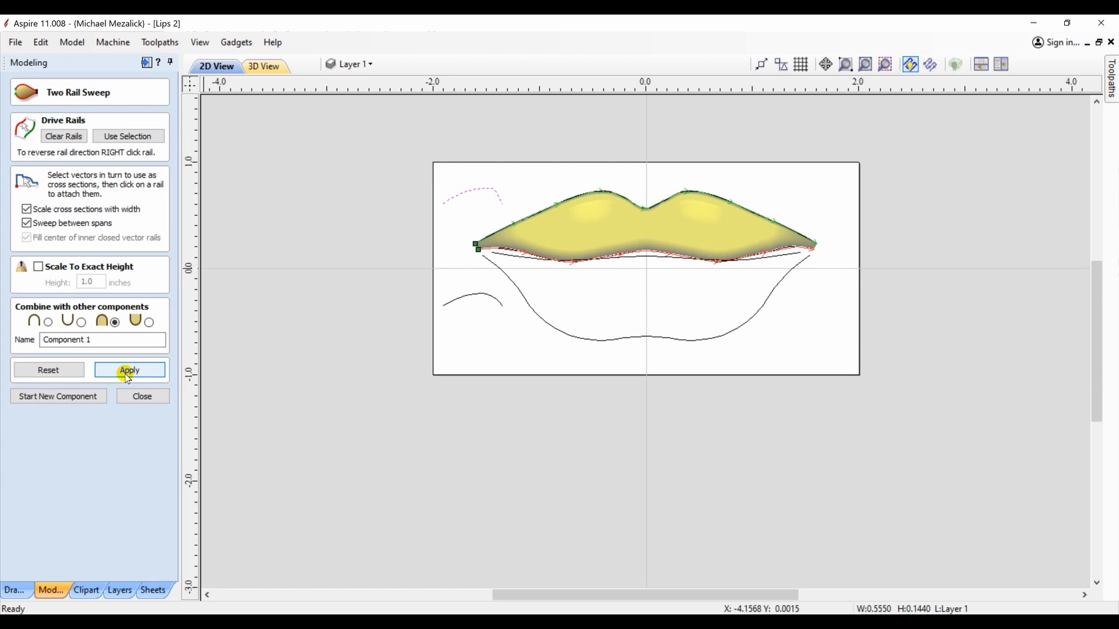
click(262, 68)
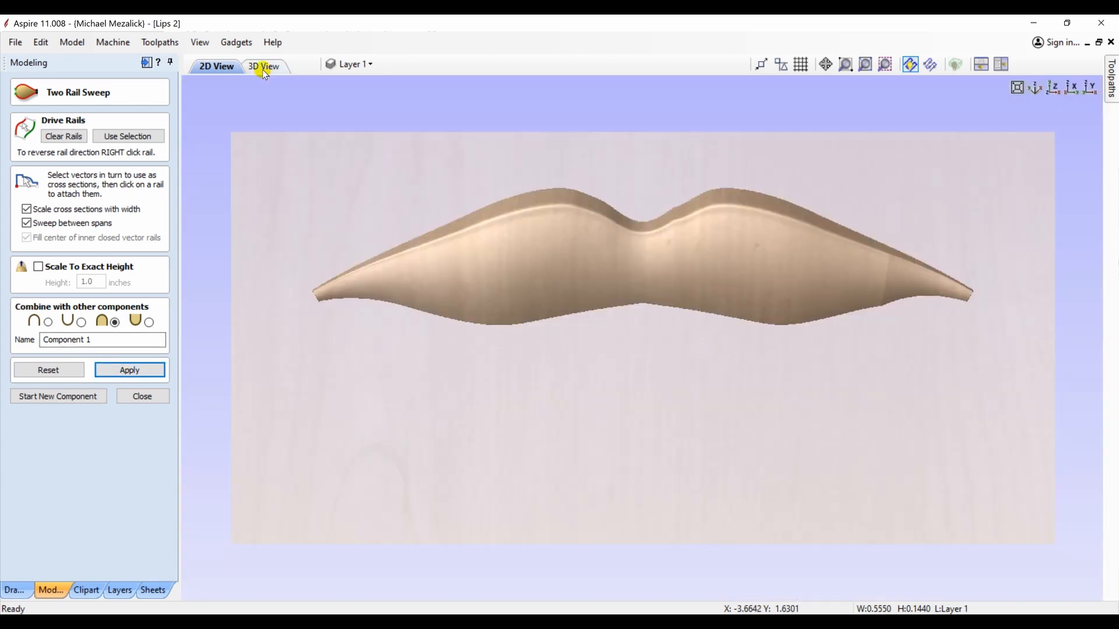
click(216, 69)
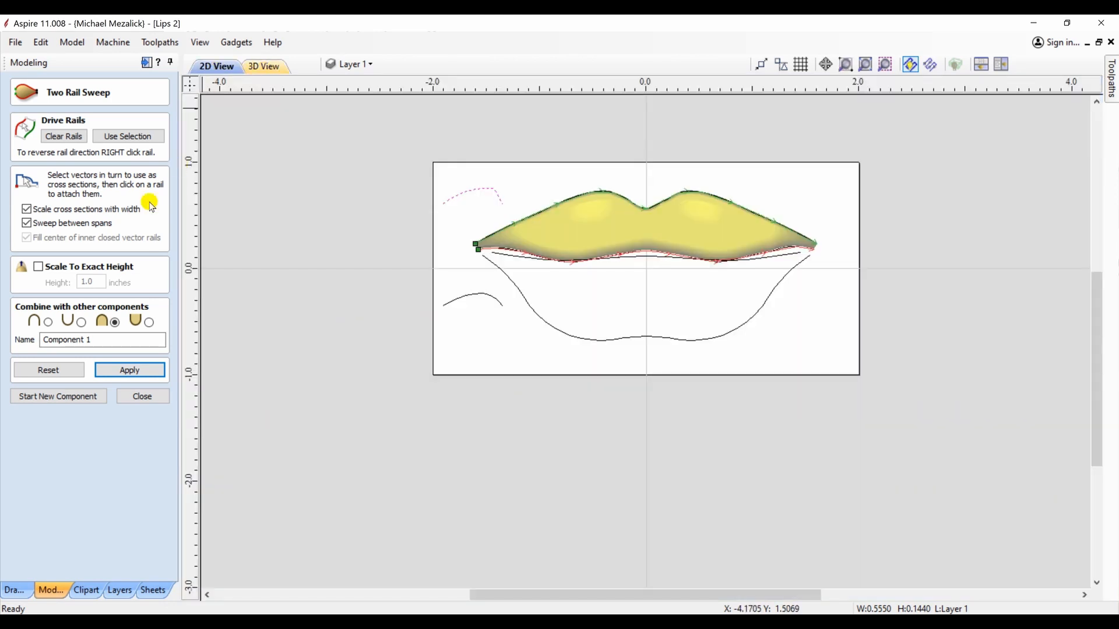
Step: Create the lower lip as a new merged component by two rail sweeping the lower profile along its two curves, and check it in 3D
click(78, 398)
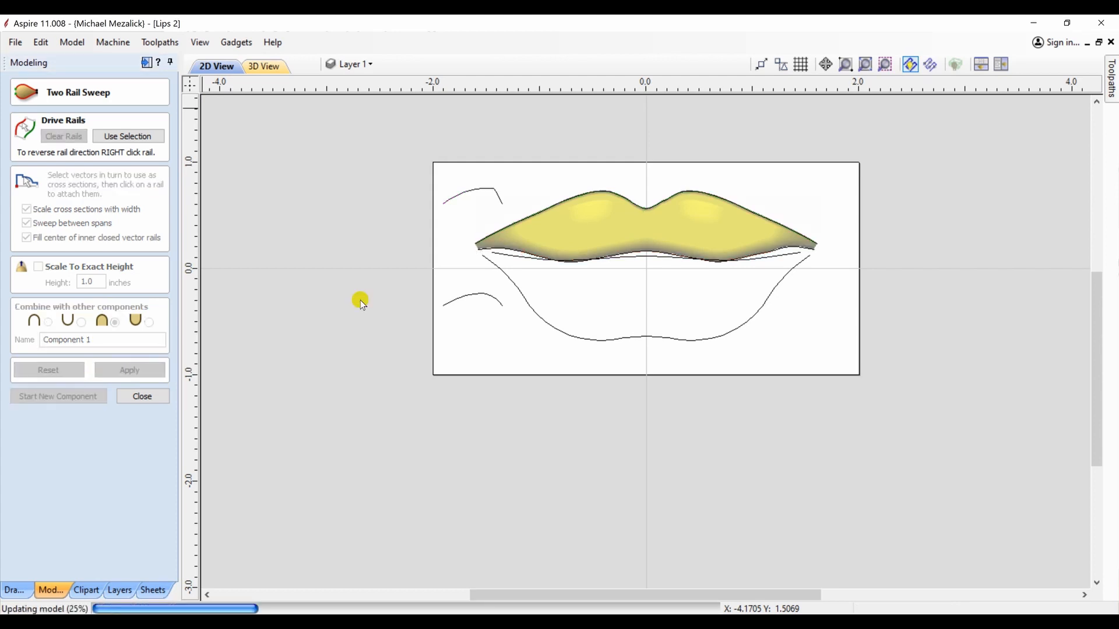
click(524, 256)
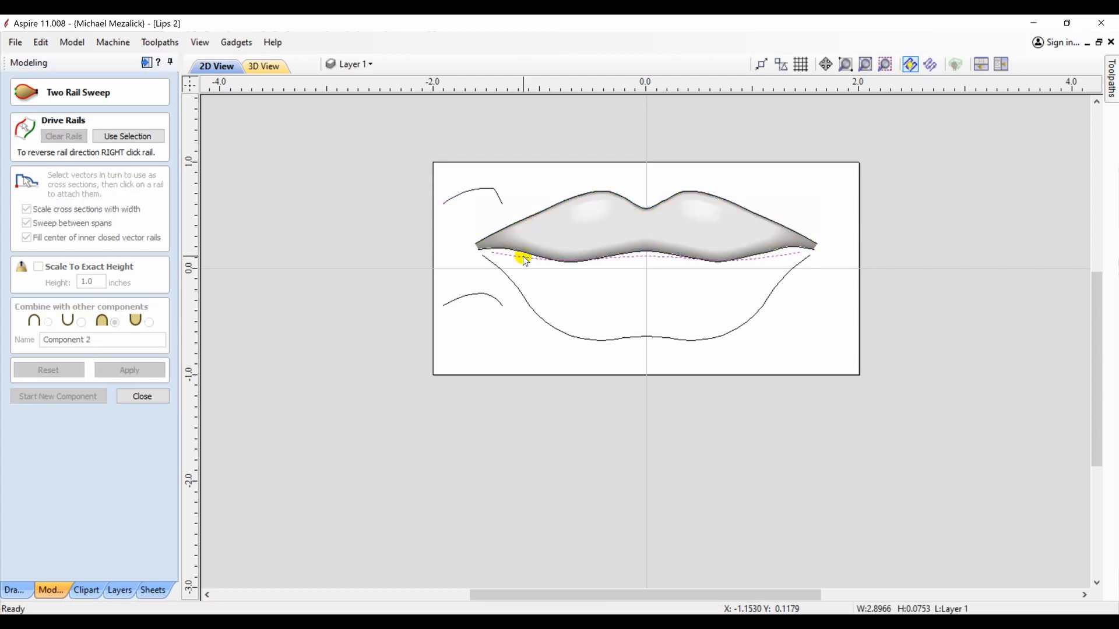
click(518, 289)
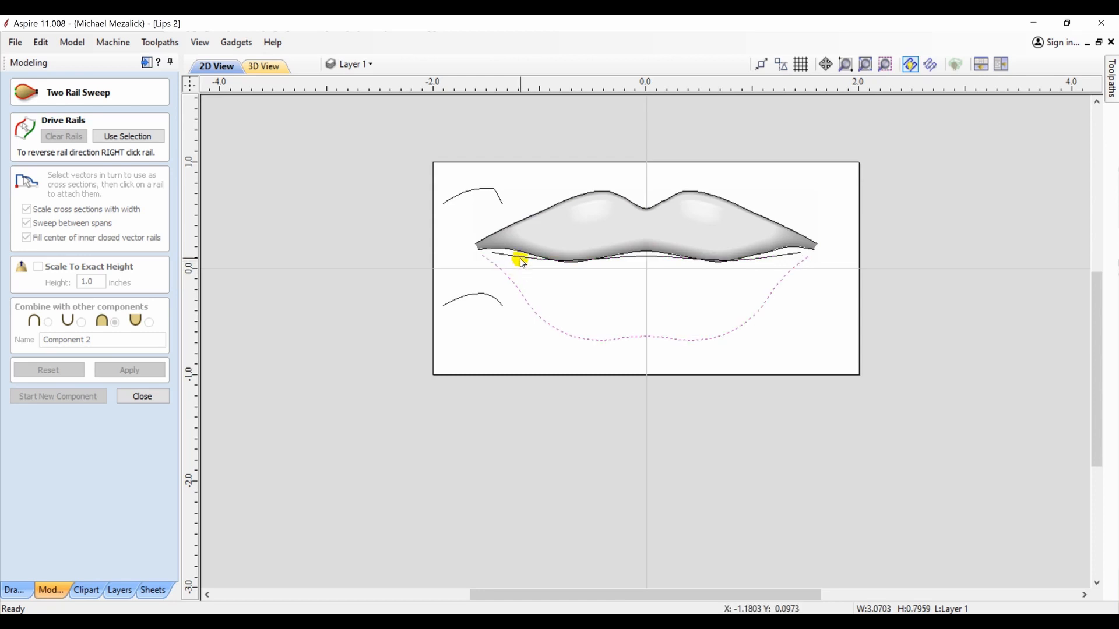
shift+click(520, 257)
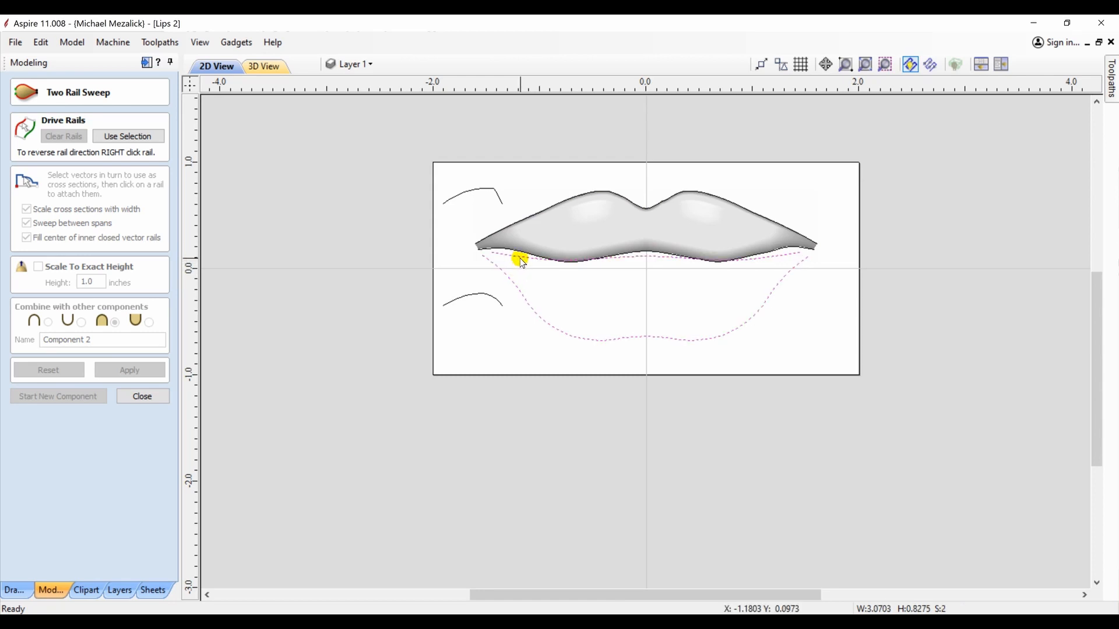
click(146, 137)
click(457, 306)
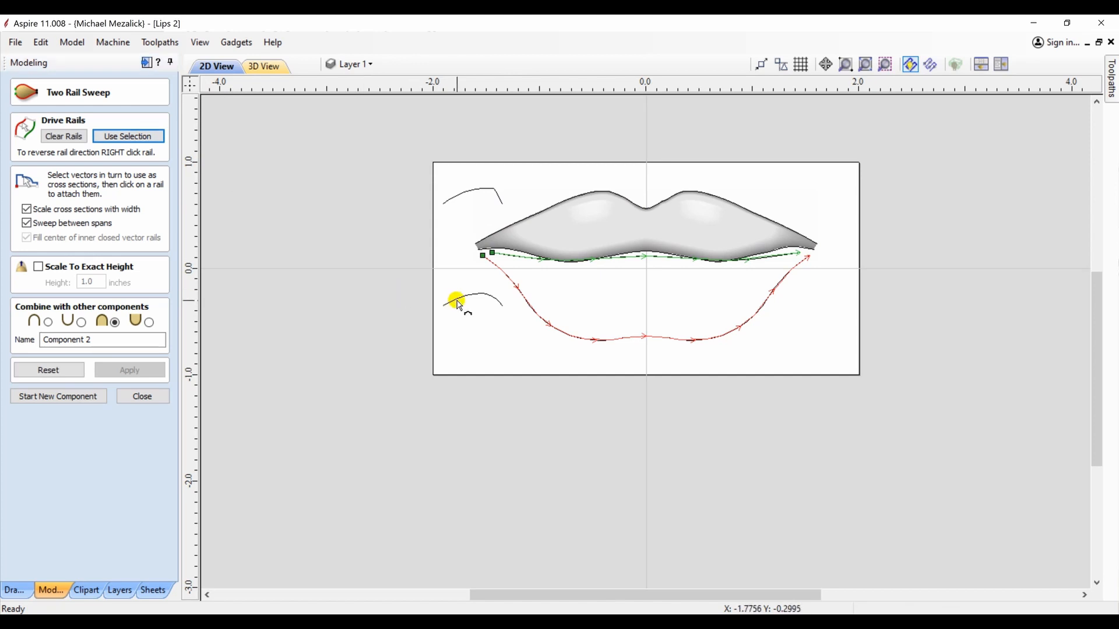
click(131, 371)
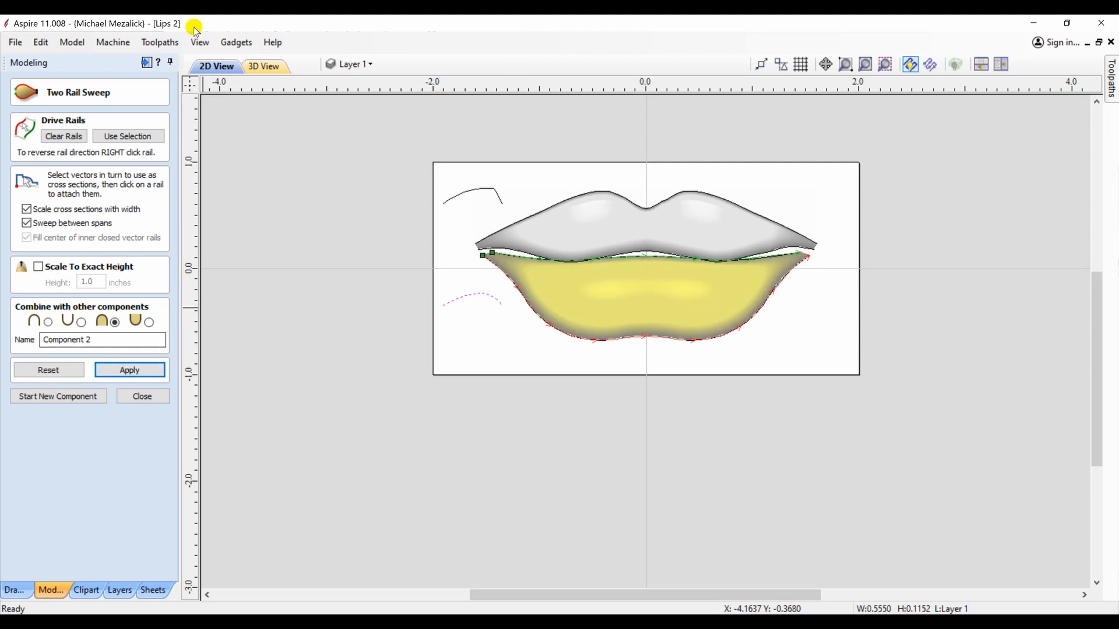
click(262, 66)
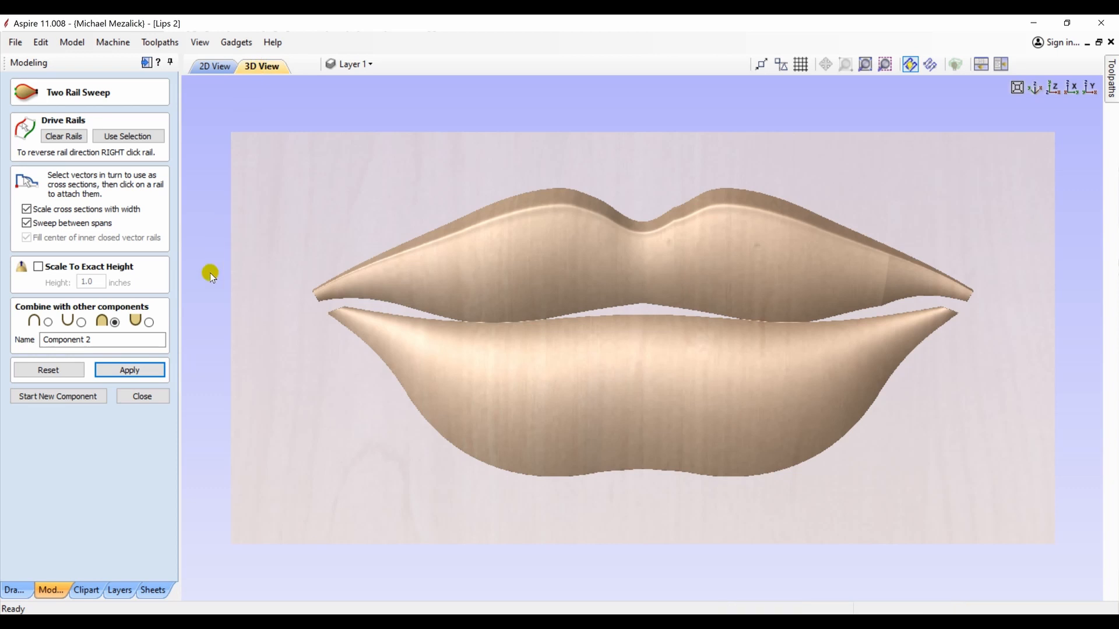
click(116, 371)
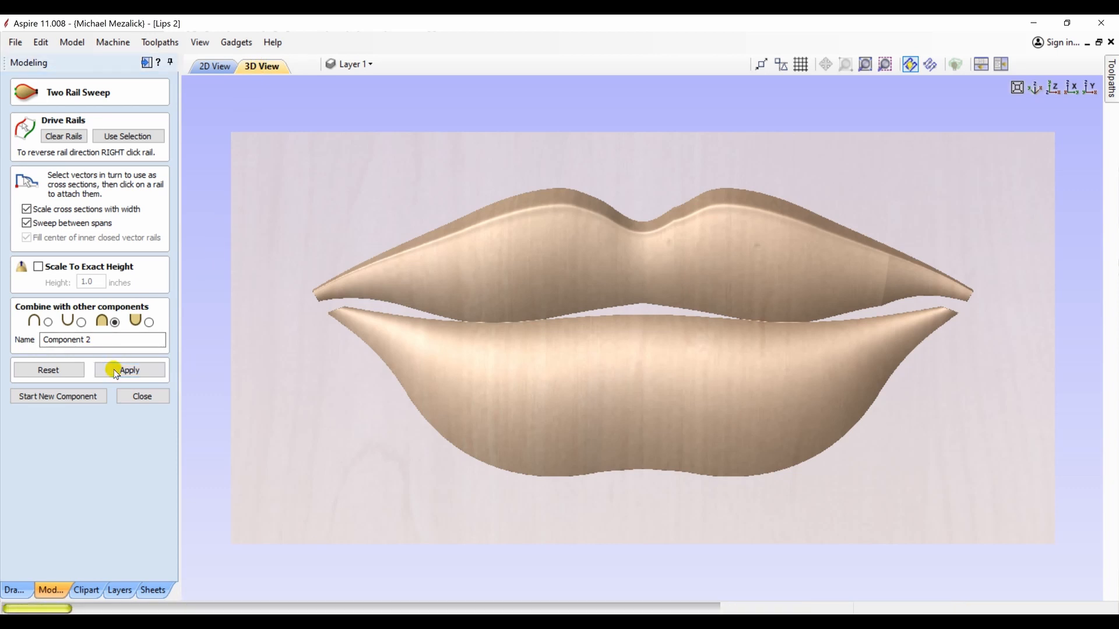
click(142, 396)
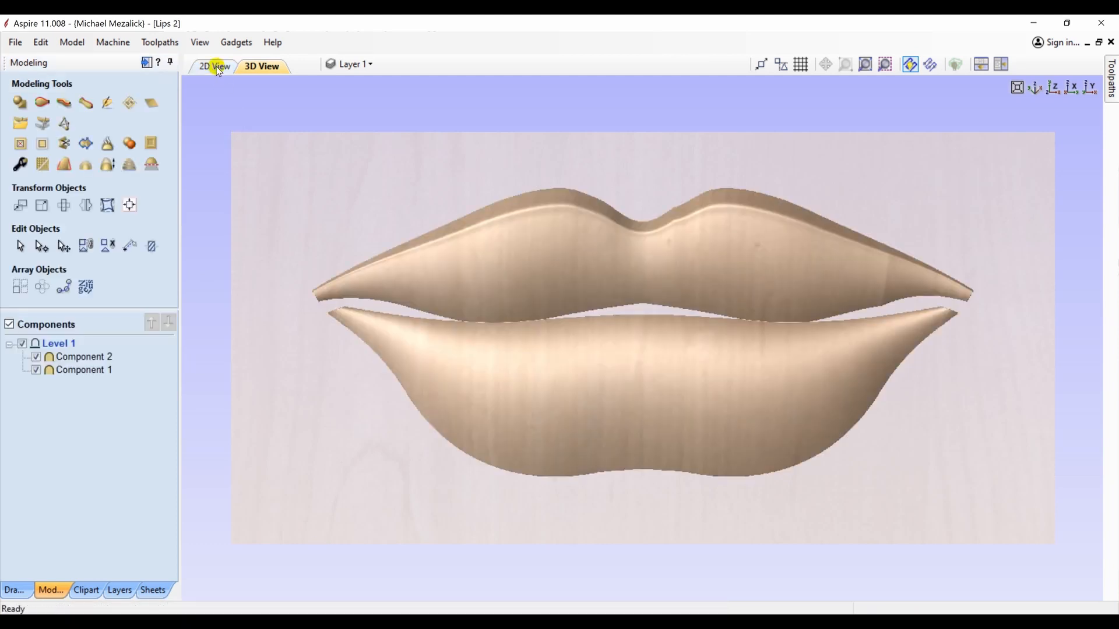
Step: Show the Bitmap Layer again and create a component from the lip photo
click(216, 66)
click(365, 63)
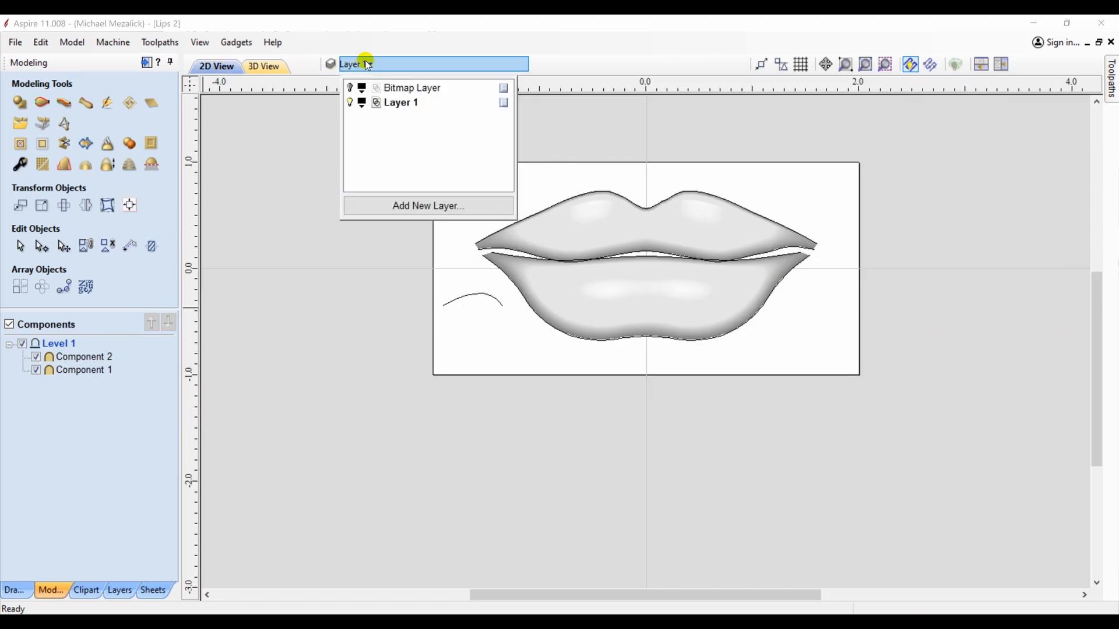
click(351, 88)
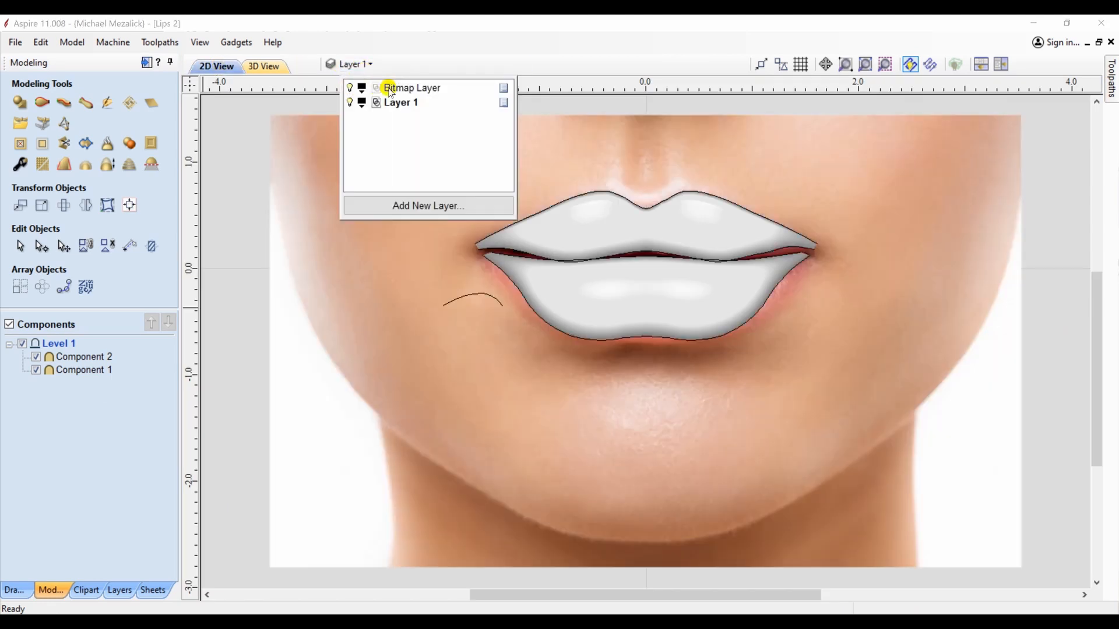
click(317, 249)
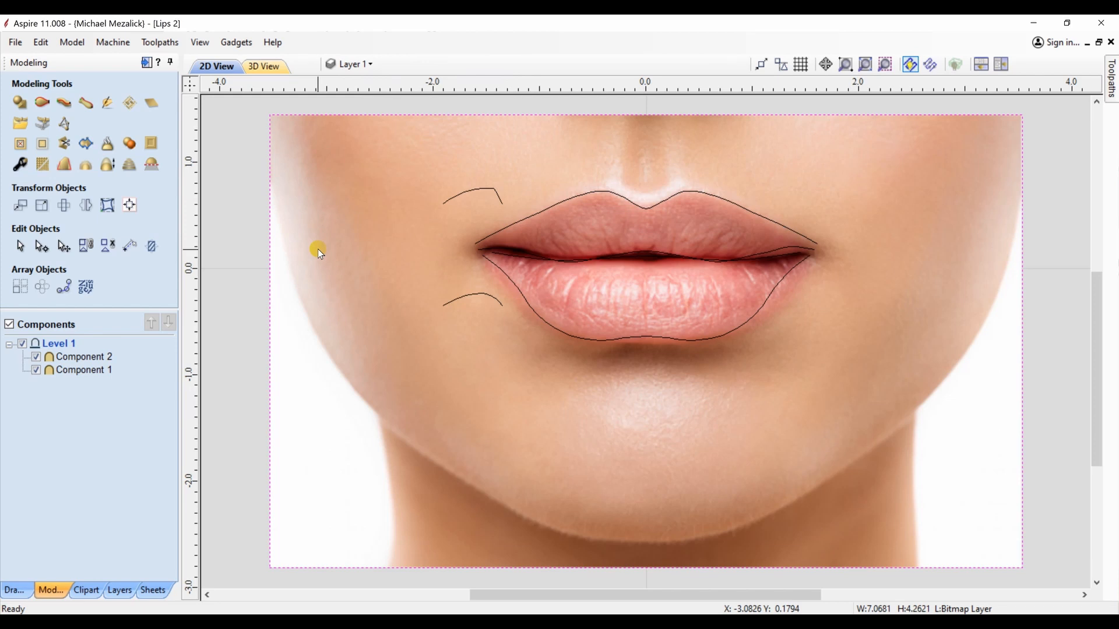
click(44, 123)
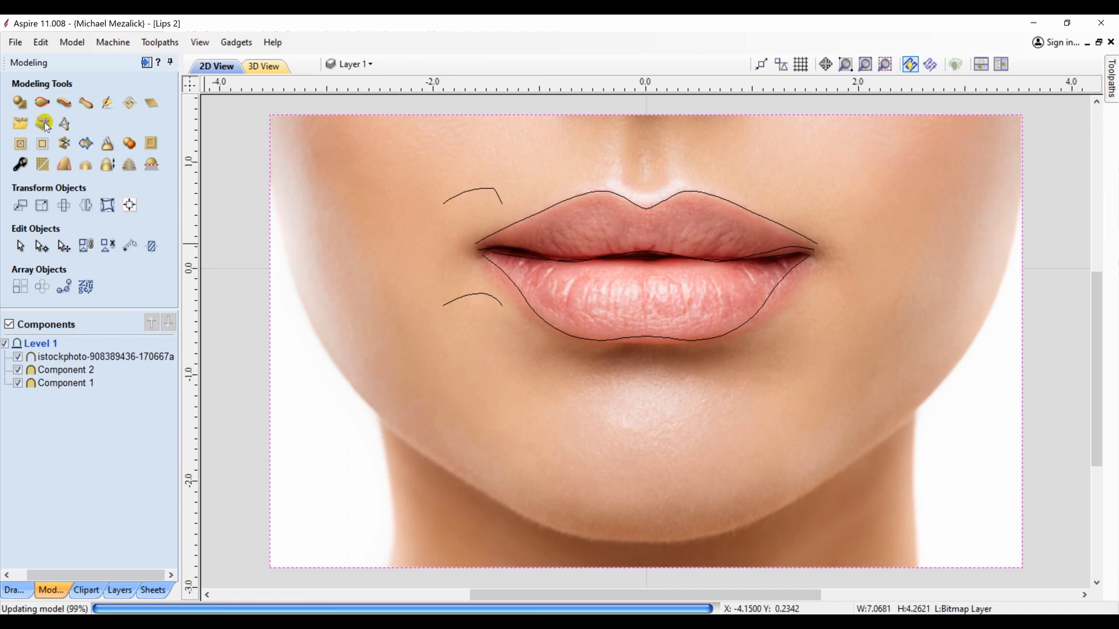
Step: Set the photo component's shape height to 0.045 inches while viewing the model in 3D
click(264, 67)
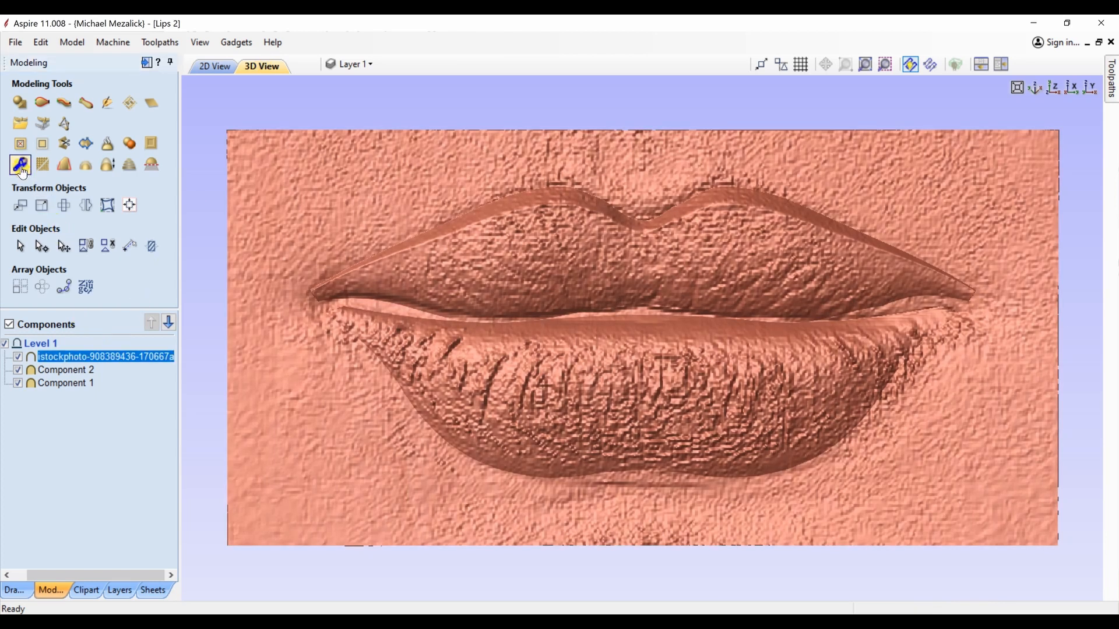
click(22, 169)
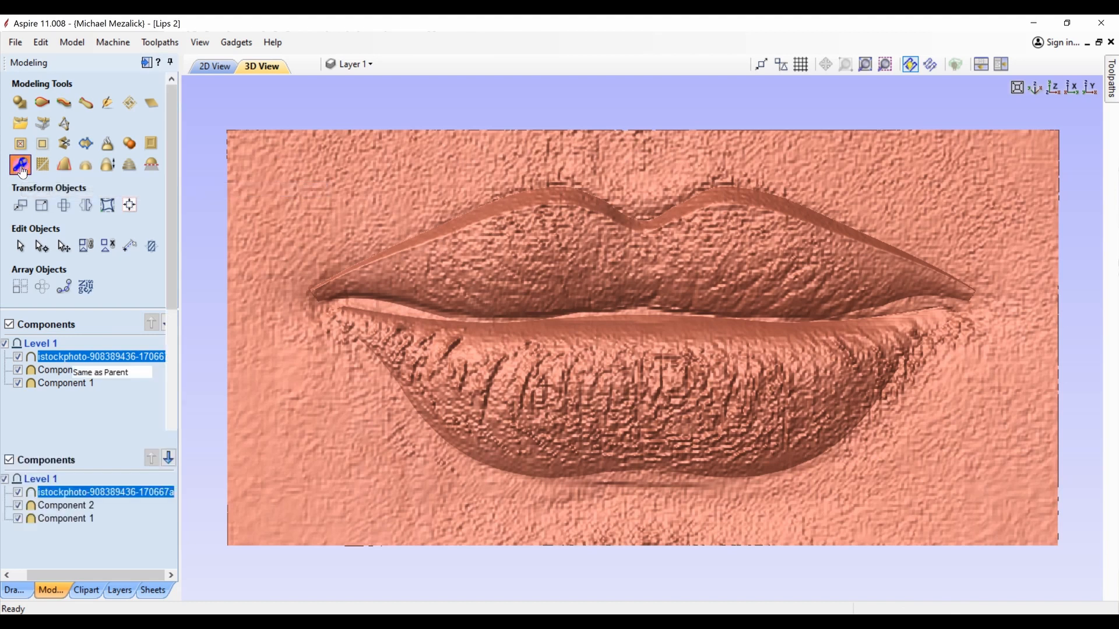
click(55, 204)
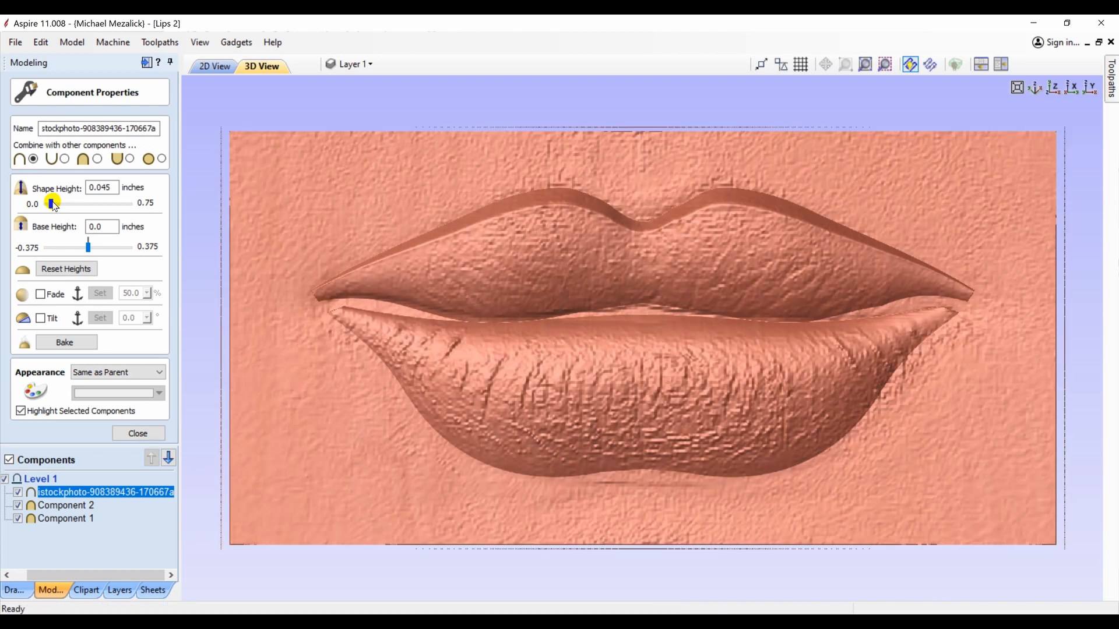
click(130, 436)
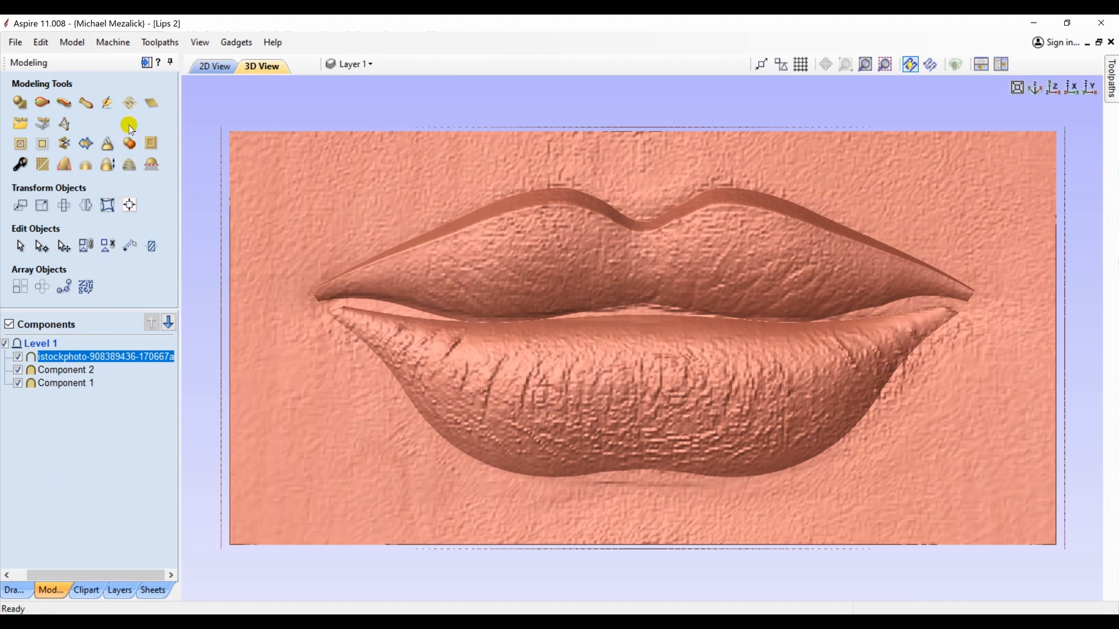
Step: Create a single component from the visible model and hide the photo component and both lip sweep components
click(122, 106)
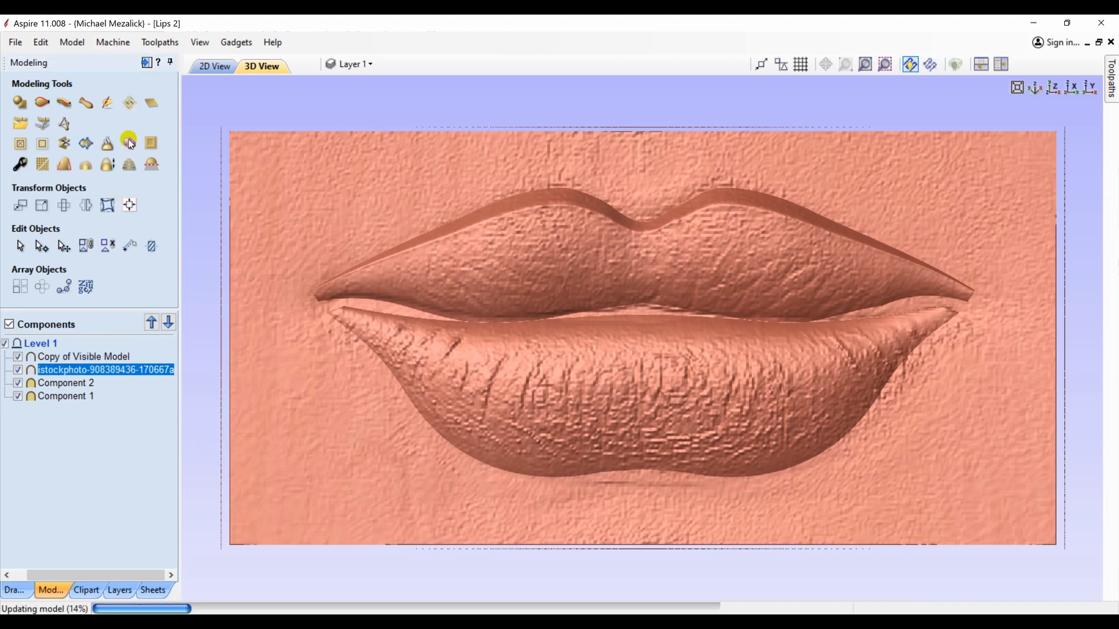
click(18, 371)
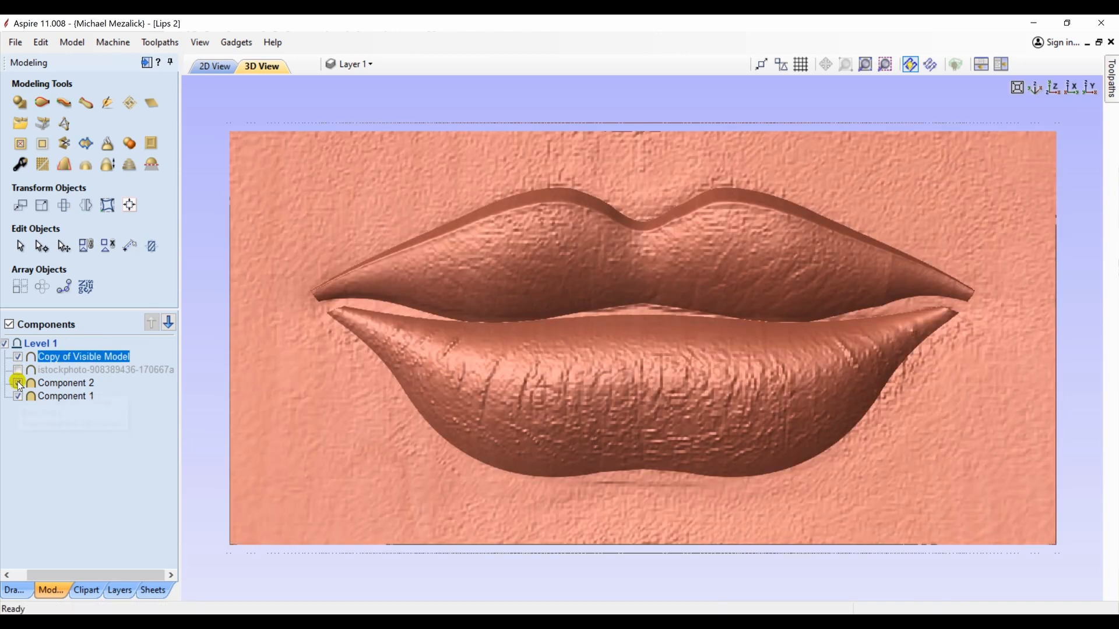
click(18, 383)
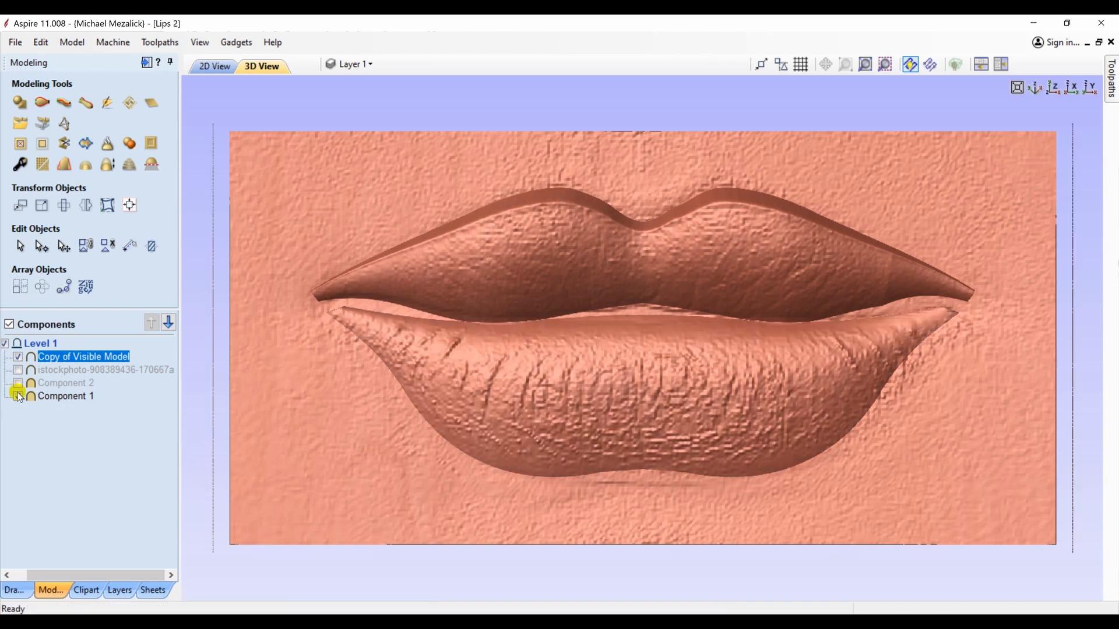
click(18, 396)
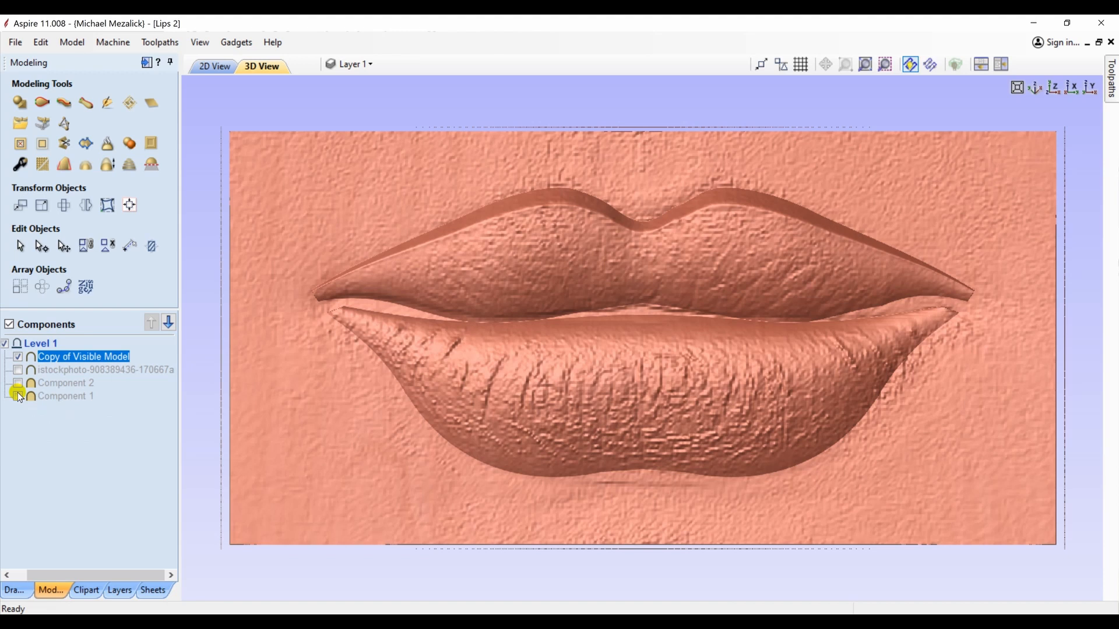
Step: Smooth the lower lip and the gap between the lips with Sculpting, using diameter 273 and strength 79, and keep the changes
click(108, 105)
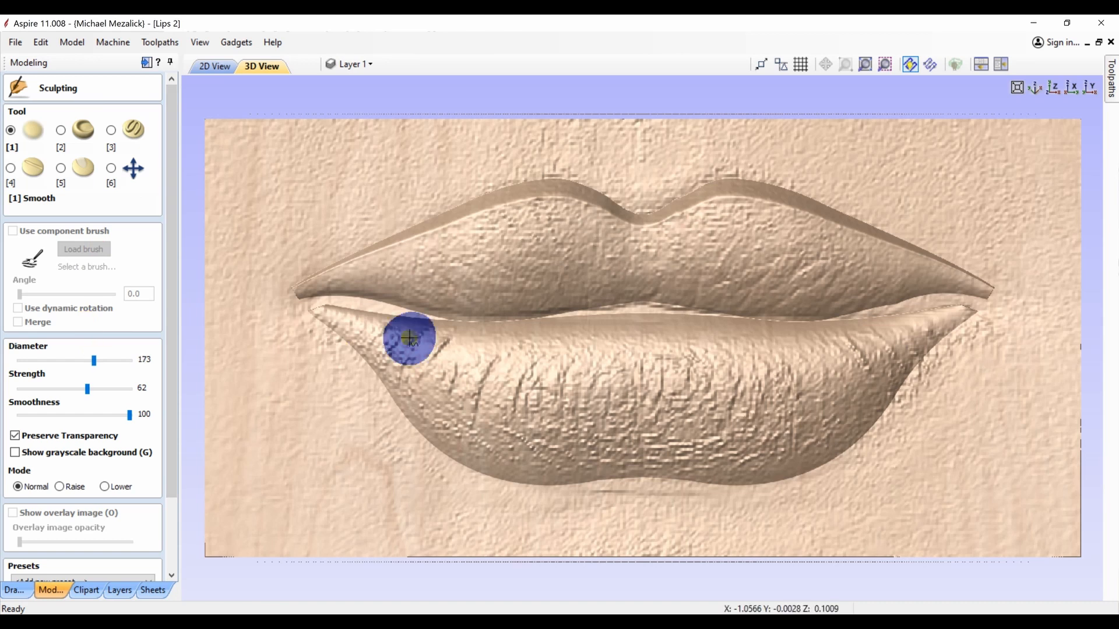
mouse_move(392, 332)
mouse_down()
mouse_move(450, 349)
mouse_move(387, 332)
mouse_move(534, 345)
mouse_move(467, 349)
mouse_move(514, 357)
mouse_move(579, 332)
mouse_move(588, 373)
mouse_move(938, 310)
mouse_move(734, 376)
mouse_move(742, 392)
mouse_move(717, 383)
mouse_up()
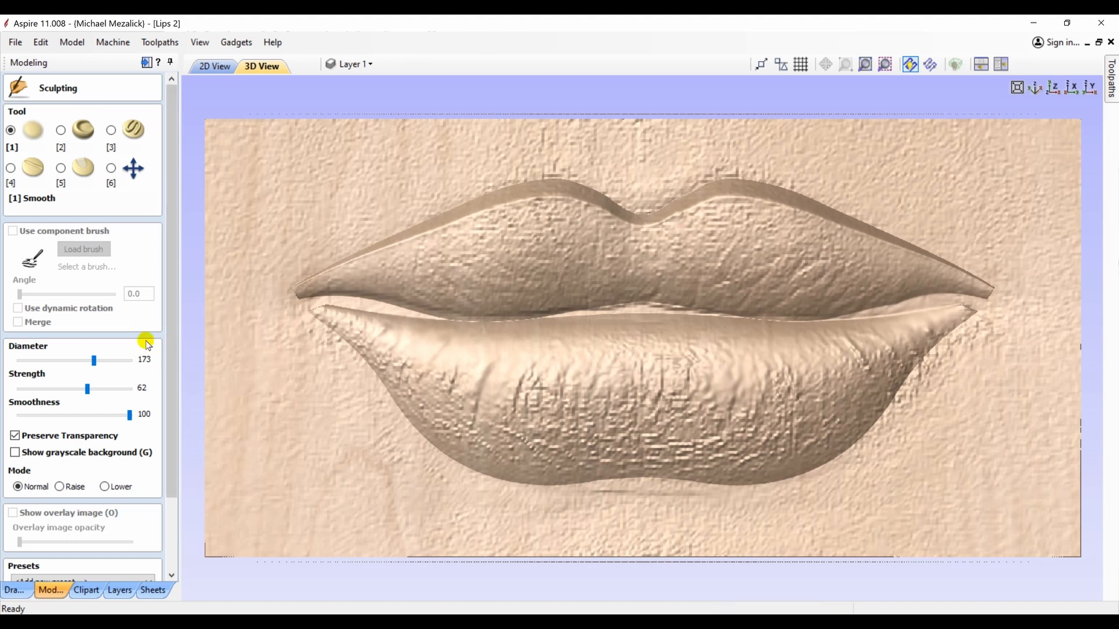
click(120, 360)
click(106, 389)
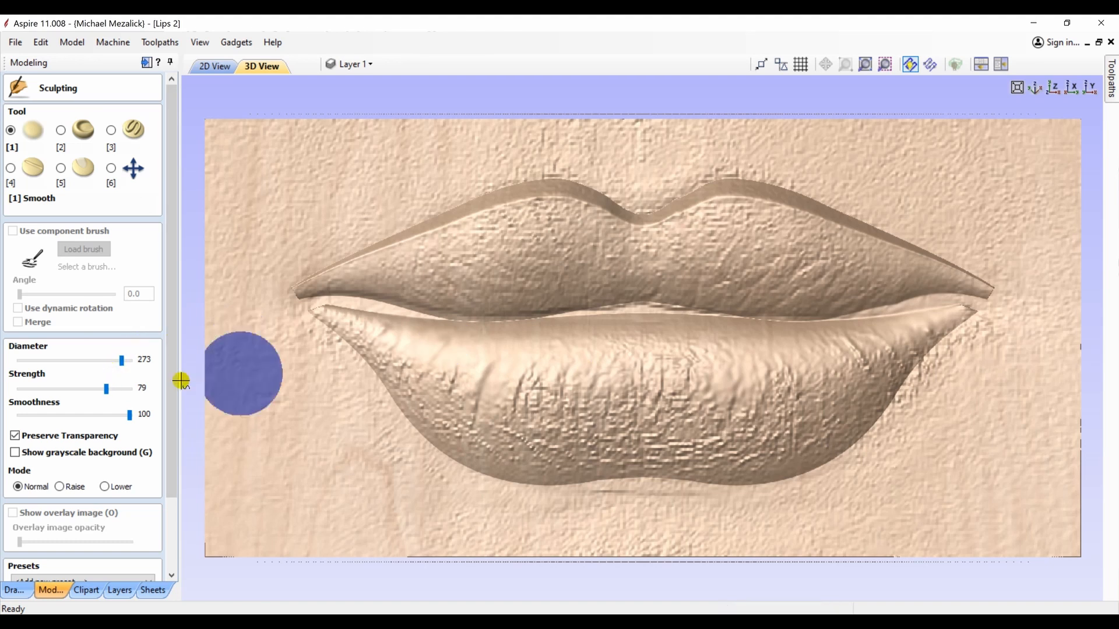
mouse_move(463, 380)
mouse_down()
mouse_move(564, 389)
mouse_move(722, 379)
mouse_move(498, 430)
mouse_move(412, 357)
mouse_move(539, 440)
mouse_move(772, 414)
mouse_move(844, 392)
mouse_move(661, 428)
mouse_move(837, 367)
mouse_move(839, 277)
mouse_move(740, 254)
mouse_move(854, 289)
mouse_move(862, 325)
mouse_move(637, 303)
mouse_move(722, 302)
mouse_move(324, 299)
mouse_move(474, 283)
mouse_move(533, 224)
mouse_move(618, 227)
mouse_move(794, 242)
mouse_move(847, 267)
mouse_move(837, 319)
mouse_up()
mouse_move(779, 364)
mouse_down()
mouse_move(644, 395)
mouse_move(652, 437)
mouse_move(770, 442)
mouse_move(642, 432)
mouse_move(522, 447)
mouse_move(462, 398)
mouse_move(502, 424)
mouse_move(527, 426)
mouse_up()
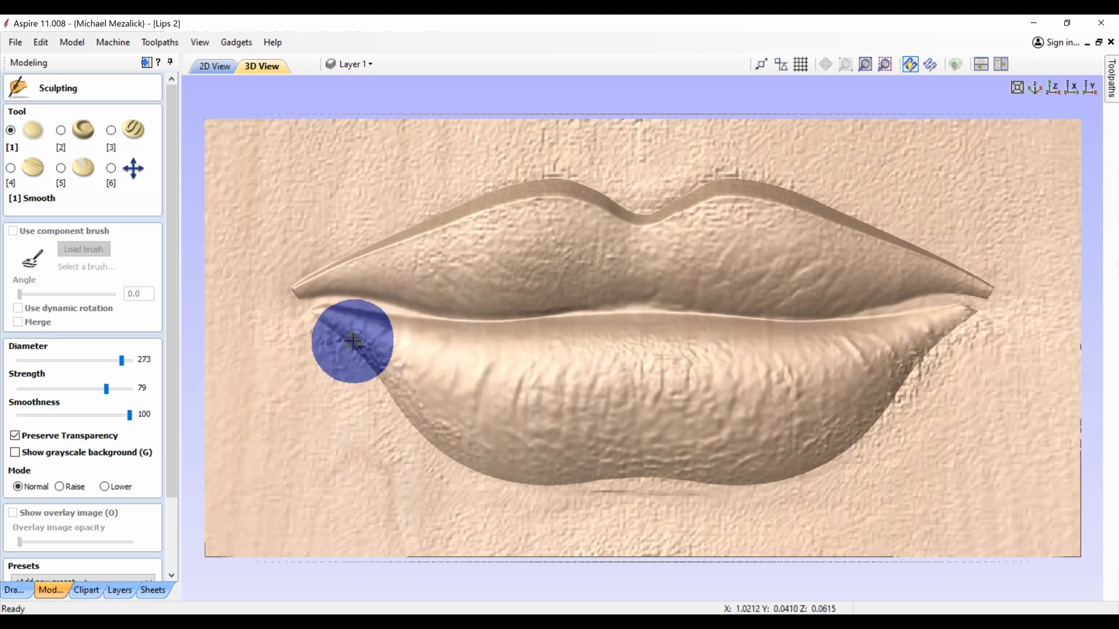
scroll(170, 471, down, 3)
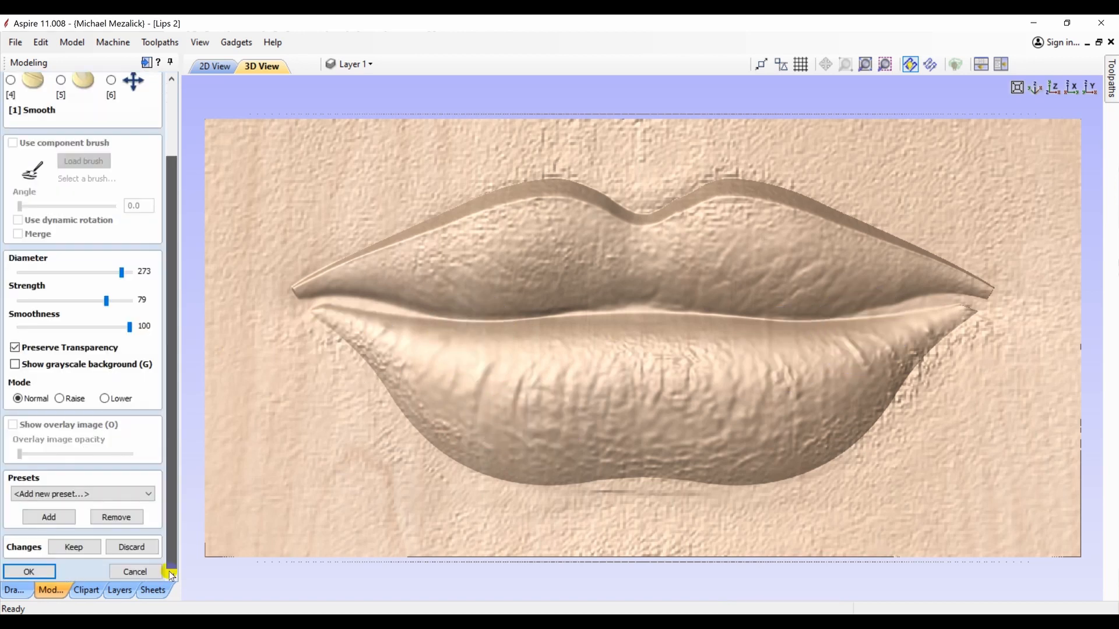
click(65, 555)
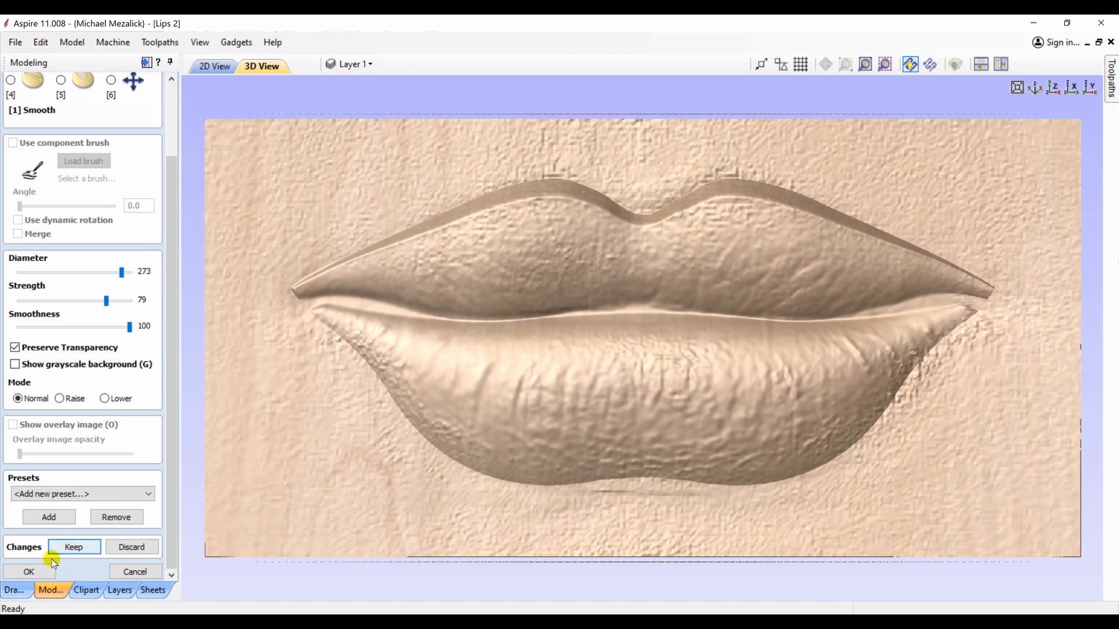
click(32, 572)
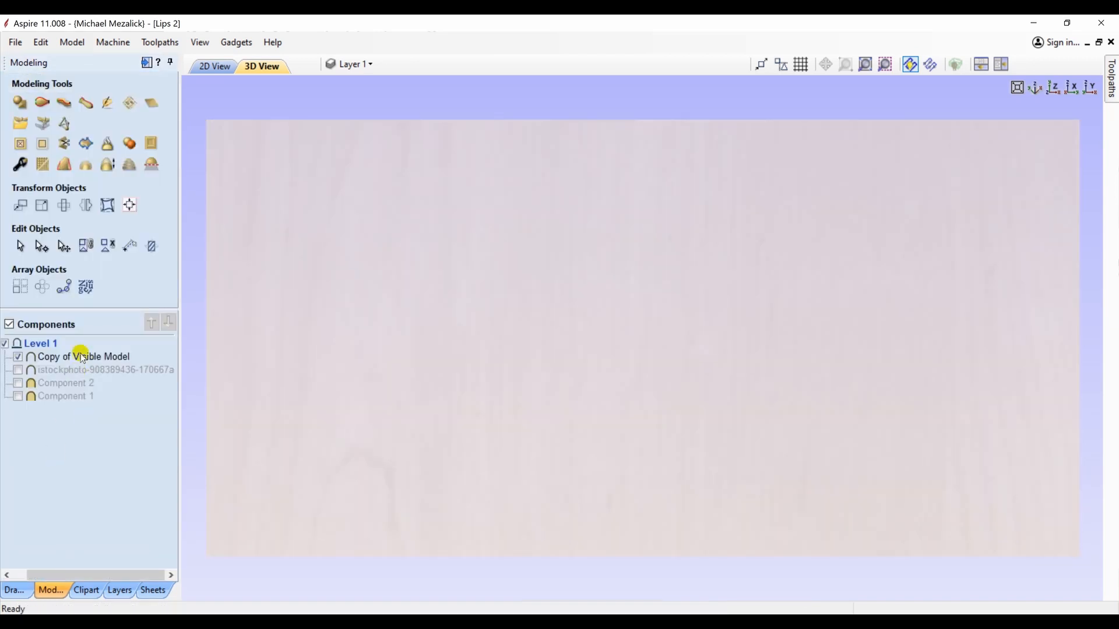
Step: Try lowering the combined component's base height to -0.0525 inches and reset its heights
click(82, 357)
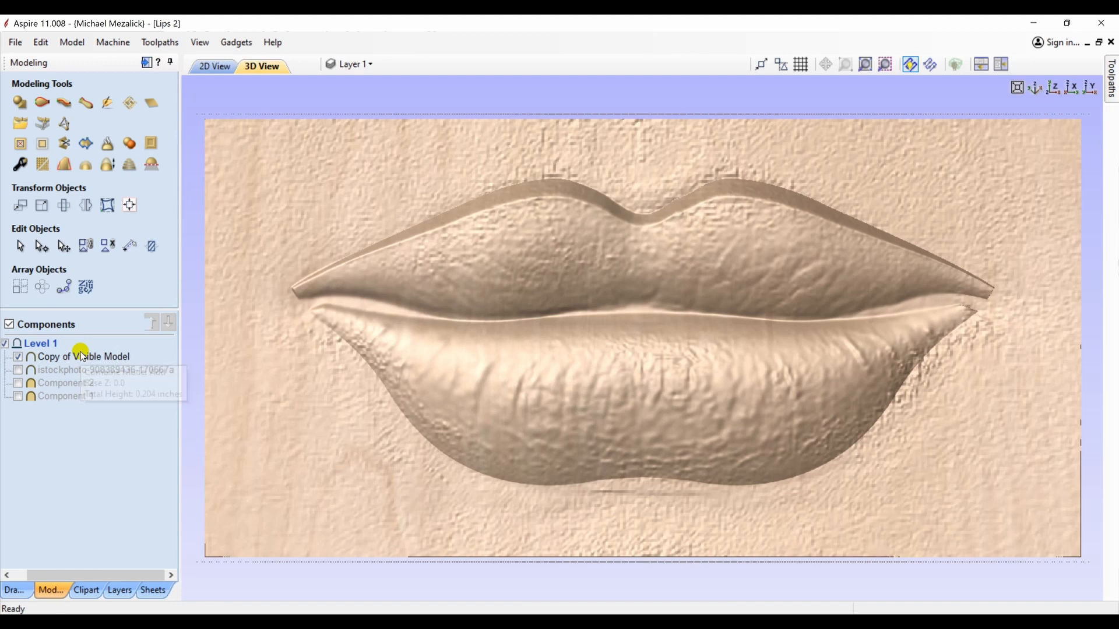
click(82, 357)
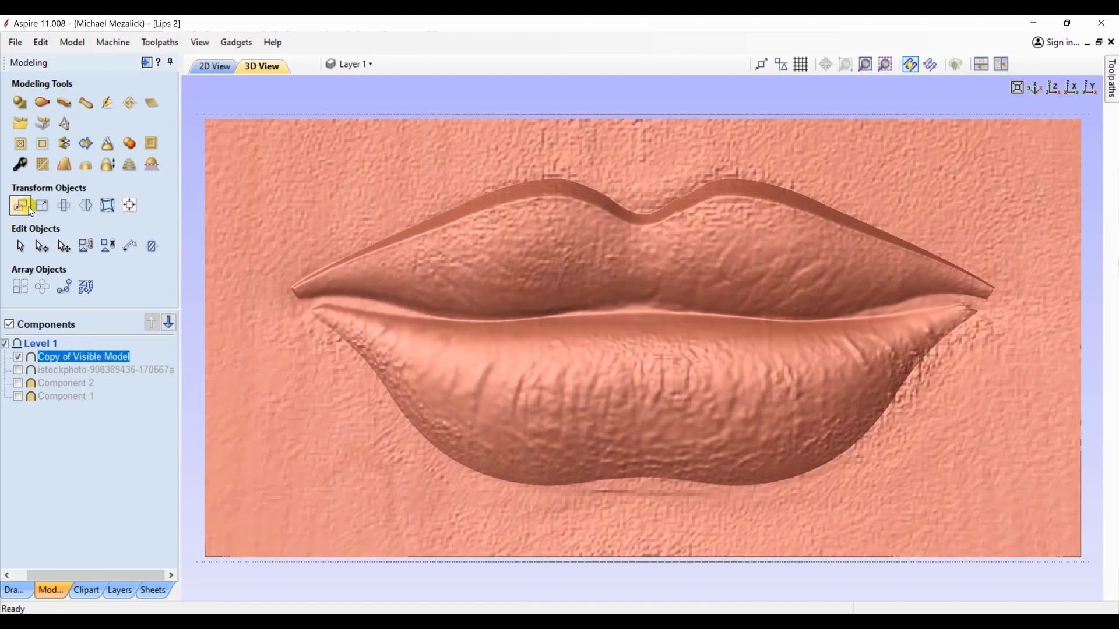
click(20, 166)
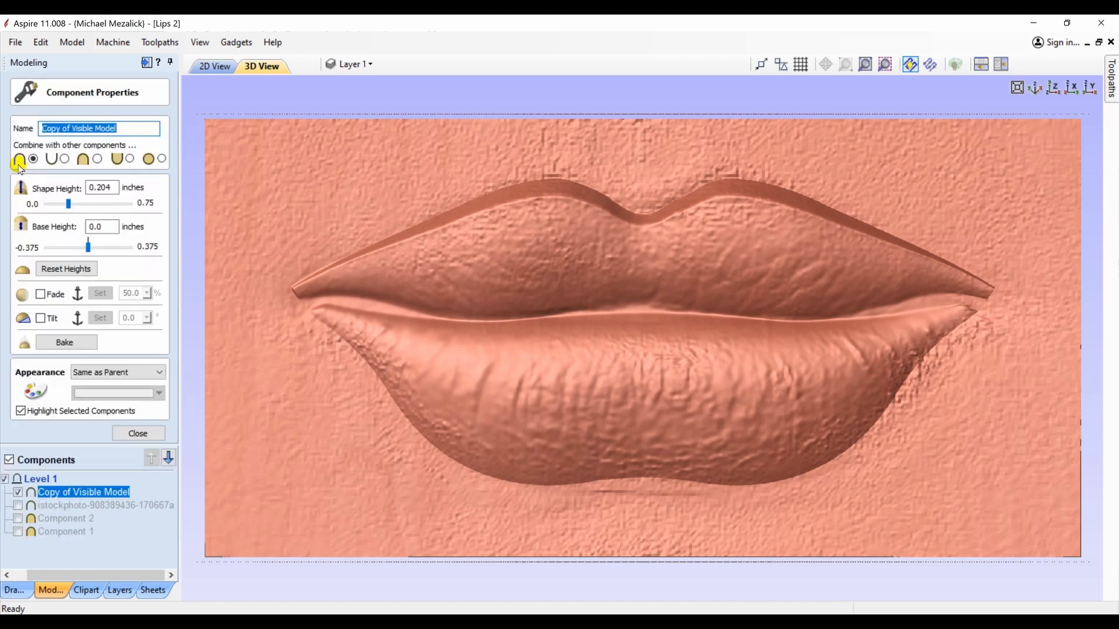
drag(88, 247, 86, 248)
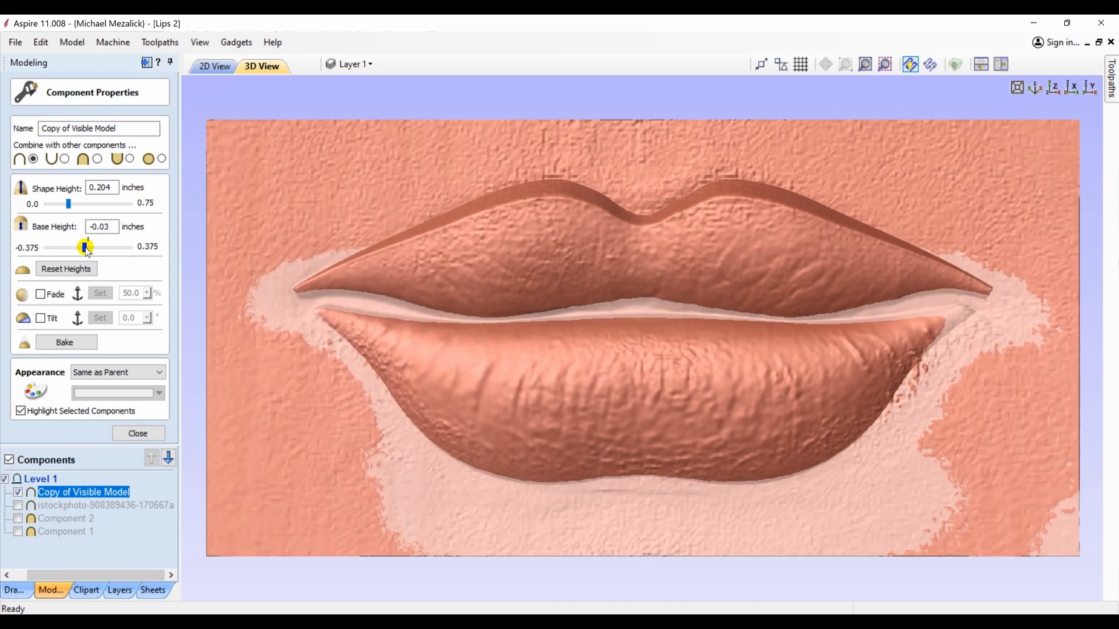
drag(84, 254, 84, 258)
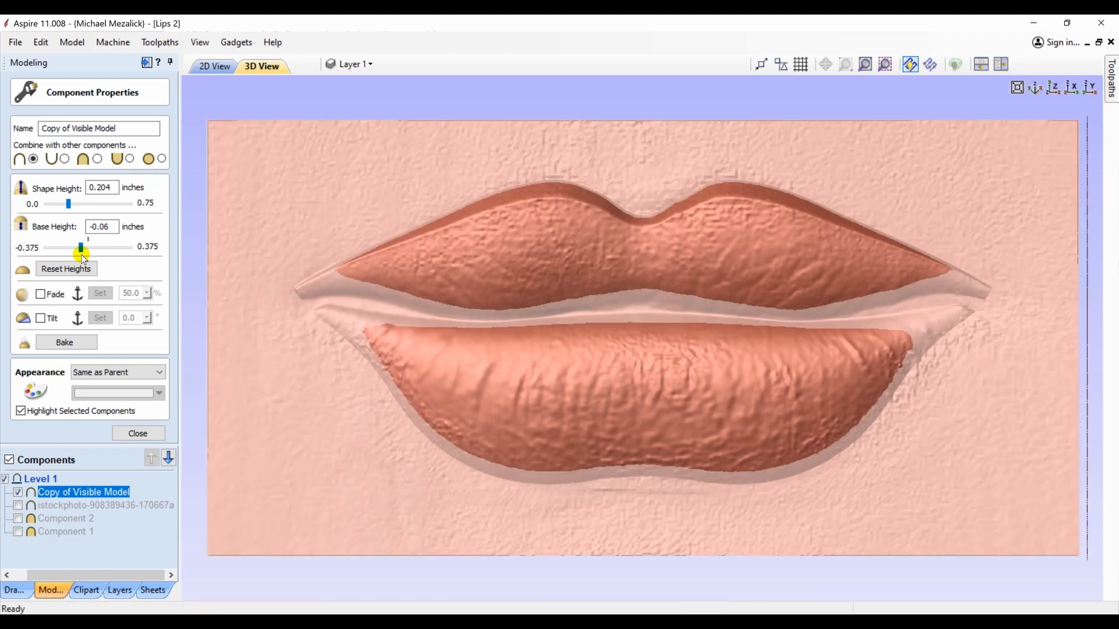
click(84, 258)
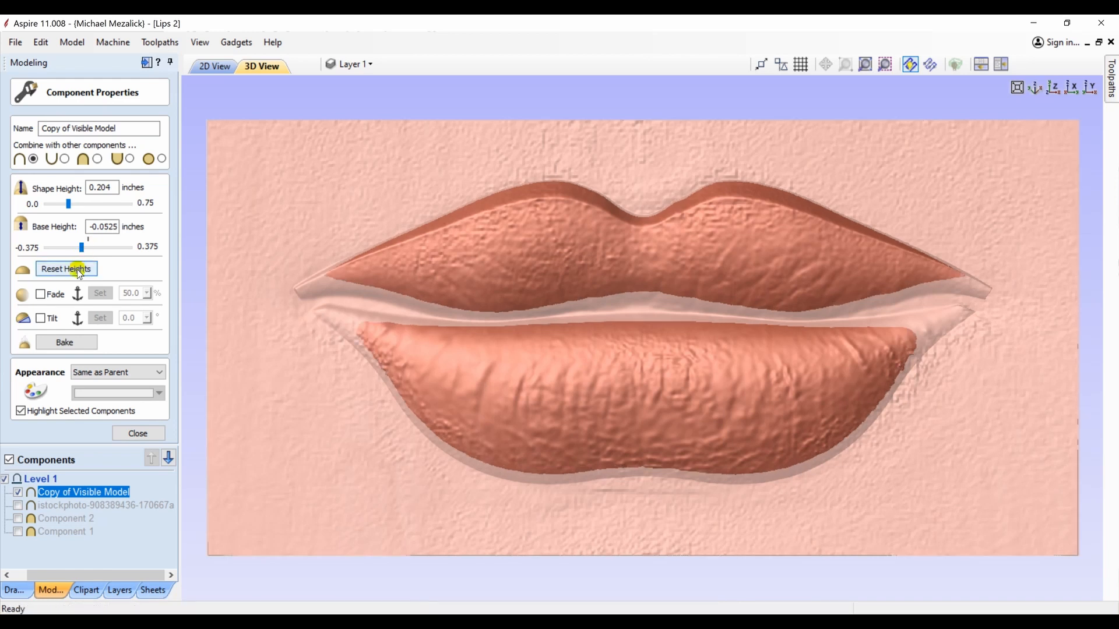
click(79, 271)
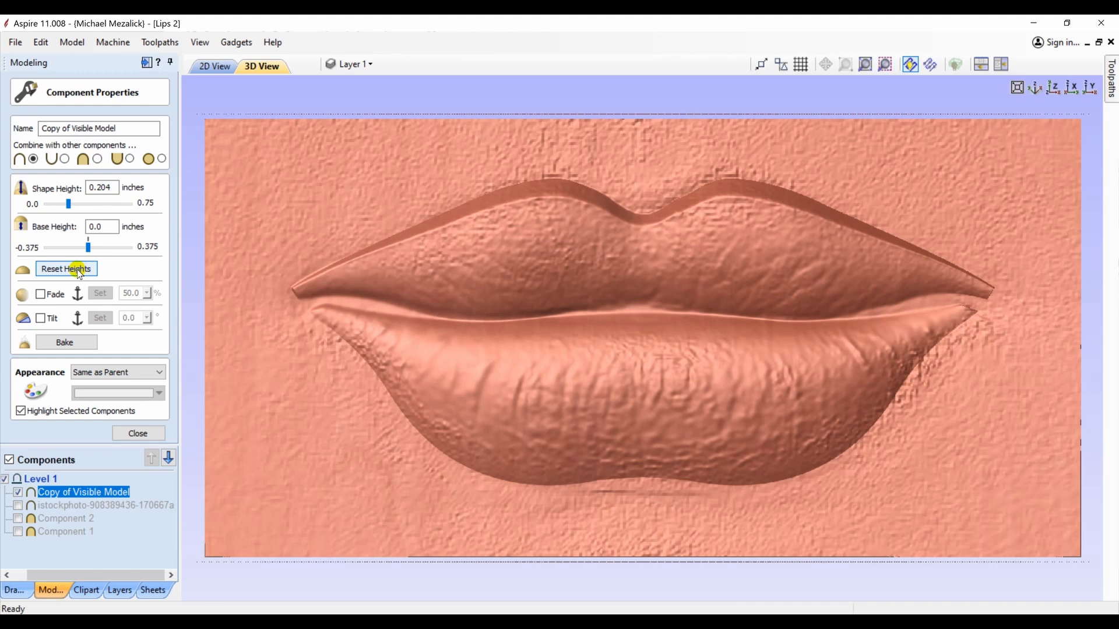
click(138, 434)
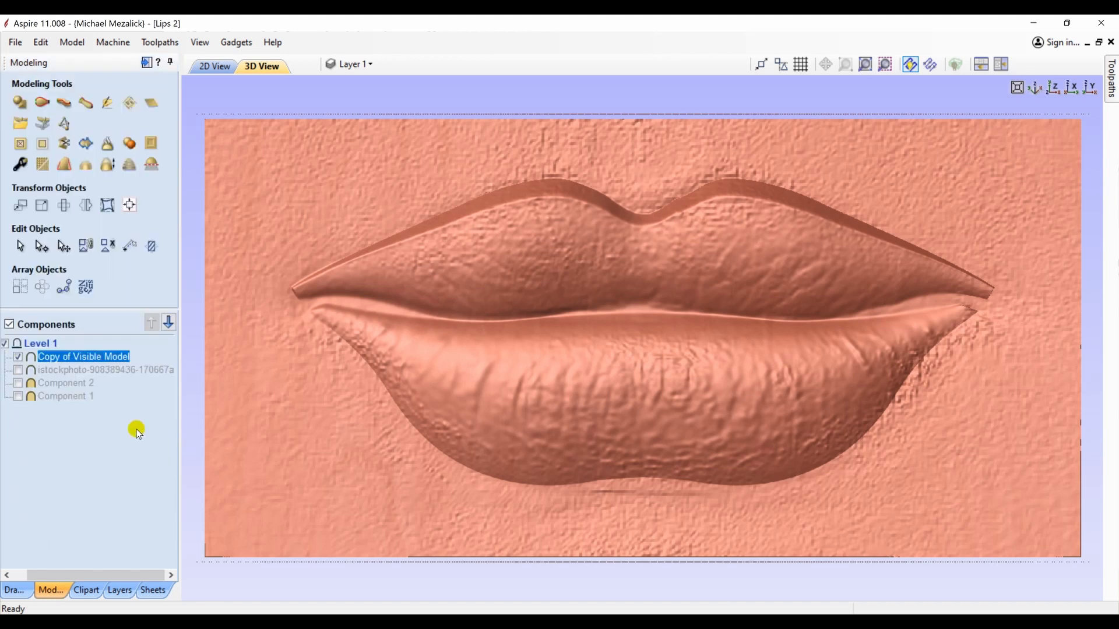
Step: Hide the combined component in the 2D view so the lip vectors can be worked on
click(216, 65)
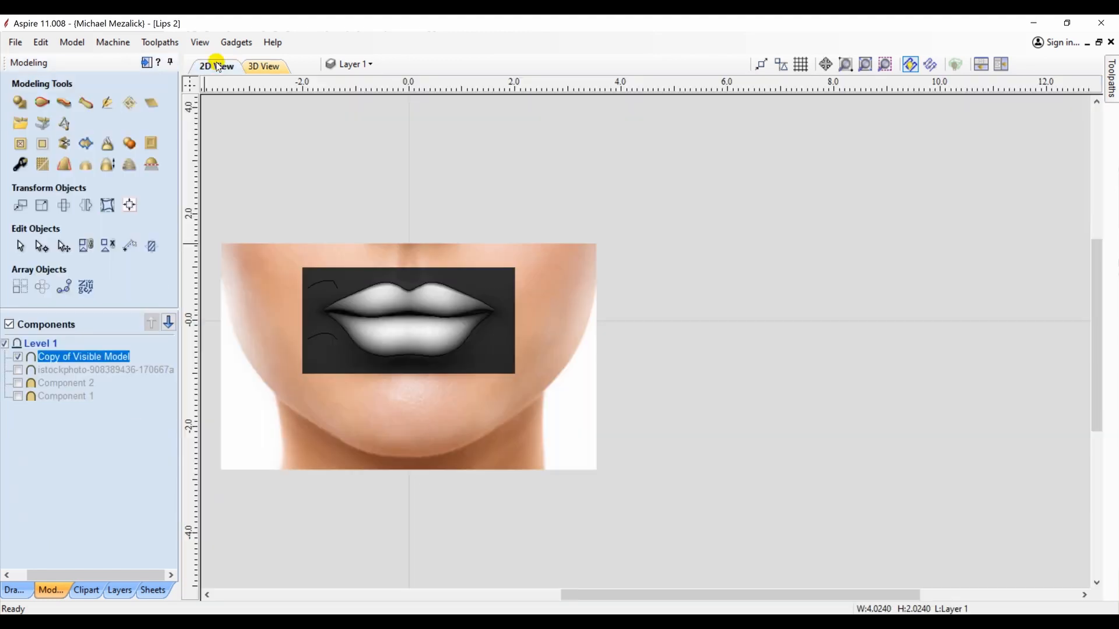
click(18, 357)
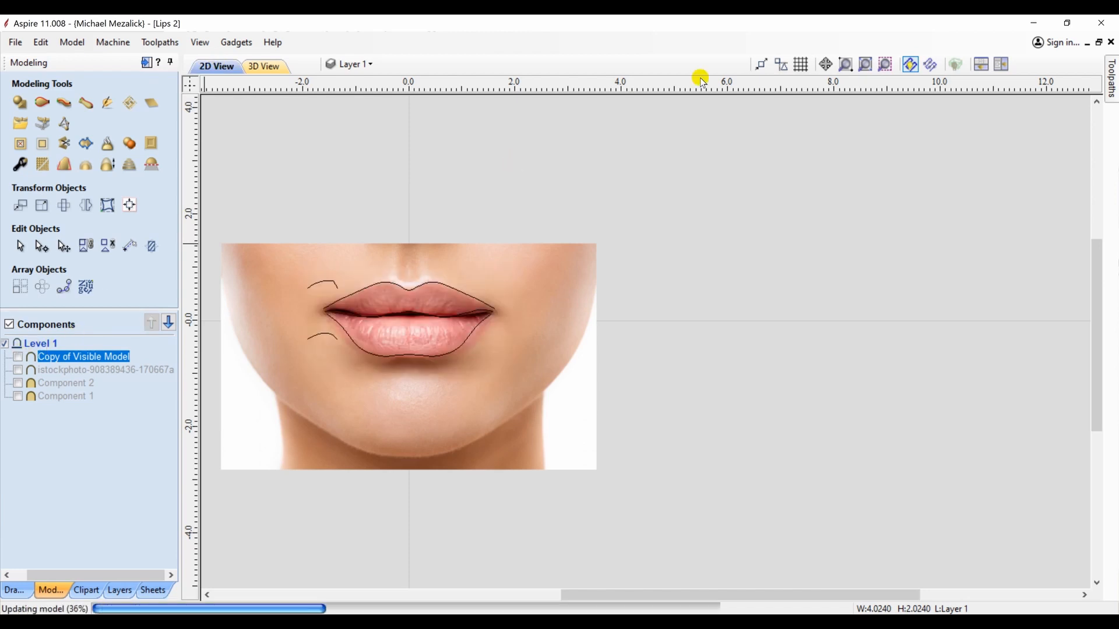
click(867, 65)
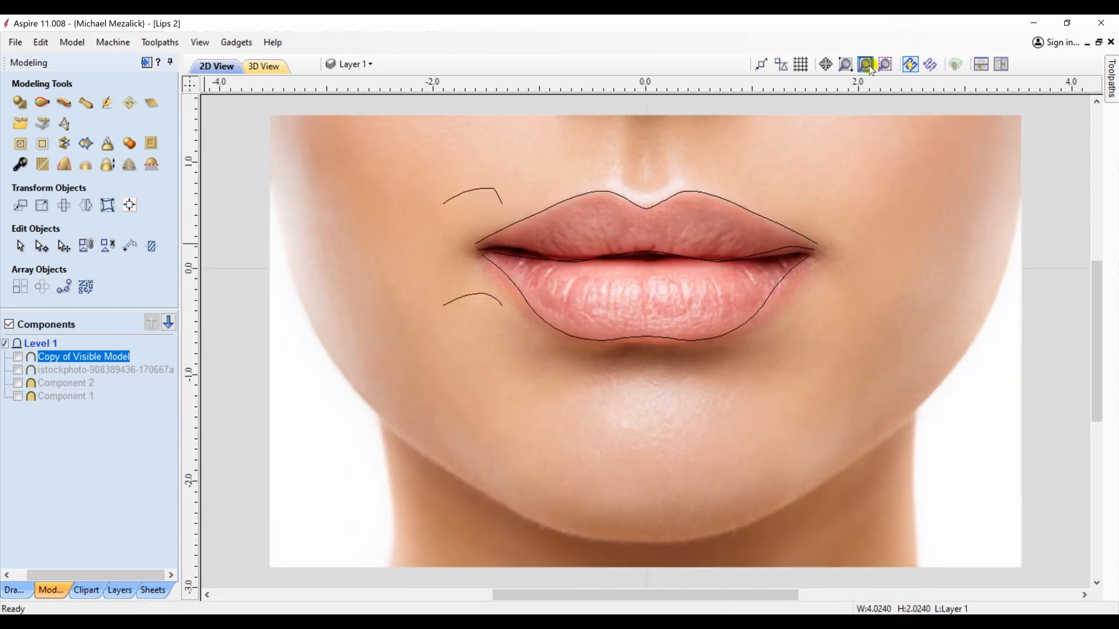
Step: Hide the Bitmap Layer and join the outer curves of the upper and lower lip into one closed outline with smooth curves
click(519, 289)
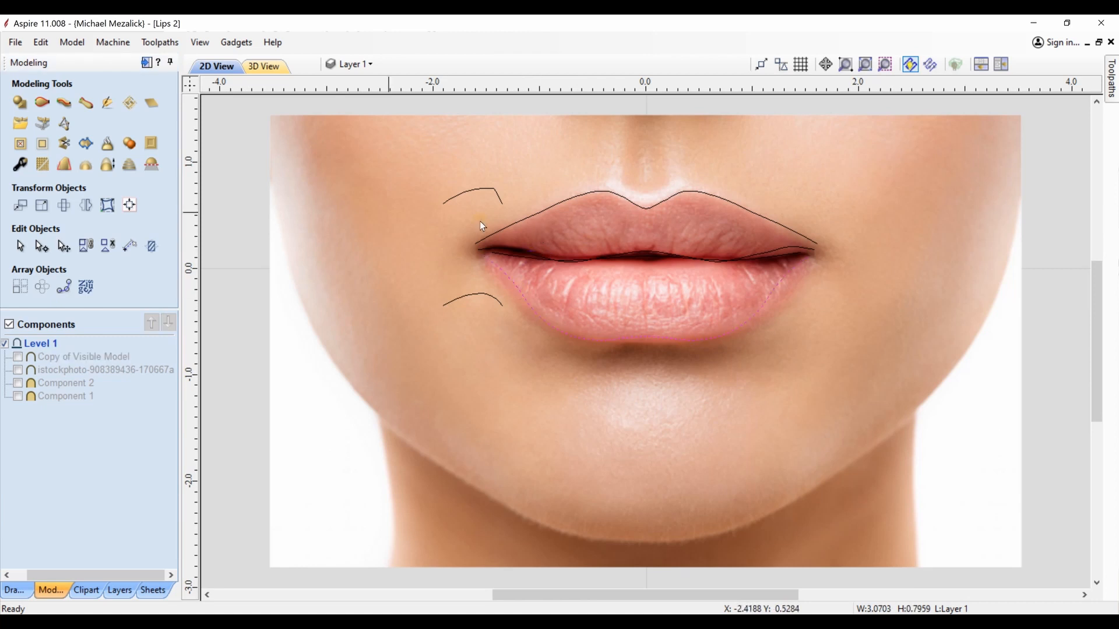
click(369, 65)
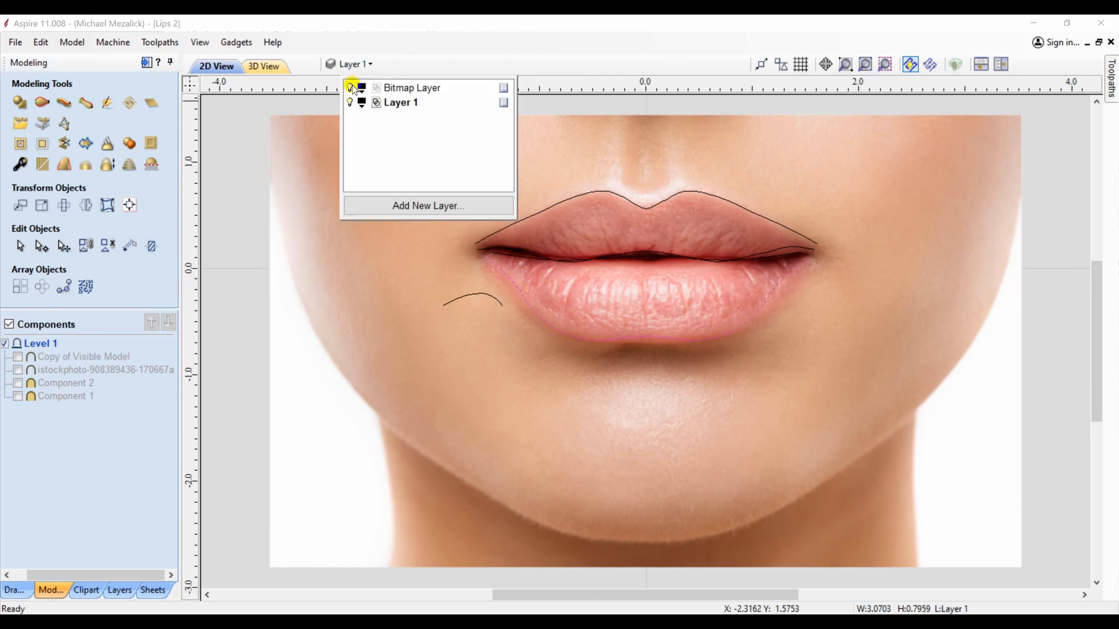
click(350, 87)
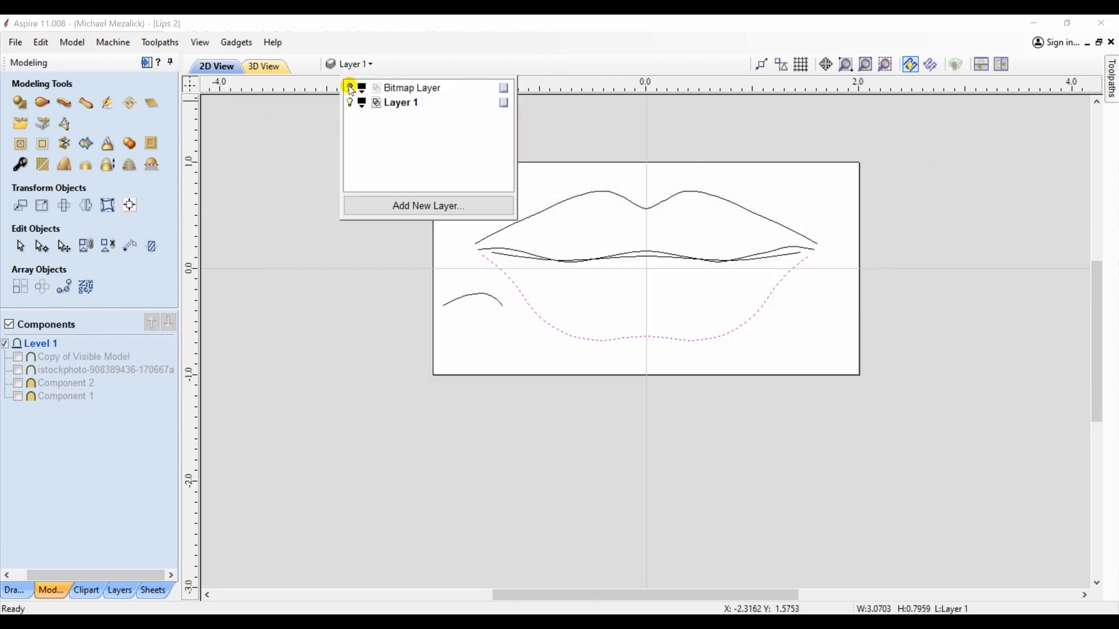
shift+click(546, 211)
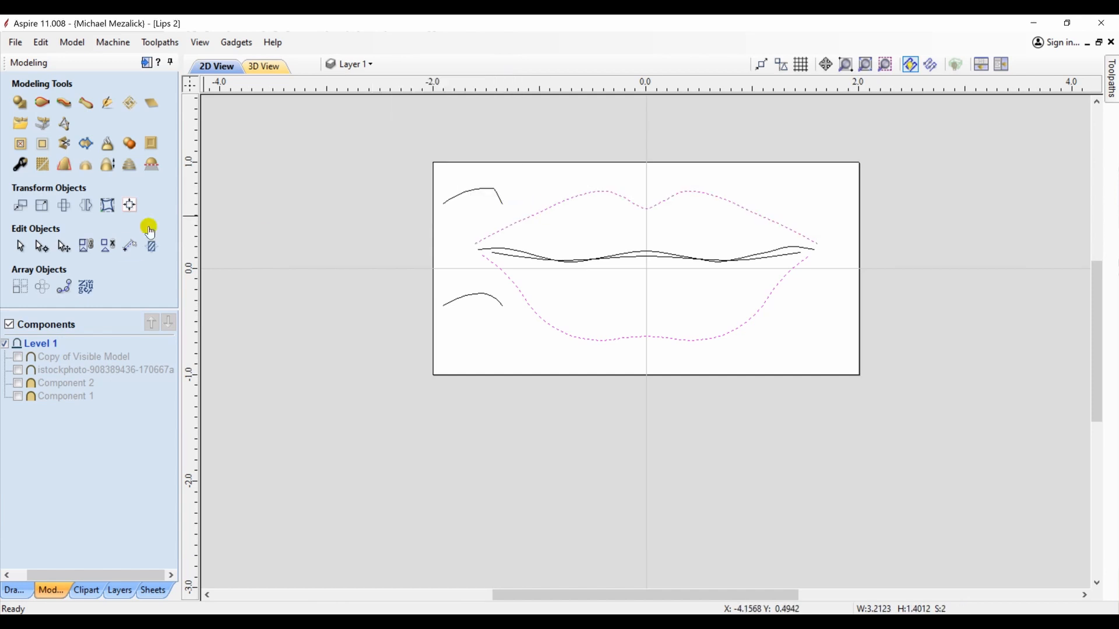
click(15, 592)
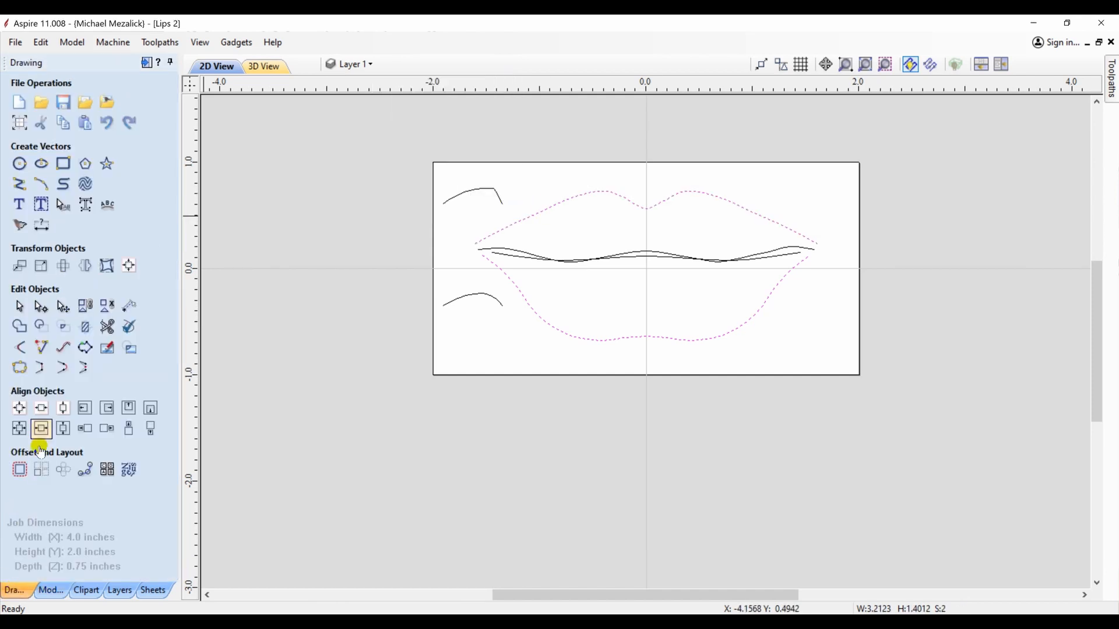
click(64, 369)
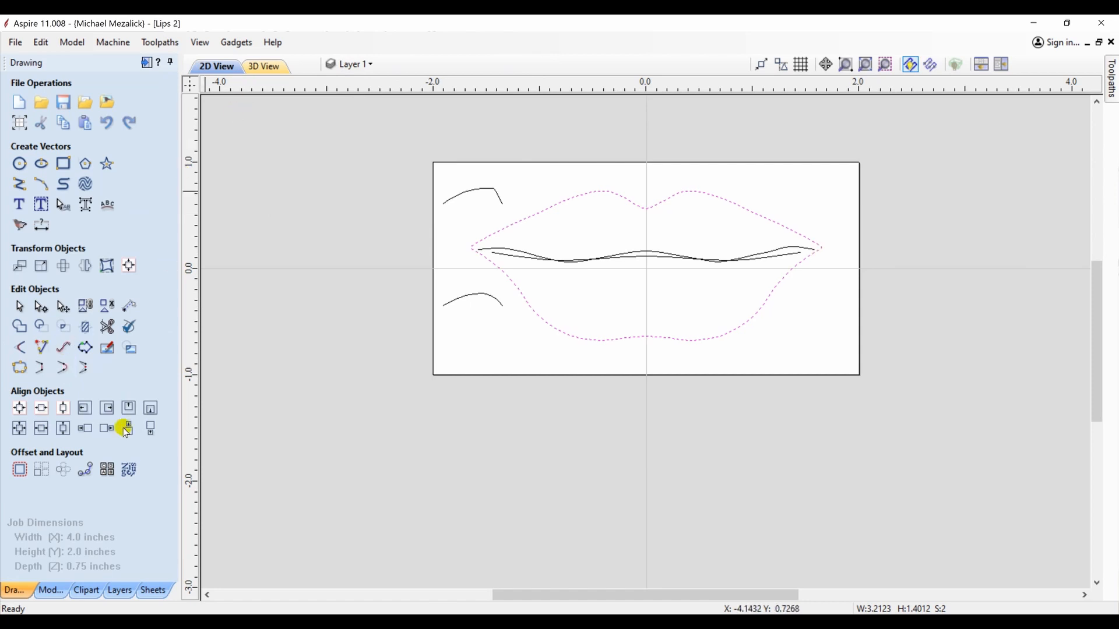
click(264, 66)
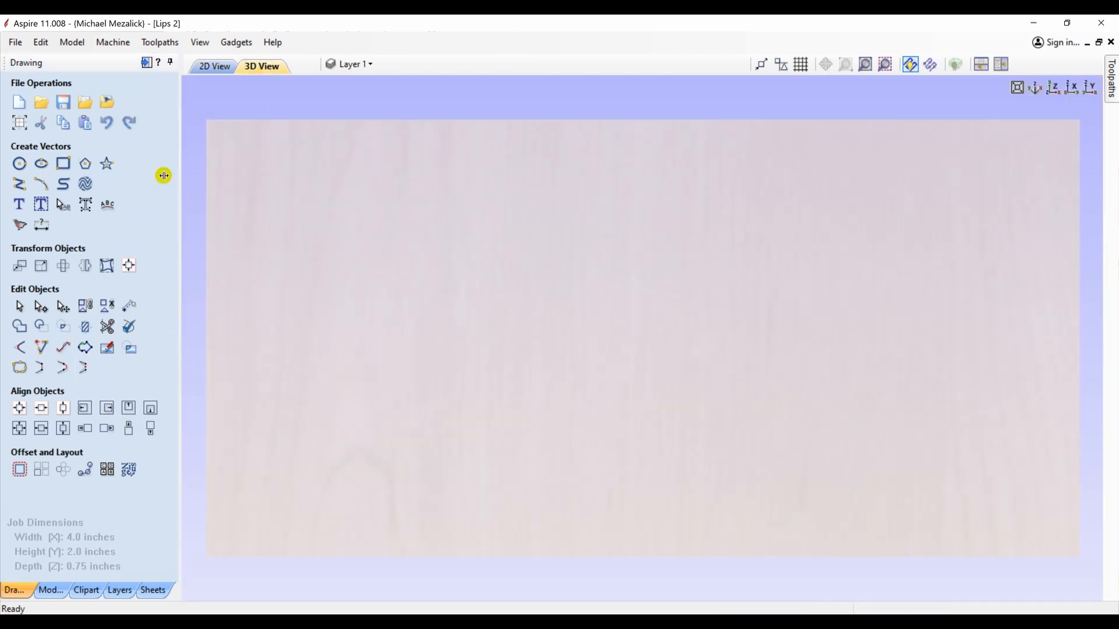
click(215, 66)
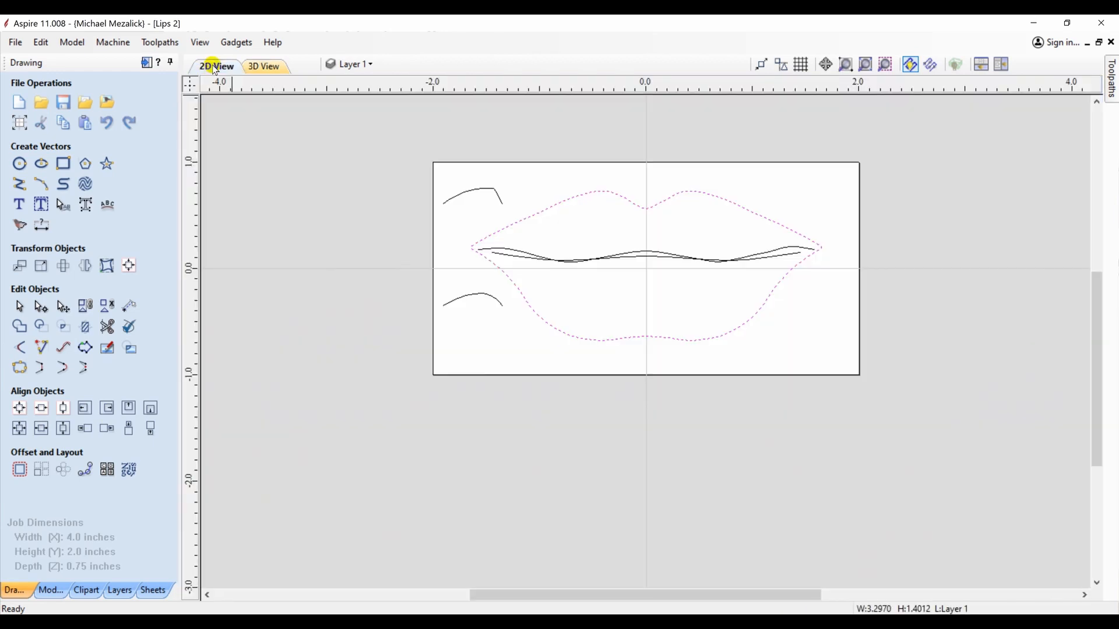
Step: Show the combined component again, clear everything outside the closed lip outline, and check the model in 3D
click(50, 591)
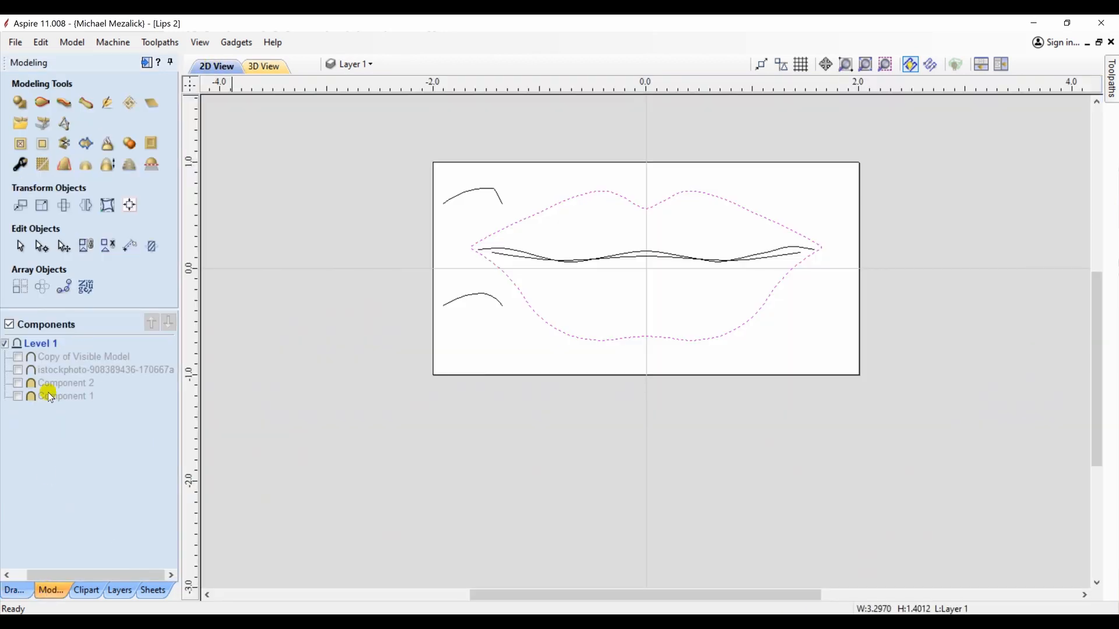
click(18, 357)
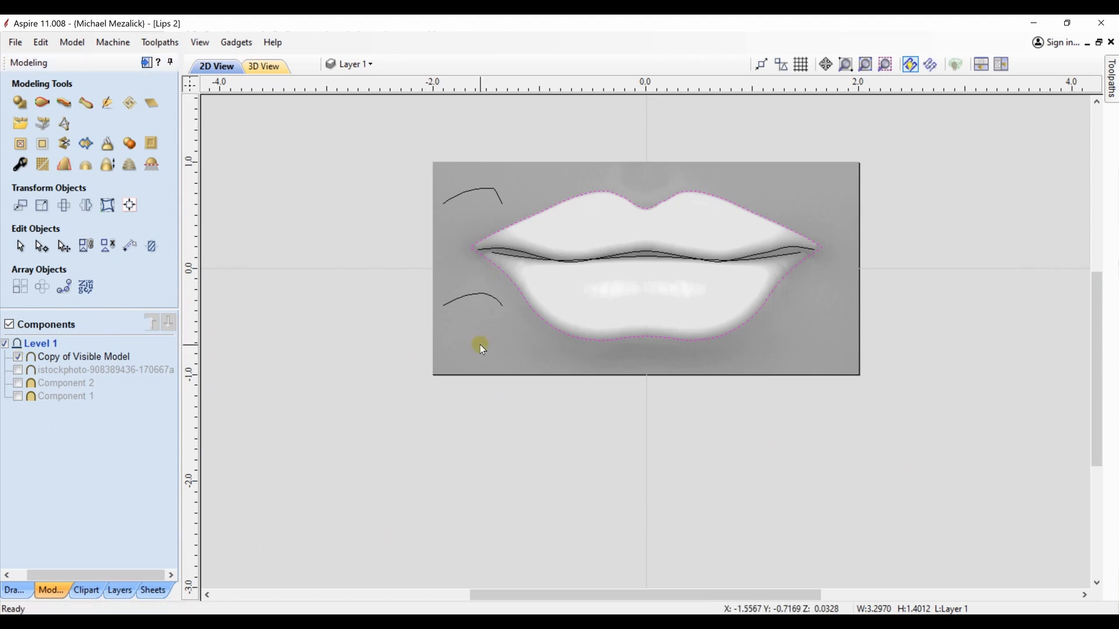
click(140, 352)
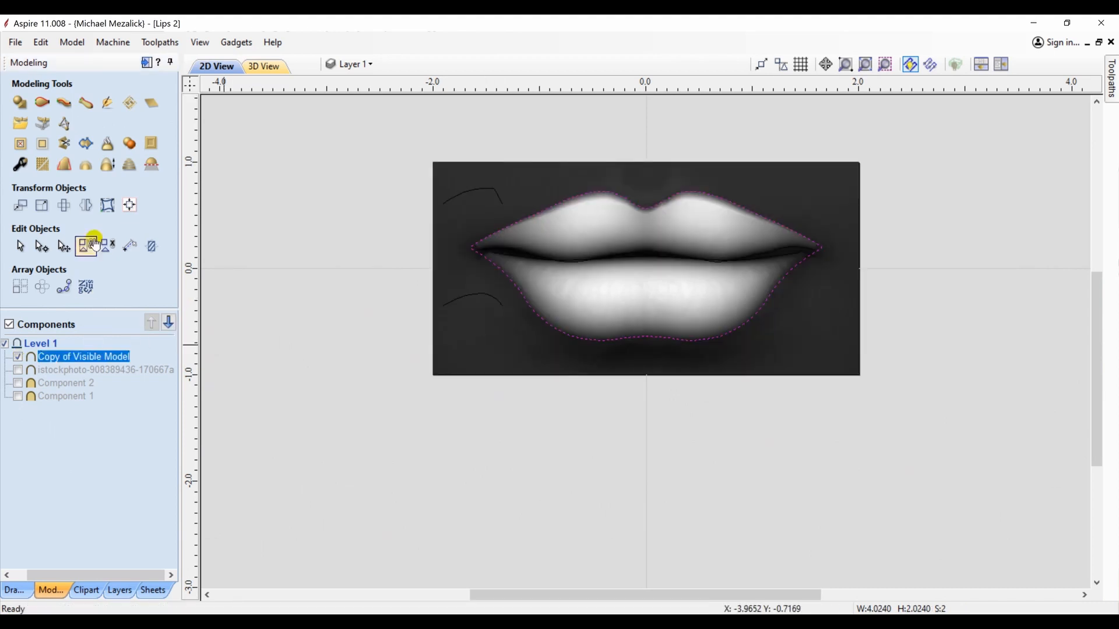
click(45, 145)
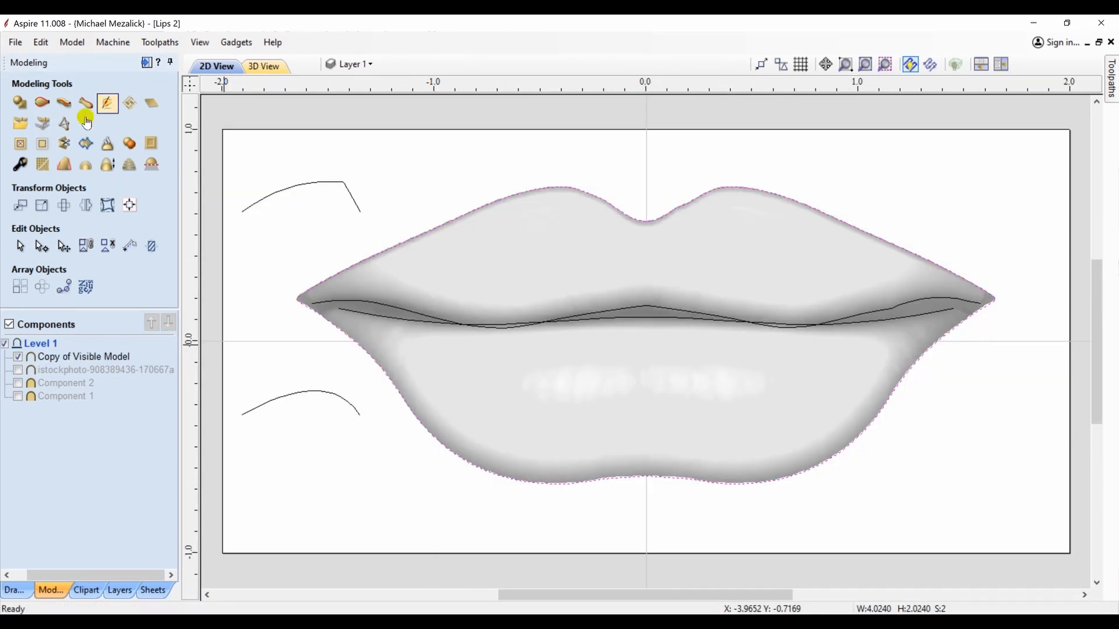
click(260, 67)
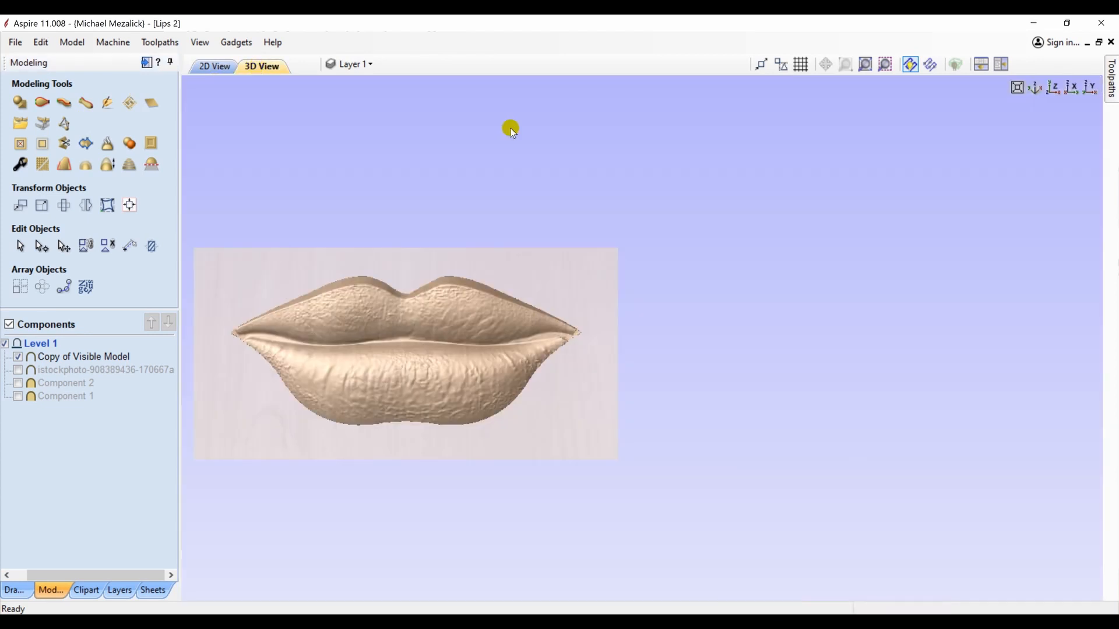
Step: Give the Copy of Visible Model component a solid red color and turn off highlighting of selected components
click(1064, 86)
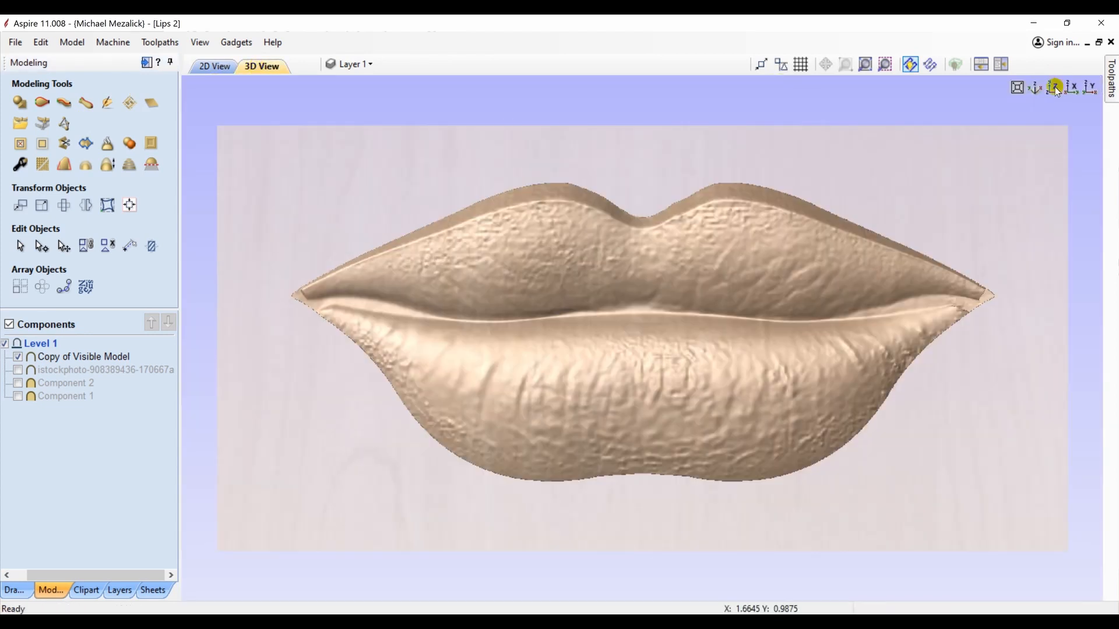
scroll(780, 327, up, 3)
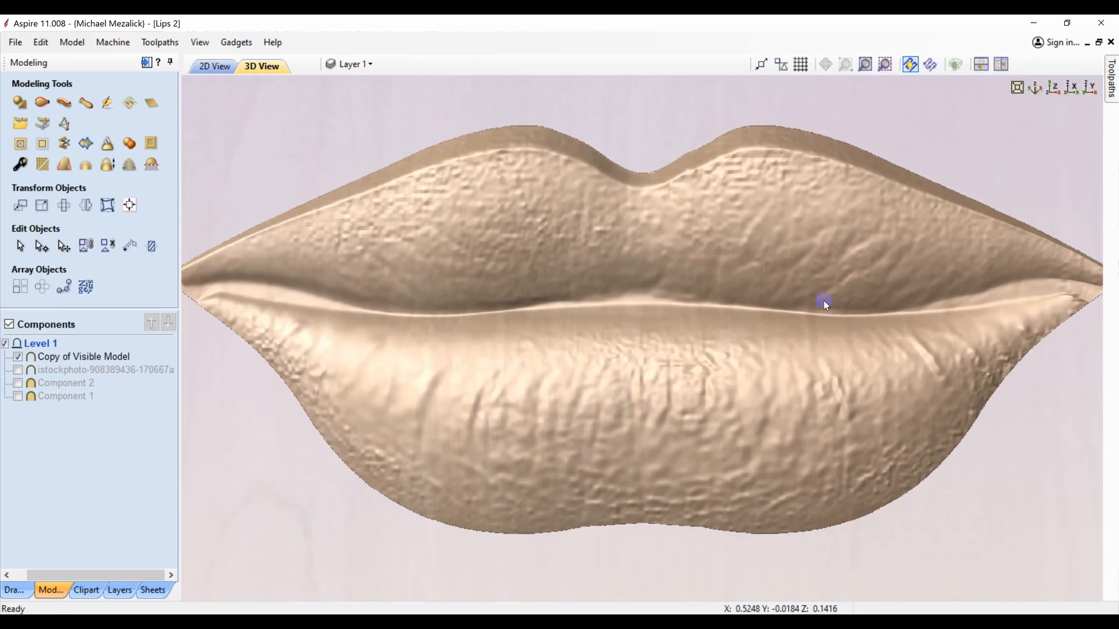
scroll(599, 356, down, 3)
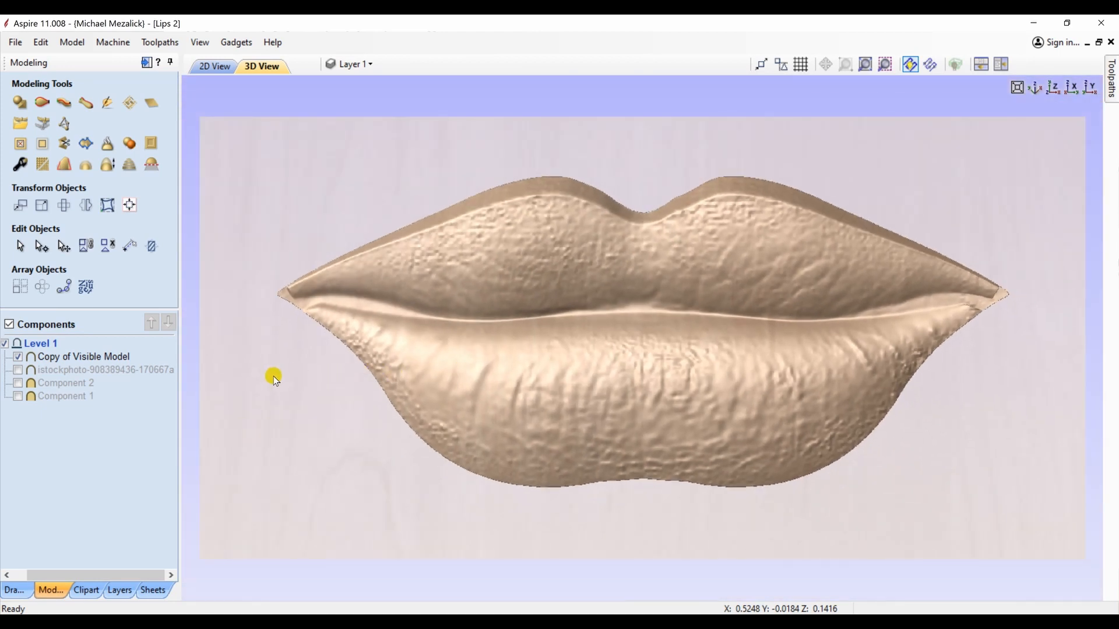
scroll(435, 345, down, 3)
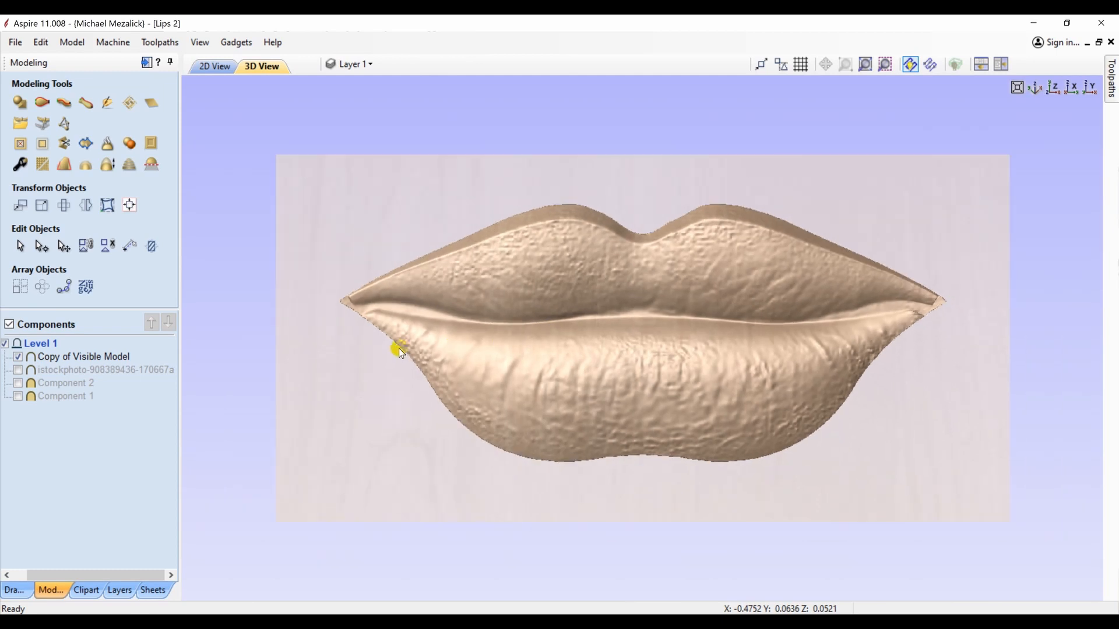
scroll(399, 350, down, 1)
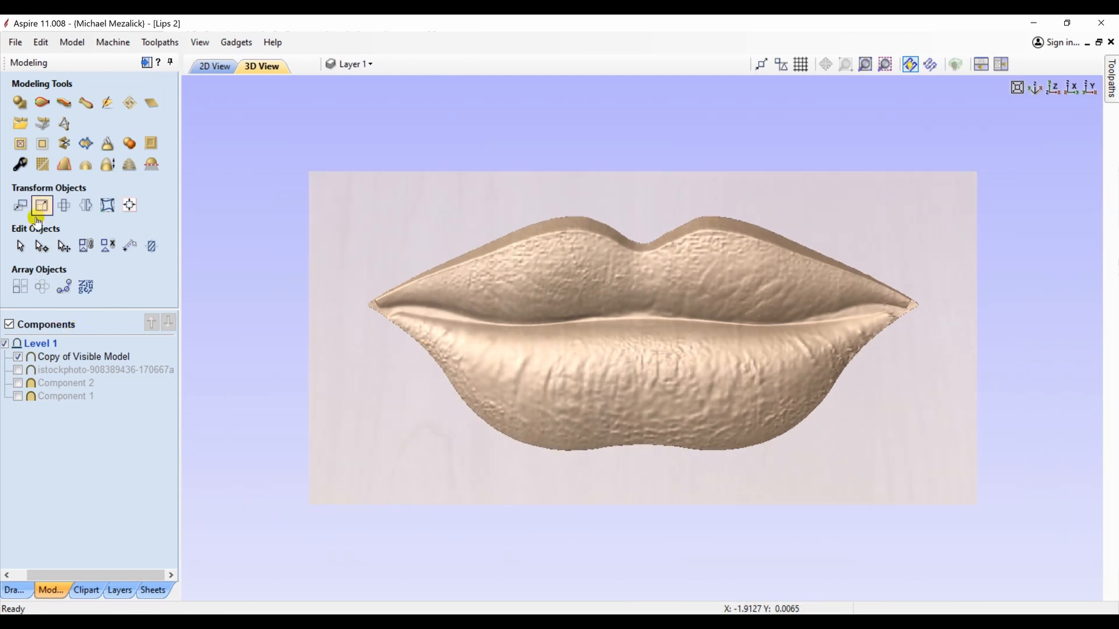
click(19, 164)
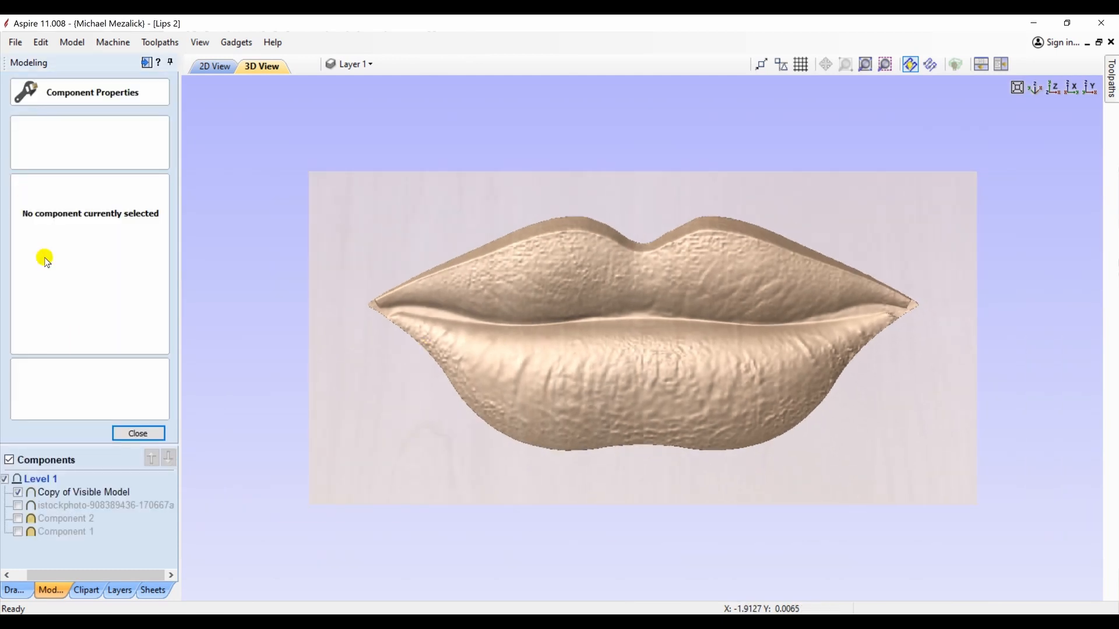
click(65, 494)
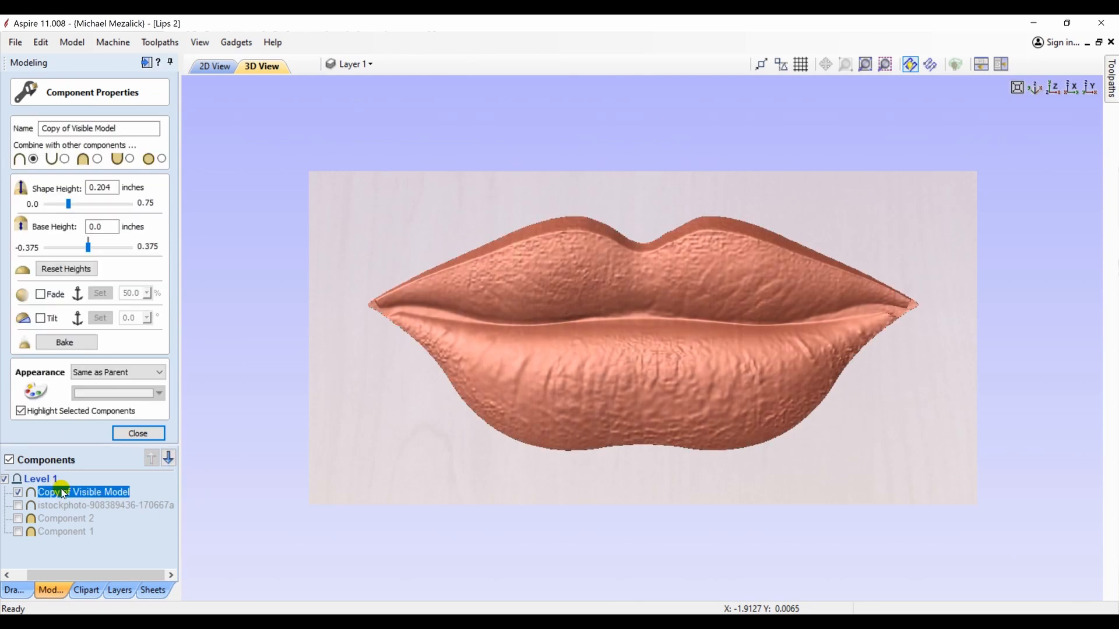
click(158, 377)
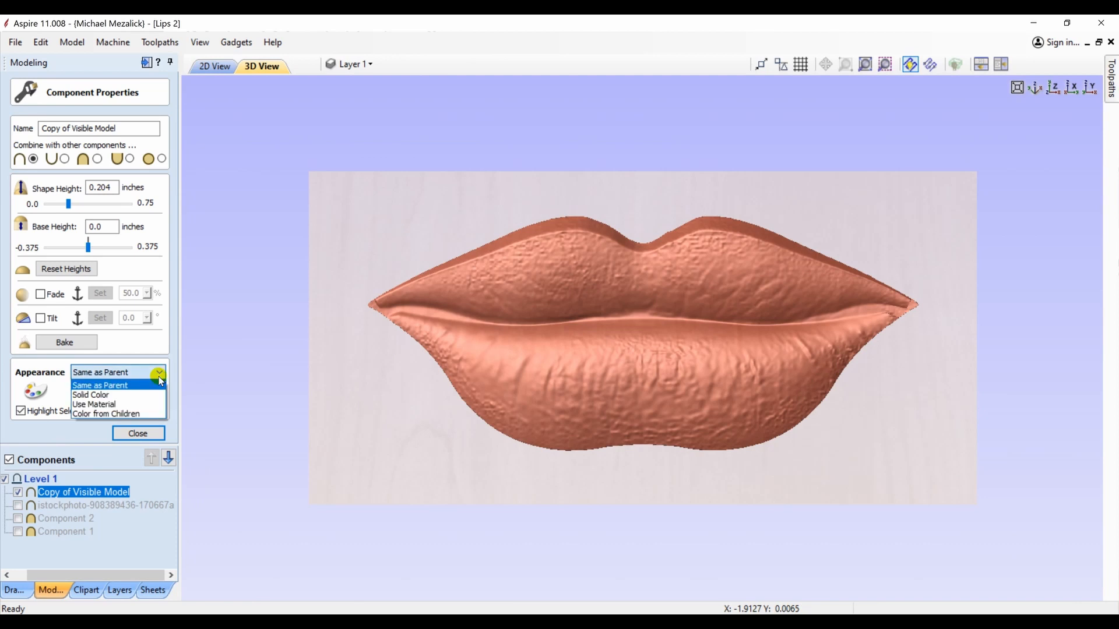
click(104, 396)
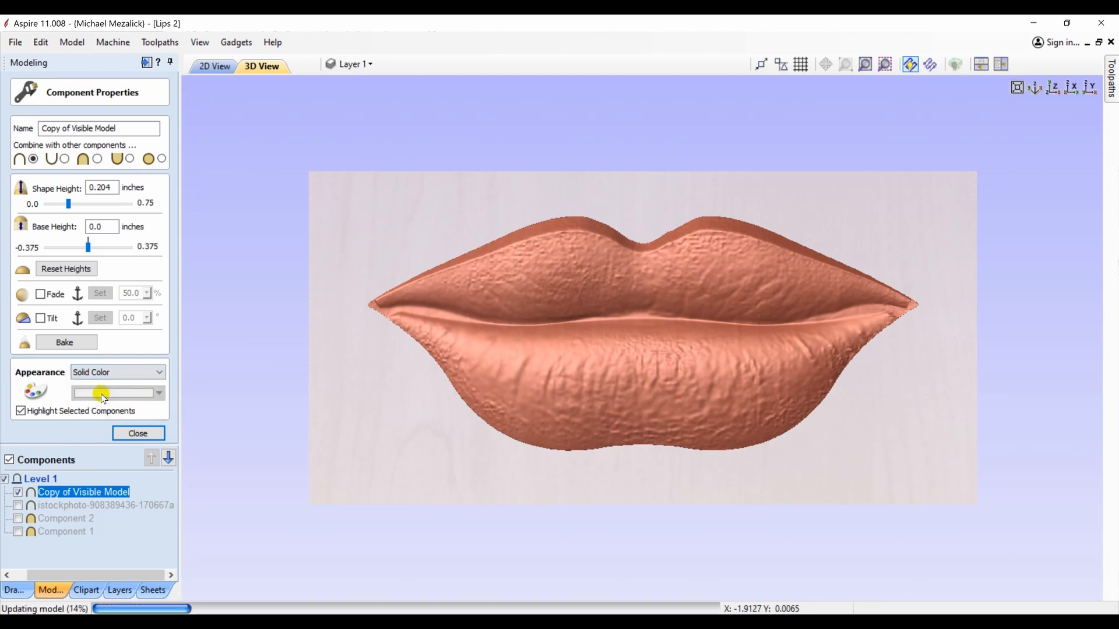
click(160, 394)
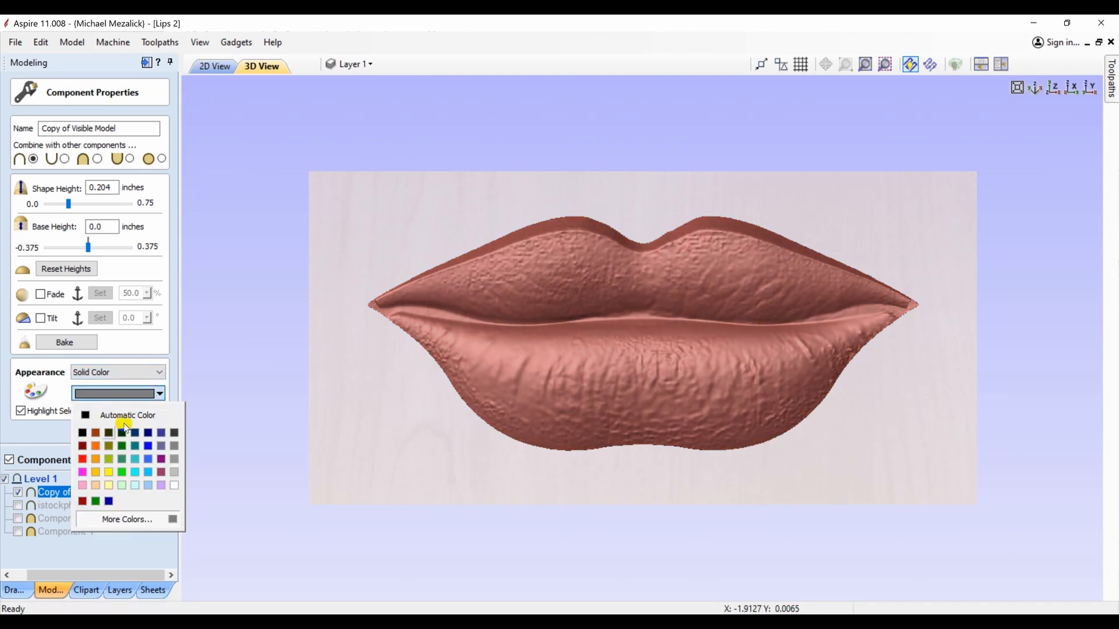
click(93, 458)
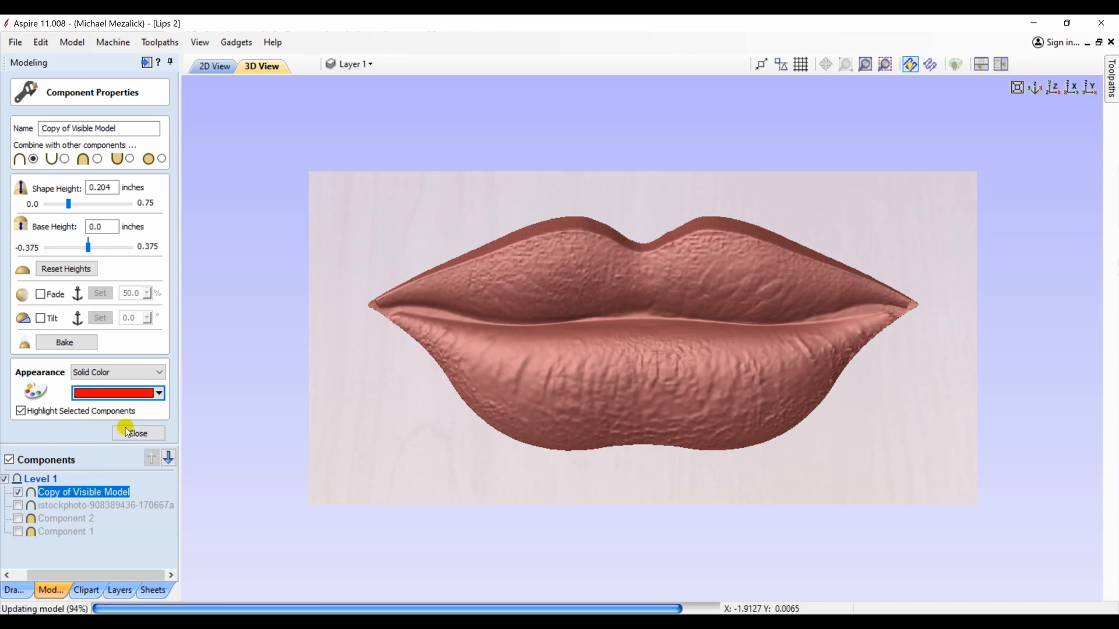
click(21, 411)
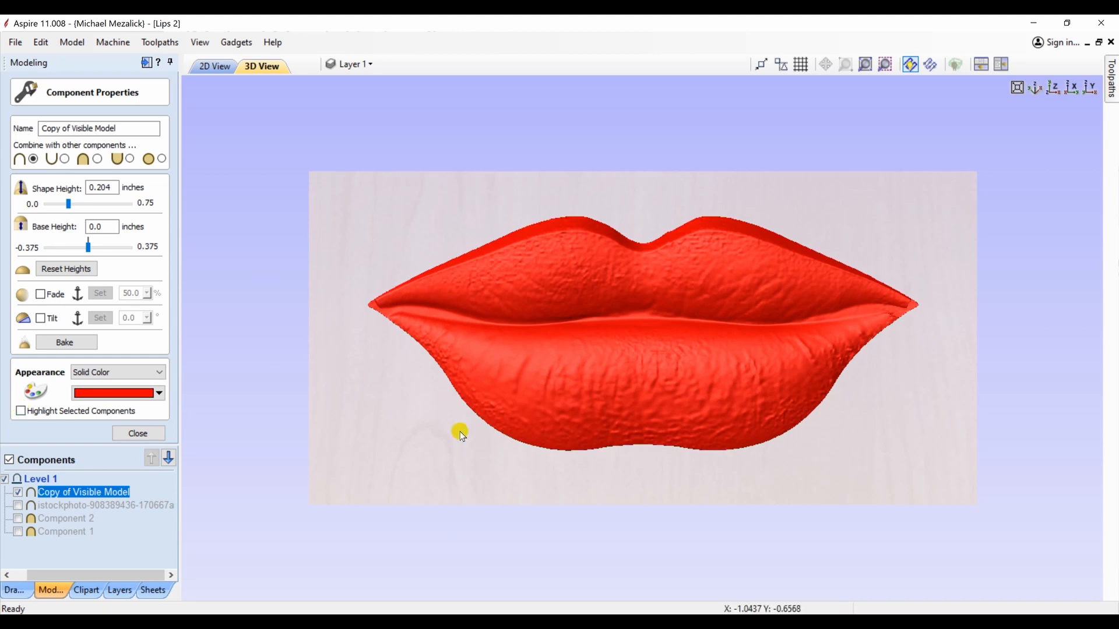
Step: Inspect the red lips in 3D, enable shadow shading for the view, and close the component properties
mouse_move(473, 457)
mouse_down()
mouse_move(605, 387)
mouse_move(783, 266)
mouse_up()
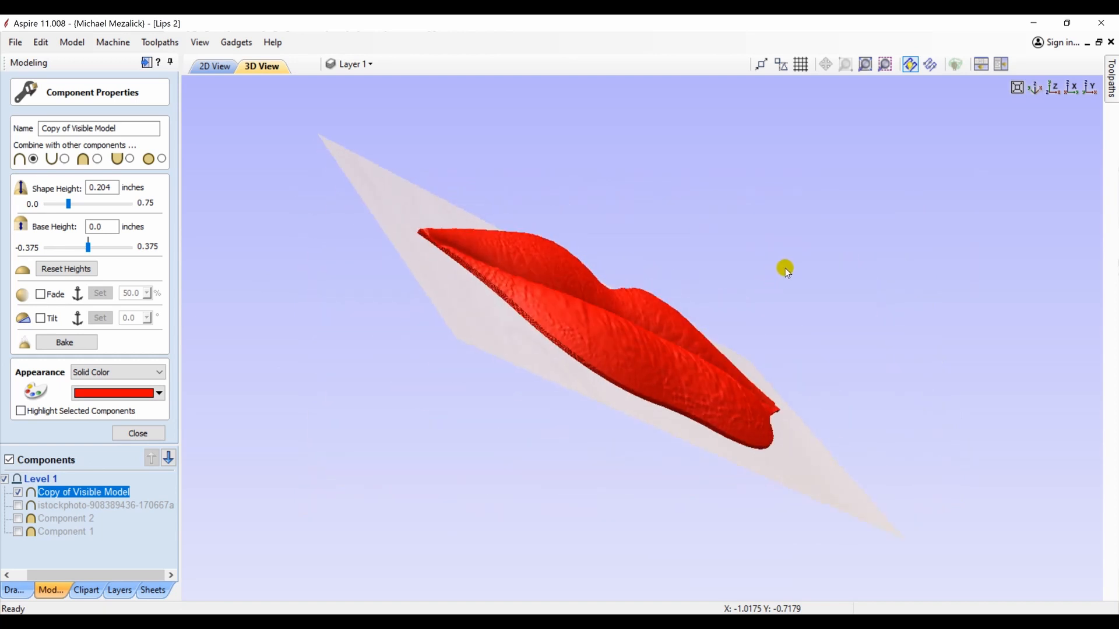
mouse_move(738, 327)
mouse_down()
mouse_move(654, 402)
mouse_move(547, 417)
mouse_move(582, 384)
mouse_up()
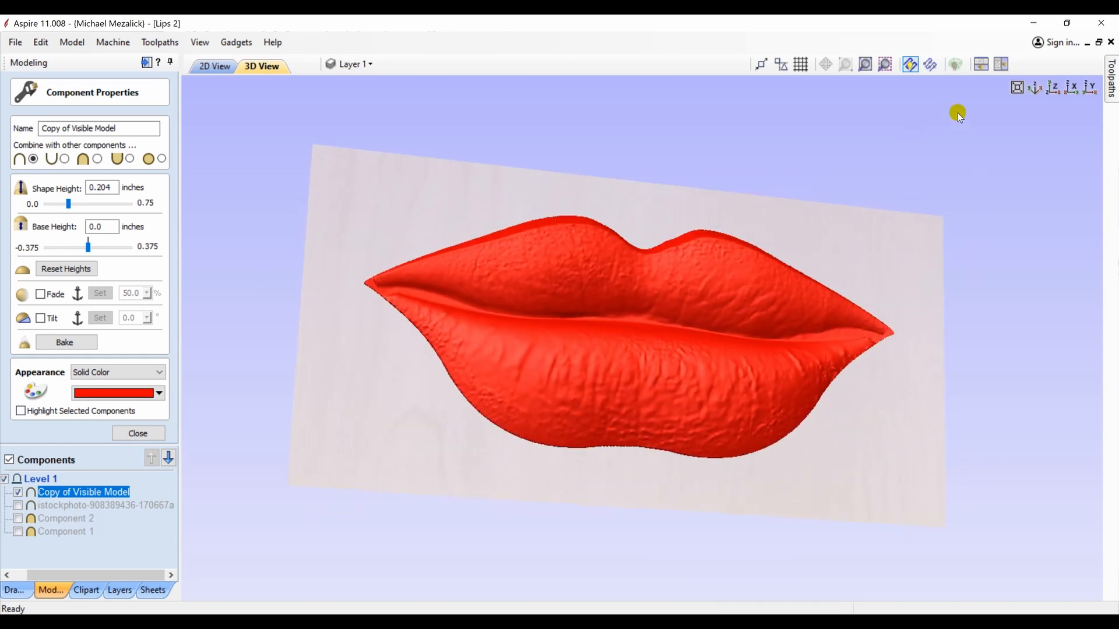
click(1053, 88)
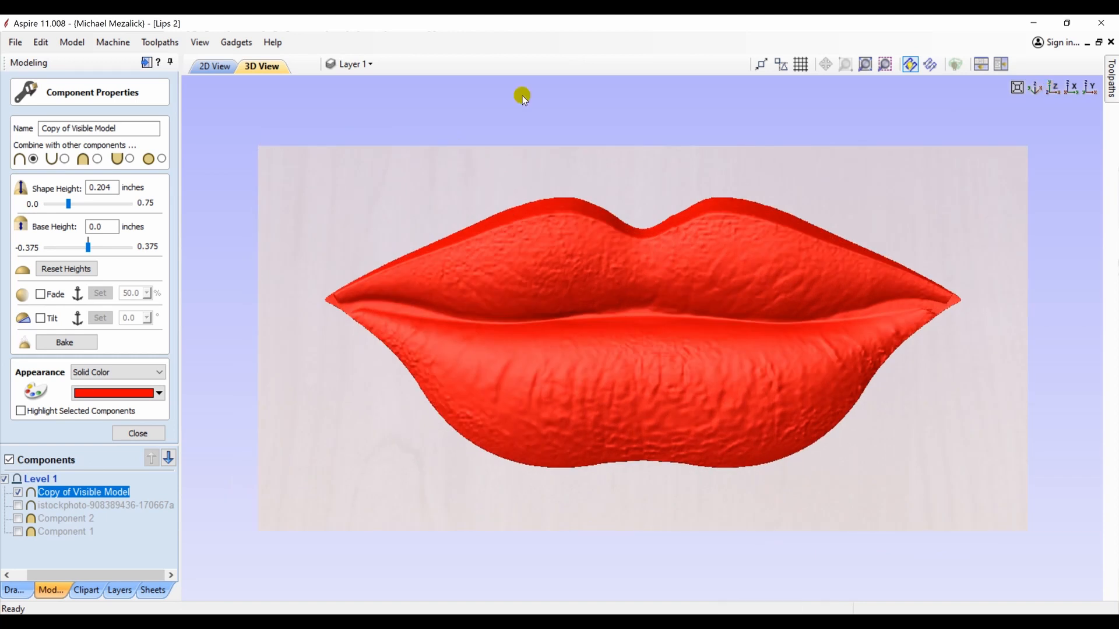
click(211, 44)
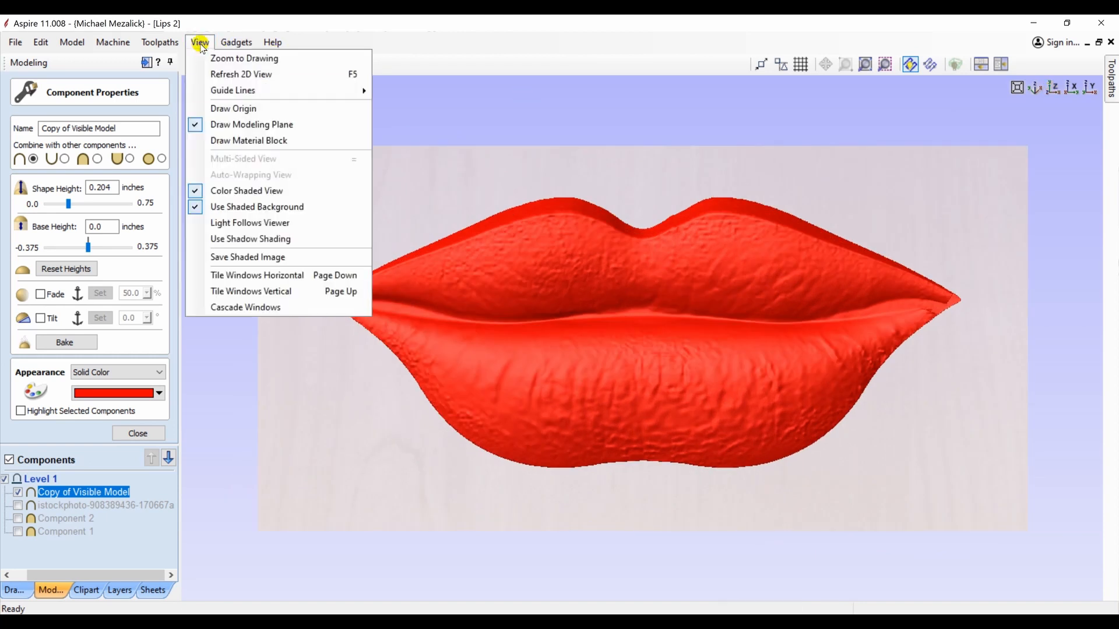
click(225, 240)
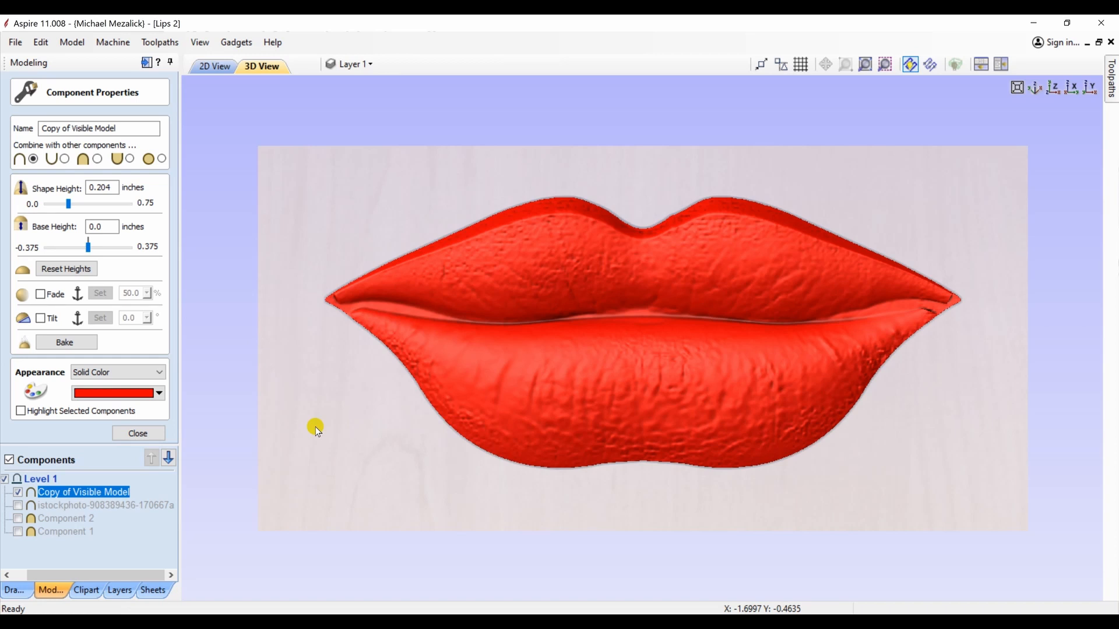
click(676, 295)
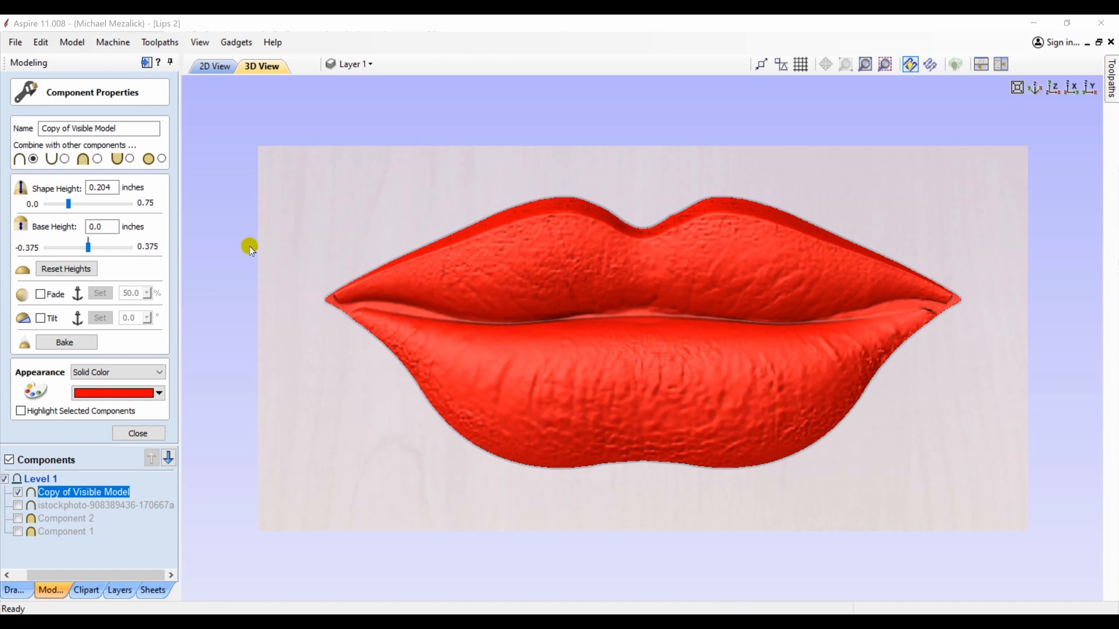
click(138, 435)
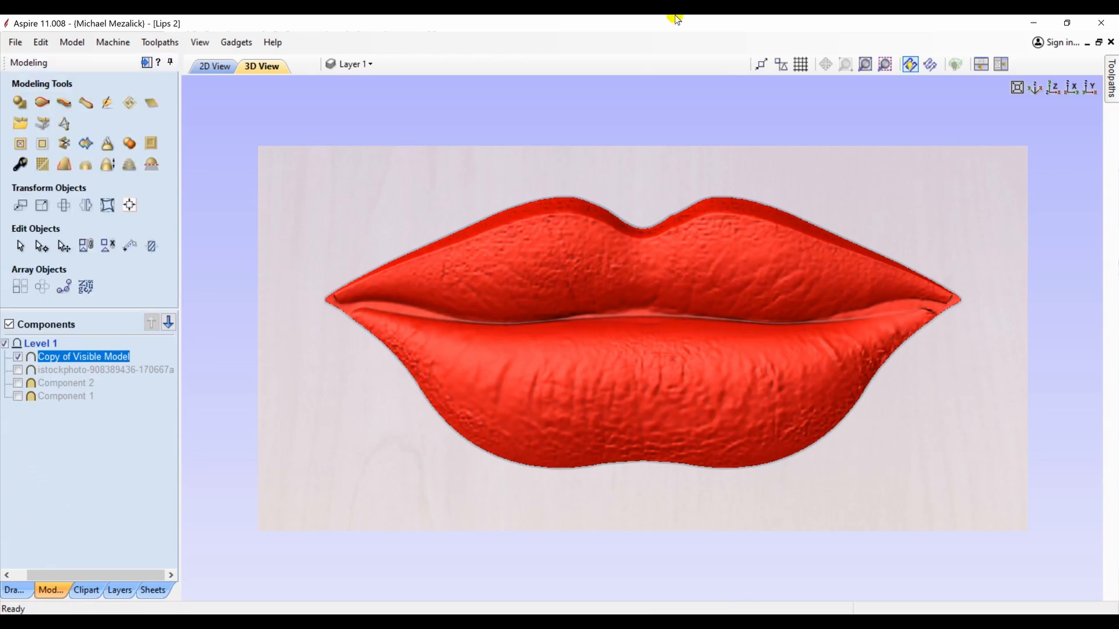
Step: Place the 2D and 3D views side by side, with the Bitmap Layer shown and Layer 1 hidden, for comparison with the photo
key(F4)
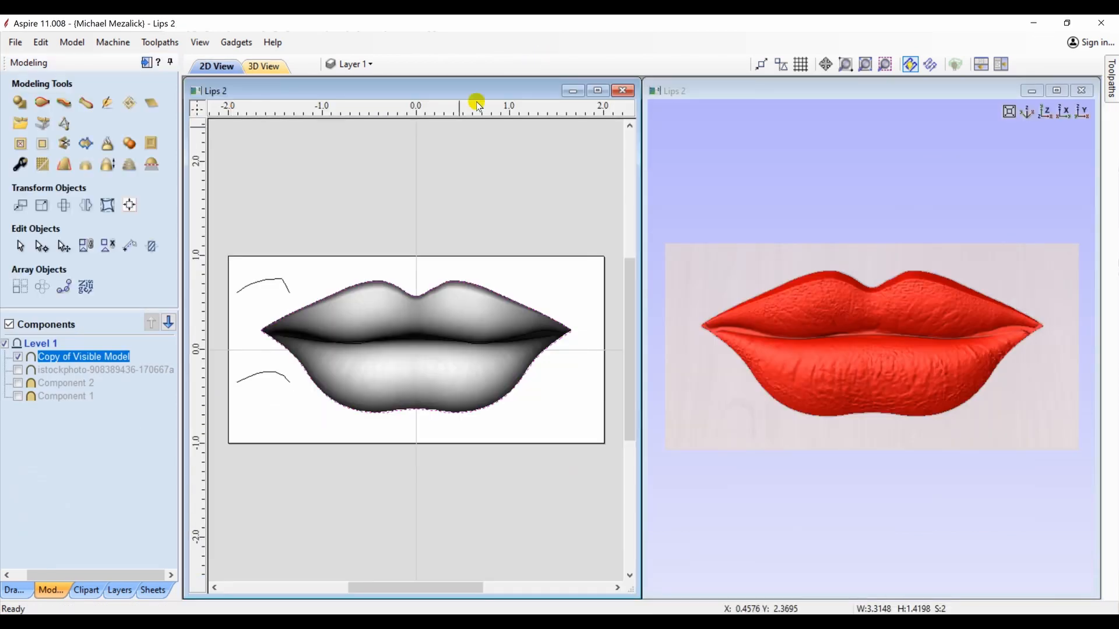
click(21, 360)
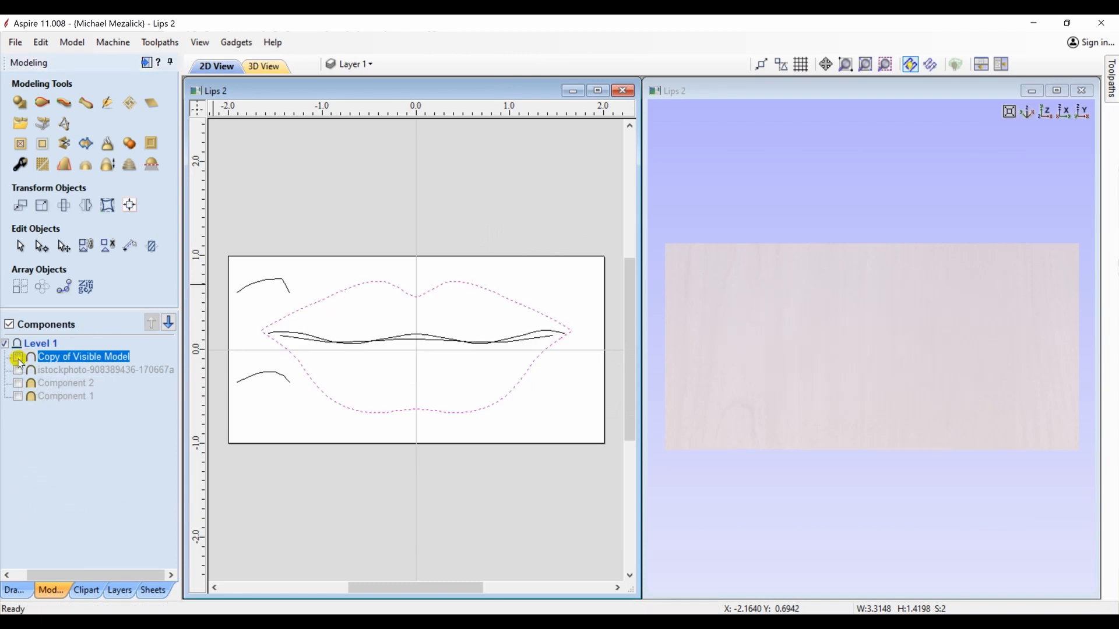
click(19, 358)
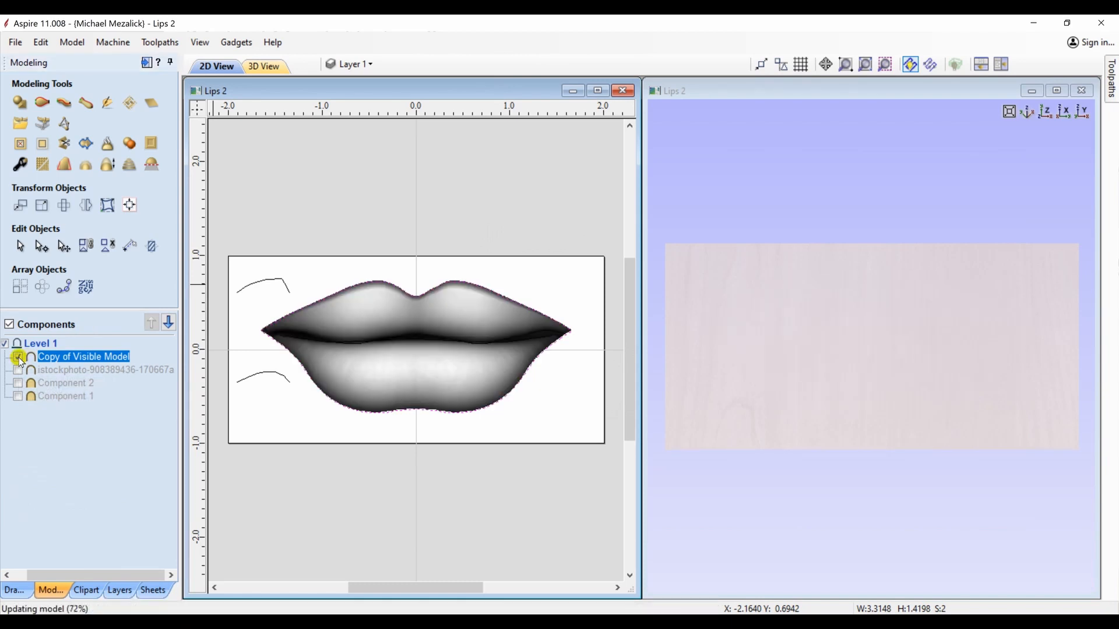
click(371, 64)
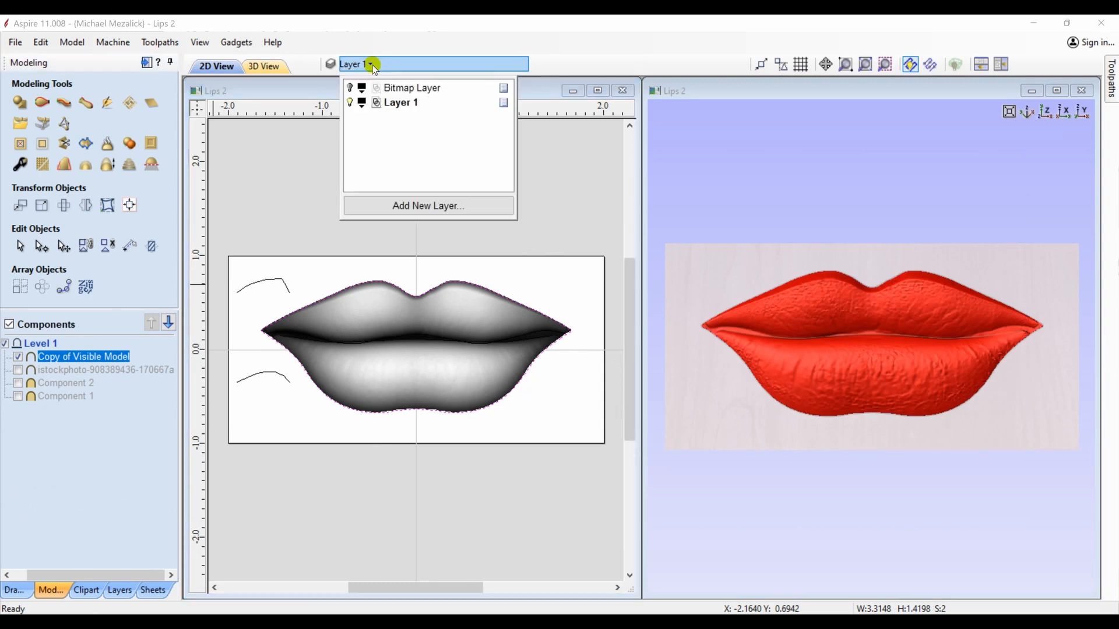
click(350, 87)
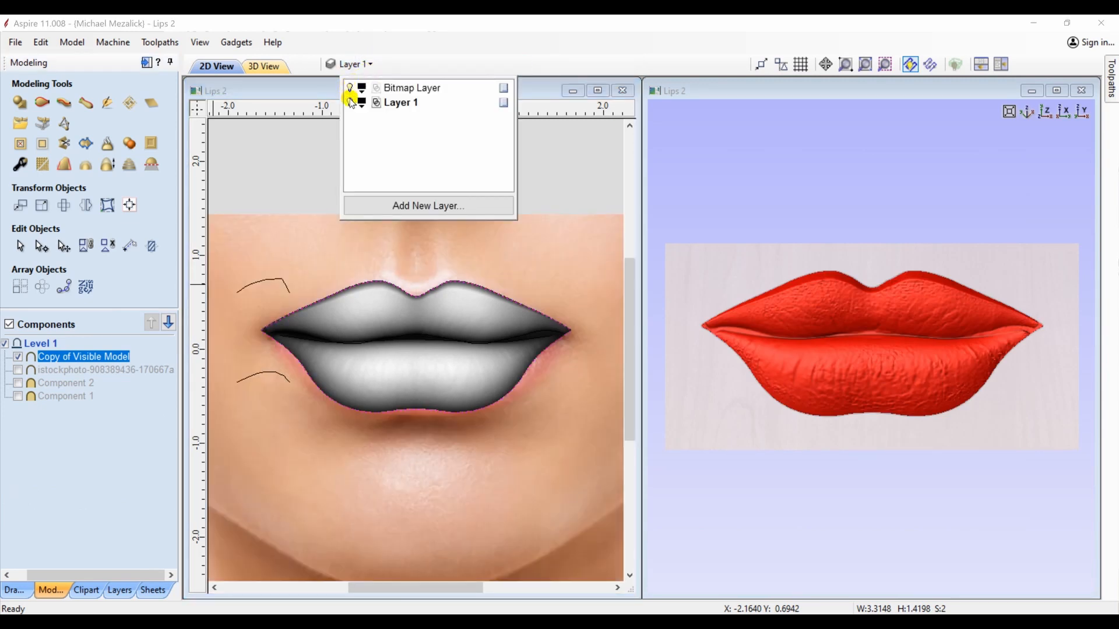
click(351, 103)
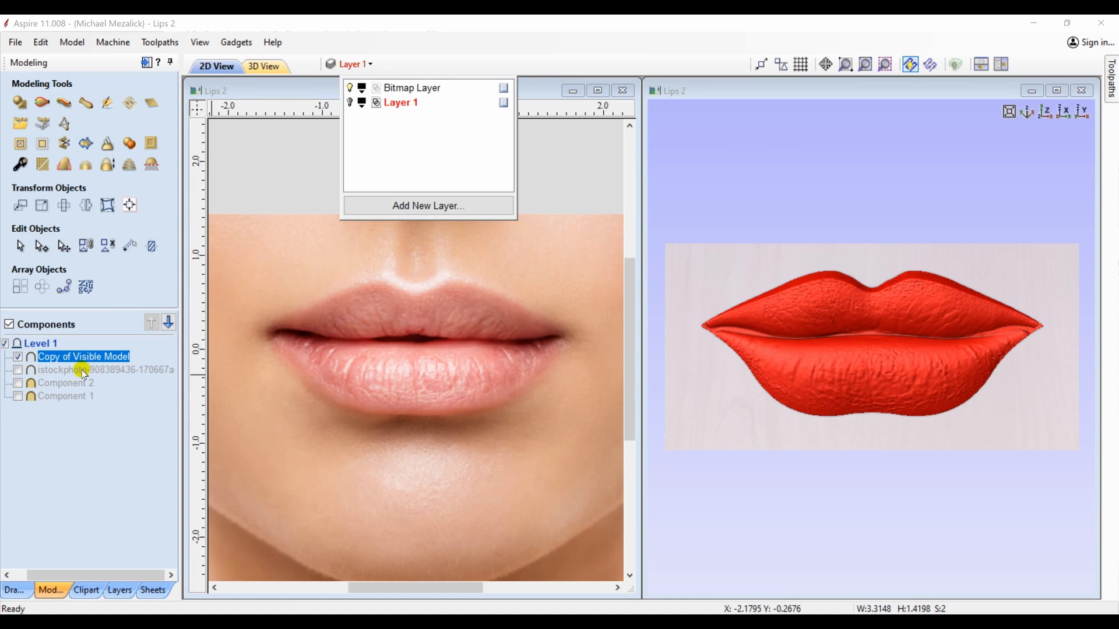
Step: Change the solid color of the Copy of Visible Model component to light pink
click(82, 354)
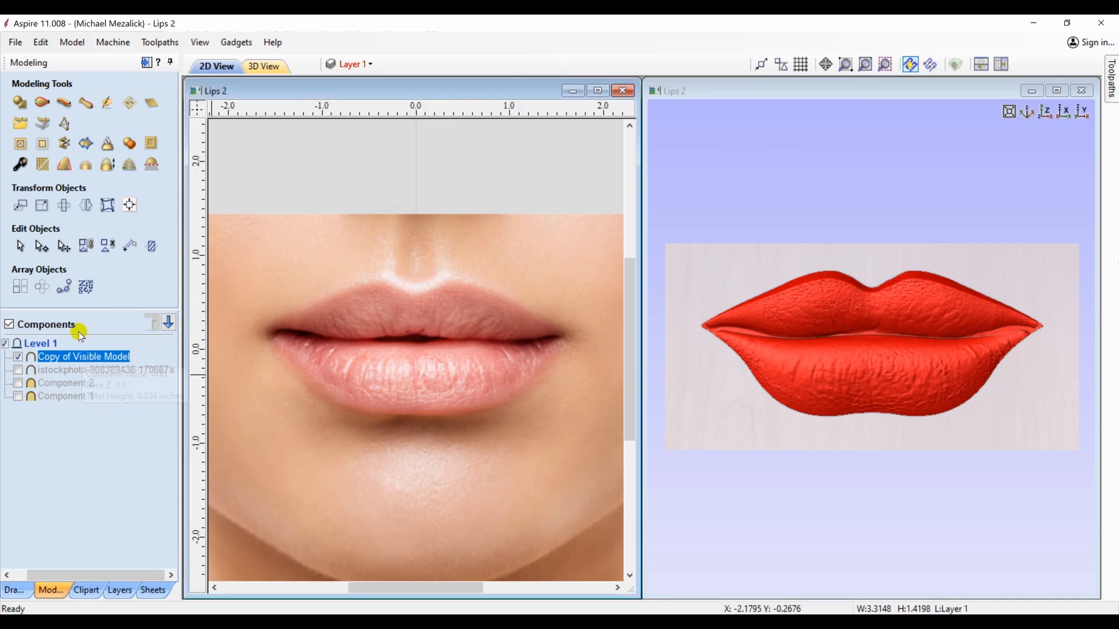
click(21, 166)
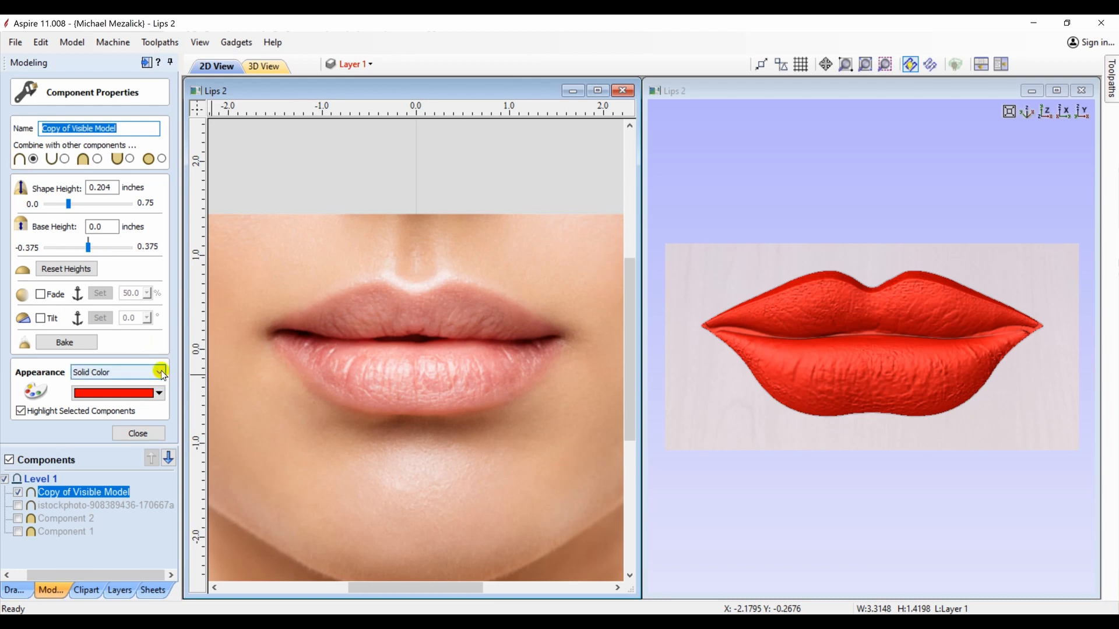
click(160, 394)
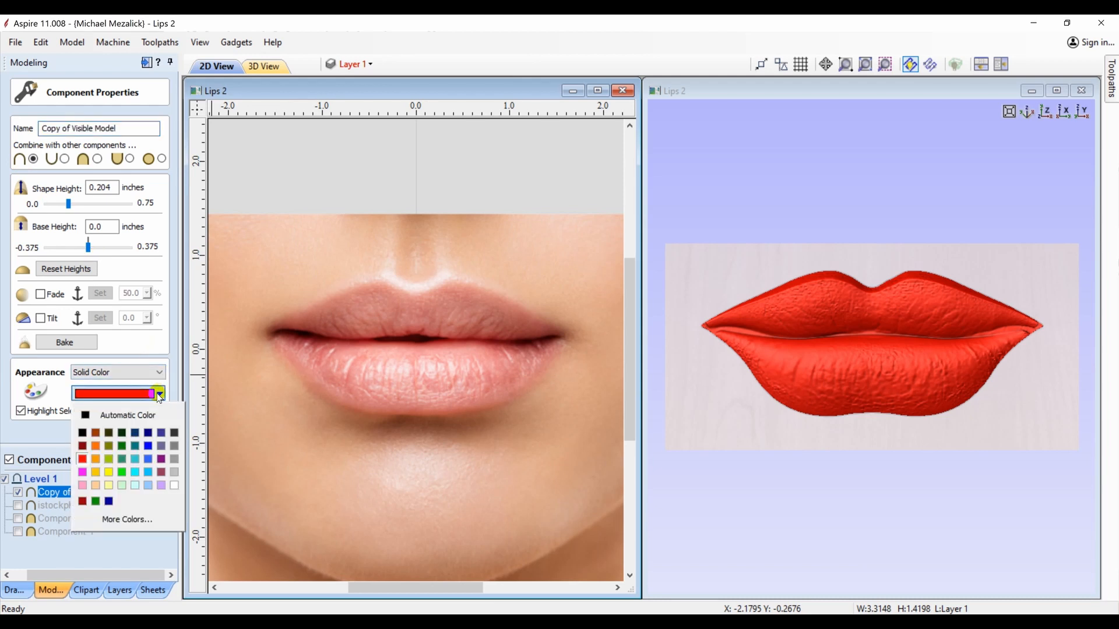
click(83, 484)
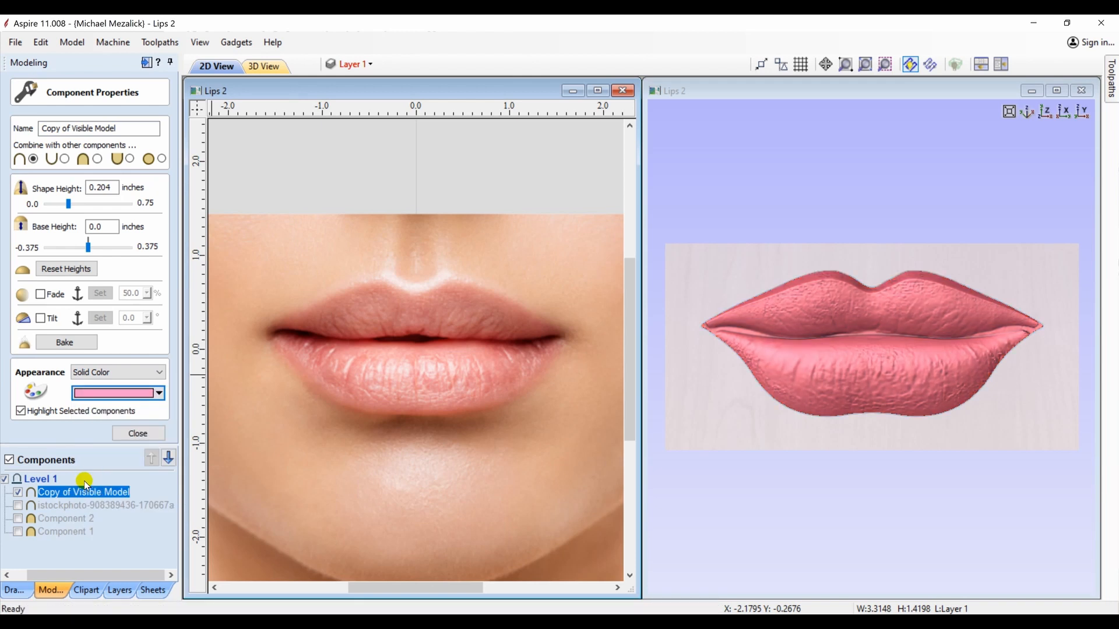
Step: Change the Copy of Visible Model component's solid color to a salmon pink from the extended color palette and toggle highlighting of selected components
click(159, 394)
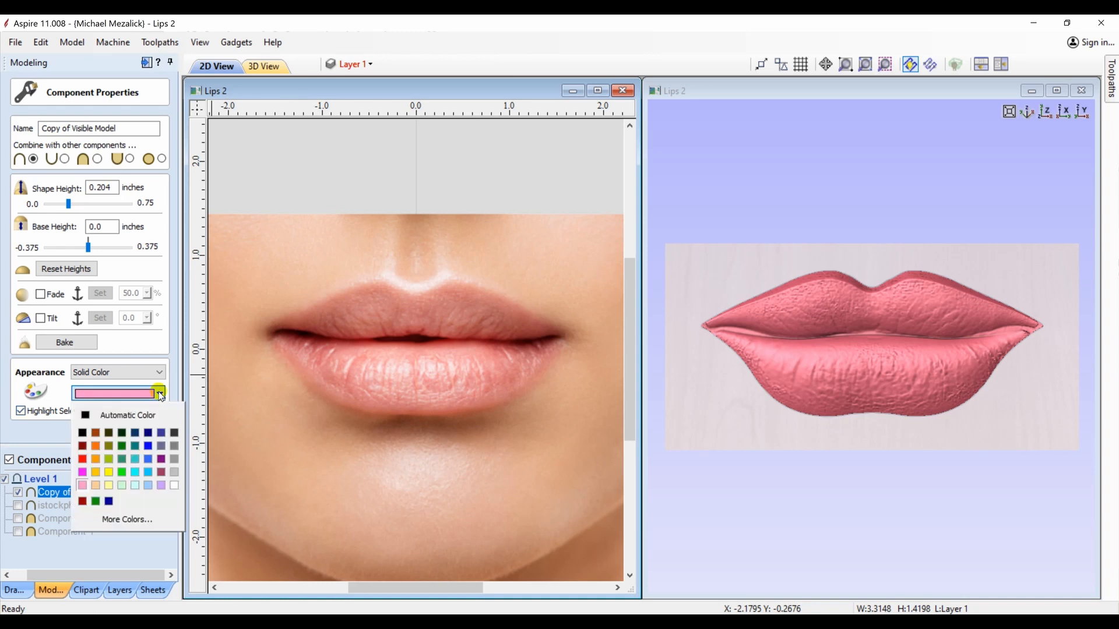
click(119, 519)
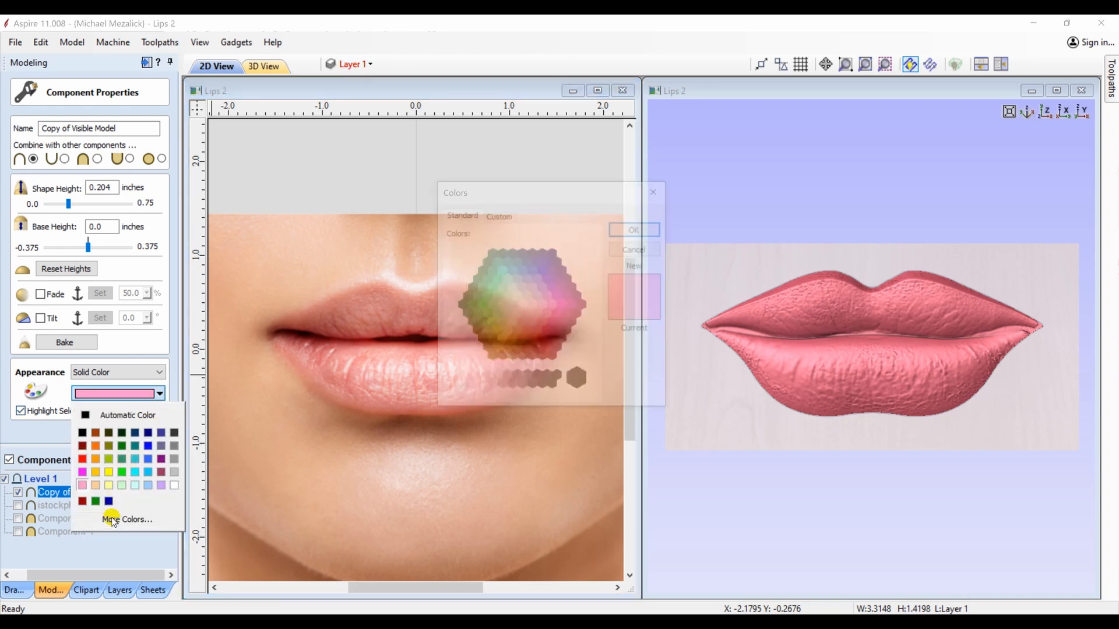
click(530, 316)
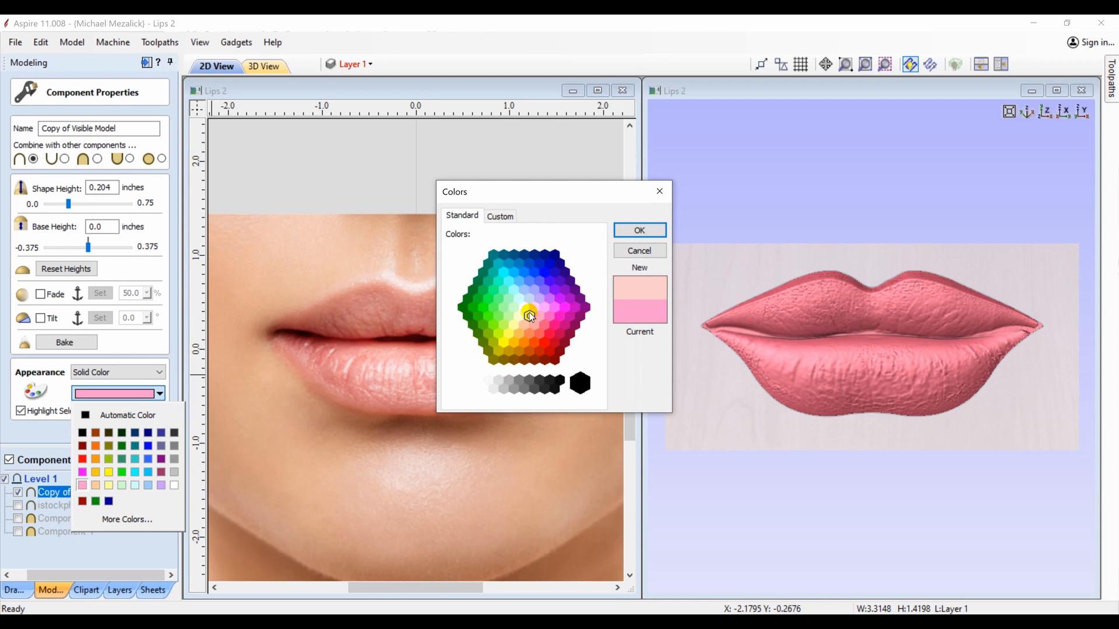
click(540, 317)
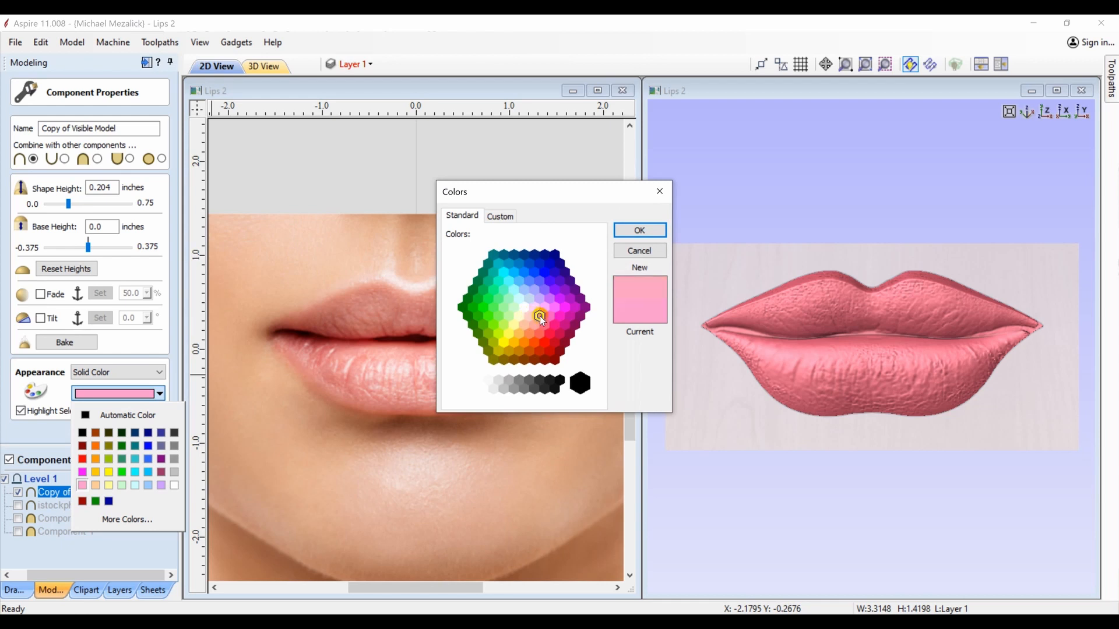
click(533, 316)
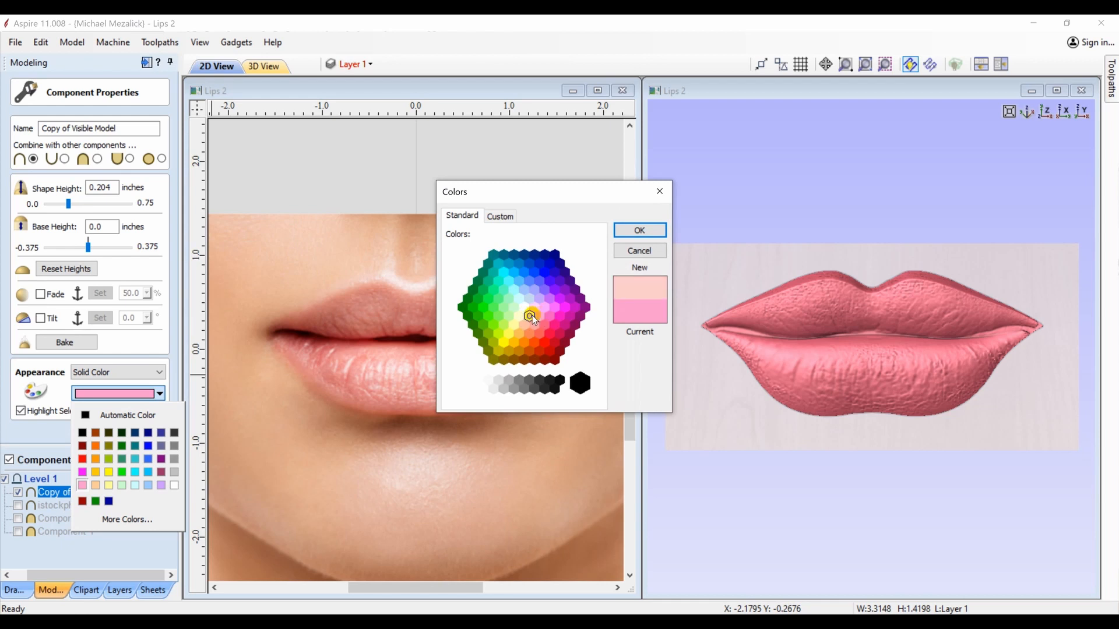
click(526, 324)
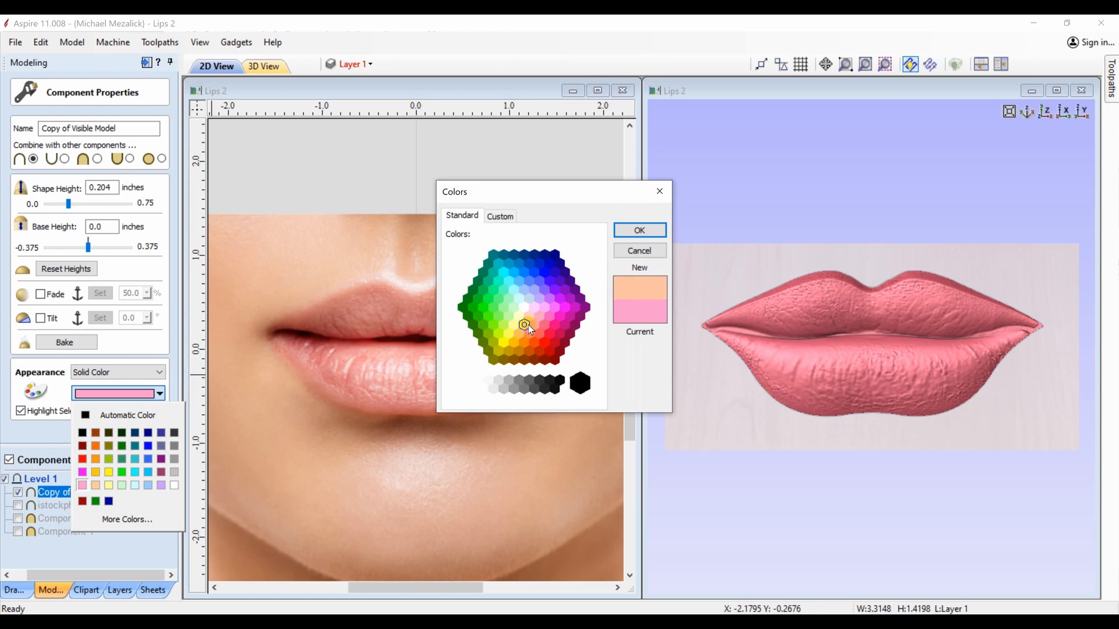
click(536, 325)
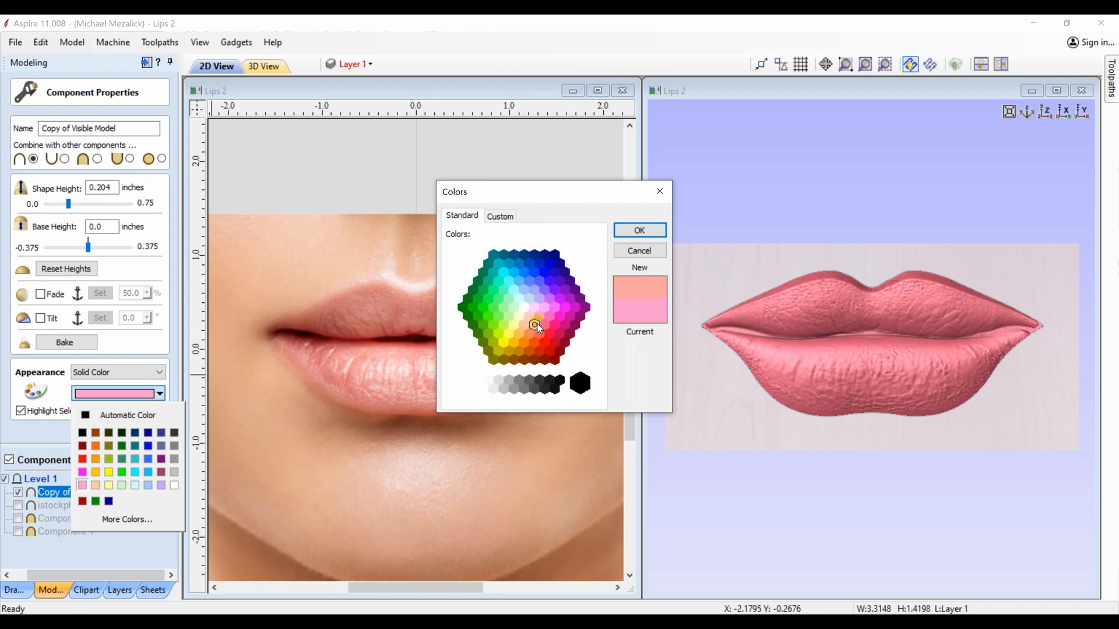
click(632, 232)
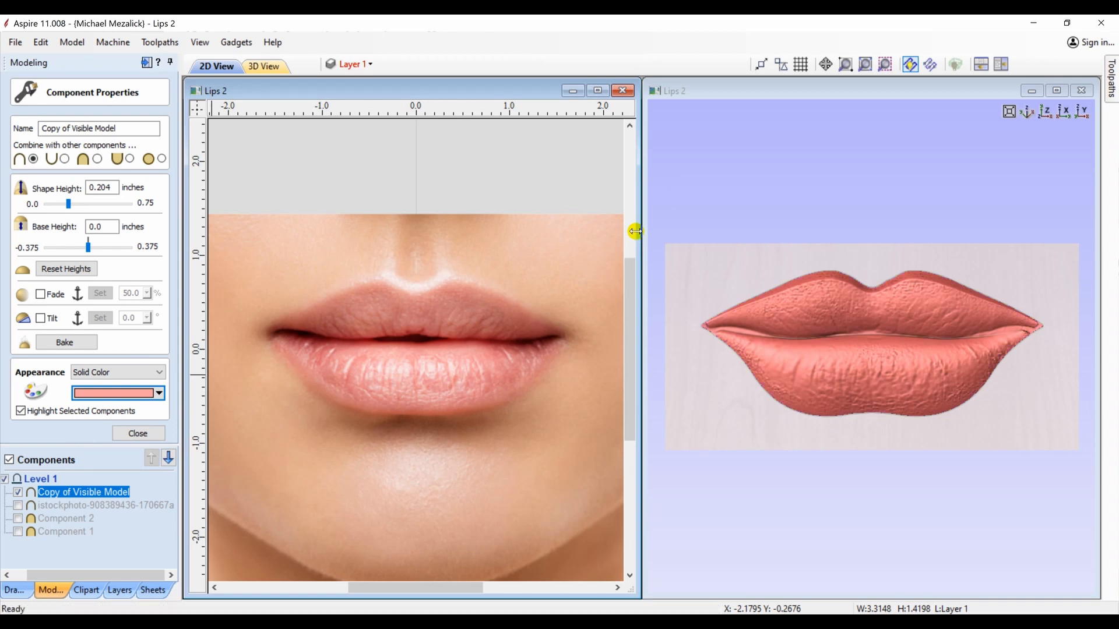
click(21, 411)
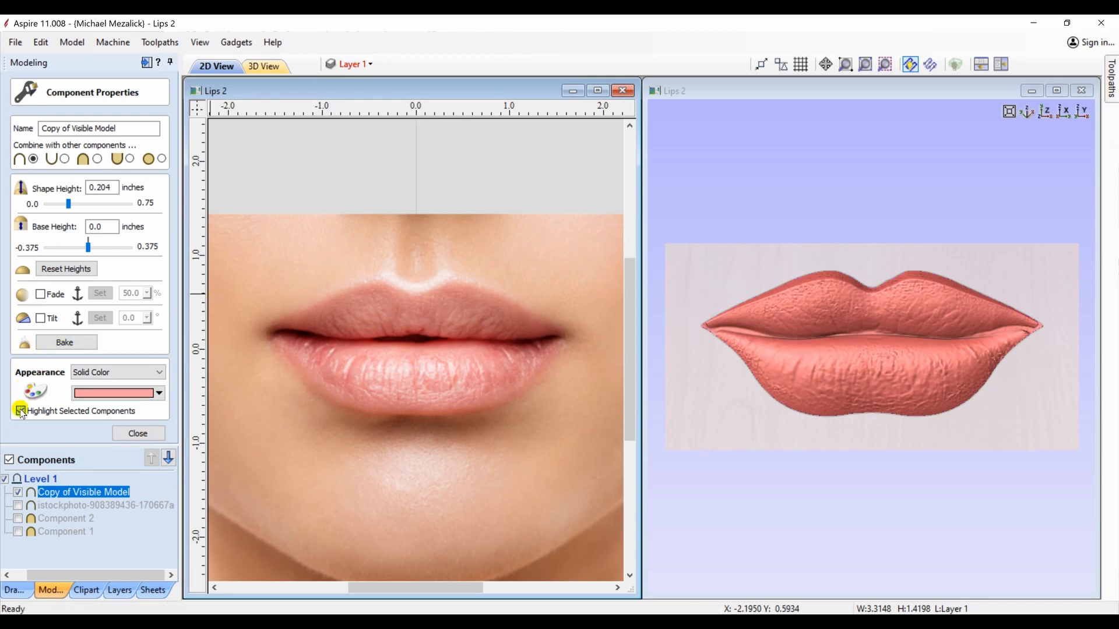
click(21, 411)
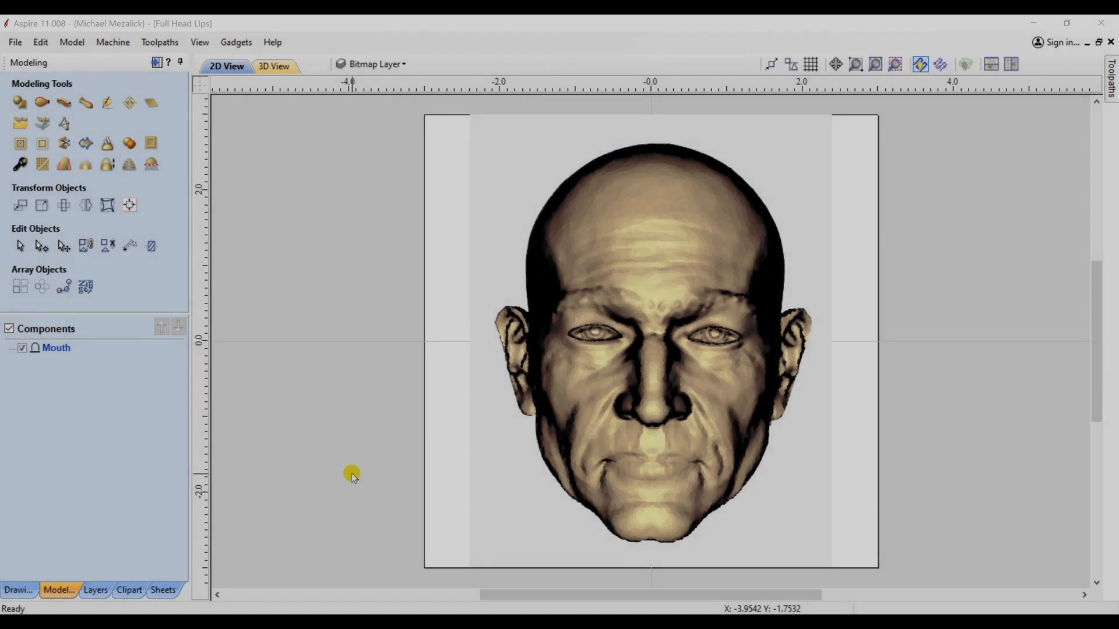
Step: In the Full Head Lips file, show the lips layer and make it the active layer, with the mouth area in close view
click(402, 63)
click(360, 102)
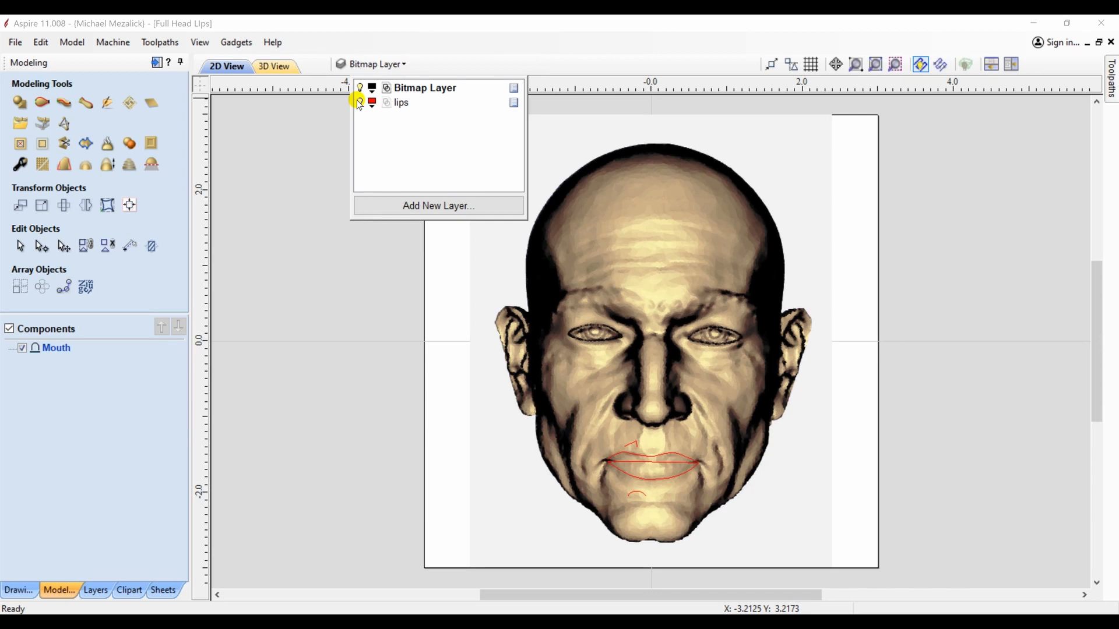
click(421, 104)
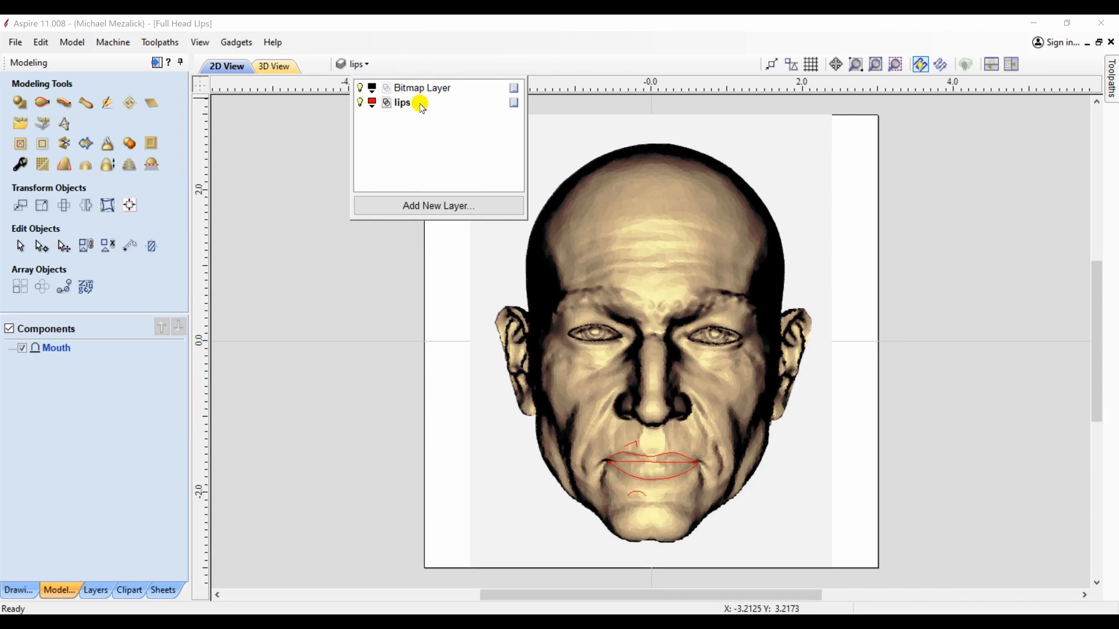
click(856, 64)
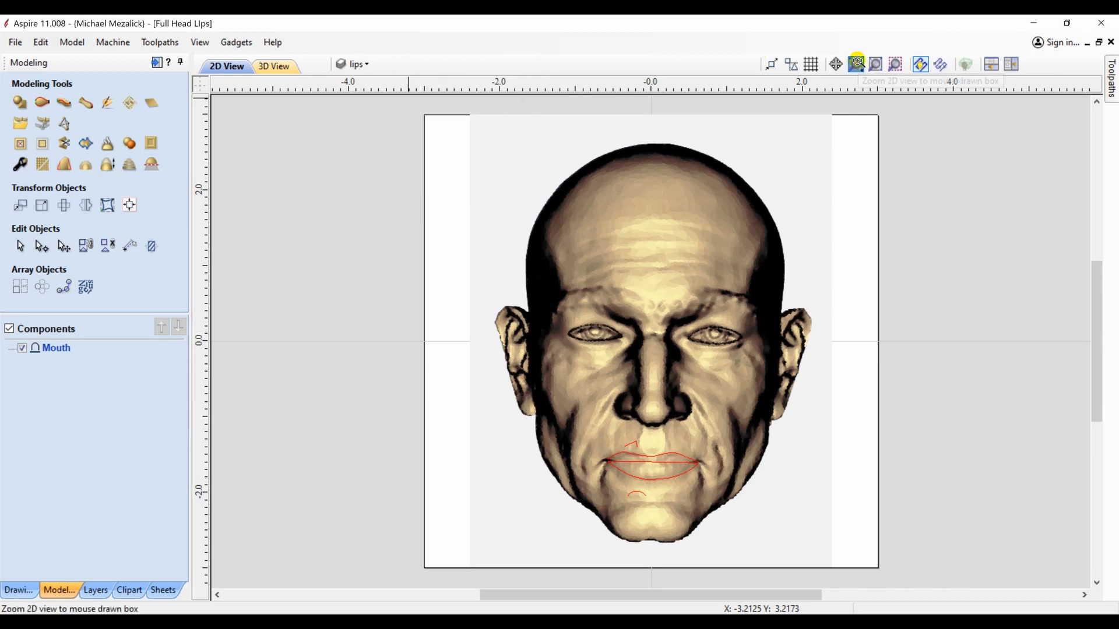
click(661, 475)
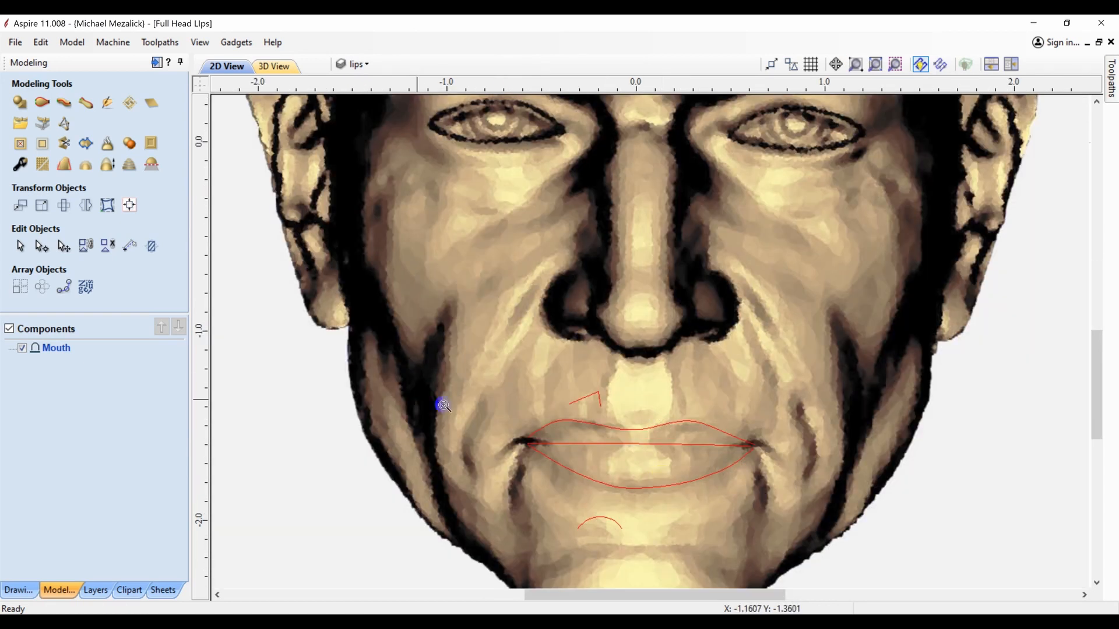
Step: Reshape the upper lip curve by shifting its middle node slightly outward along the lip and adjusting its upper nodes
click(41, 246)
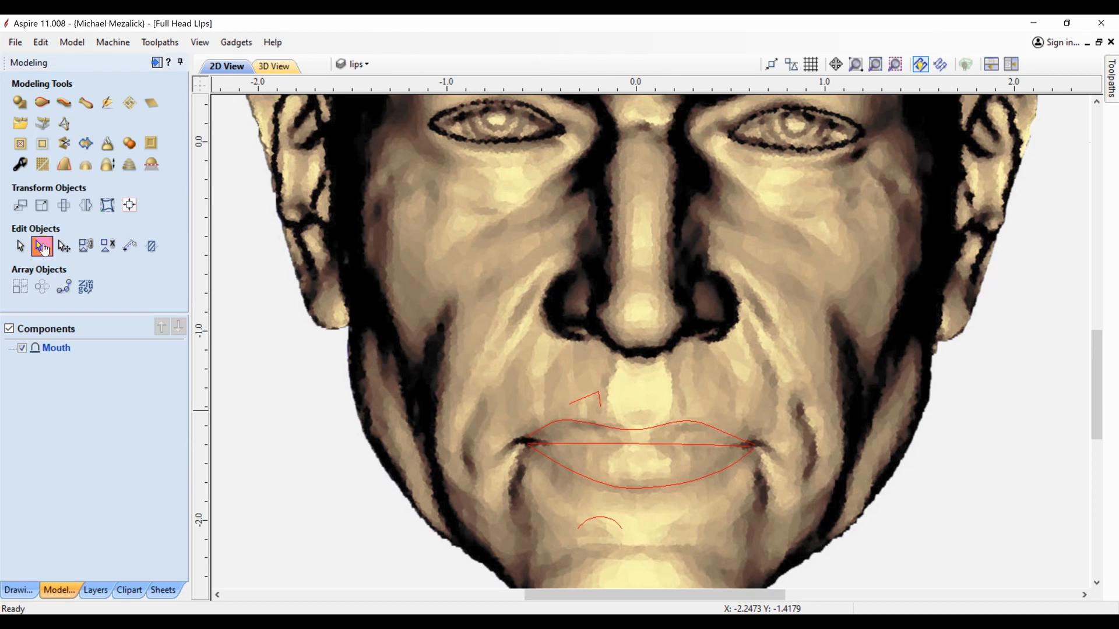
click(604, 431)
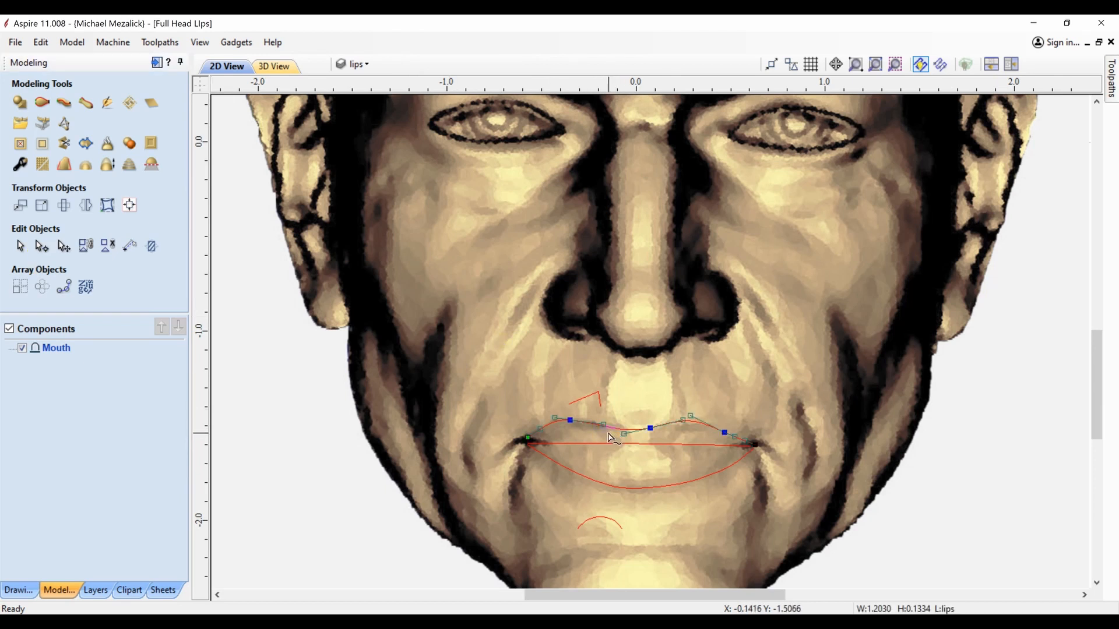
click(651, 427)
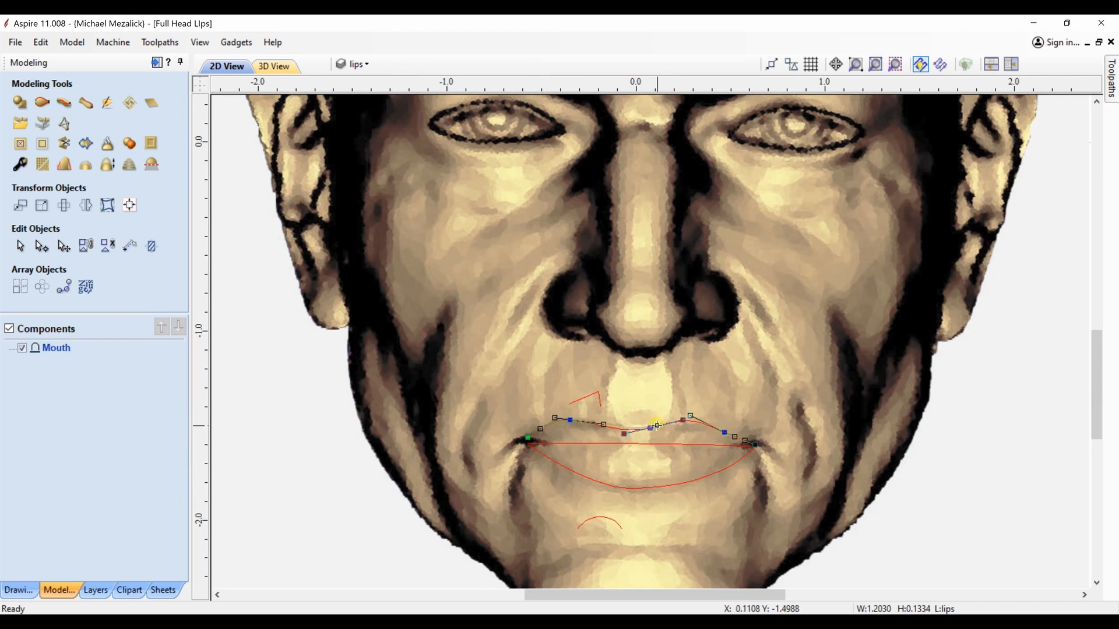
click(660, 426)
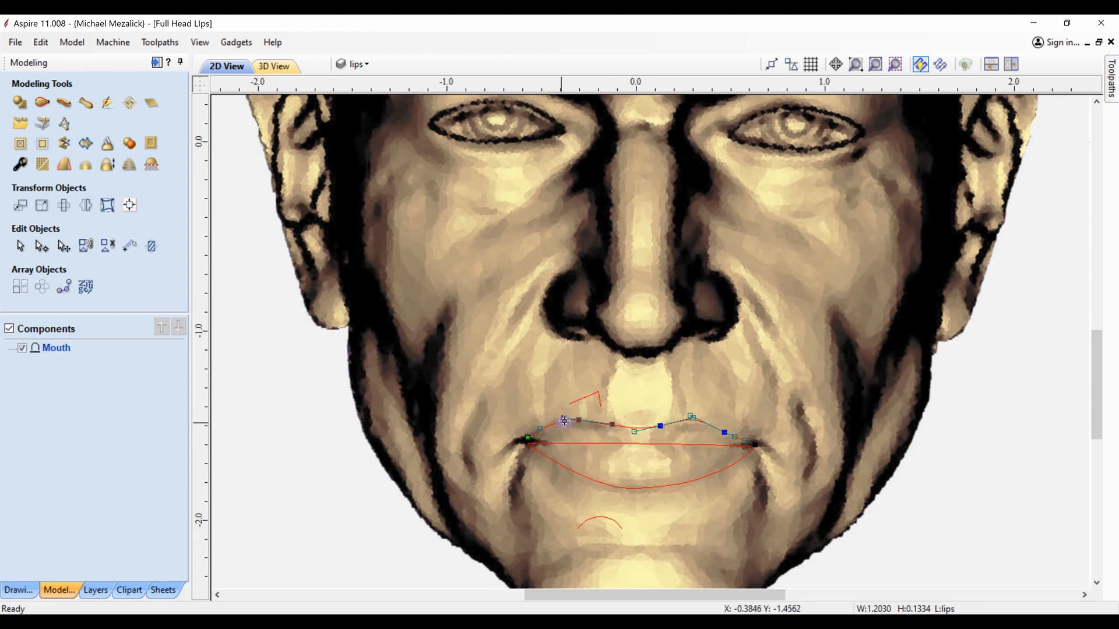
key(n)
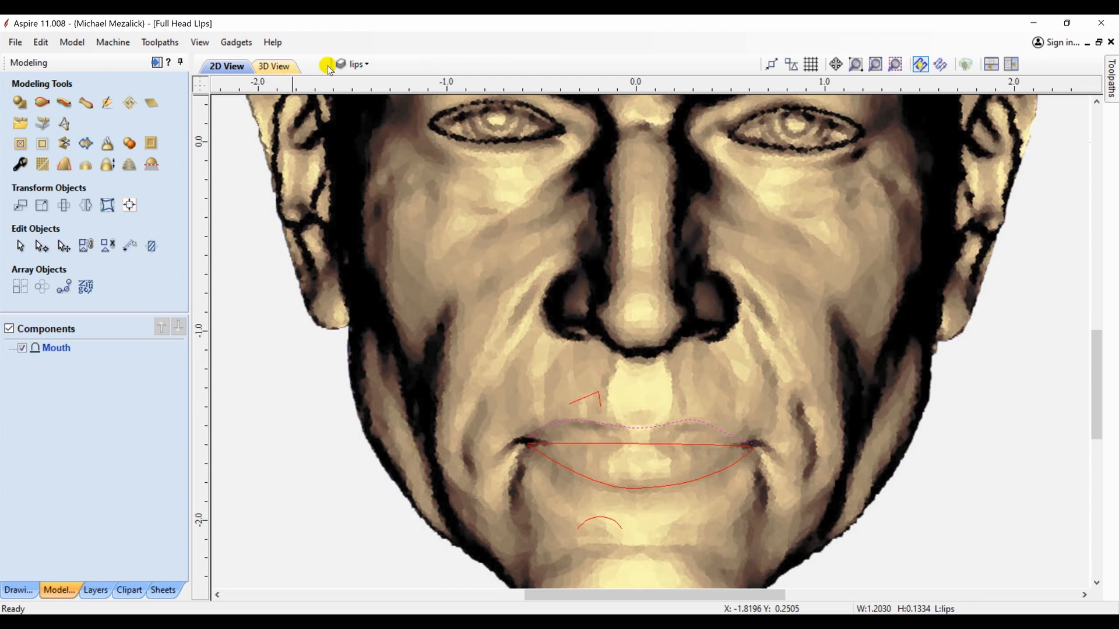
Step: Hide the Bitmap Layer so that only the lip vectors are shown, and deselect the upper lip curve
click(359, 64)
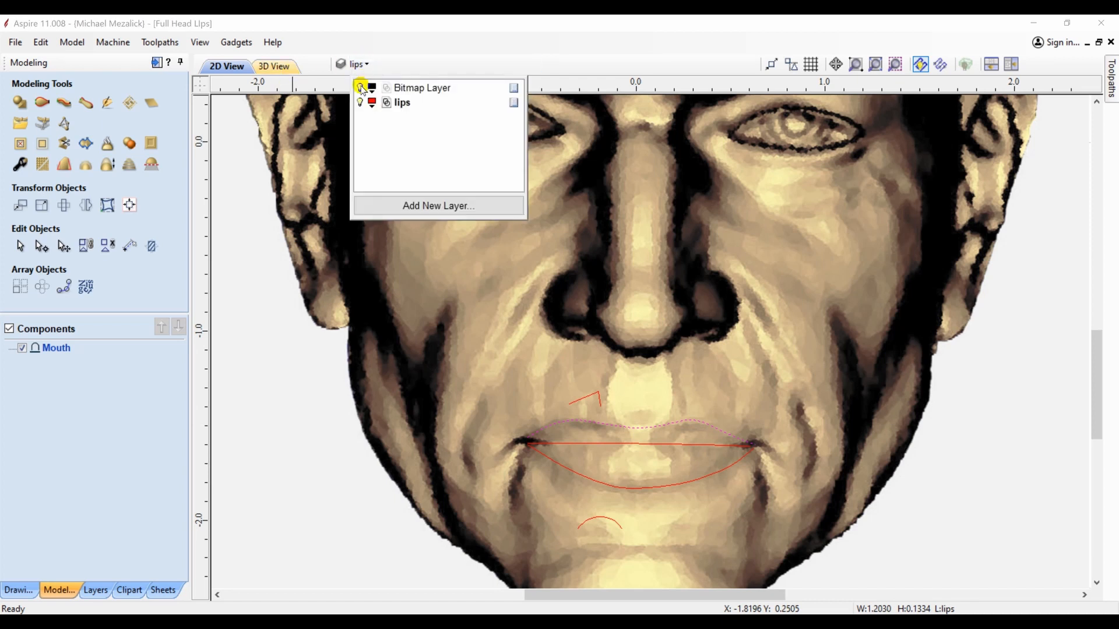
click(361, 88)
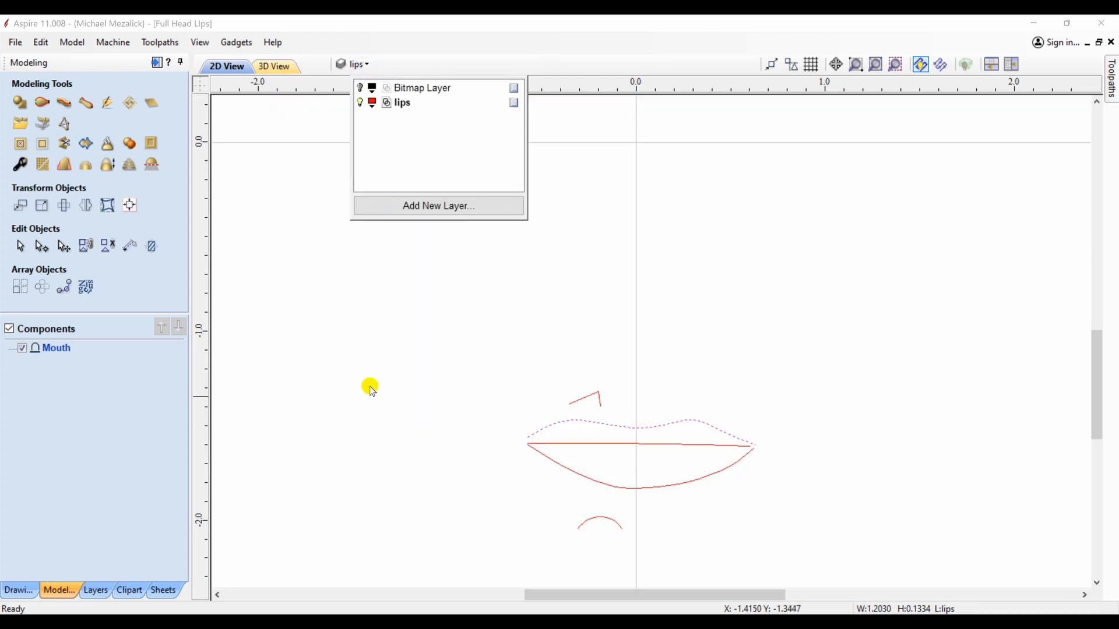
click(369, 404)
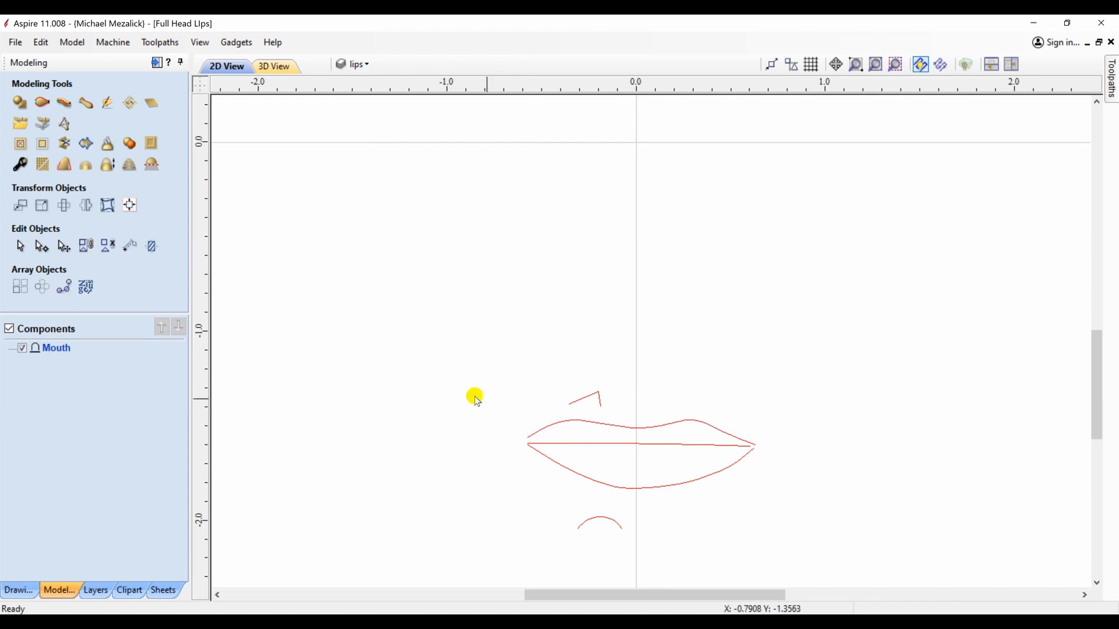
Step: Create the upper lip with a Two Rail Sweep between the centre line and upper lip curve, using the angled cross section and Merge mode
click(599, 395)
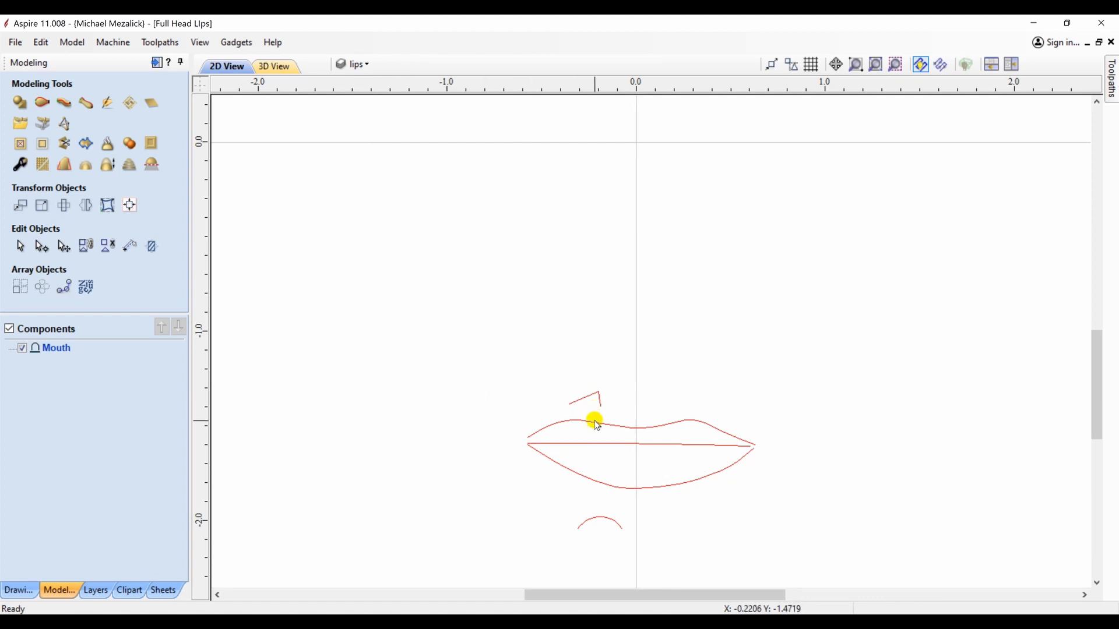
click(584, 447)
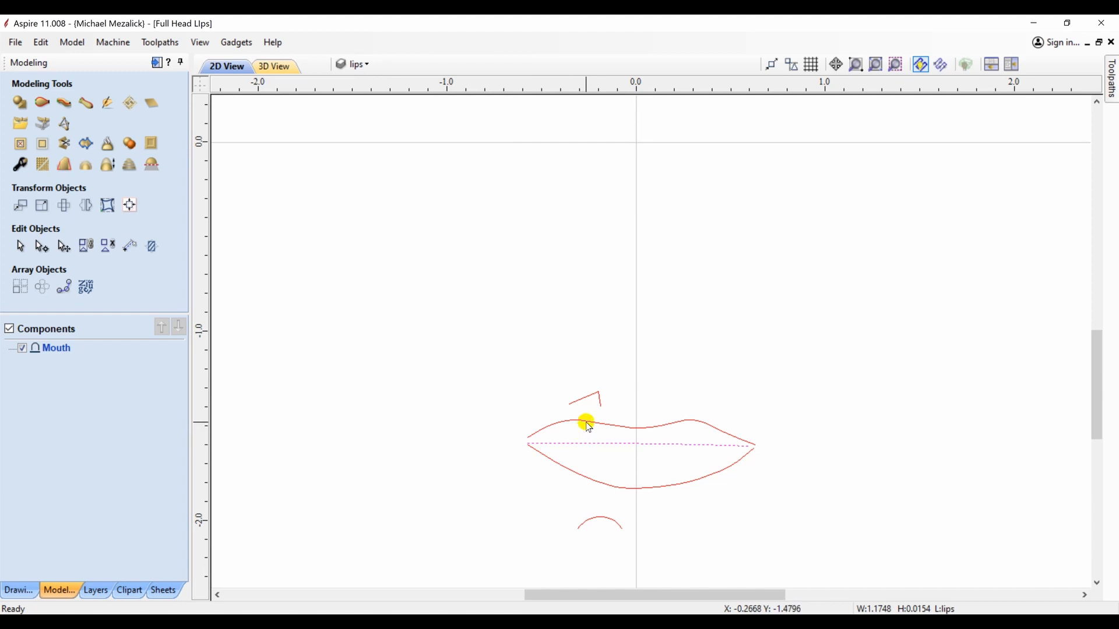
shift+click(587, 425)
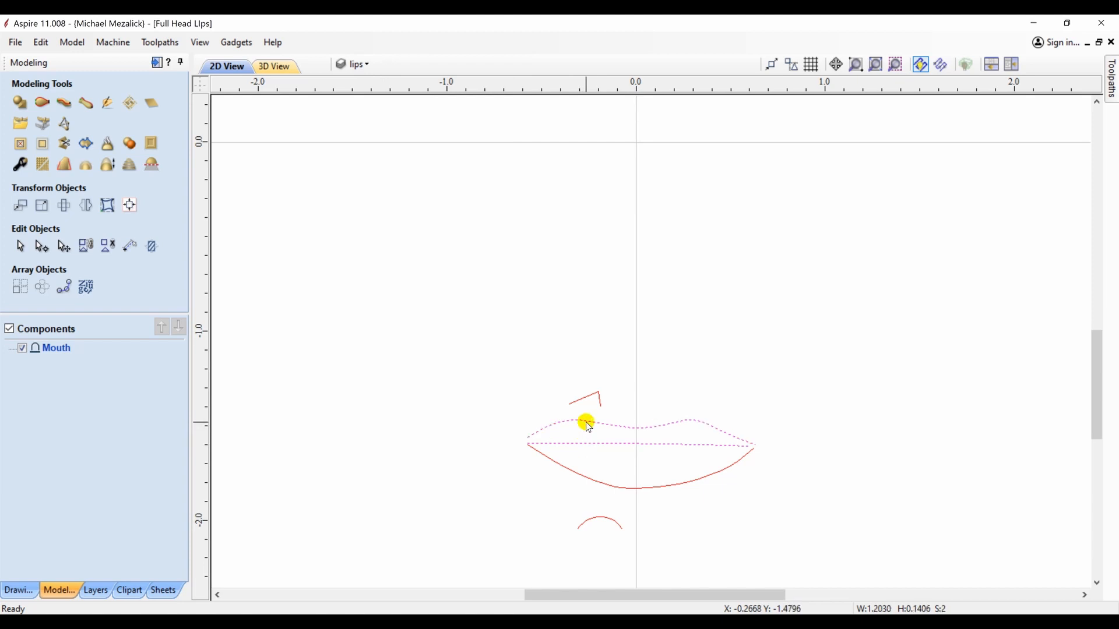
click(43, 104)
click(133, 137)
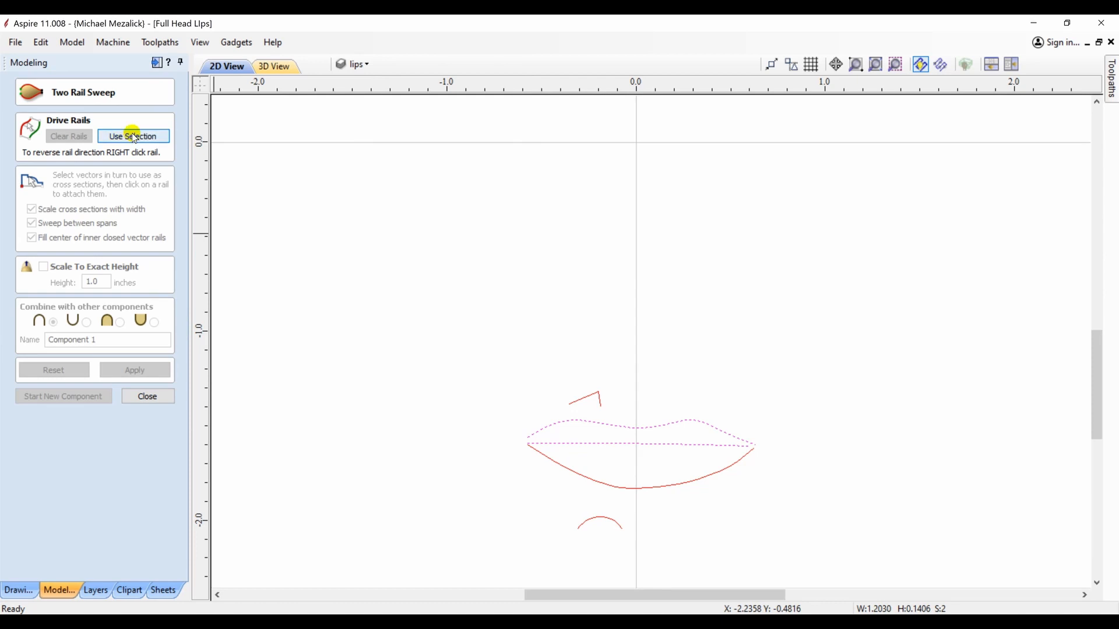
click(601, 400)
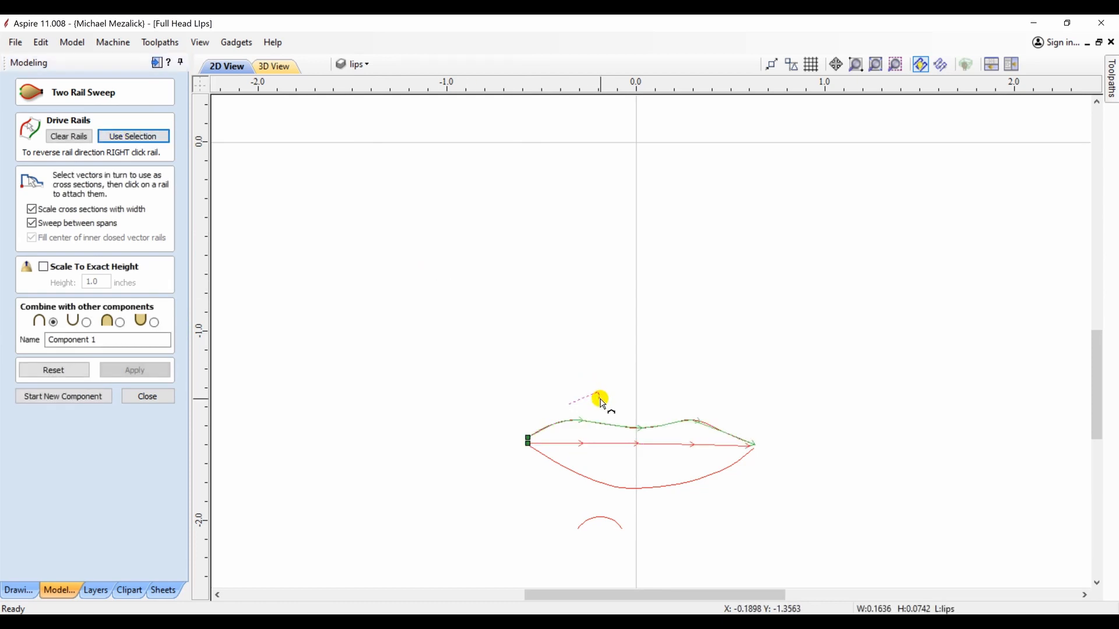
click(121, 322)
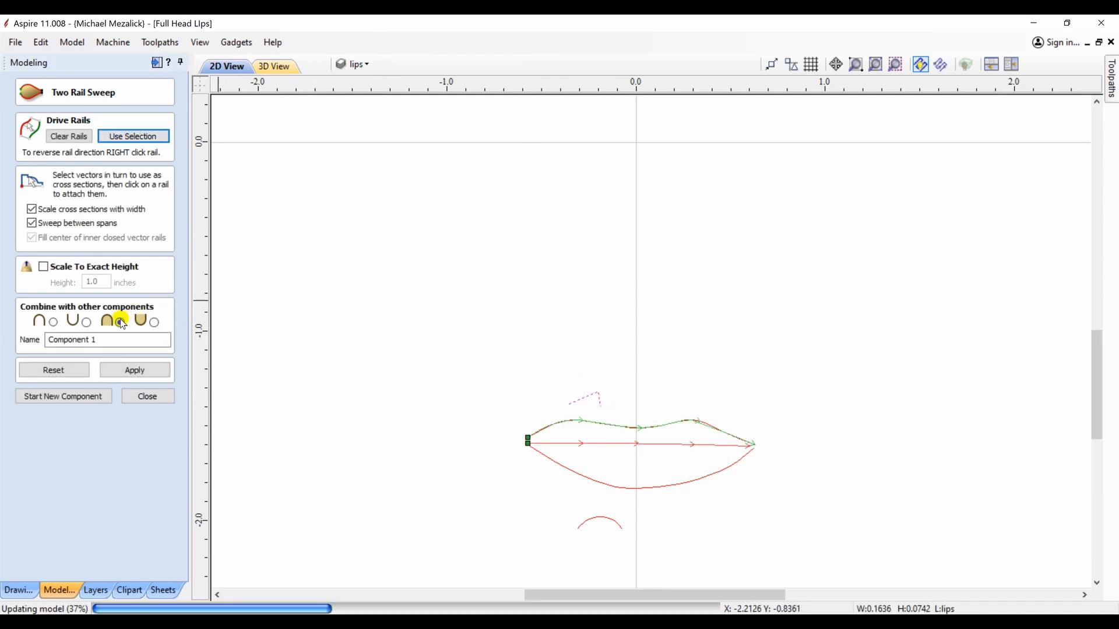
click(132, 371)
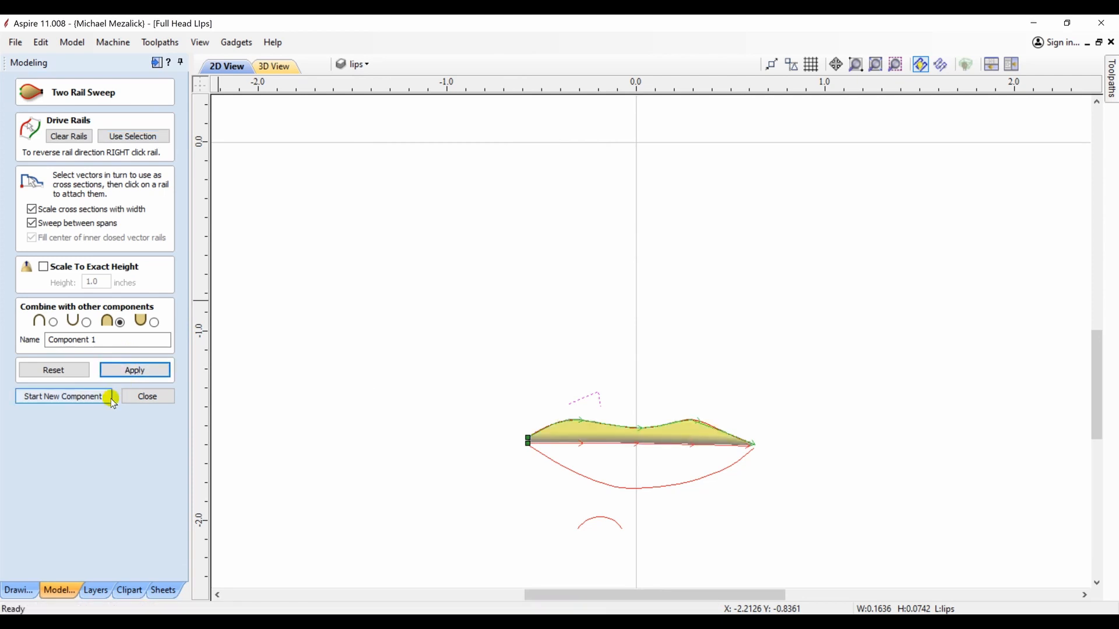
Step: Create the lower lip as a new Two Rail Sweep component between the lower lip curve and centre line, using the arc cross section
click(81, 398)
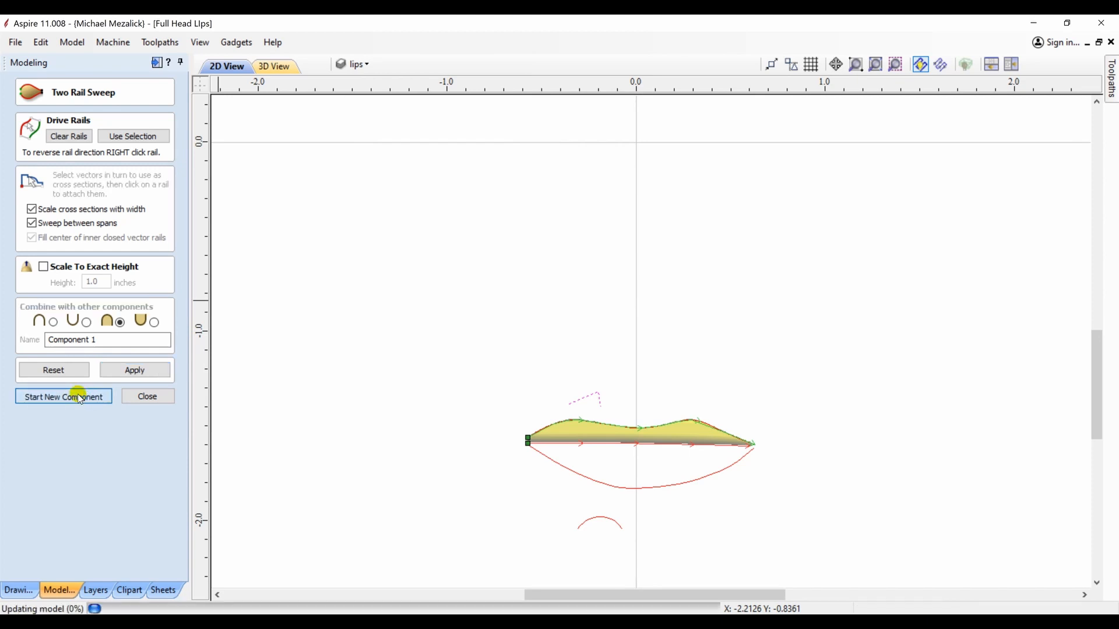
click(569, 471)
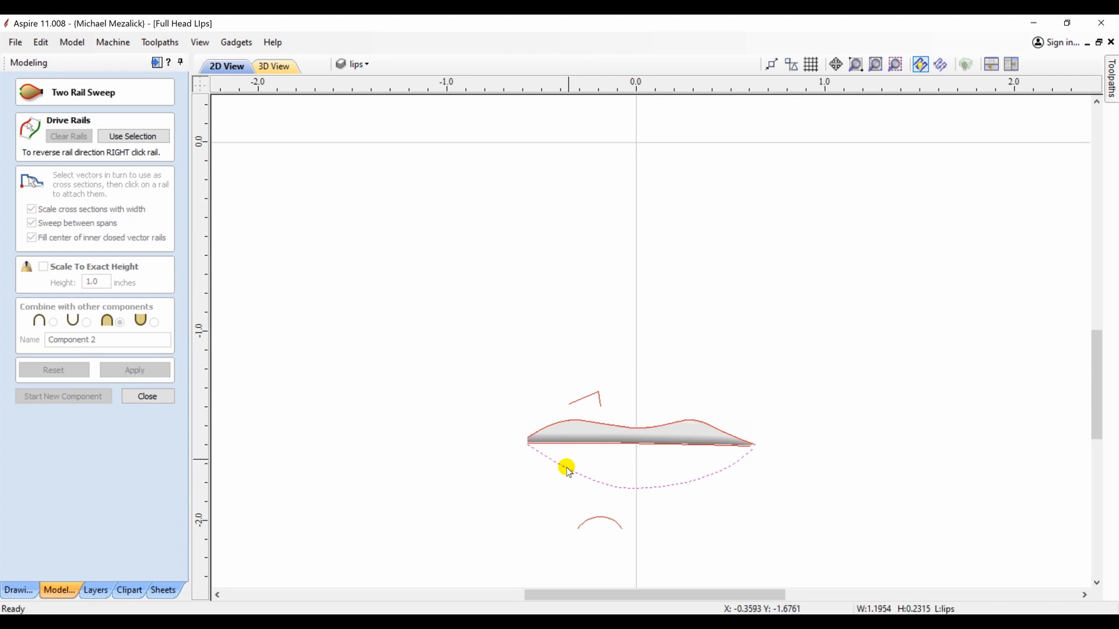
shift+click(577, 446)
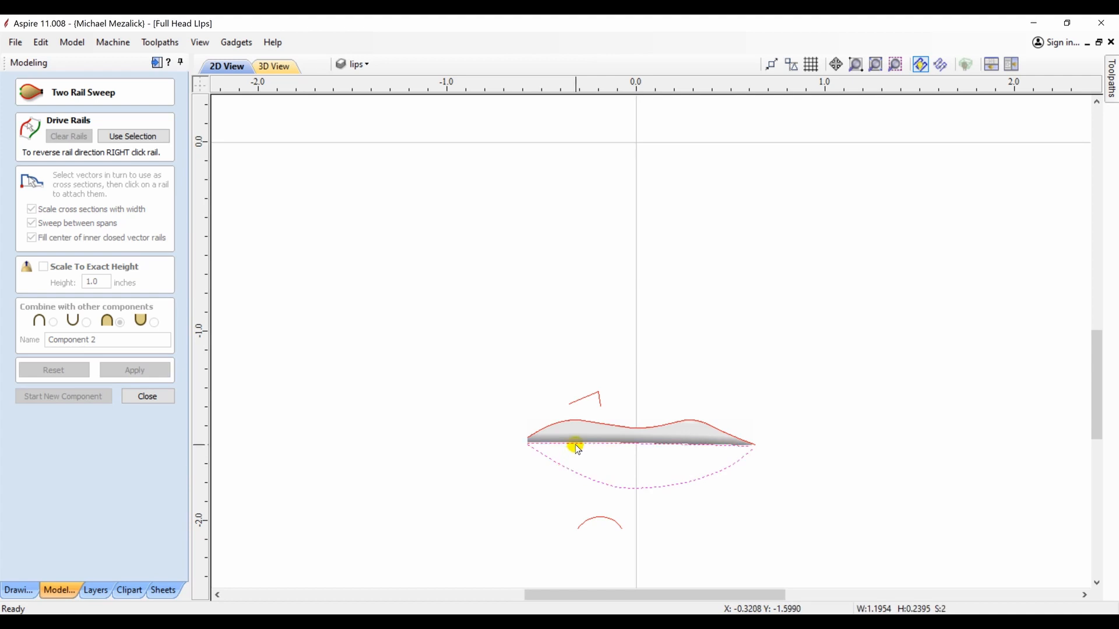
click(129, 135)
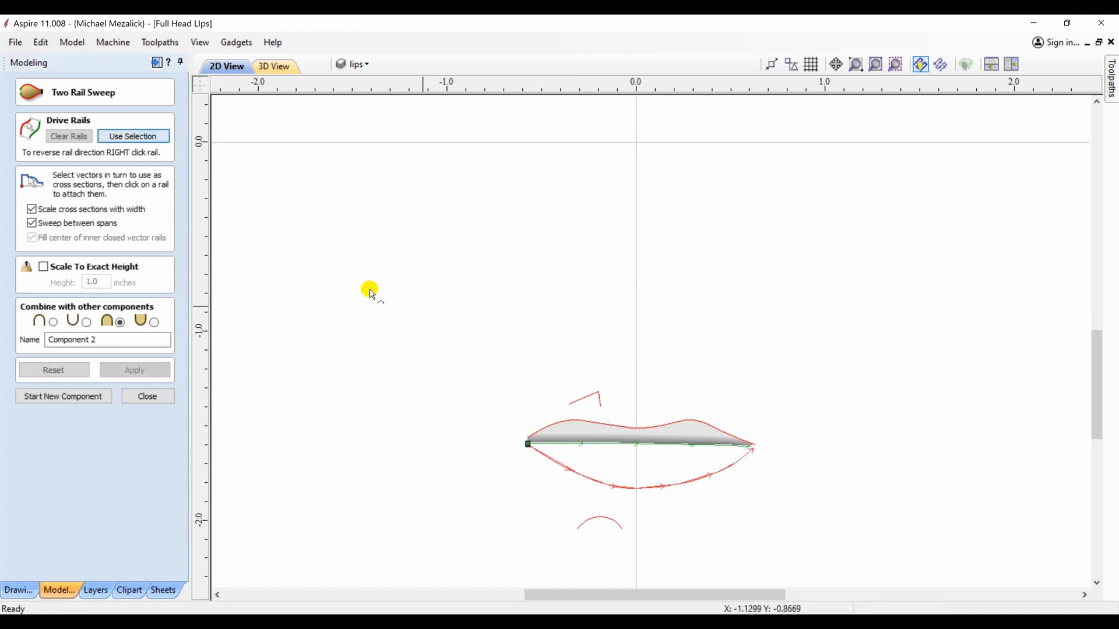
click(591, 524)
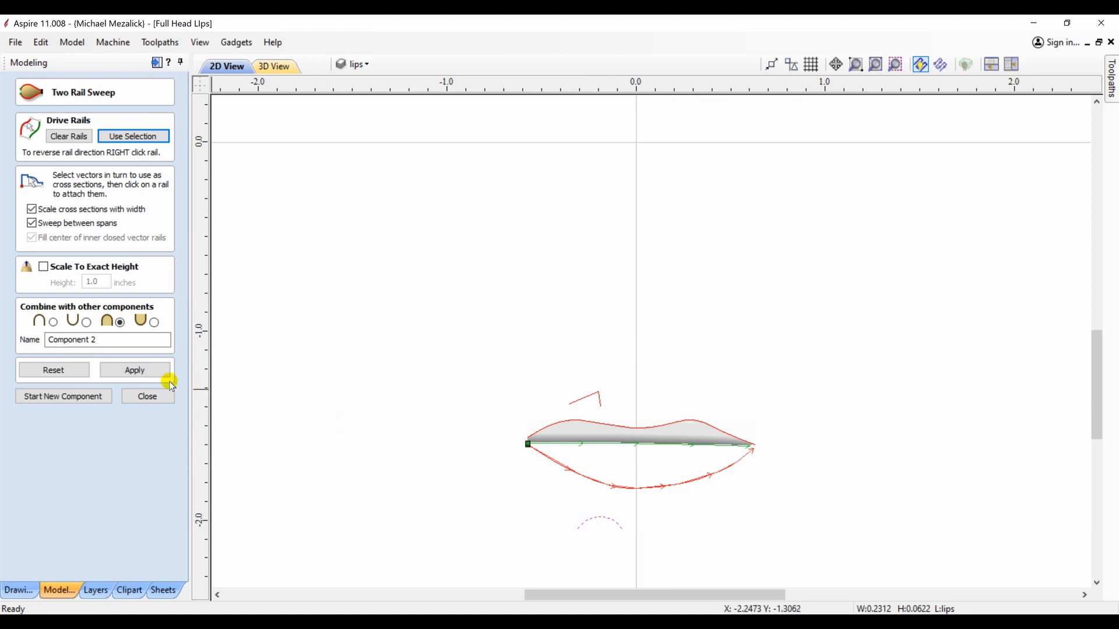
click(149, 371)
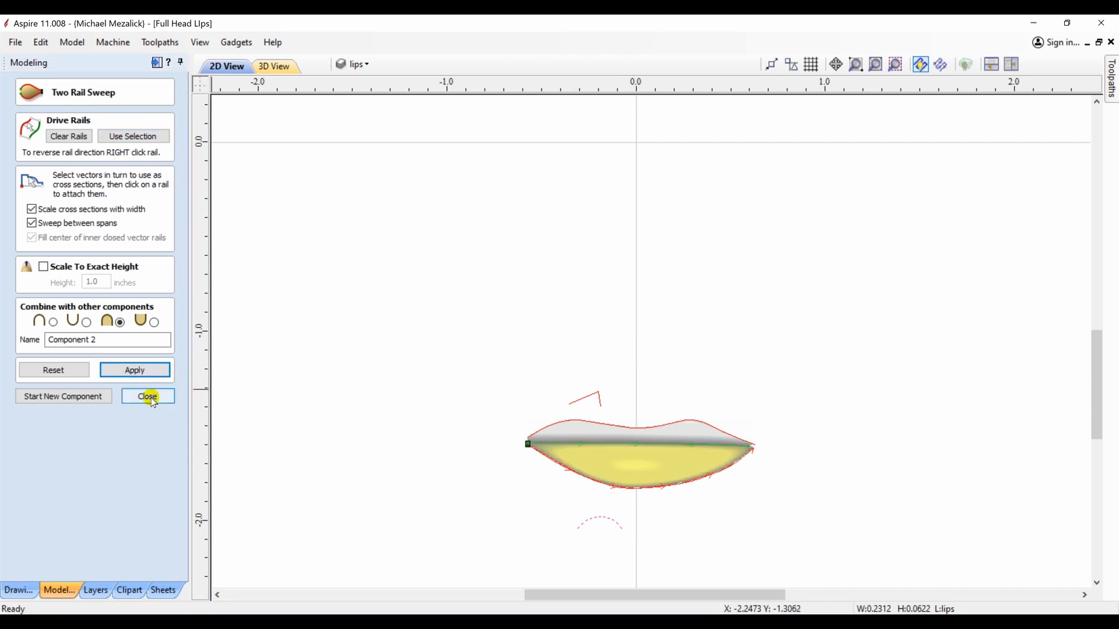
Step: Finish the Two Rail Sweep, create a single component from the visible lip model, and hide Component 1 and Component 2
click(149, 396)
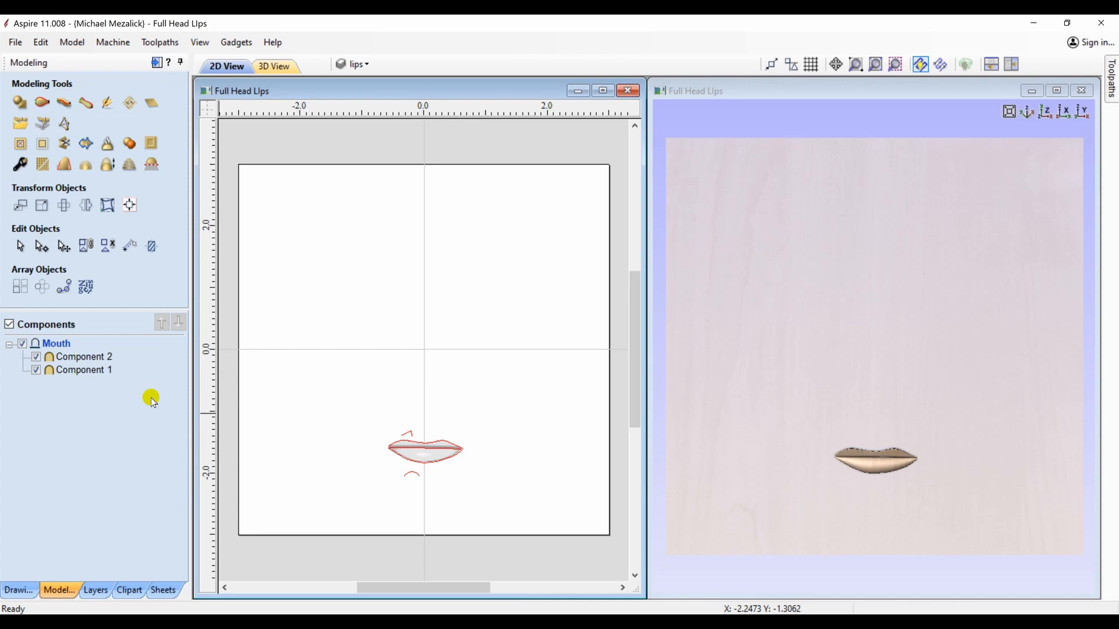
click(873, 468)
drag(873, 468, 793, 453)
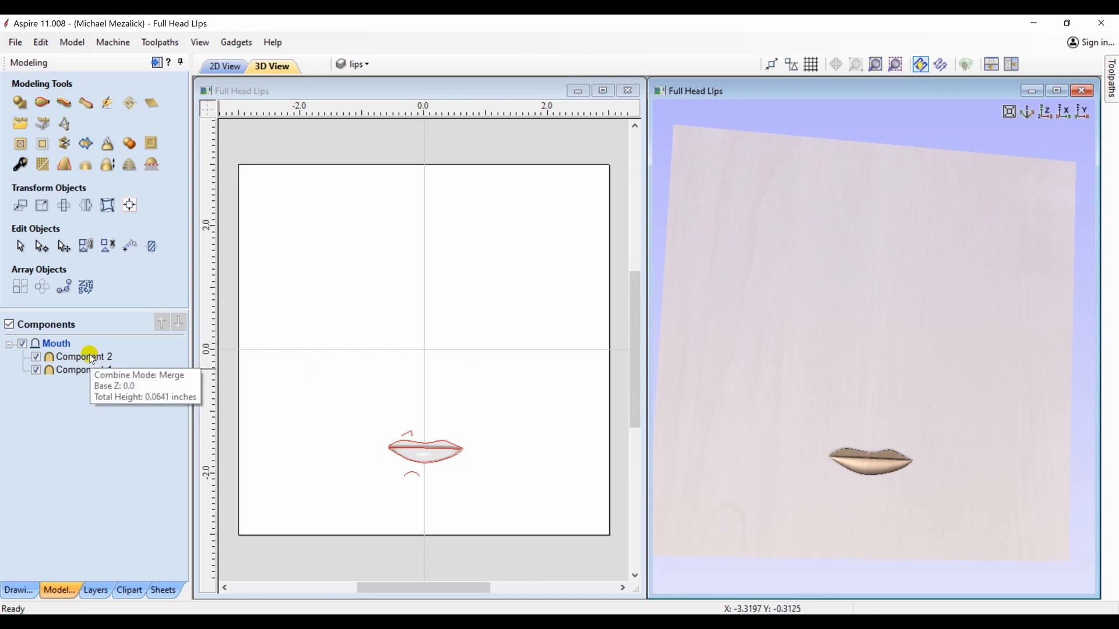
click(130, 143)
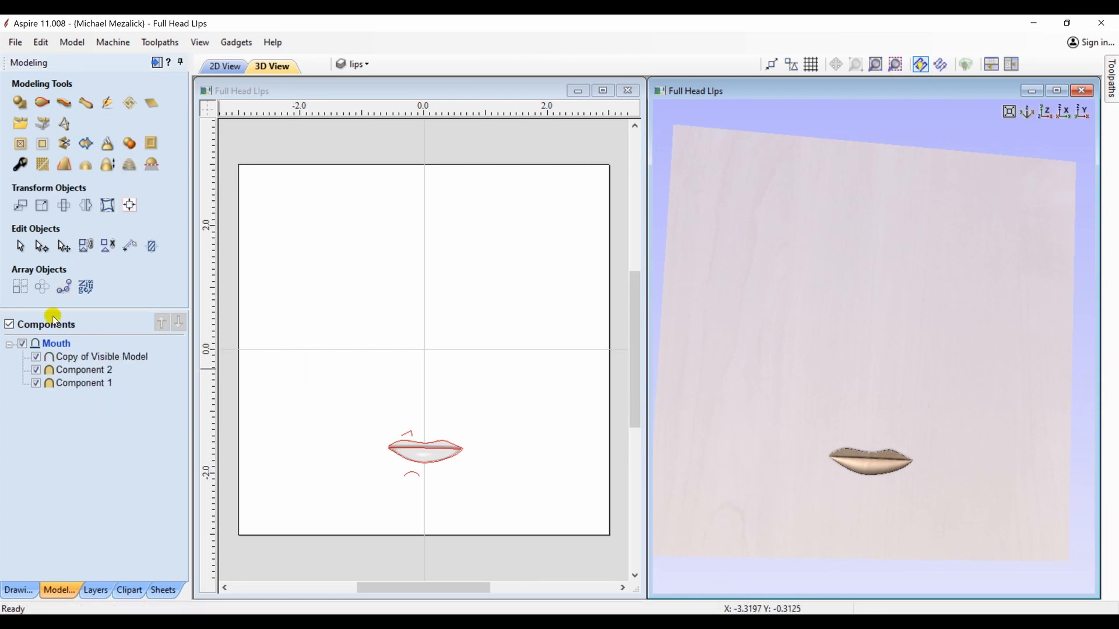
click(37, 360)
click(36, 369)
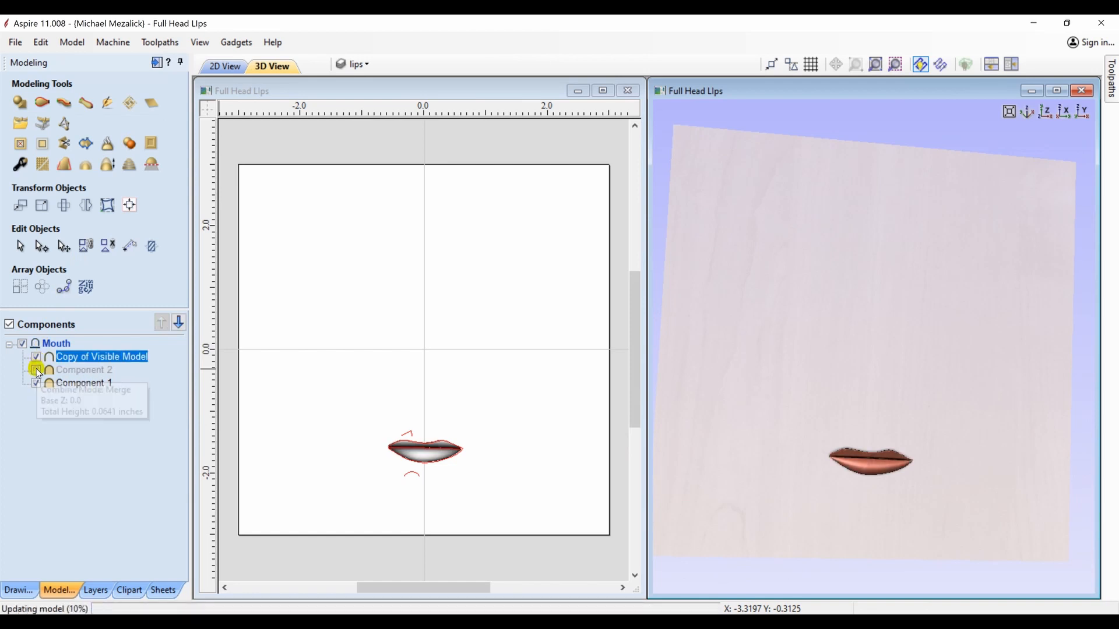
click(37, 383)
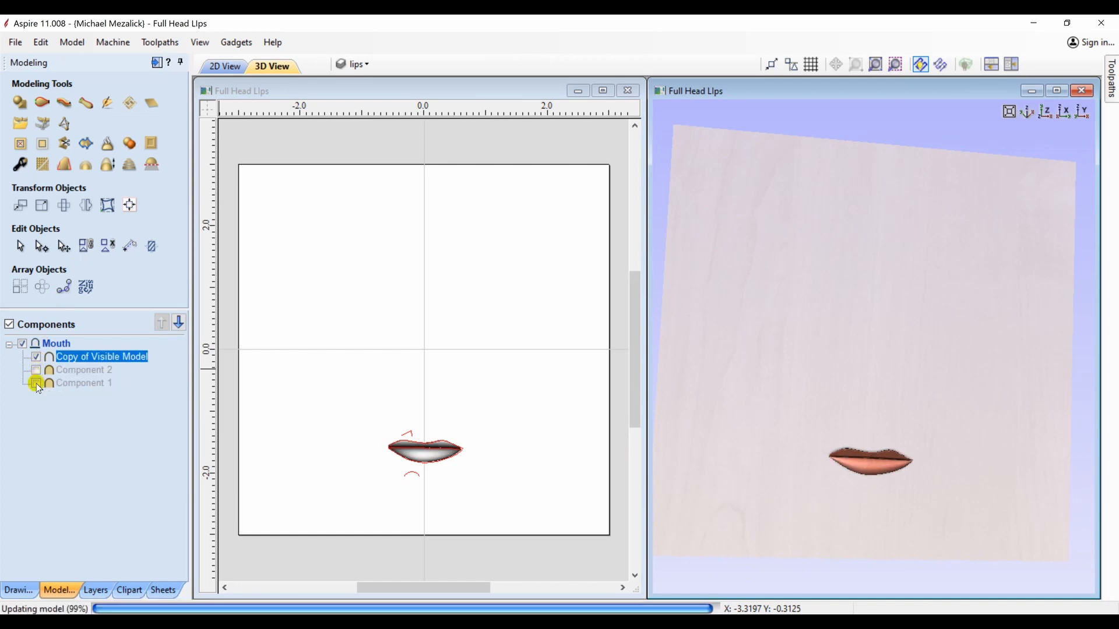
Step: Export the combined lips component as 3D clipart to the Face Parts folder, replacing the existing Lips.3dClip file
right_click(72, 362)
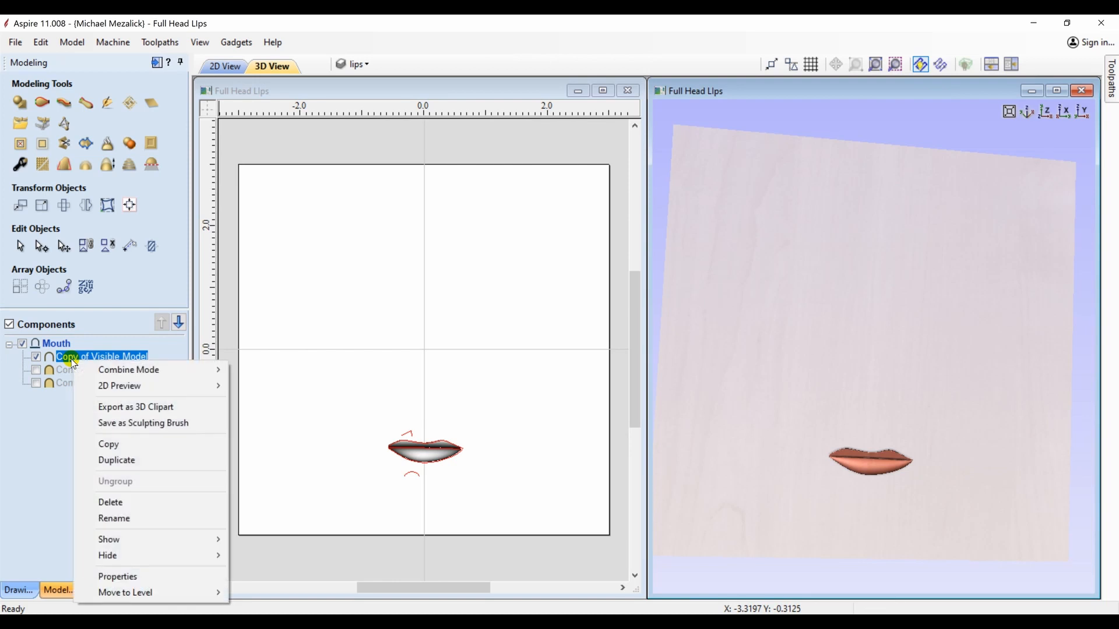
click(118, 408)
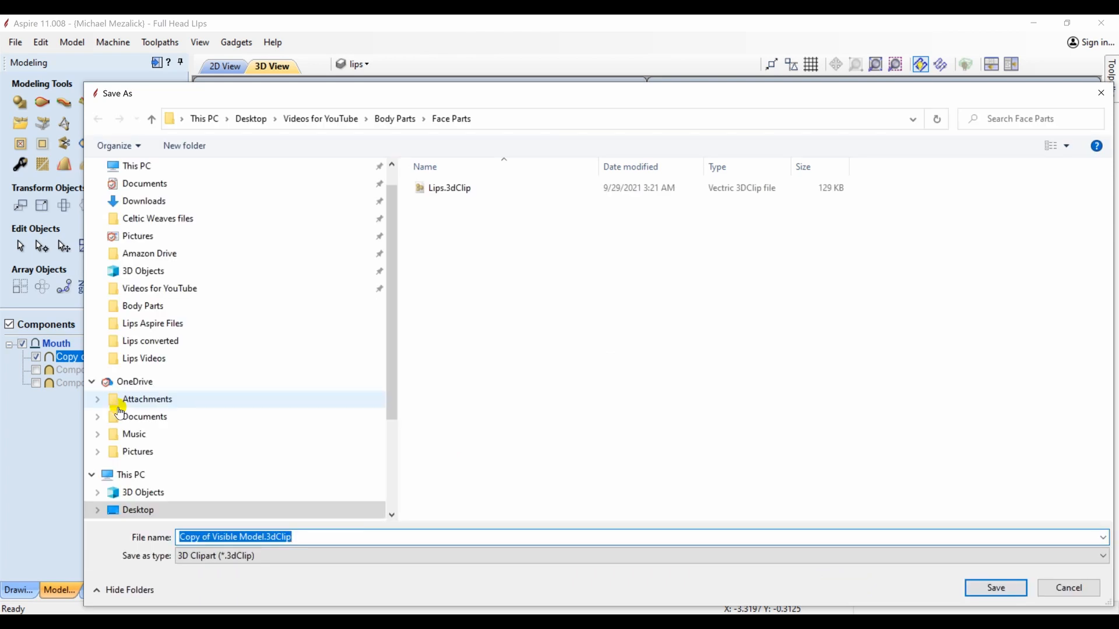
click(445, 194)
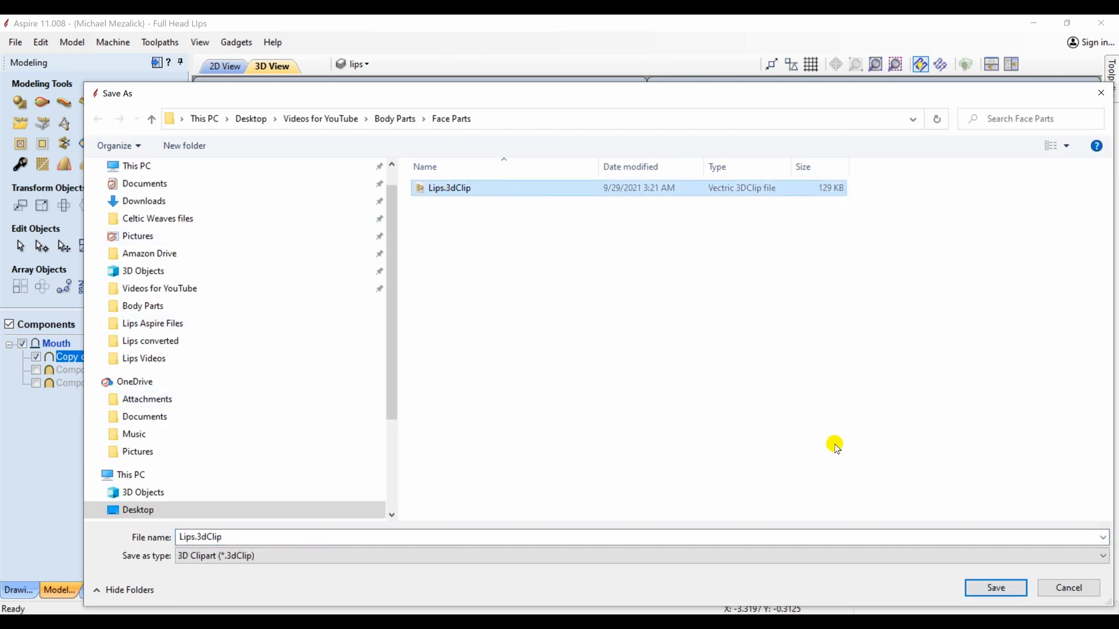
click(995, 588)
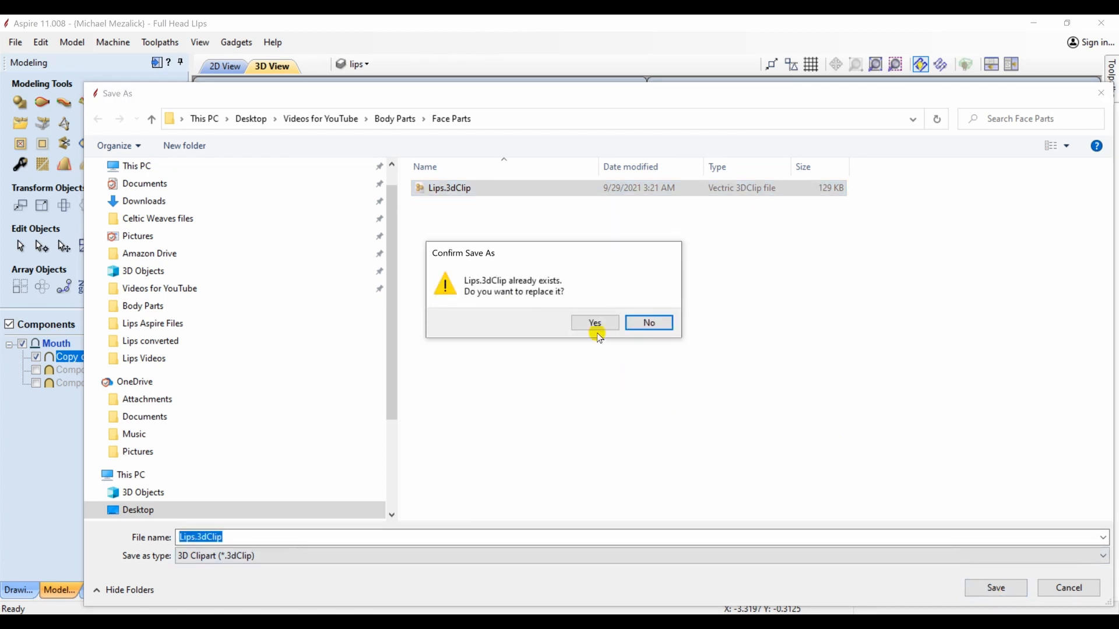
click(594, 322)
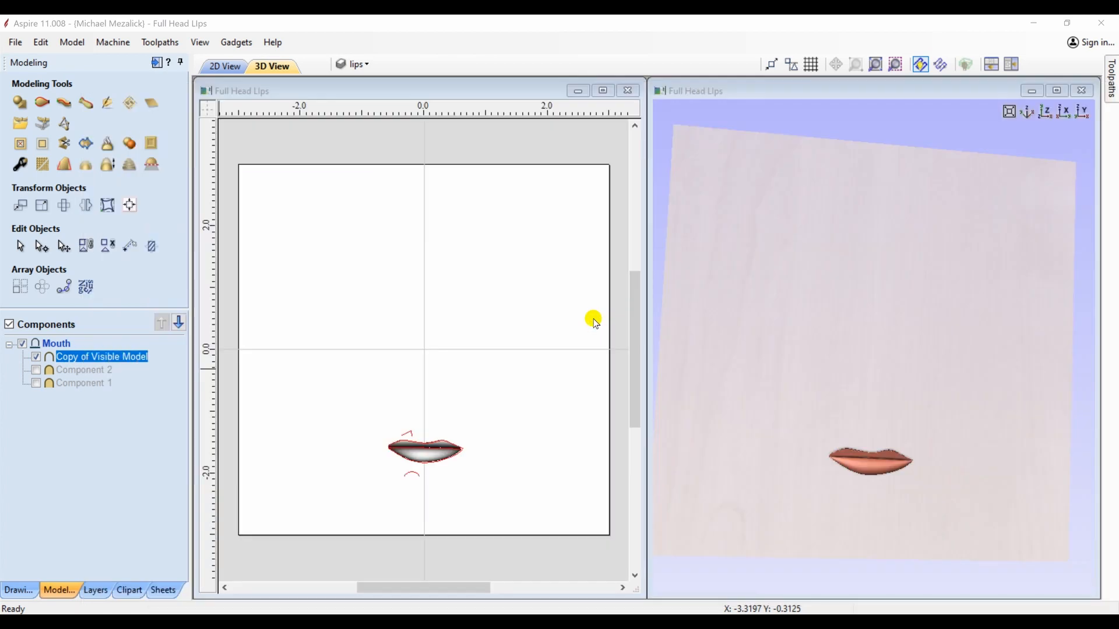